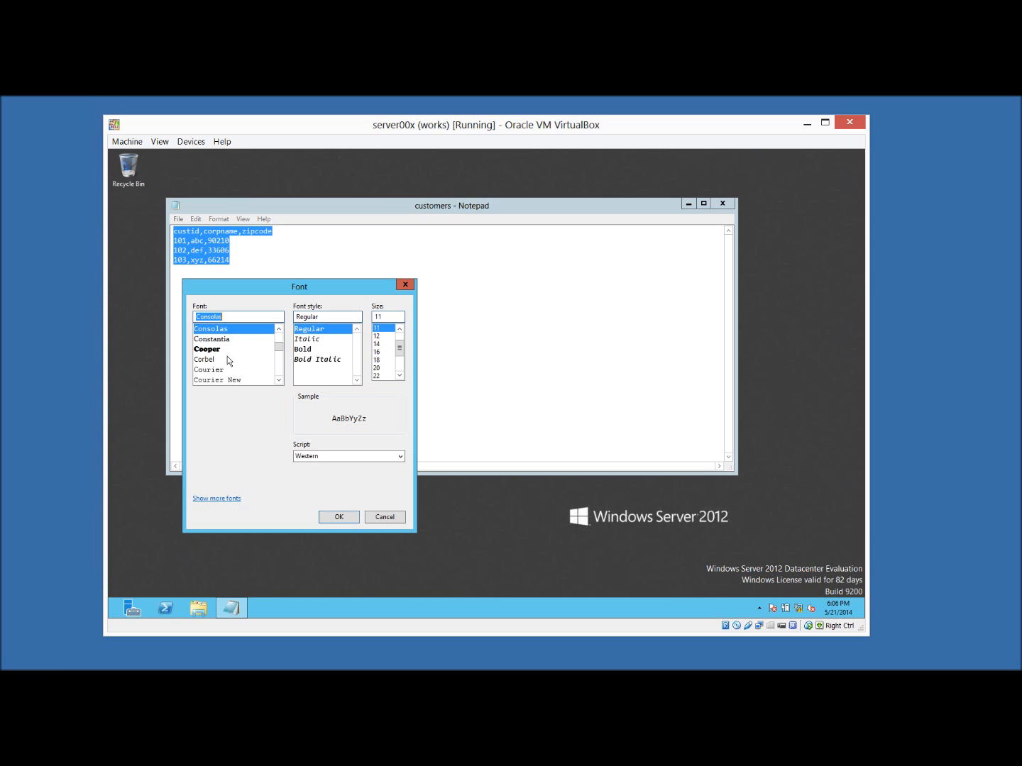
# - Set the Notepad font to Courier New, Bold, size 48
pyautogui.click(231, 368)
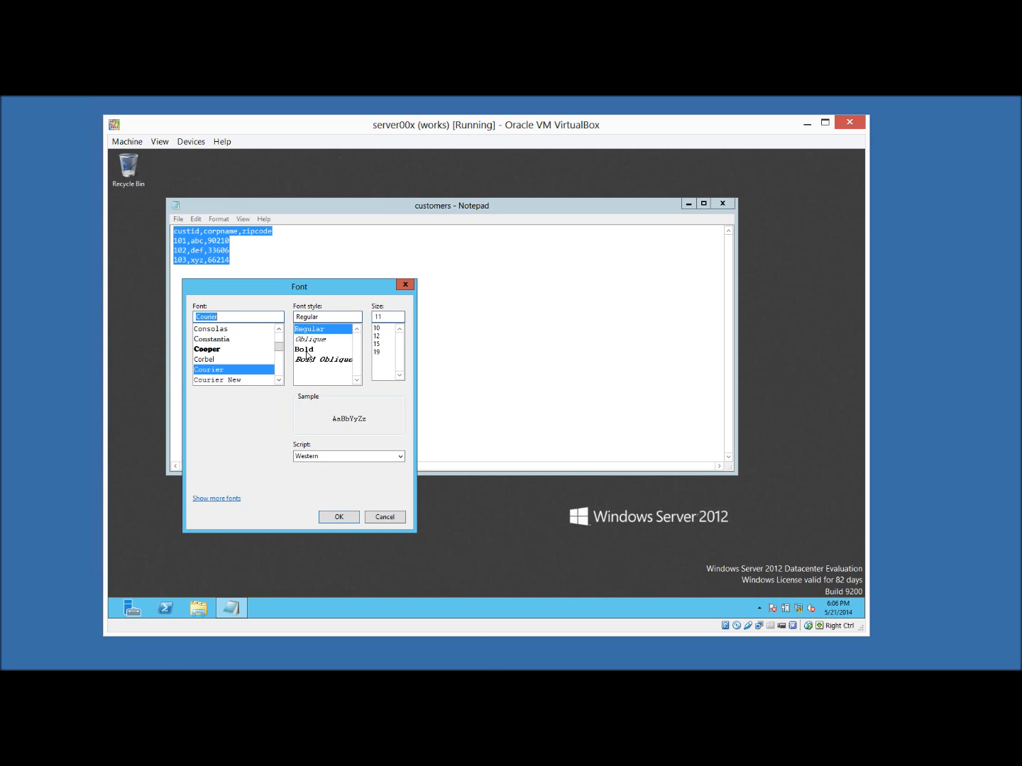
pyautogui.press('Down')
pyautogui.click(305, 349)
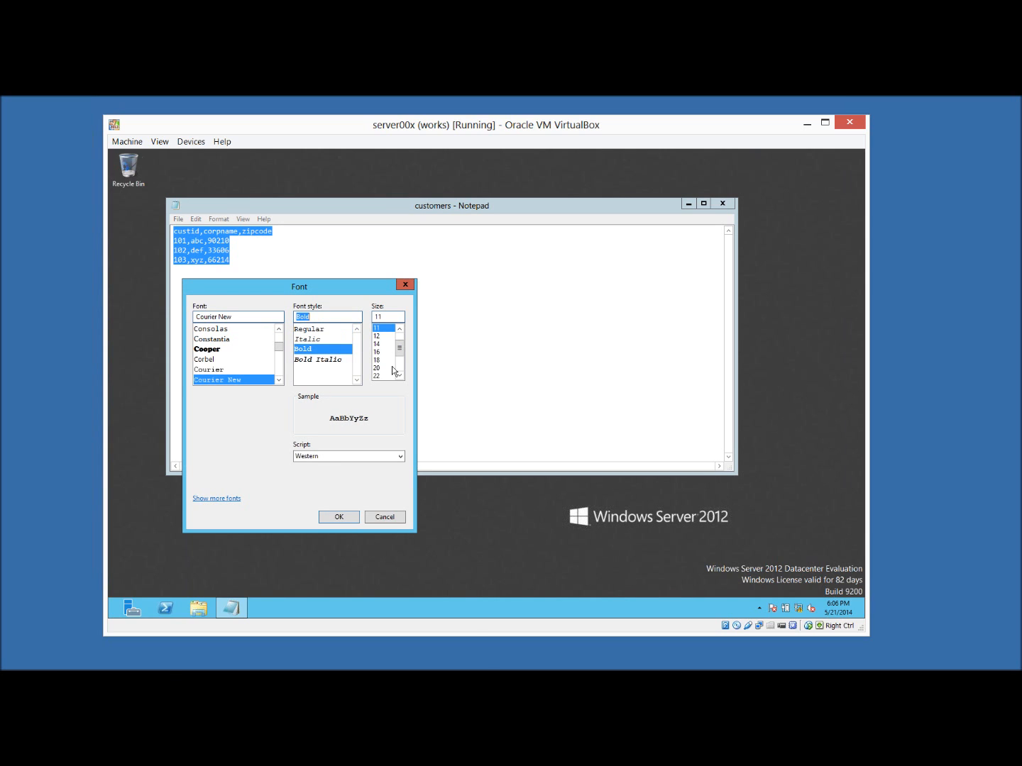
pyautogui.click(383, 367)
pyautogui.scroll(-2, 382, 364)
pyautogui.click(381, 360)
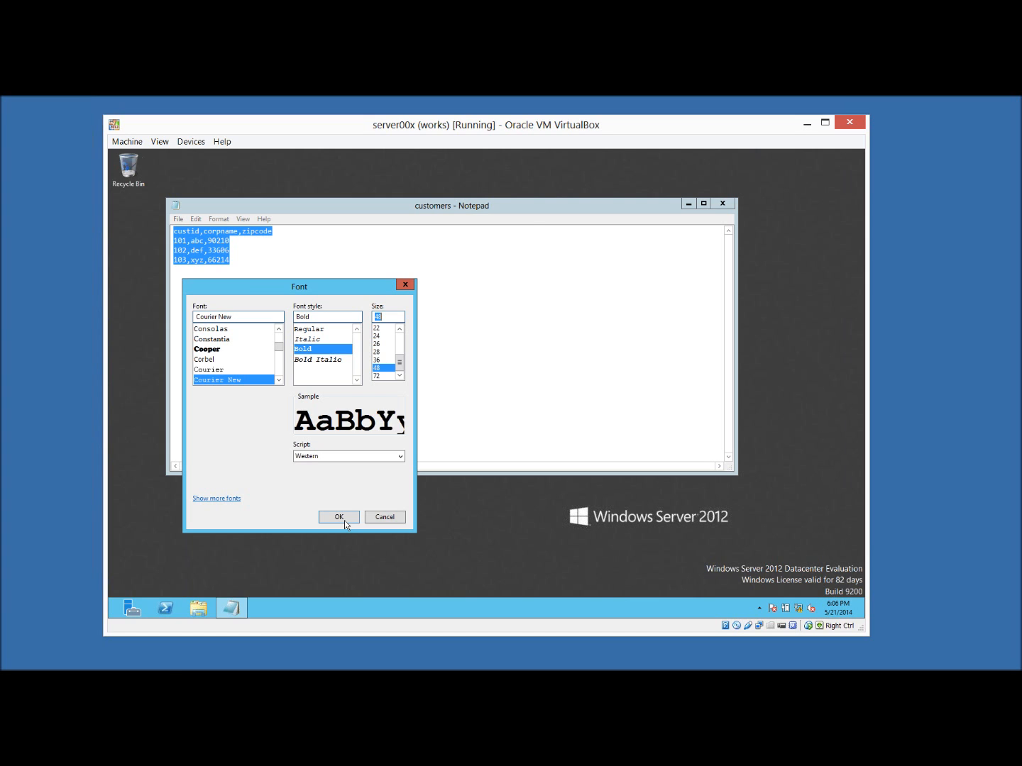
pyautogui.click(344, 520)
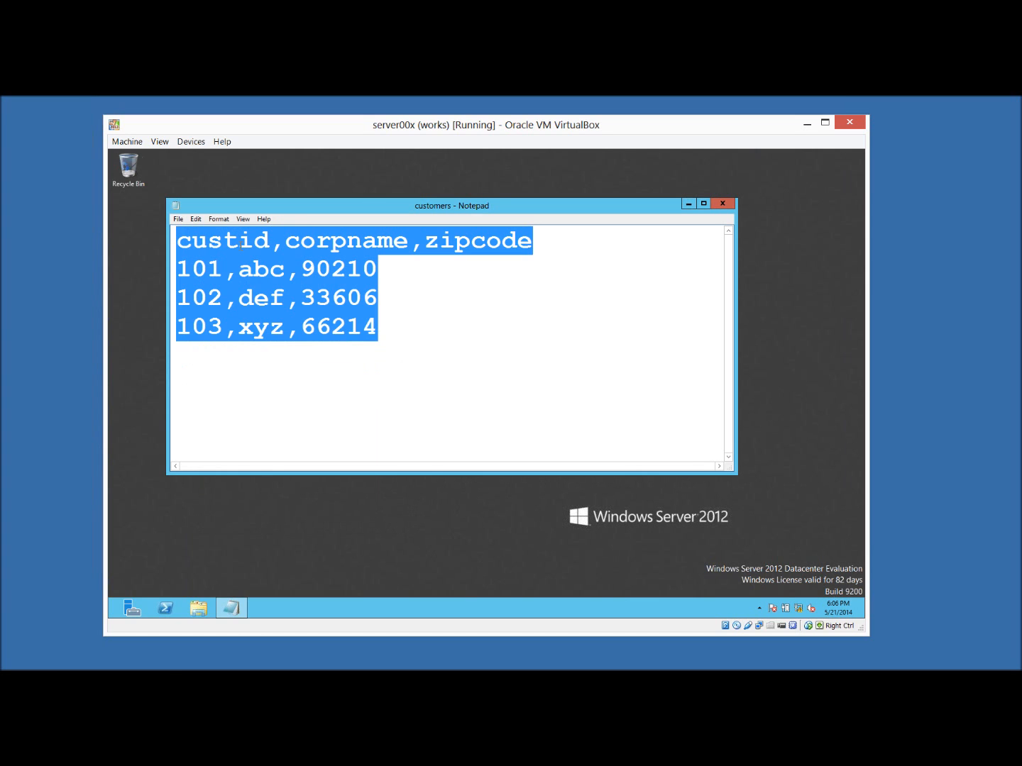
# - Examine the column names in the customers header and the comma-separated values in rows 101 to 103
pyautogui.moveTo(270, 243); pyautogui.dragTo(223, 268)
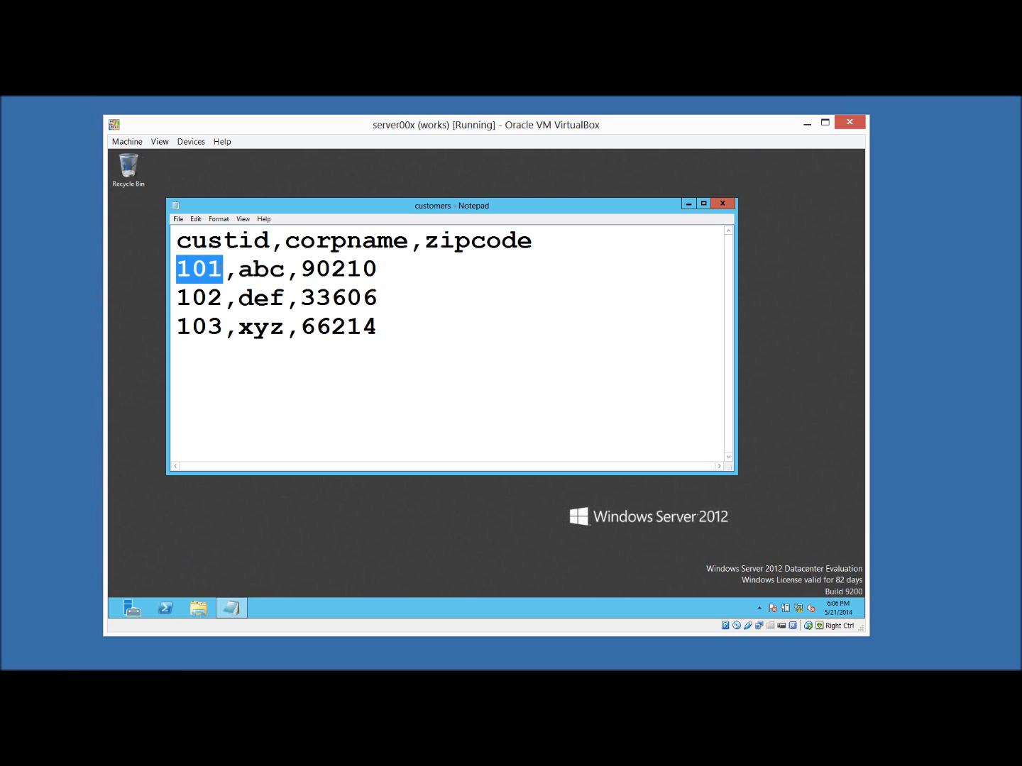
pyautogui.press('Right')
pyautogui.press('Right')
pyautogui.press('Right')
pyautogui.press('Right')
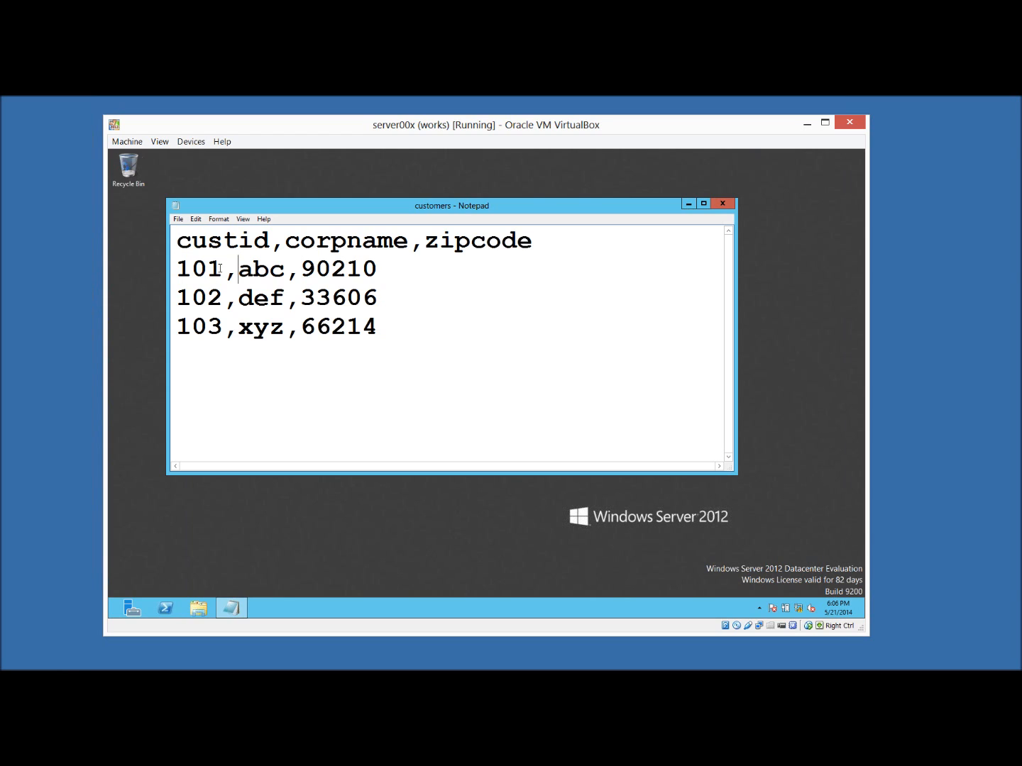
pyautogui.press('Left')
pyautogui.press('Left')
pyautogui.press('Left')
pyautogui.press('Up')
pyautogui.press('Right')
pyautogui.press('Right')
pyautogui.press('Right')
pyautogui.press('Right')
pyautogui.press('Right')
pyautogui.press('Right')
pyautogui.press('Right')
pyautogui.press('Right')
pyautogui.press('Right')
pyautogui.press('Right')
pyautogui.press('Right')
pyautogui.press('Right')
pyautogui.press('Right')
pyautogui.press('Right')
pyautogui.press('Right')
pyautogui.press('Right')
pyautogui.press('Right')
pyautogui.press('Home')
pyautogui.press('Down')
pyautogui.press('Right')
pyautogui.press('Right')
pyautogui.press('Right')
pyautogui.press('Right')
pyautogui.press('Right')
pyautogui.press('Right')
pyautogui.press('Right')
pyautogui.press('Right')
pyautogui.press('Right')
pyautogui.press('Right')
pyautogui.press('Right')
pyautogui.press('Right')
pyautogui.press('Home')
pyautogui.press('Down')
pyautogui.press('Right')
pyautogui.press('Right')
pyautogui.press('Right')
pyautogui.press('Right')
pyautogui.press('Right')
pyautogui.press('Right')
pyautogui.press('Right')
pyautogui.press('Right')
pyautogui.press('Right')
pyautogui.press('Right')
pyautogui.press('Right')
pyautogui.press('Right')
pyautogui.press('Right')
pyautogui.press('Home')
pyautogui.press('Down')
pyautogui.press('Right')
pyautogui.press('Right')
pyautogui.press('Right')
pyautogui.press('Right')
pyautogui.press('Right')
# - Start a new customer row below row 103 with the text "104,cbs,"
pyautogui.press('End')
pyautogui.press('Return')
pyautogui.write('104,cbs,')
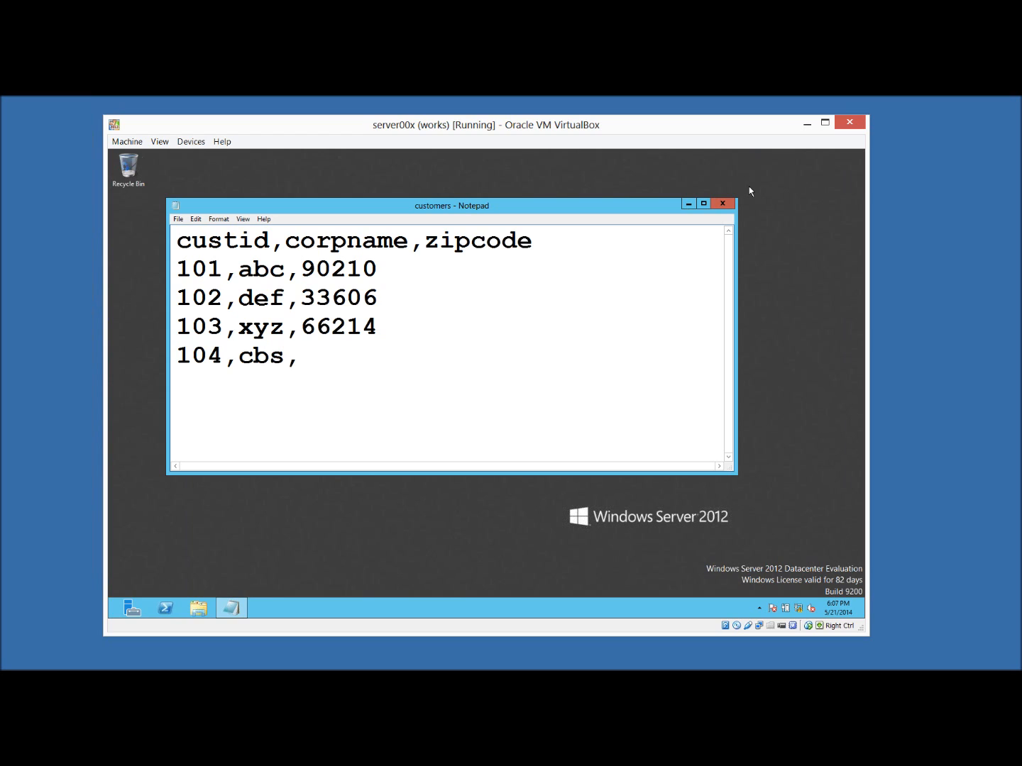
# - Replace the corpname in customer row 102 with "nbc"
pyautogui.press('Up')
pyautogui.press('Up')
pyautogui.press('Left')
pyautogui.press('BackSpace')
pyautogui.press('BackSpace')
pyautogui.press('BackSpace')
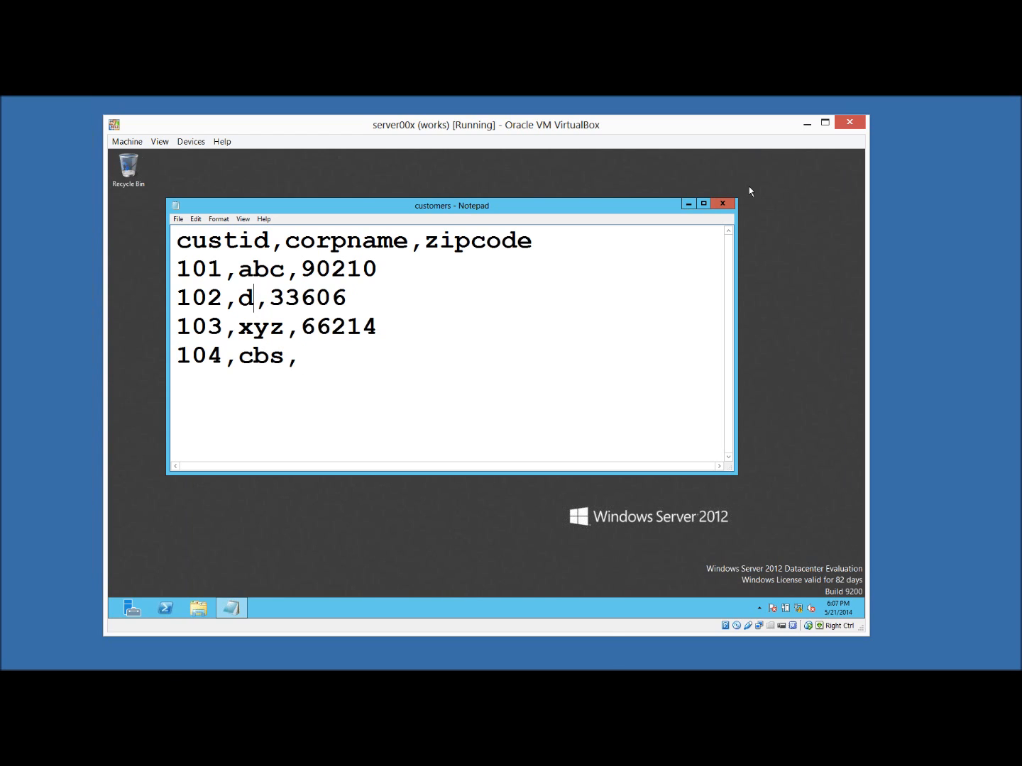
pyautogui.write('nbc')
# - Replace the corpname in customer row 103 with "fox"
pyautogui.press('Down')
pyautogui.press('BackSpace')
pyautogui.press('BackSpace')
pyautogui.press('BackSpace')
pyautogui.write('fox')
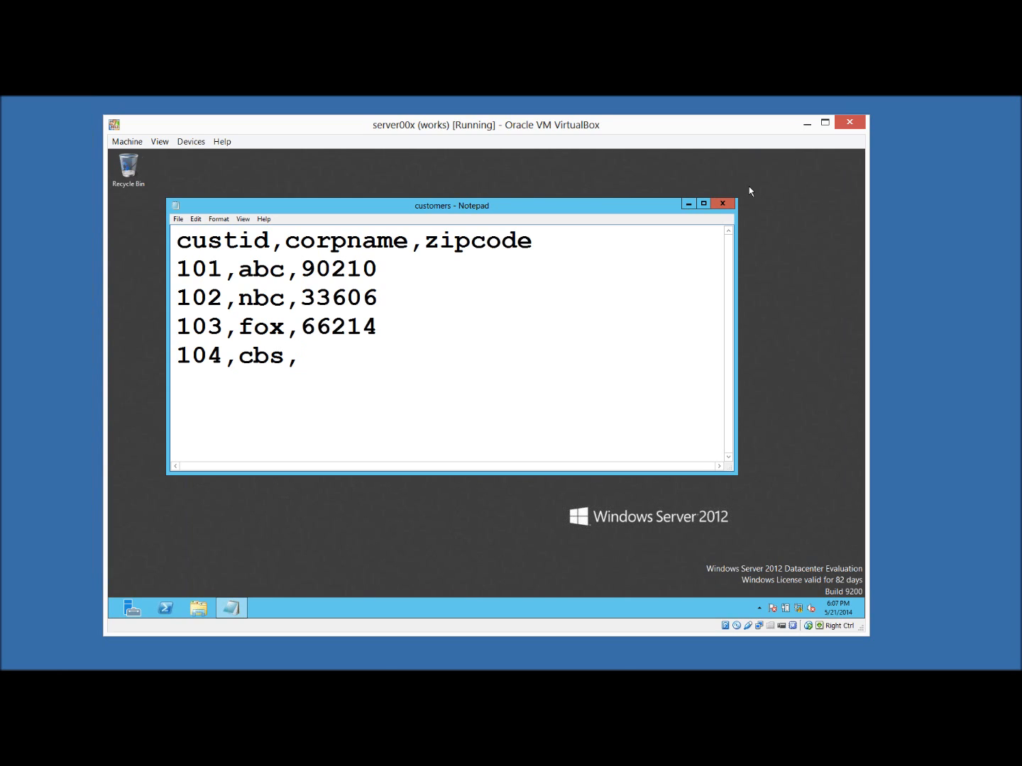
# - Complete customer row 104 with zipcode 80112, end the line and save the customers file
pyautogui.write('80112')
pyautogui.press('Return')
pyautogui.press('alt')
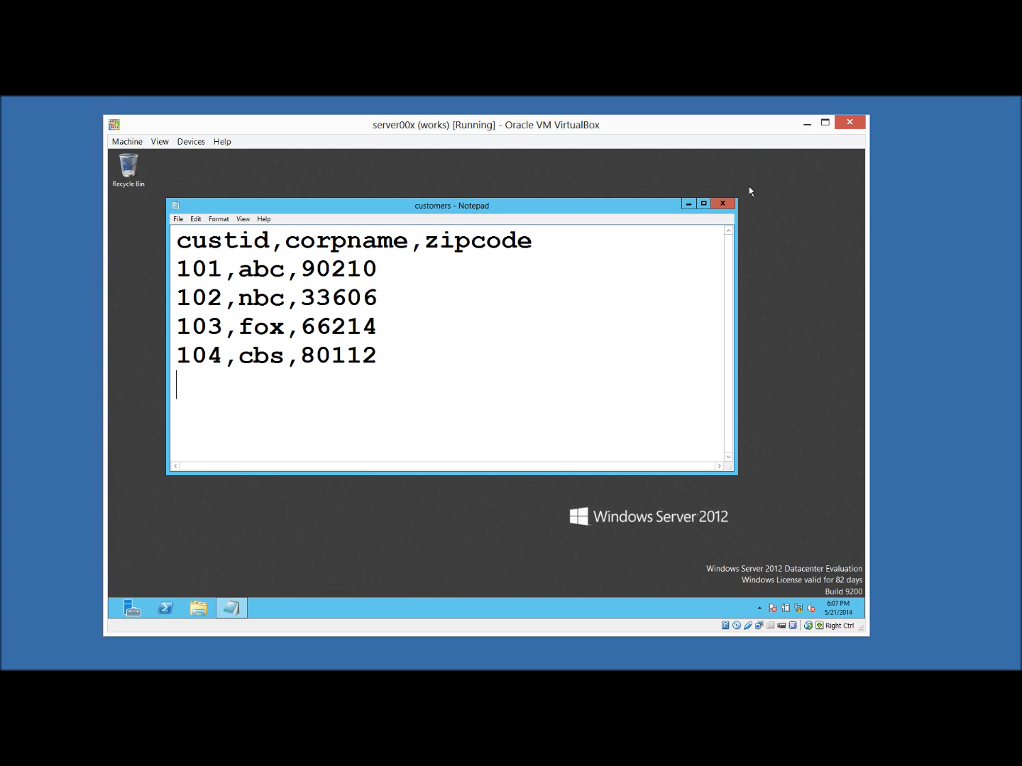
# - Open the products text file from the C: data folder
pyautogui.click(178, 220)
pyautogui.click(186, 244)
pyautogui.click(290, 311)
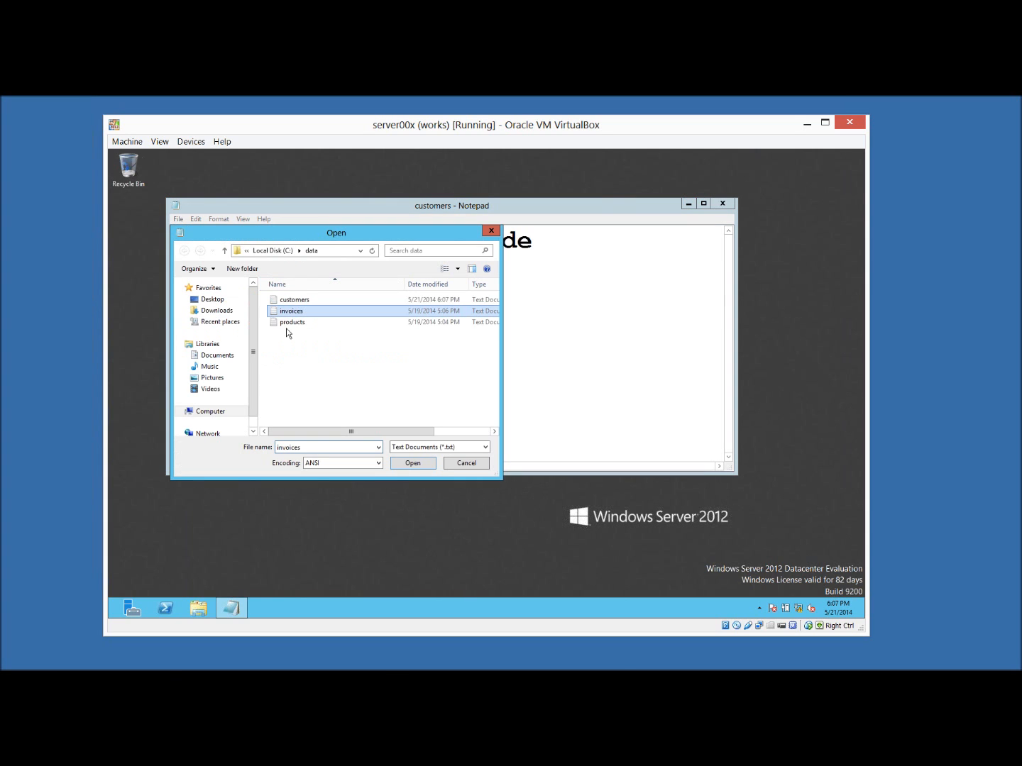
pyautogui.doubleClick(286, 323)
# - Examine the productid, prodname and price headings and the product ids of the rows below them
pyautogui.click(277, 240)
pyautogui.moveTo(316, 240); pyautogui.dragTo(175, 240)
pyautogui.moveTo(331, 240); pyautogui.dragTo(455, 240)
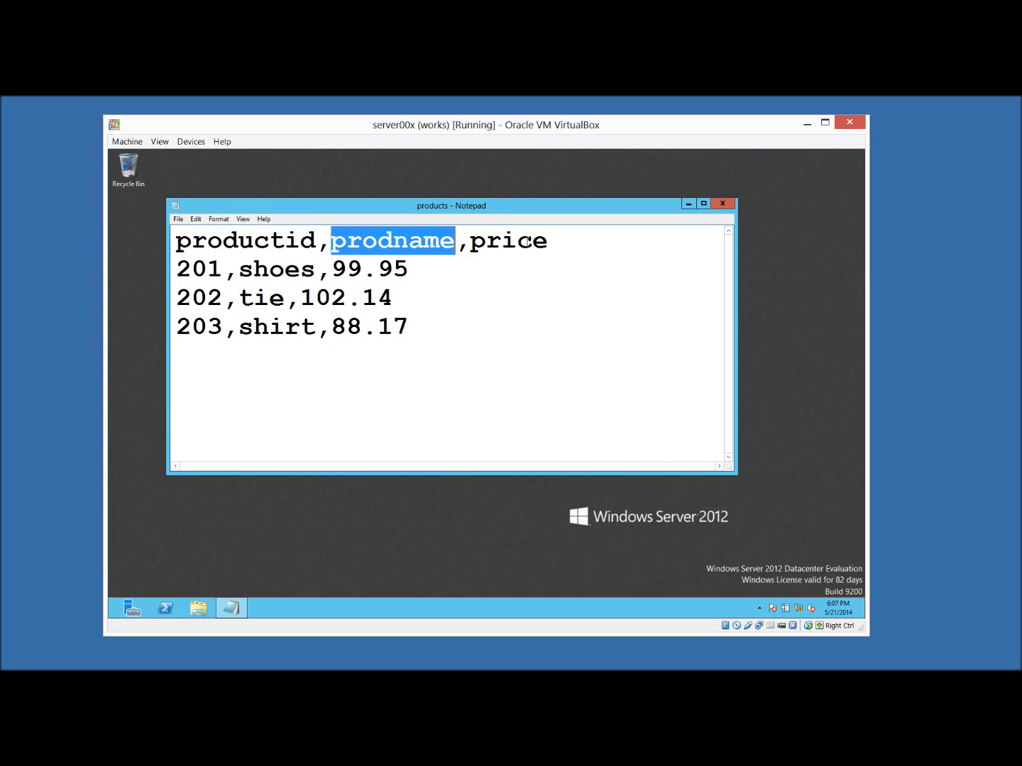
pyautogui.doubleClick(528, 242)
pyautogui.click(360, 280)
pyautogui.press('Home')
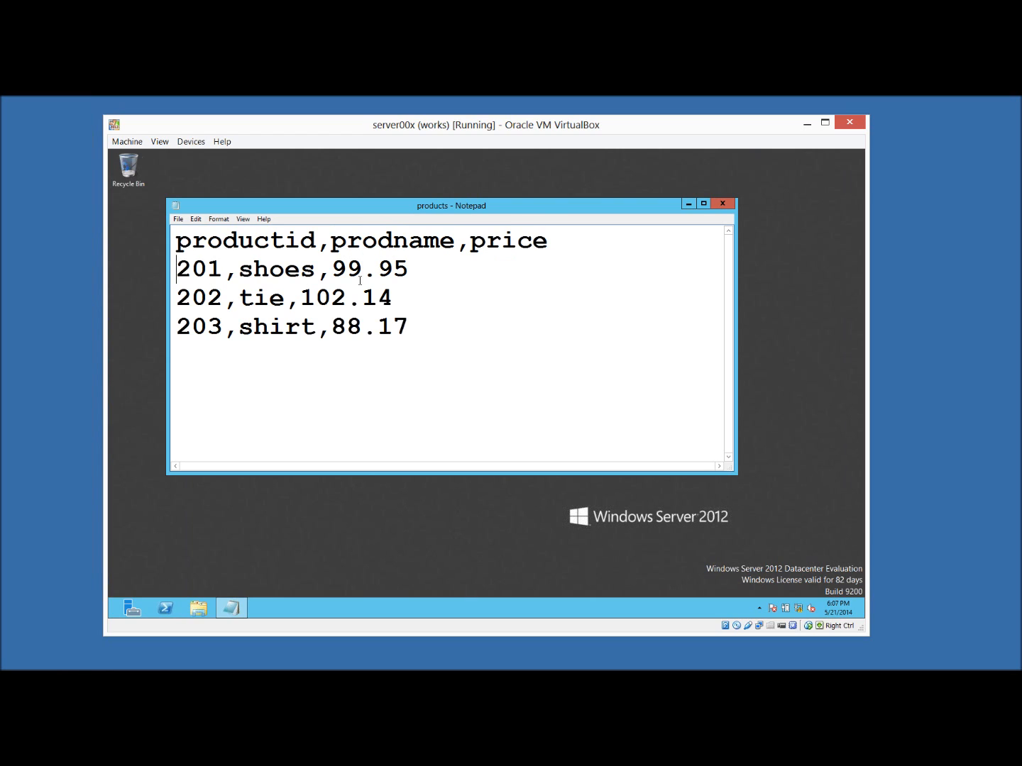
pyautogui.hotkey('shift', 'Right')
pyautogui.hotkey('shift', 'Right')
pyautogui.press('Down')
pyautogui.press('Right')
pyautogui.hotkey('shift', 'Left')
pyautogui.press('Down')
pyautogui.press('Home')
pyautogui.hotkey('shift', 'Right')
pyautogui.hotkey('shift', 'Right')
pyautogui.hotkey('shift', 'Right')
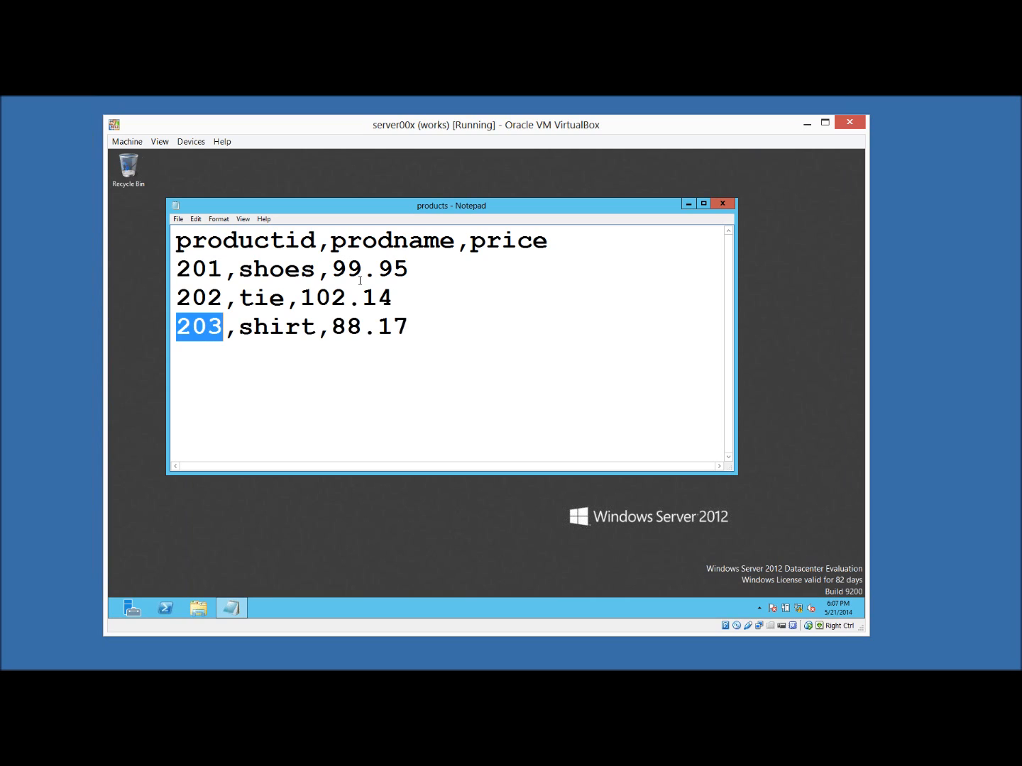
# - Add the product row "204,blazer,409.17" below the shirt row
pyautogui.press('Up')
pyautogui.press('Up')
pyautogui.press('Right')
pyautogui.press('Down')
pyautogui.press('Down')
pyautogui.press('Down')
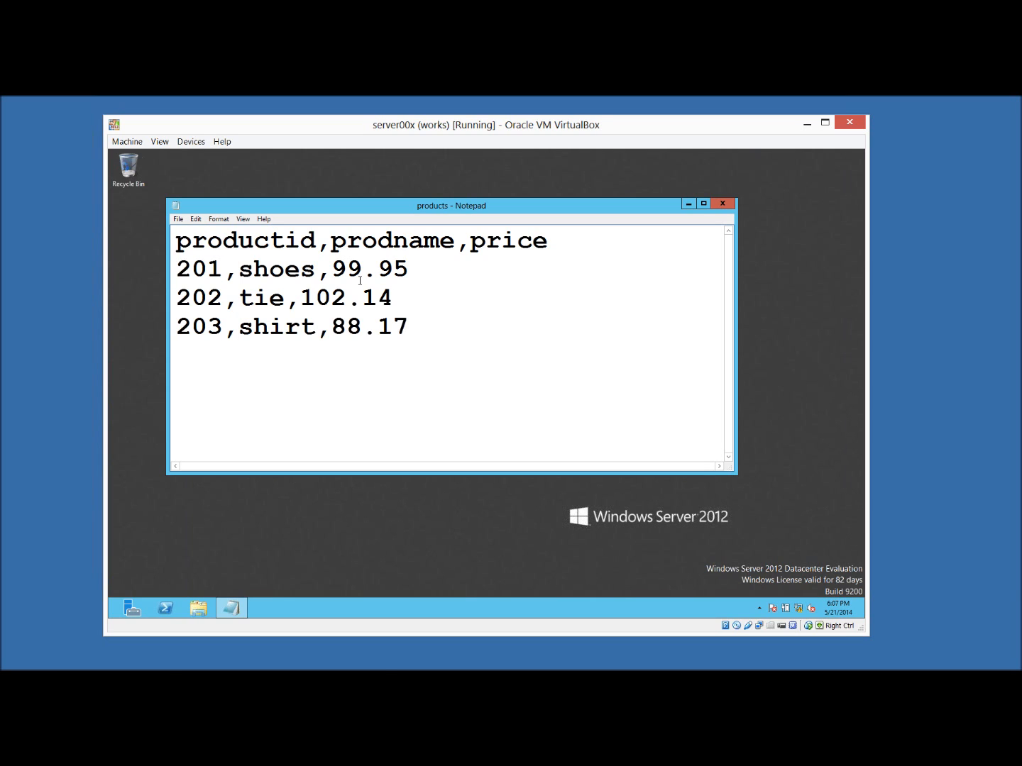
pyautogui.write('204,blazer,')
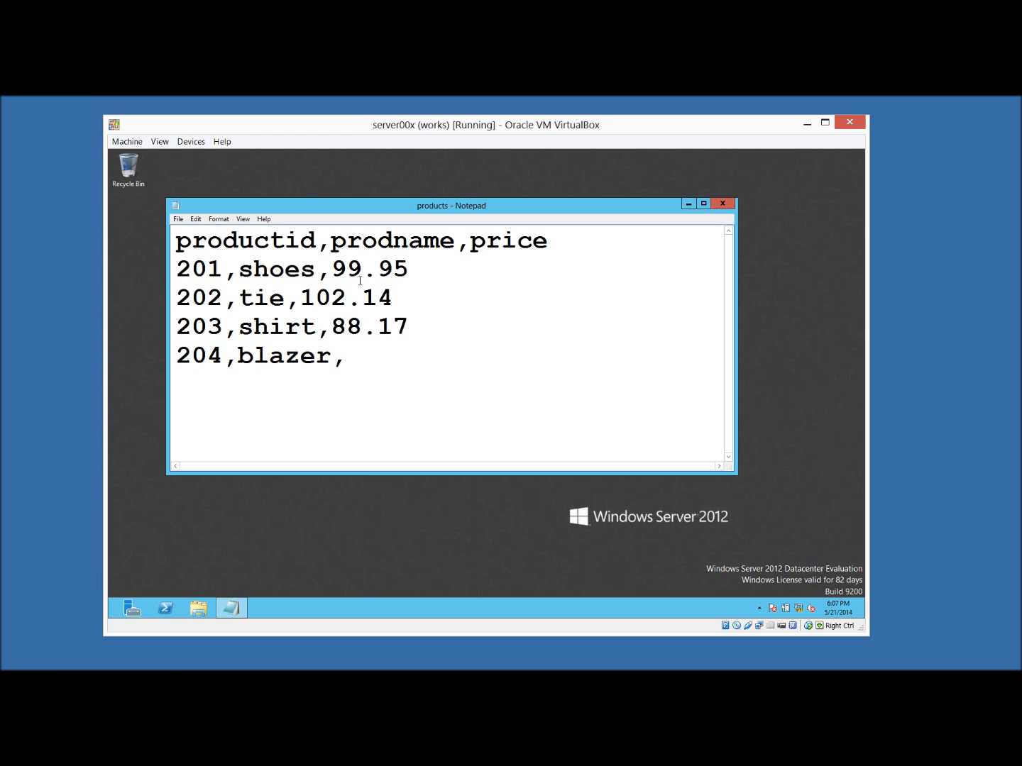
pyautogui.write('409.17')
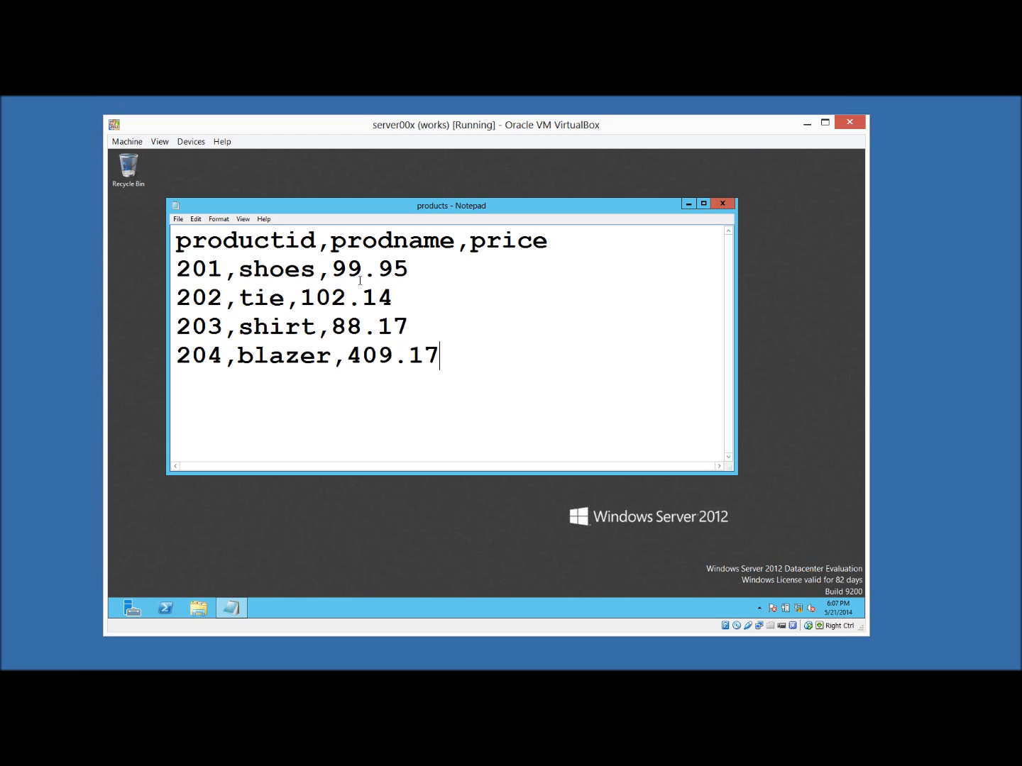
# - Set the blazer's price to 409.90, end the line and save the products file
pyautogui.press('Return')
pyautogui.press('BackSpace')
pyautogui.press('BackSpace')
pyautogui.press('BackSpace')
pyautogui.write('90')
pyautogui.press('Return')
# - Open the invoices text file from the data folder and maximize its window
pyautogui.hotkey('ctrl', 'o')
pyautogui.doubleClick(316, 311)
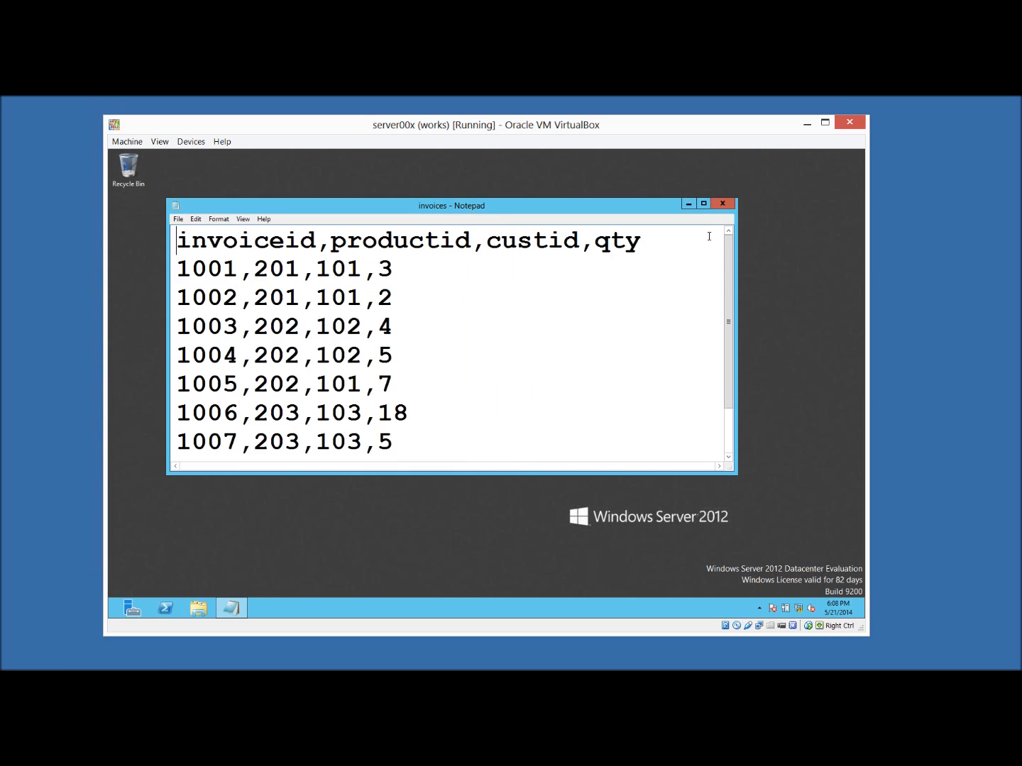
pyautogui.click(703, 204)
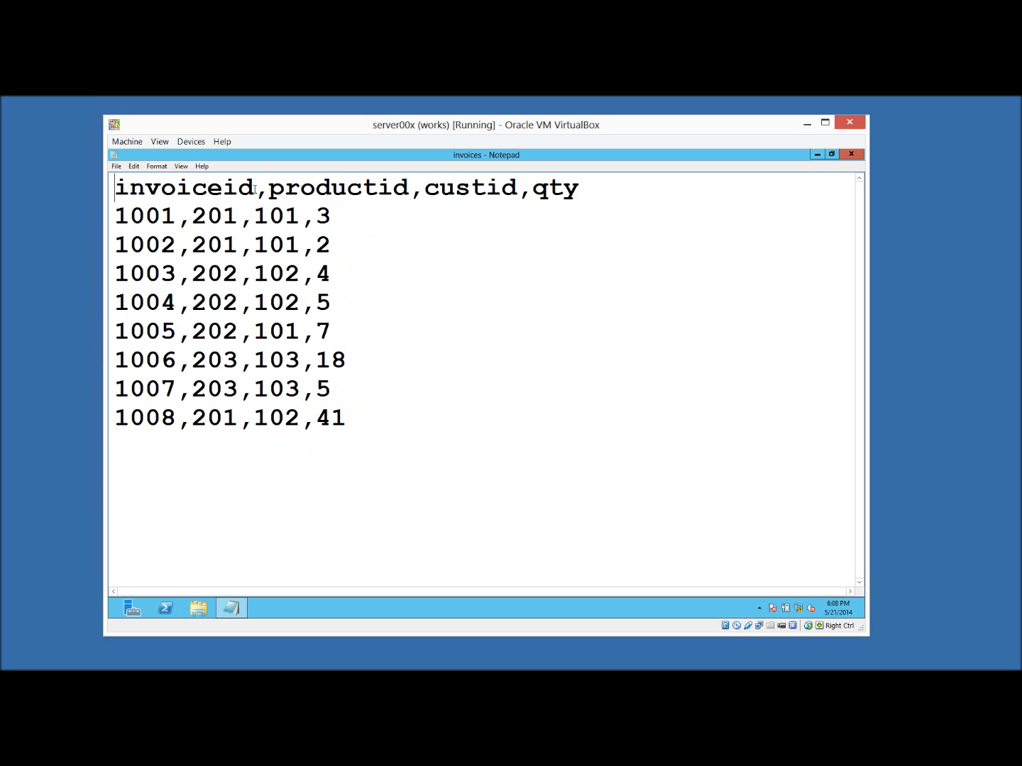
# - Examine the invoiceid, productid, custid and qty headings of the invoices file
pyautogui.moveTo(130, 188)
pyautogui.mouseDown()
pyautogui.moveTo(254, 188)
pyautogui.moveTo(116, 188)
pyautogui.mouseUp()
pyautogui.moveTo(268, 189); pyautogui.dragTo(548, 189)
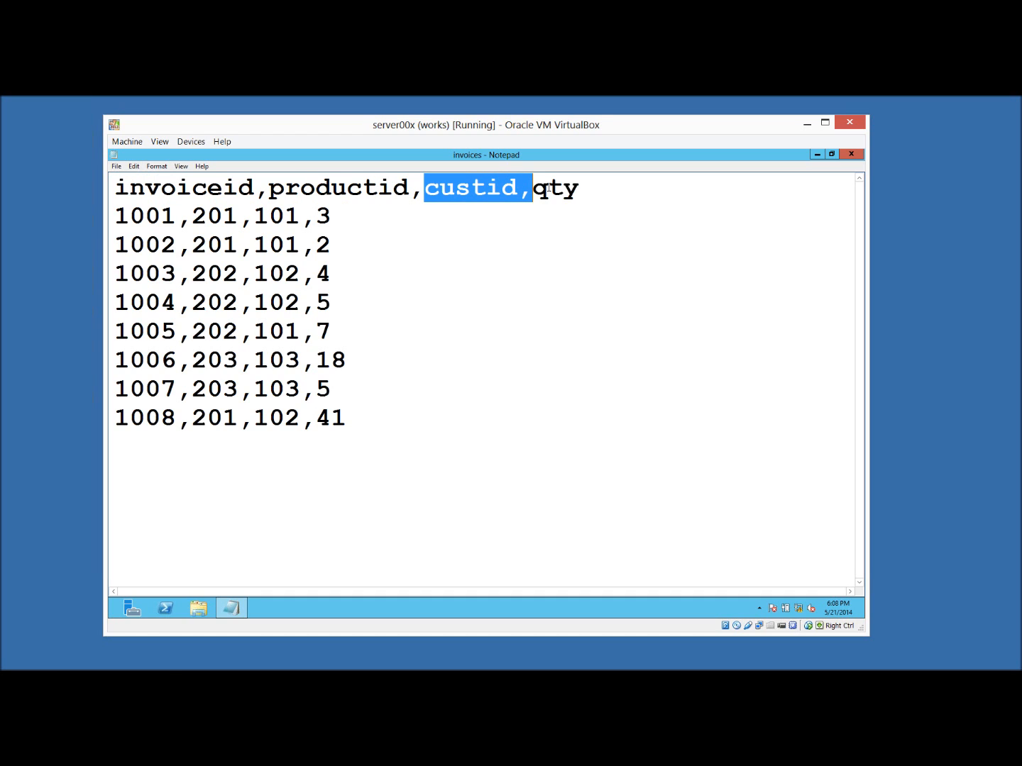
pyautogui.doubleClick(549, 188)
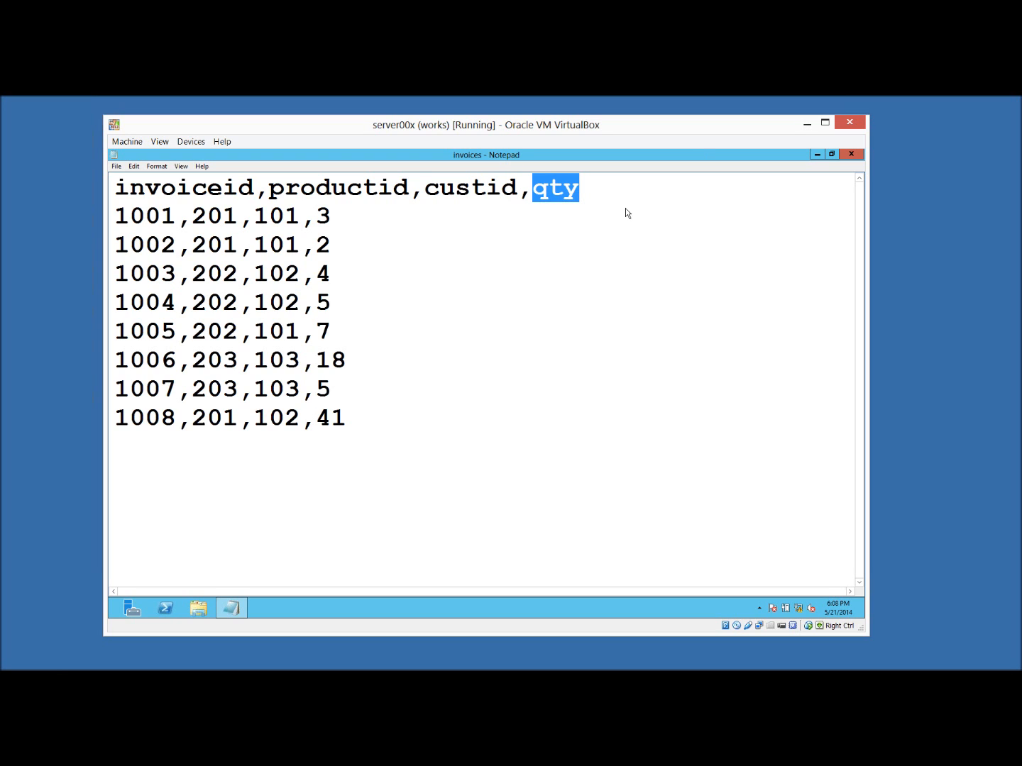
# - Restore the invoices window near the desktop's upper-left corner and narrow it so the invoice rows still fit
pyautogui.moveTo(571, 154); pyautogui.dragTo(584, 178)
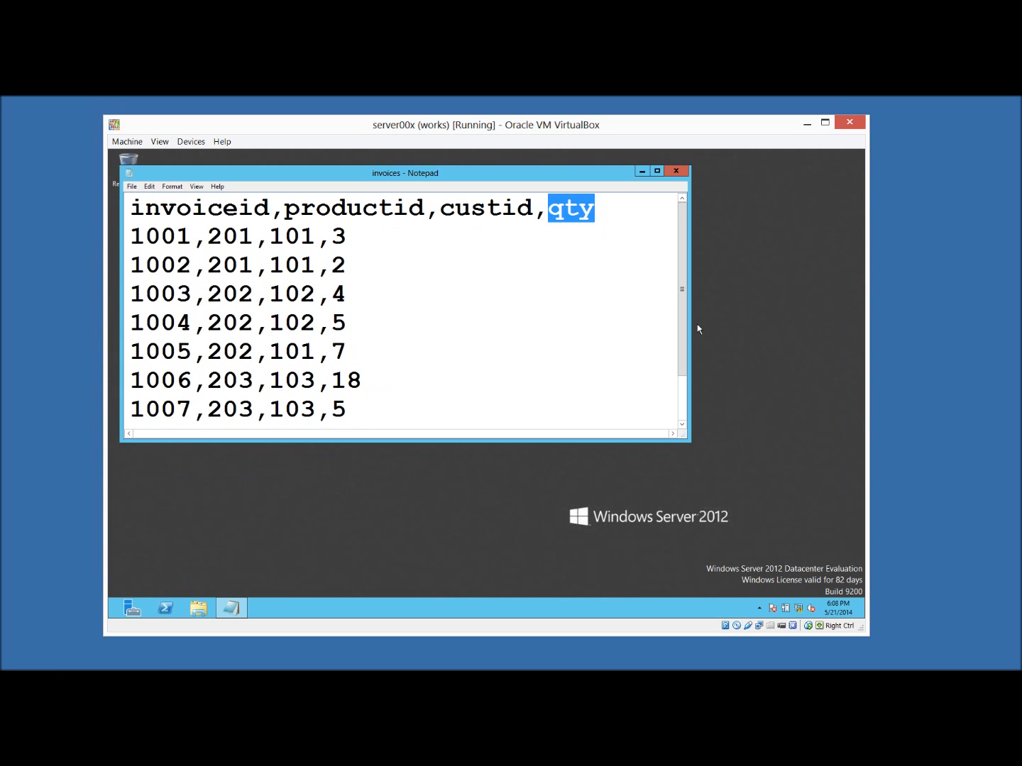
pyautogui.moveTo(678, 323); pyautogui.dragTo(408, 331)
pyautogui.click(338, 432)
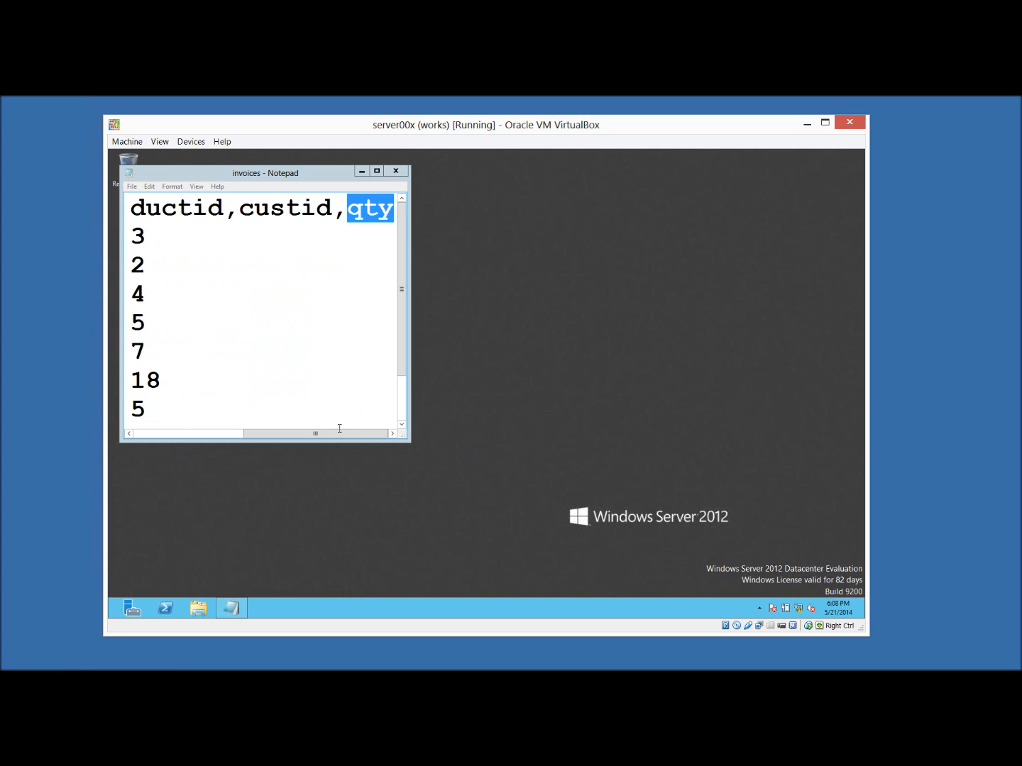
pyautogui.click(165, 235)
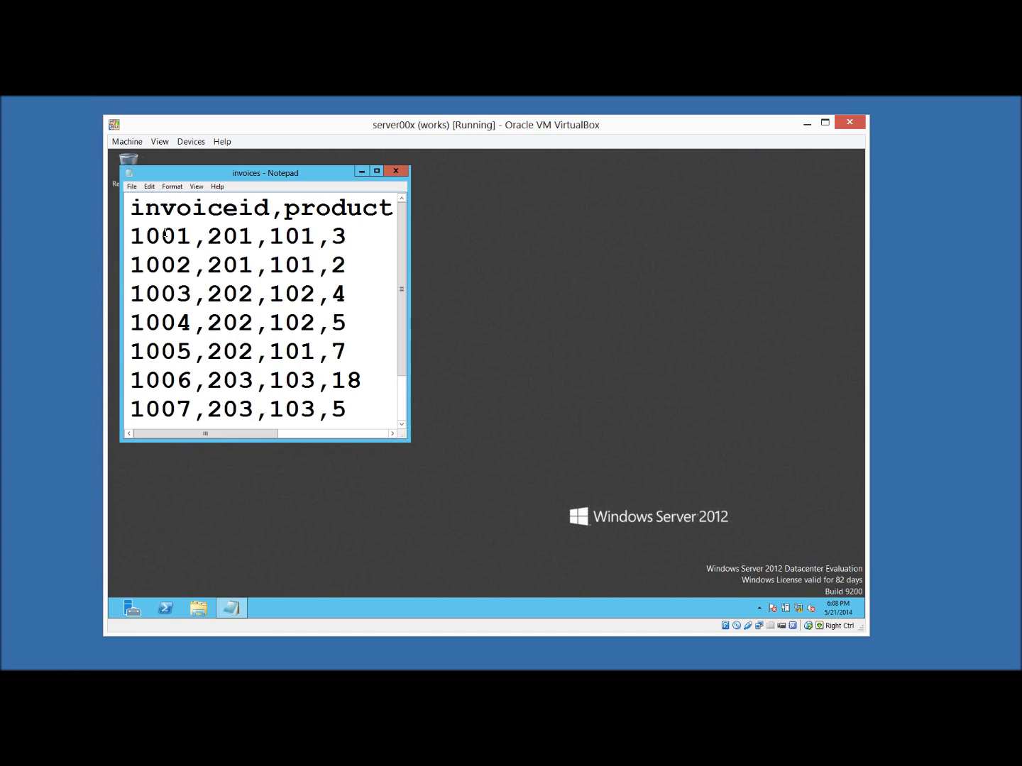
# - Start a second Notepad instance and open the products file from the data folder in it
pyautogui.press('super+r')
pyautogui.press('Return')
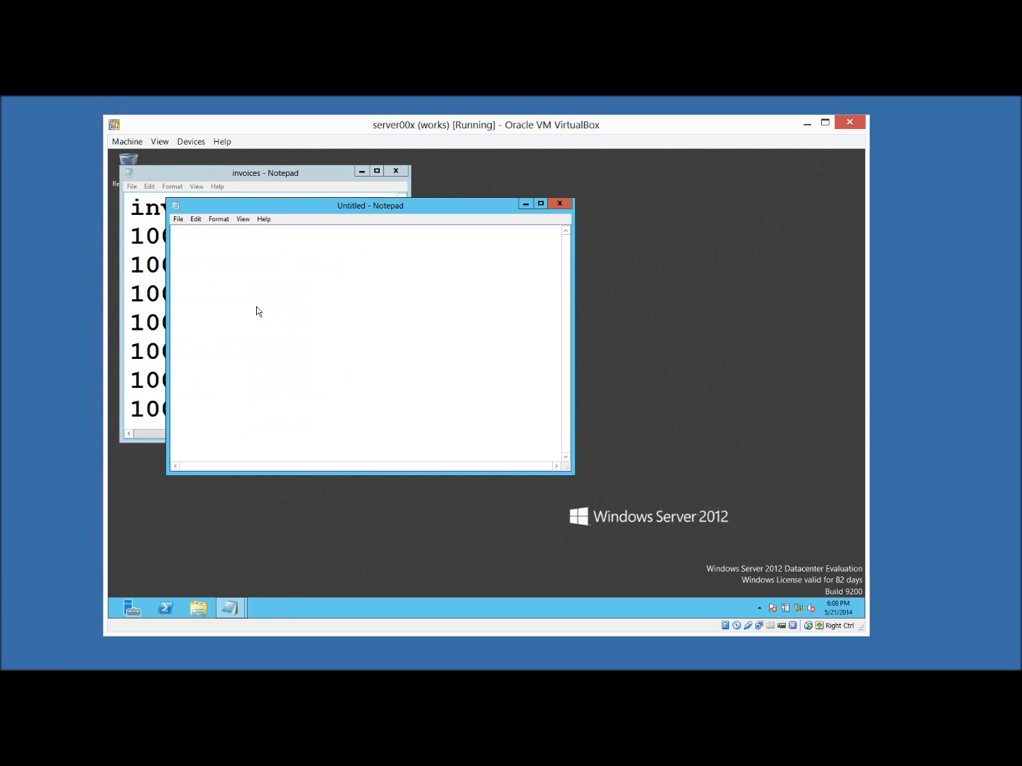
pyautogui.hotkey('ctrl', 'o')
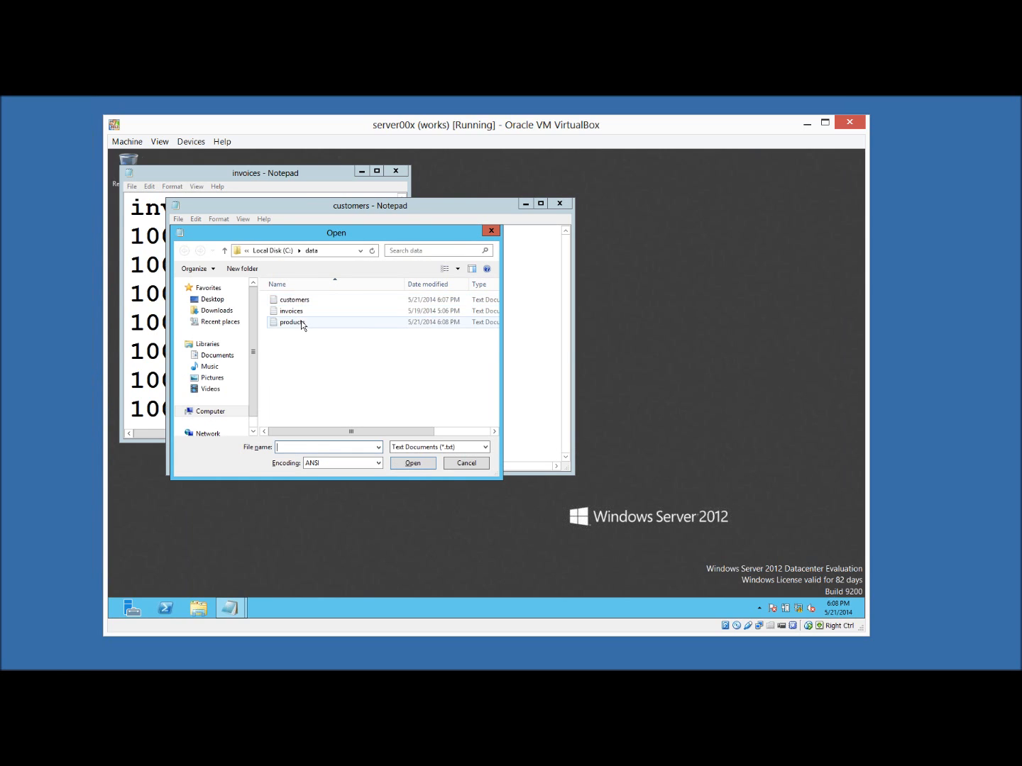
pyautogui.doubleClick(291, 323)
# - Shrink the products window and place it to the right of the invoices window
pyautogui.moveTo(575, 354); pyautogui.dragTo(380, 349)
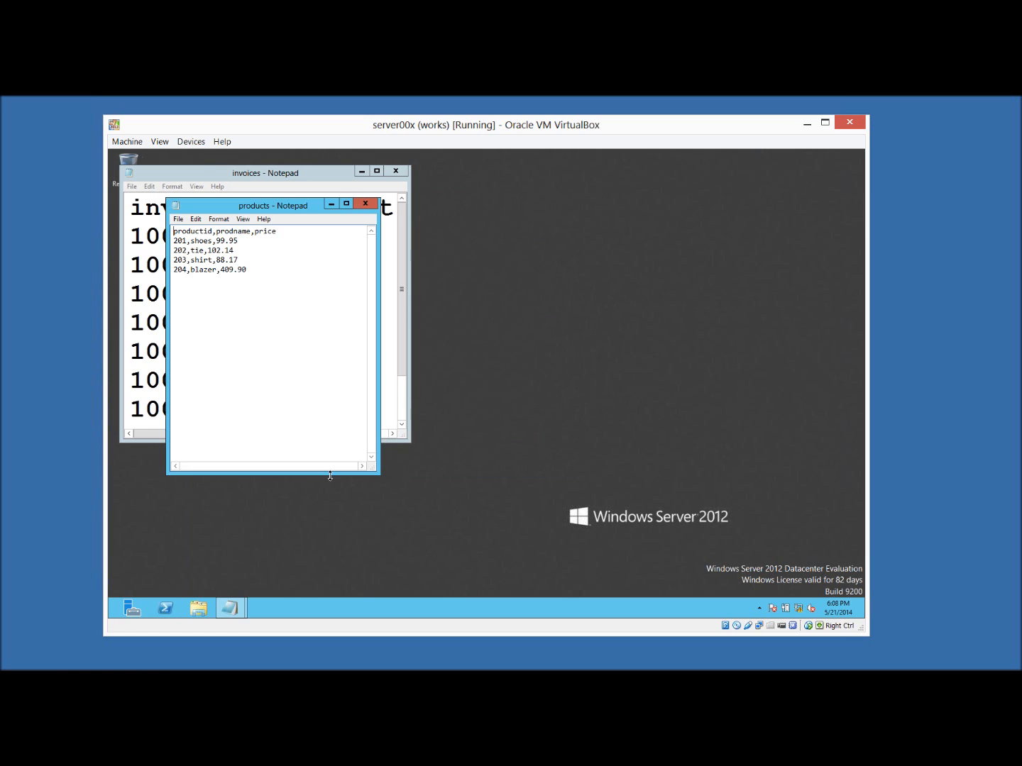
pyautogui.moveTo(331, 474); pyautogui.dragTo(333, 327)
pyautogui.moveTo(300, 207); pyautogui.dragTo(604, 183)
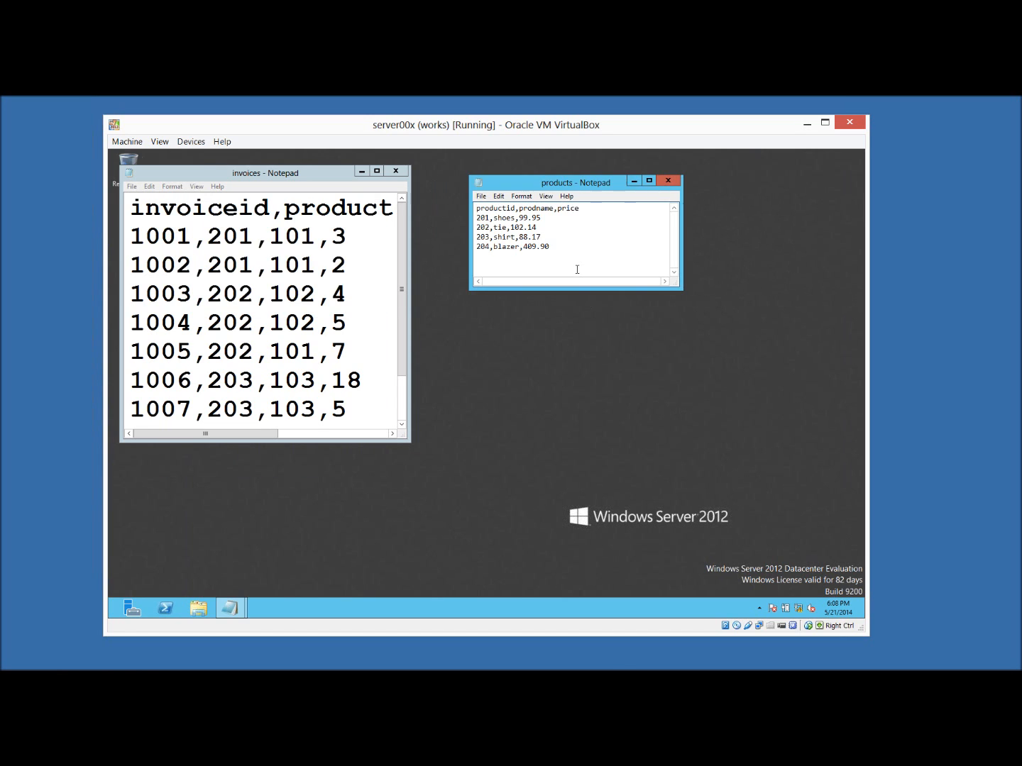
pyautogui.moveTo(571, 291); pyautogui.dragTo(550, 394)
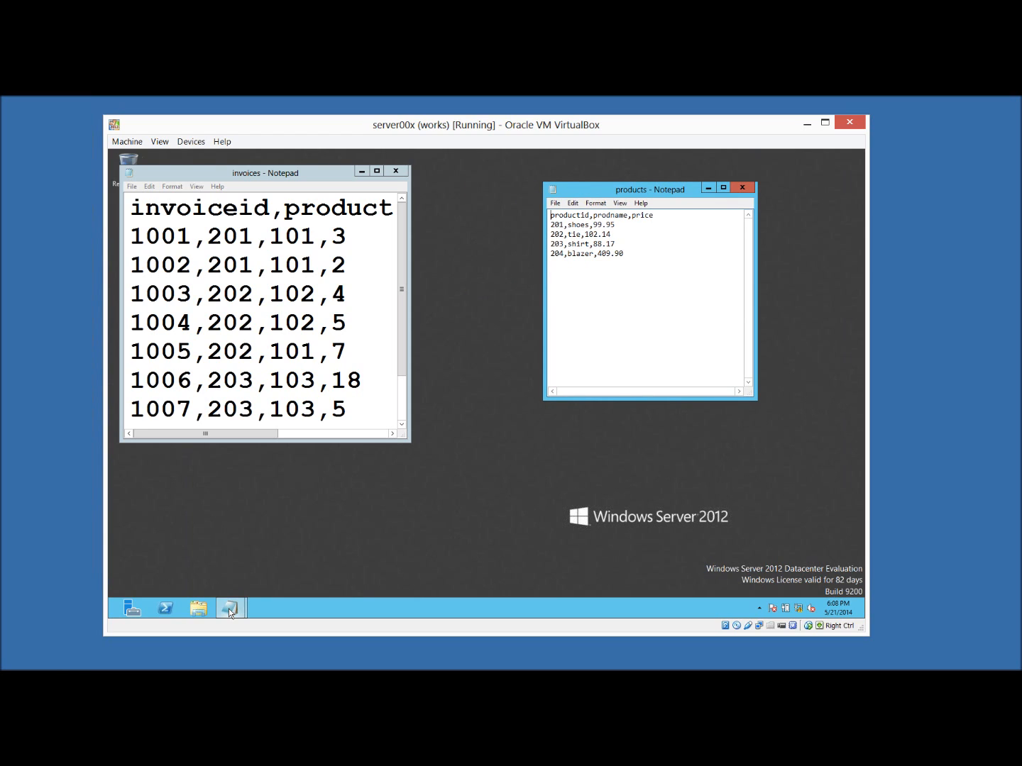
# - Start a third Notepad instance and open the customers file from the data folder in it
pyautogui.moveTo(229, 608)
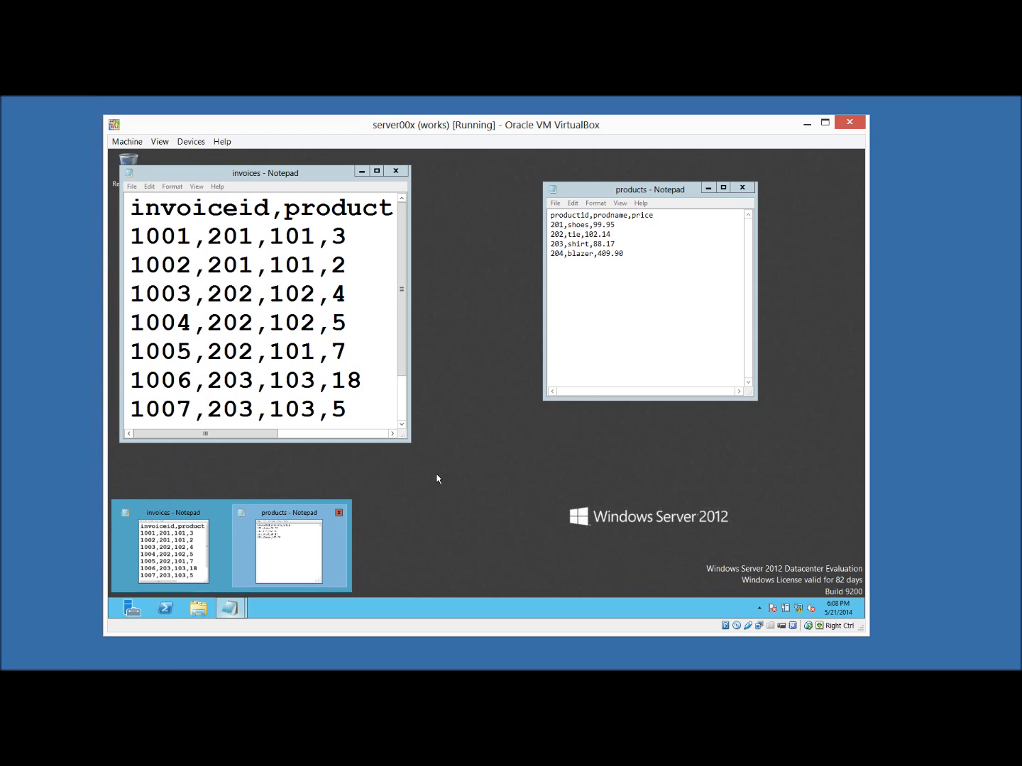
pyautogui.press('super+r')
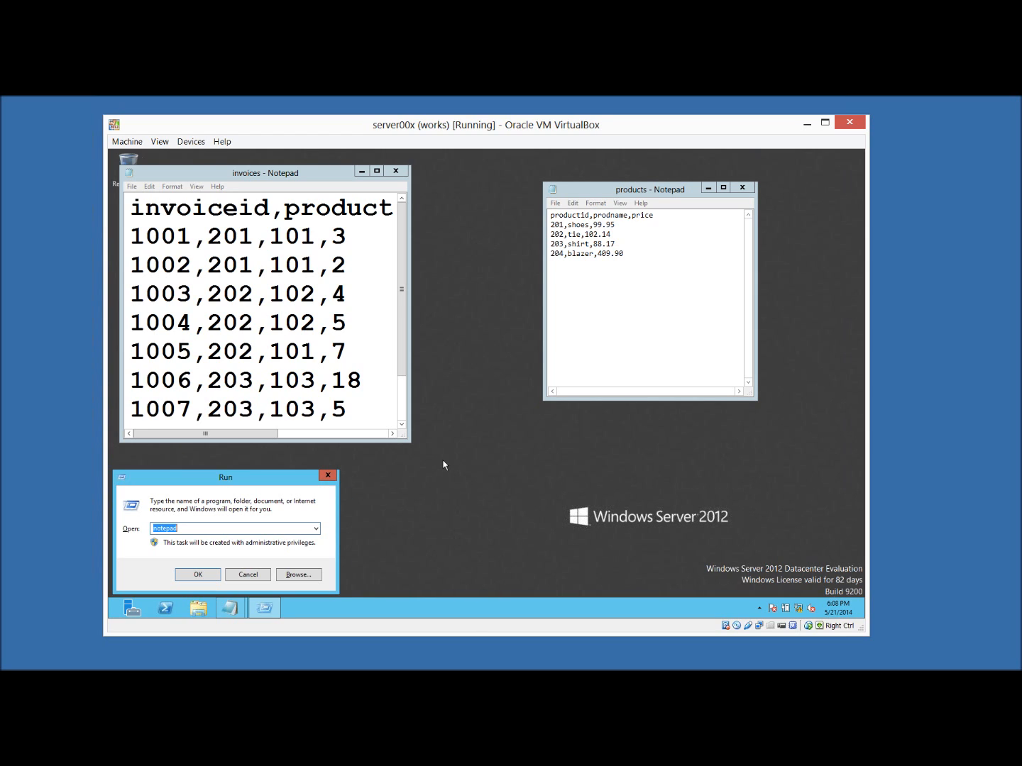
pyautogui.write('notepad')
pyautogui.press('Return')
pyautogui.hotkey('ctrl', 'o')
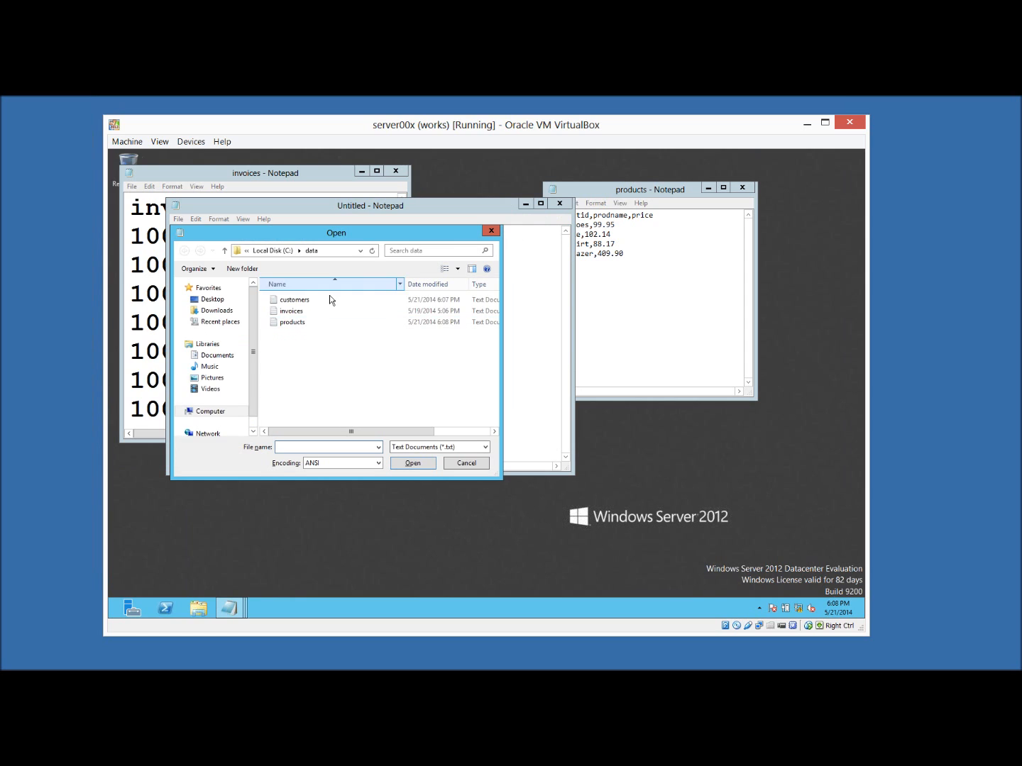
pyautogui.doubleClick(329, 299)
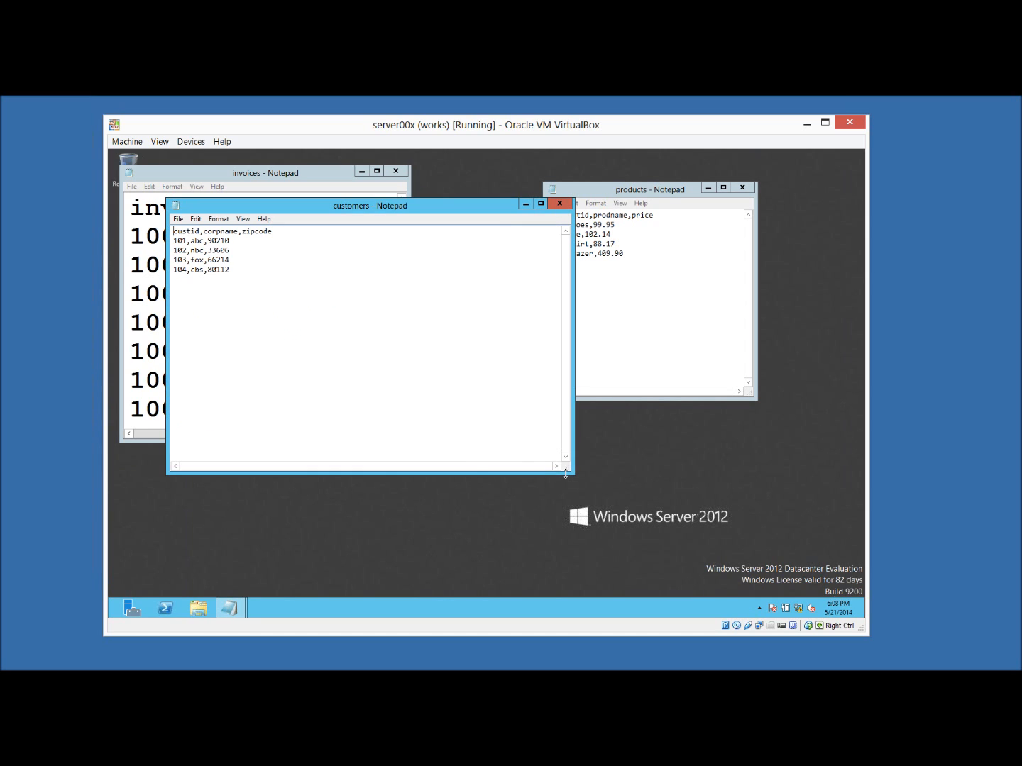
# - Shrink the customers window and move it to the right of invoices, over the lower part of the products window
pyautogui.moveTo(433, 353); pyautogui.dragTo(425, 347)
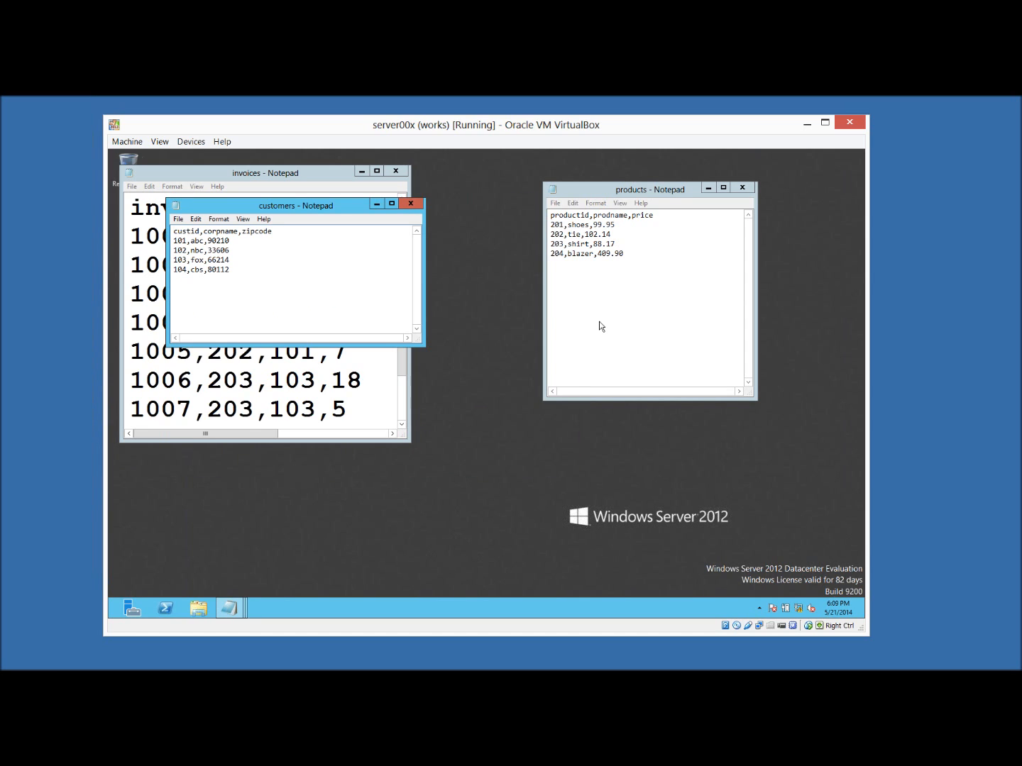
pyautogui.moveTo(598, 326); pyautogui.dragTo(674, 340)
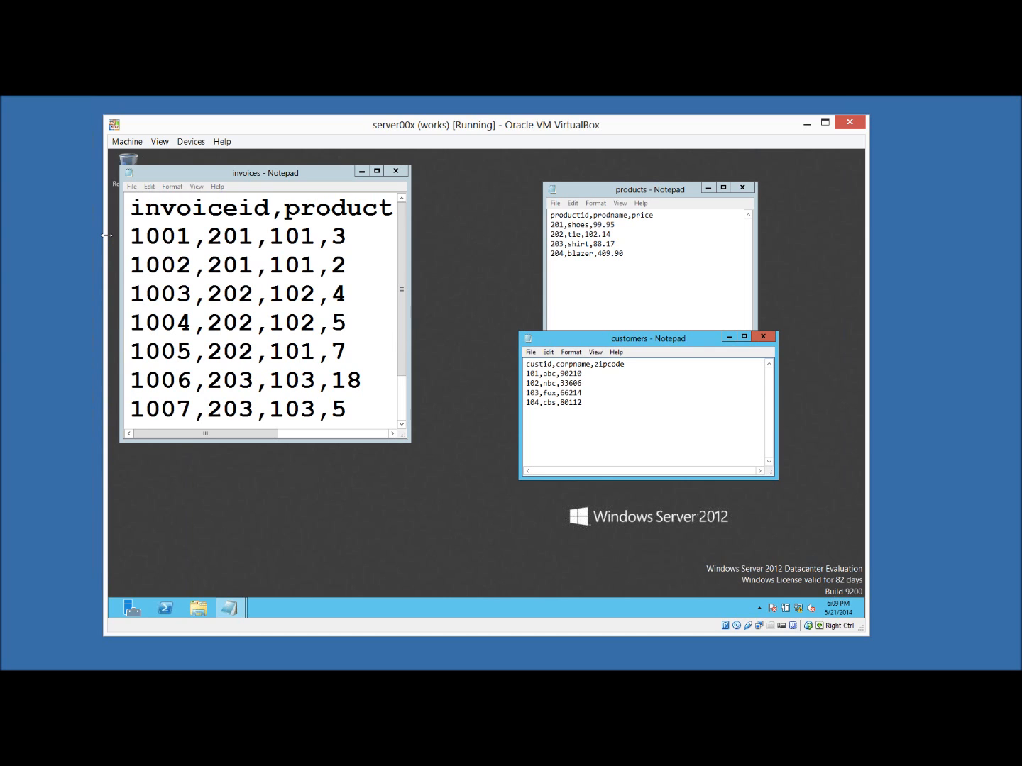
# - Widen the invoices window and highlight product ID 201 in the first invoice row
pyautogui.click(171, 236)
pyautogui.moveTo(193, 237); pyautogui.dragTo(130, 237)
pyautogui.click(145, 264)
pyautogui.press('Down')
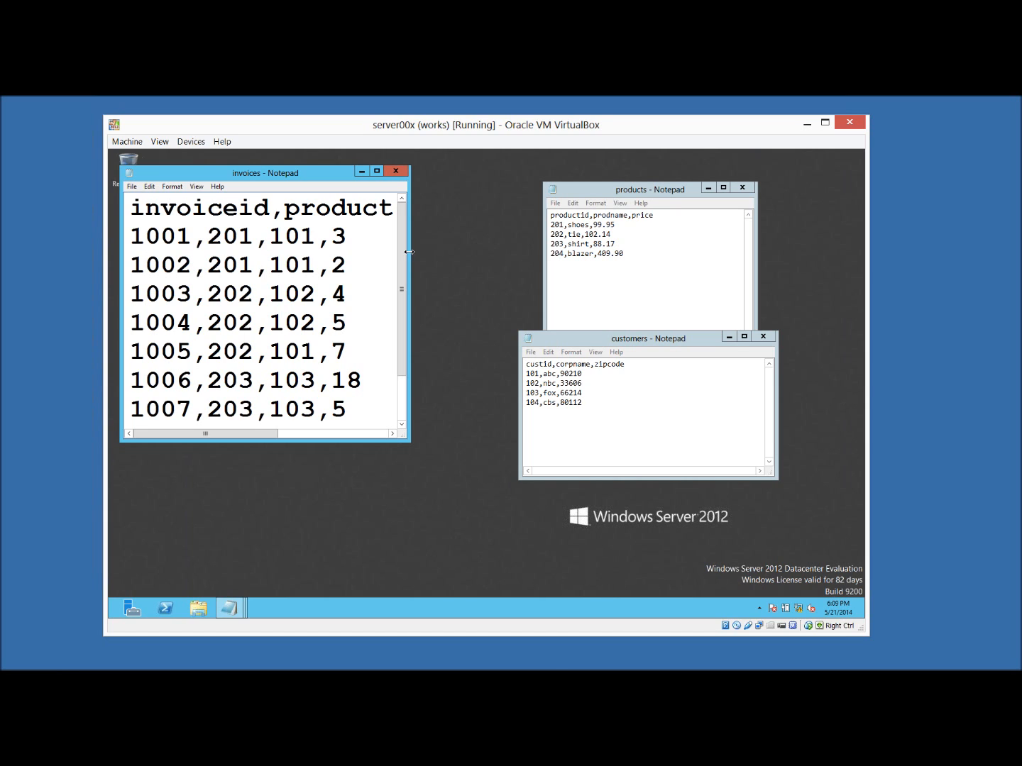
pyautogui.moveTo(470, 246); pyautogui.dragTo(472, 247)
pyautogui.moveTo(206, 234); pyautogui.dragTo(254, 234)
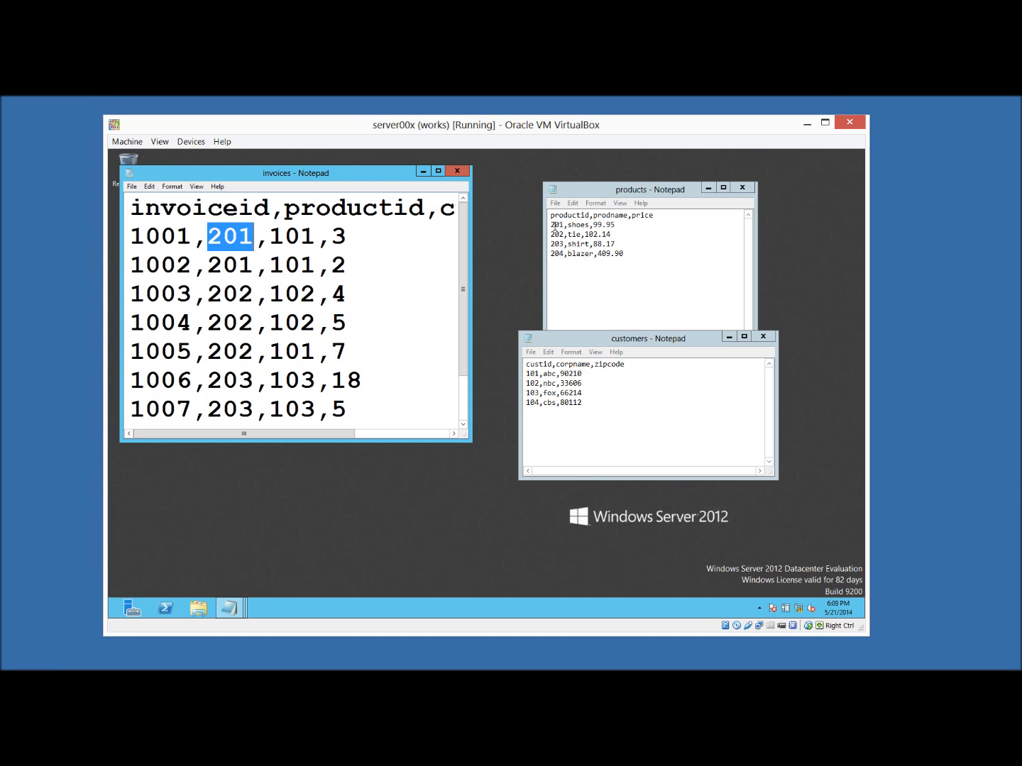
# - Set the products file's display font to Courier New, Bold, size 22
pyautogui.click(596, 203)
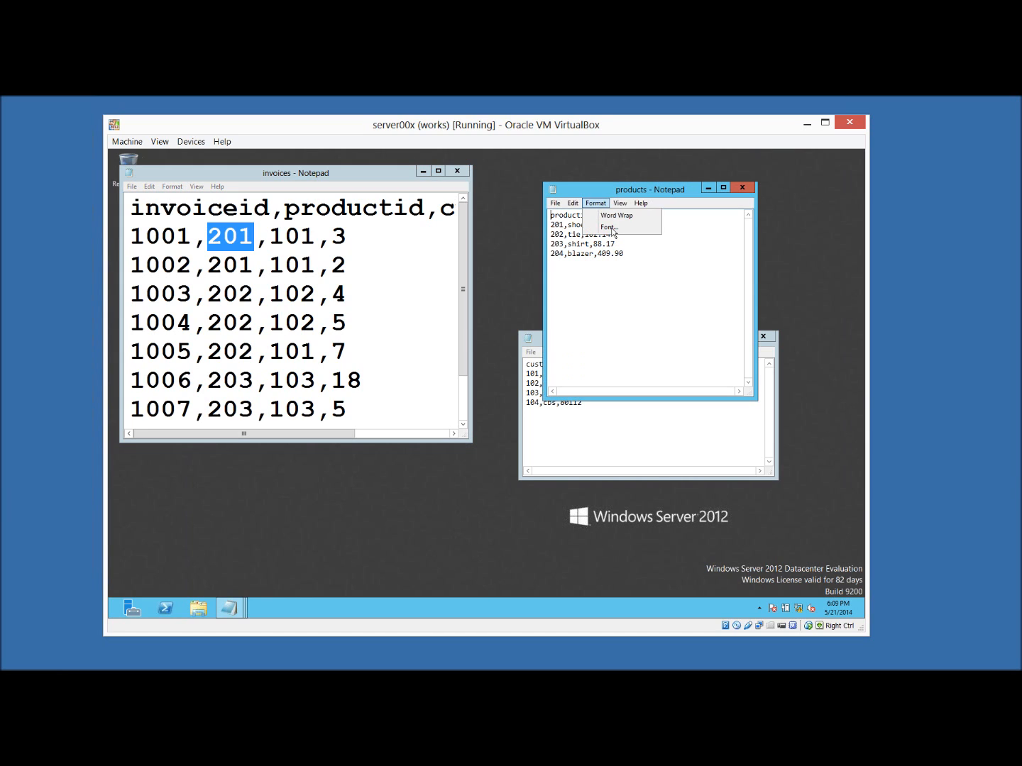
pyautogui.click(610, 227)
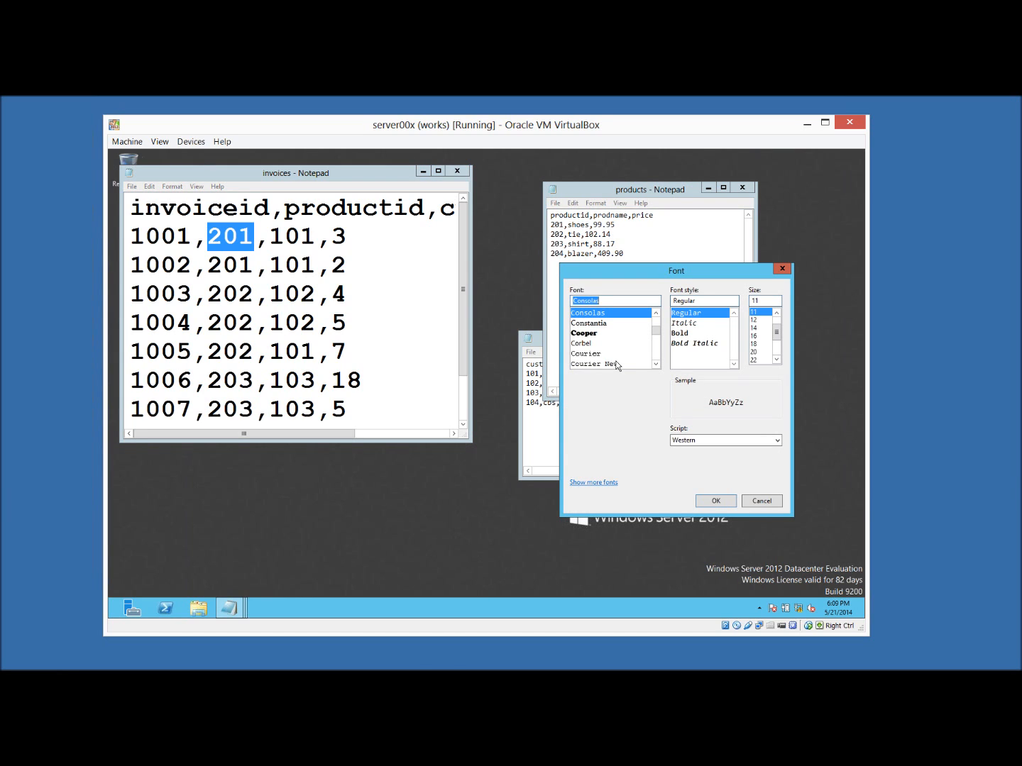
pyautogui.click(700, 333)
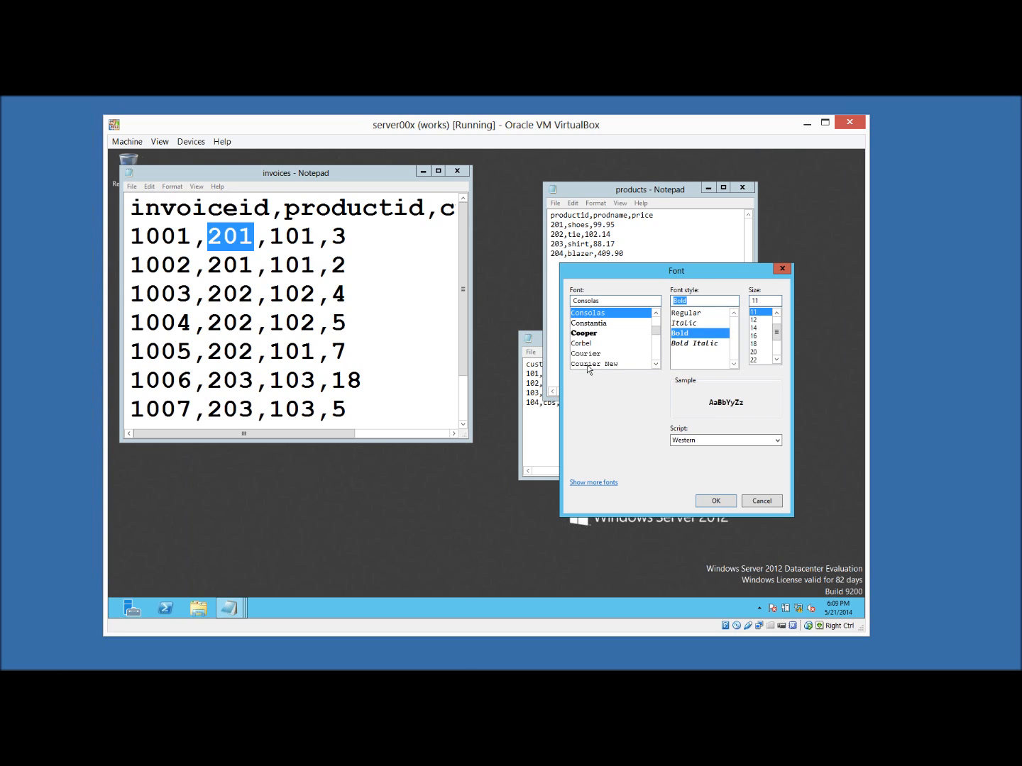
pyautogui.click(589, 364)
pyautogui.click(757, 361)
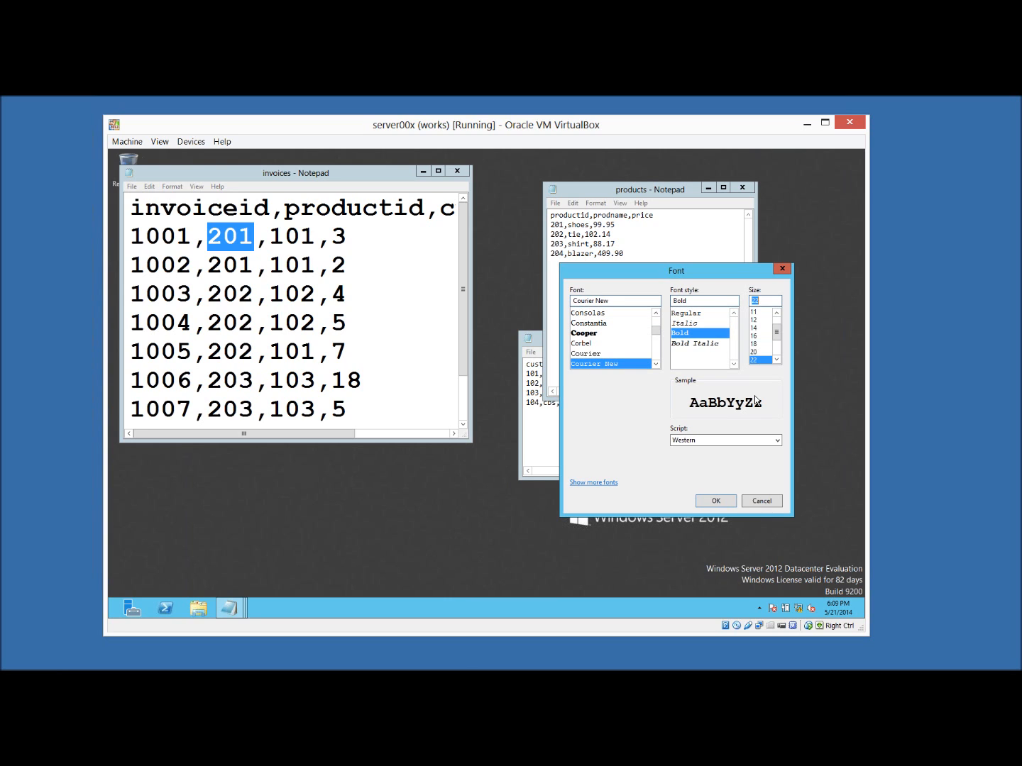
pyautogui.click(709, 501)
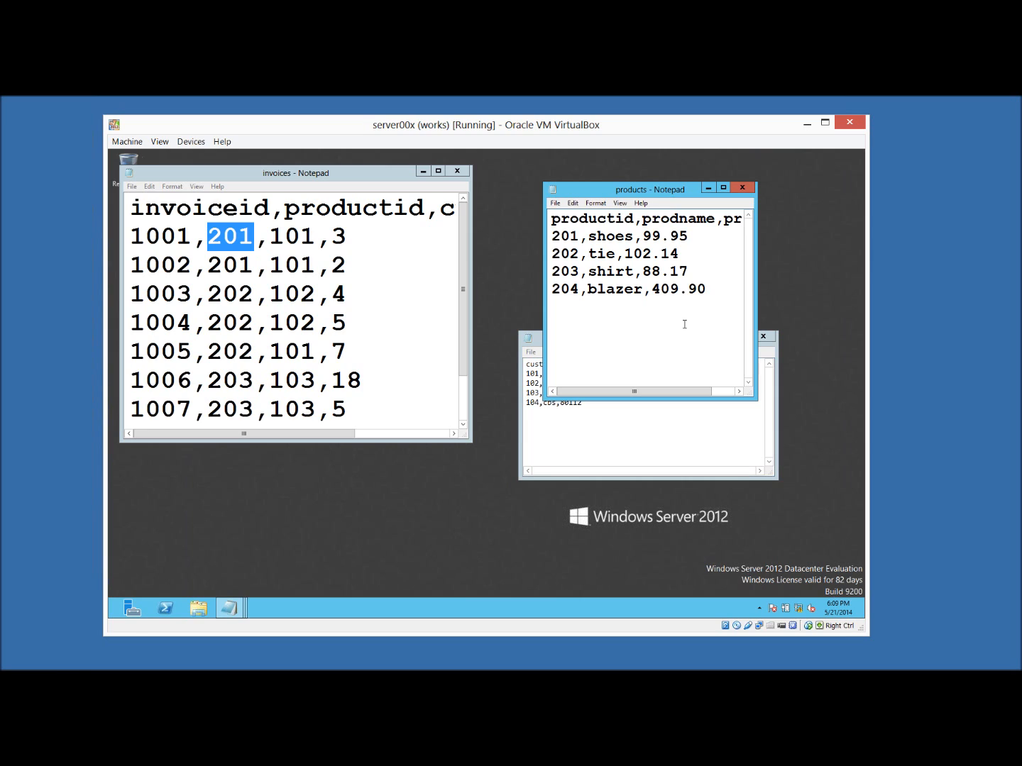
# - Trace product 201 through its name and price in the products file, then highlight the customer ID in the first invoice row
pyautogui.doubleClick(566, 237)
pyautogui.click(605, 237)
pyautogui.moveTo(686, 238); pyautogui.dragTo(642, 238)
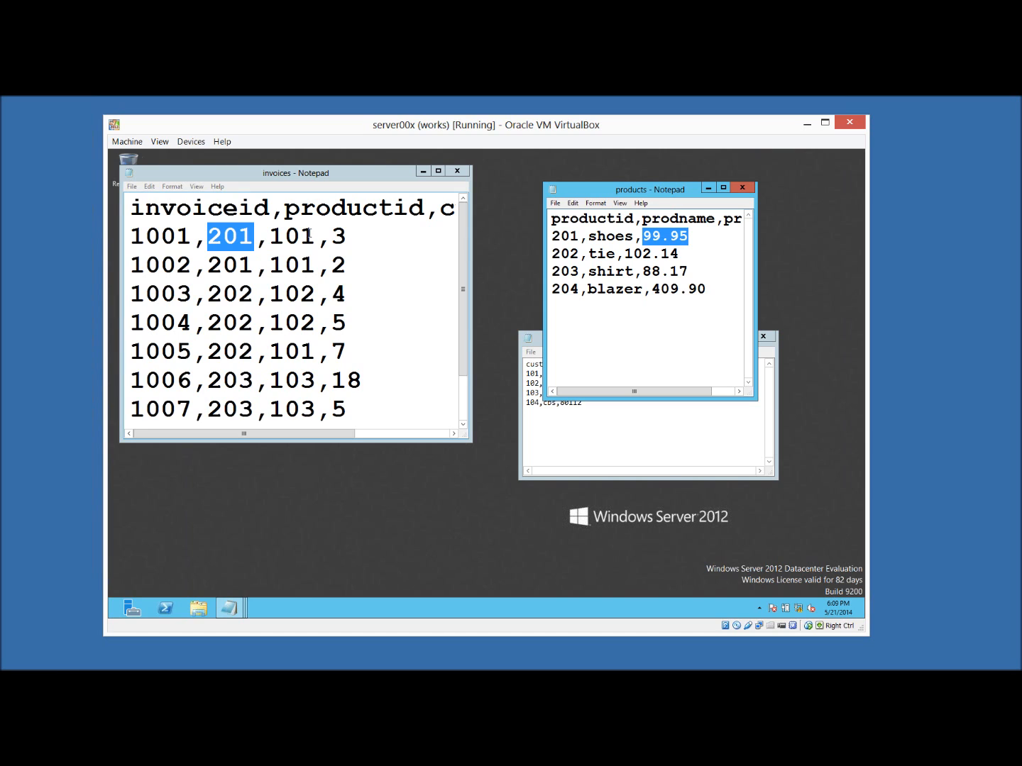
pyautogui.moveTo(285, 235); pyautogui.dragTo(316, 236)
# - Move the customers window slightly lower and set its display font to Courier New, Bold, size 24
pyautogui.click(549, 410)
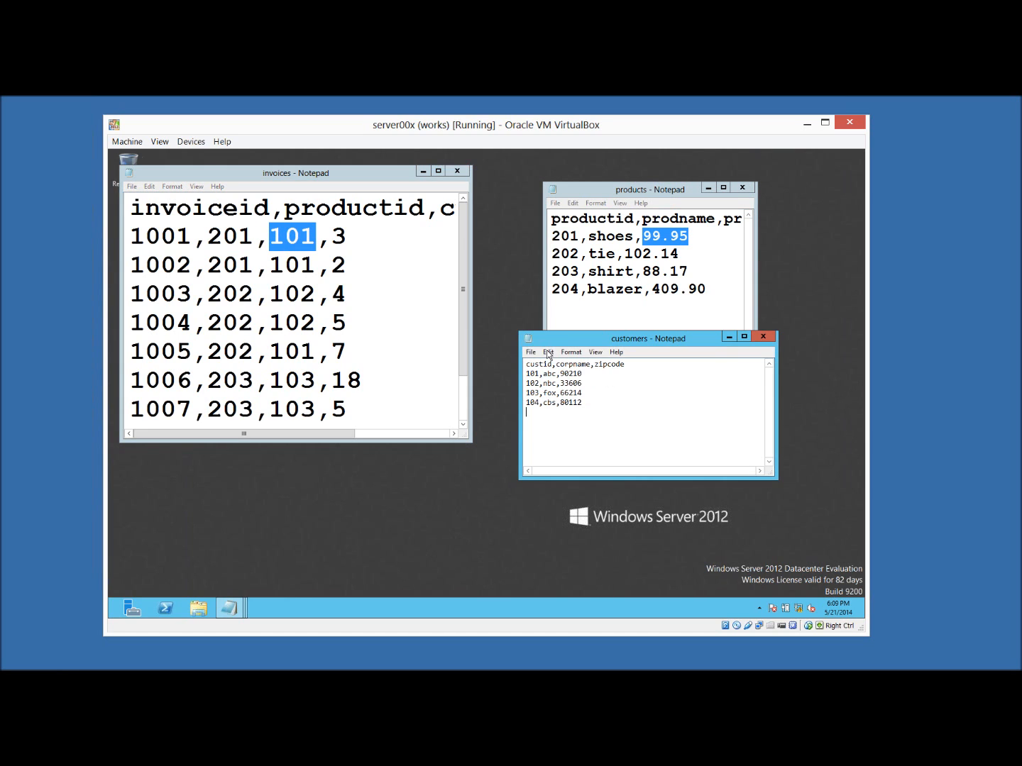
pyautogui.moveTo(559, 339); pyautogui.dragTo(567, 379)
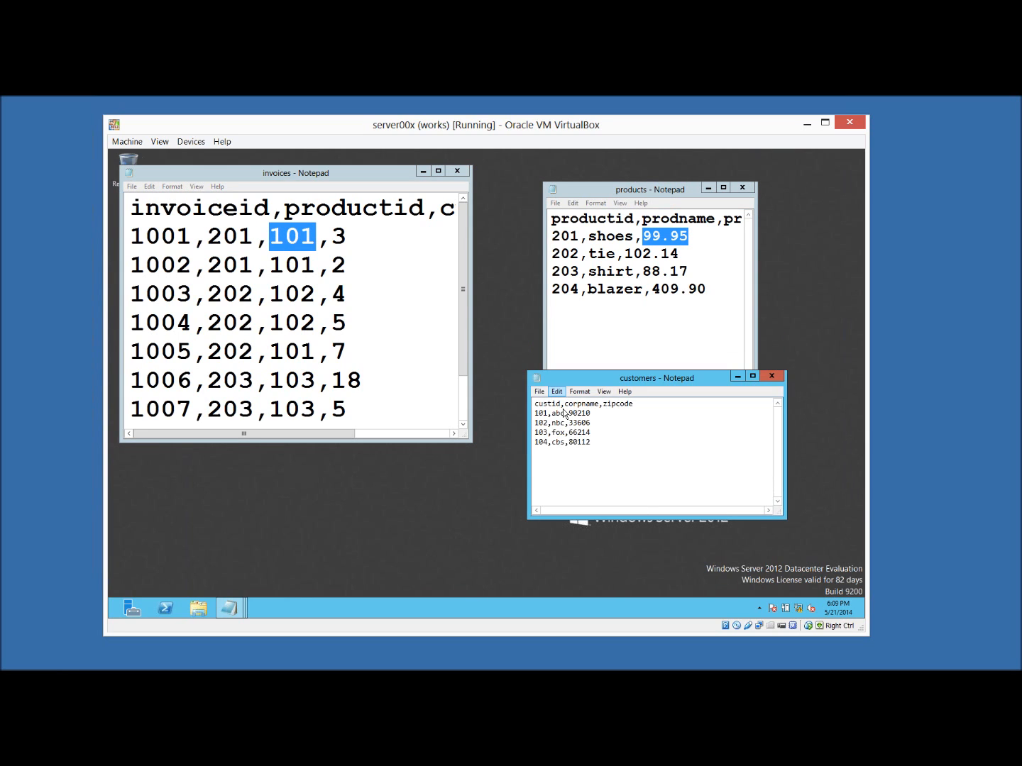
pyautogui.click(556, 391)
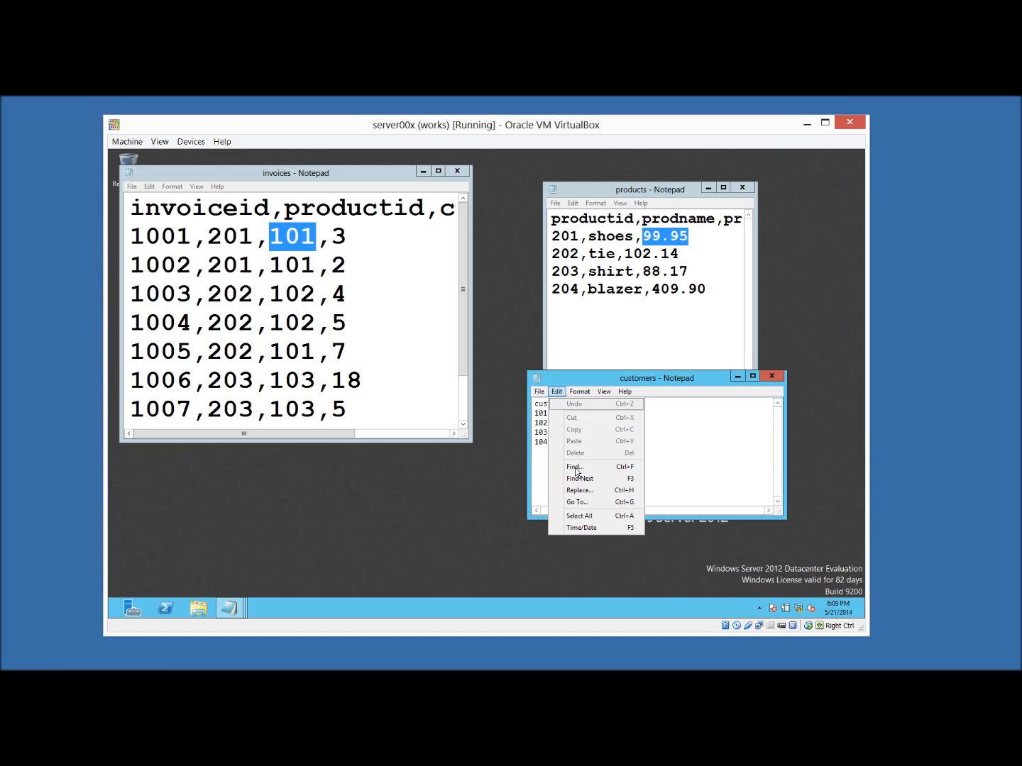
pyautogui.click(585, 417)
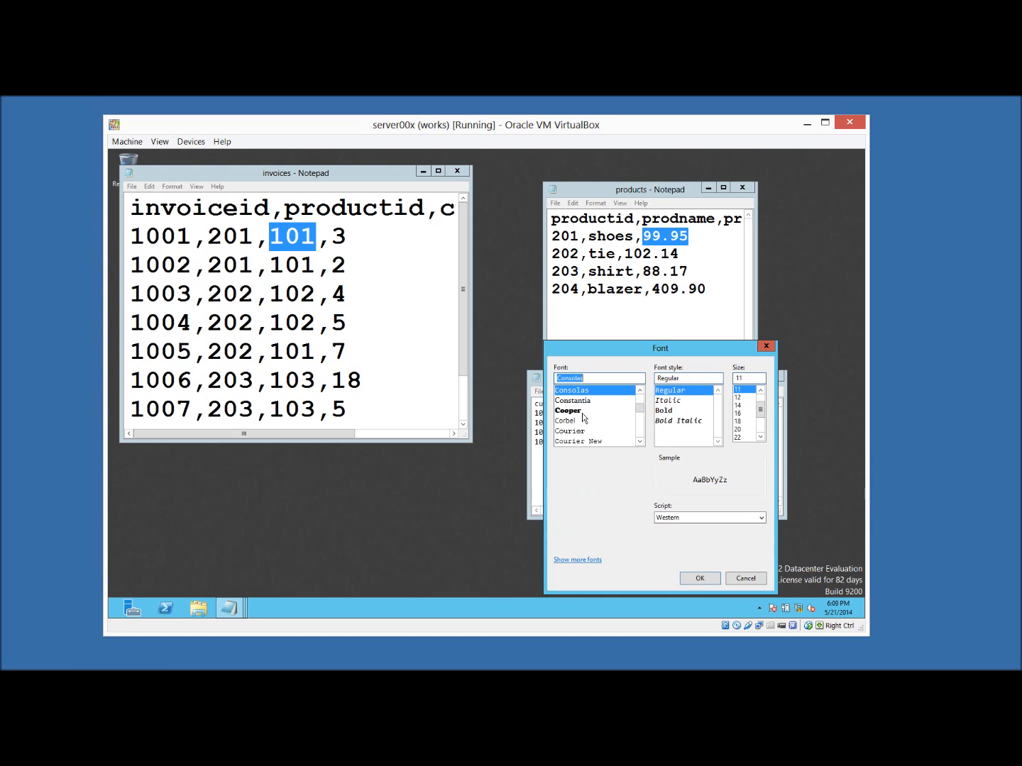
pyautogui.click(665, 412)
pyautogui.click(752, 430)
pyautogui.scroll(-2, 753, 431)
pyautogui.click(742, 398)
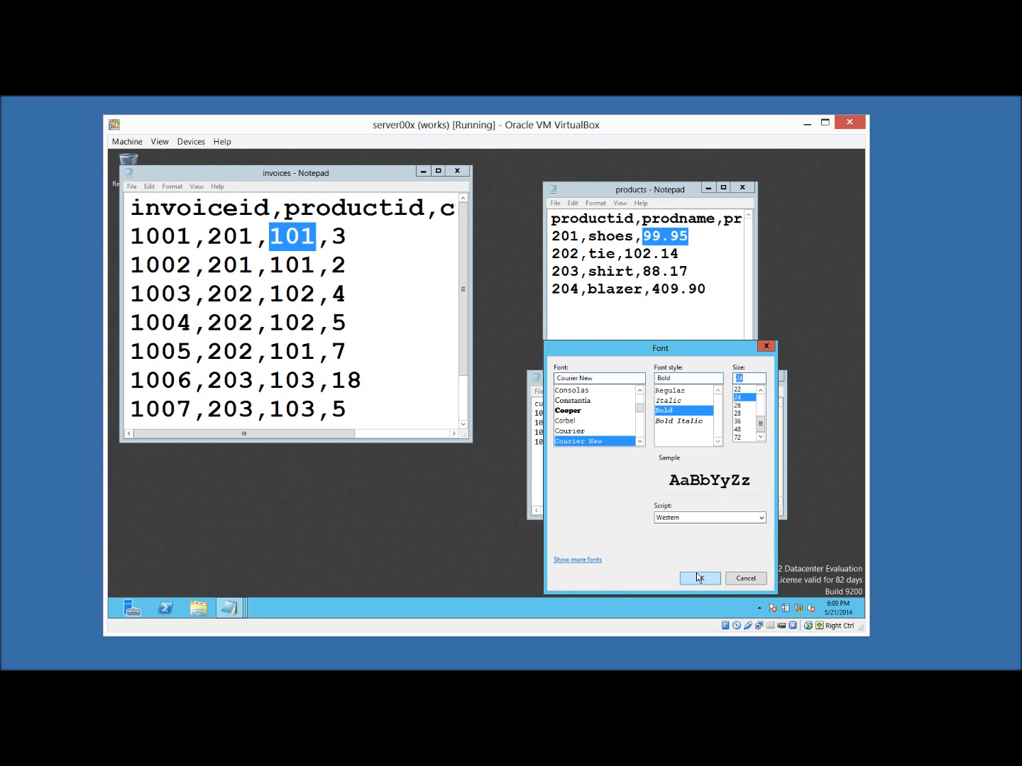
pyautogui.click(699, 578)
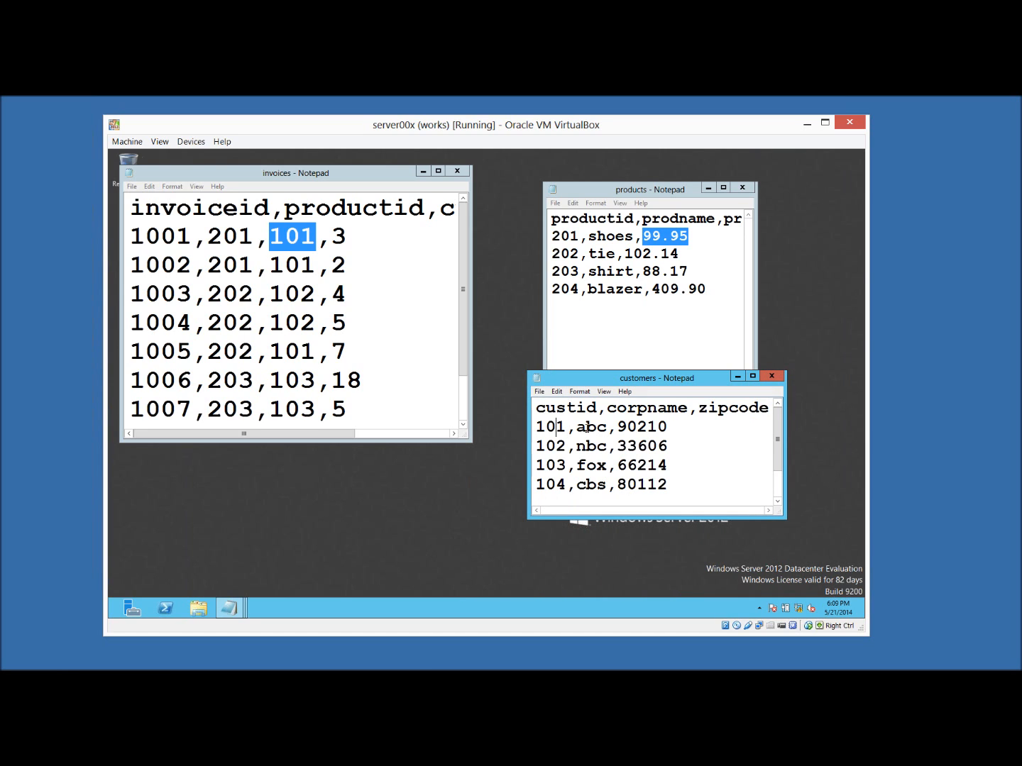
# - Match the first invoice to its customer and product rows, and examine the customer ID and final value of the second invoice
pyautogui.click(639, 426)
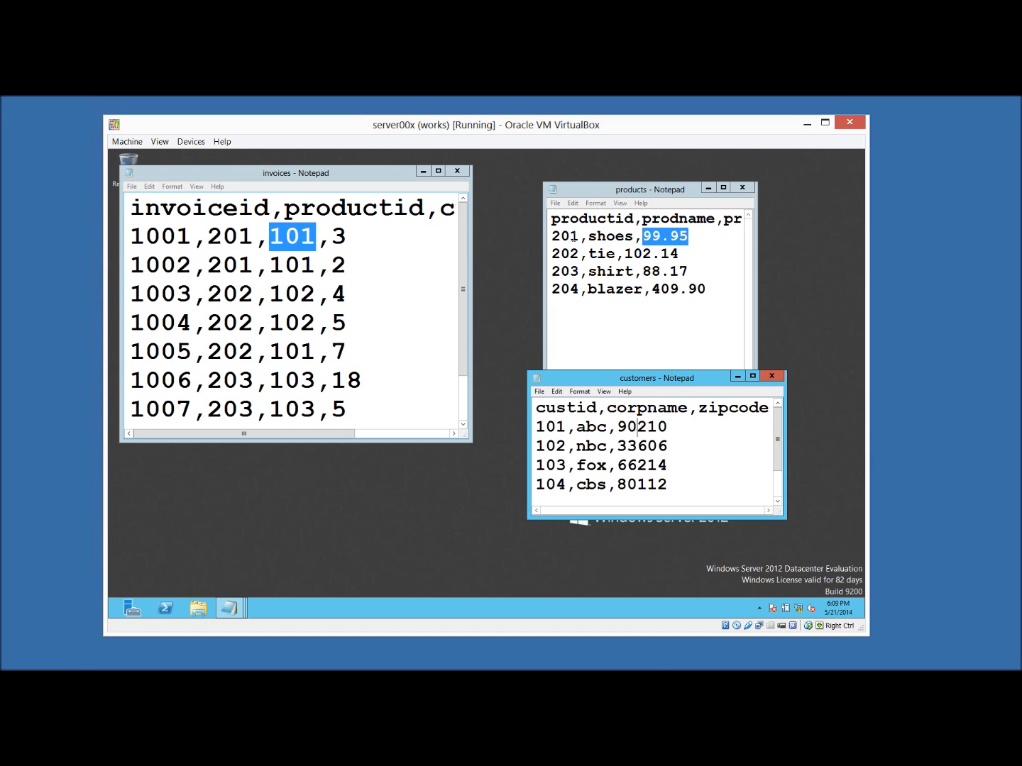
pyautogui.click(615, 236)
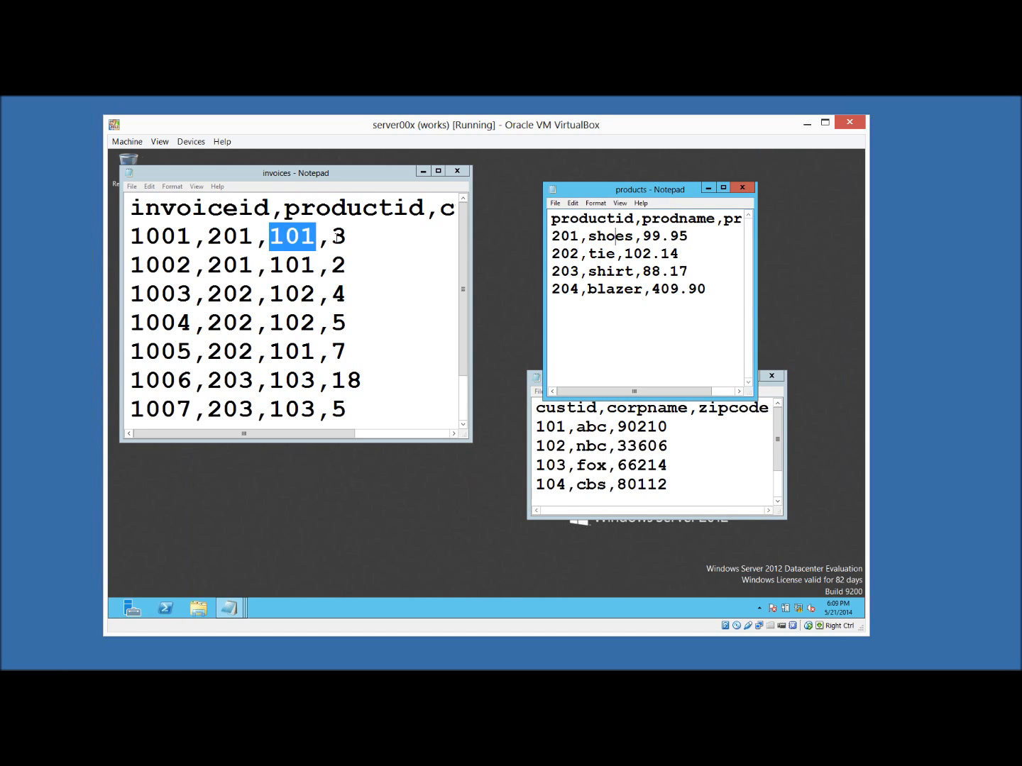
pyautogui.doubleClick(338, 236)
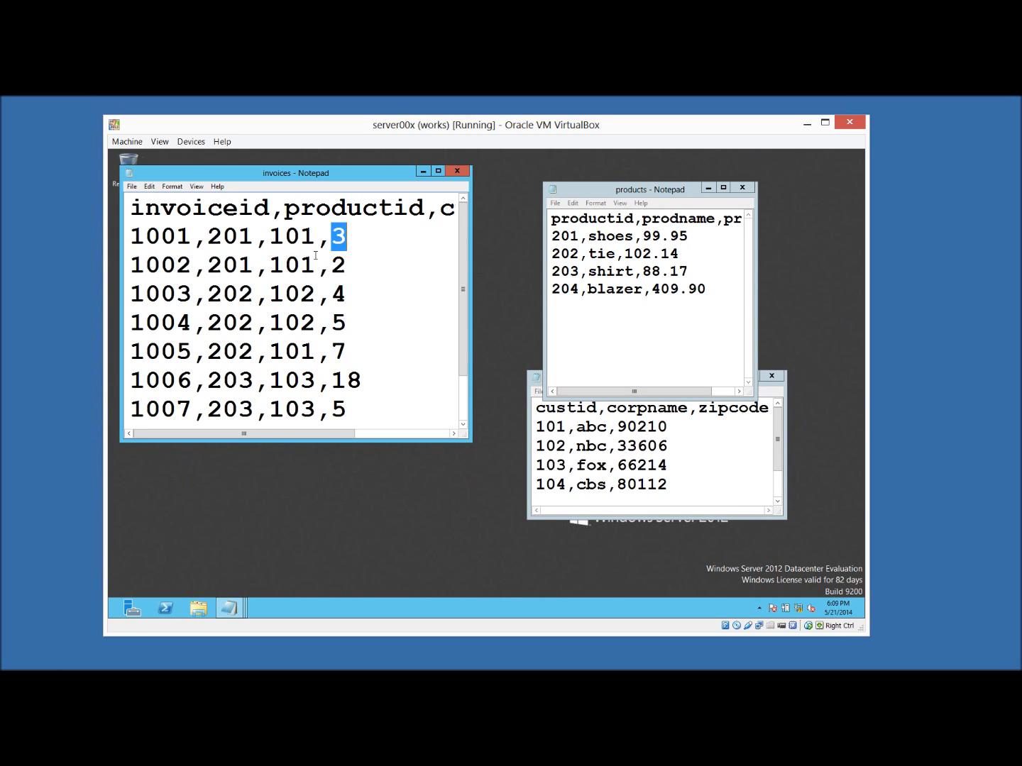
pyautogui.click(271, 267)
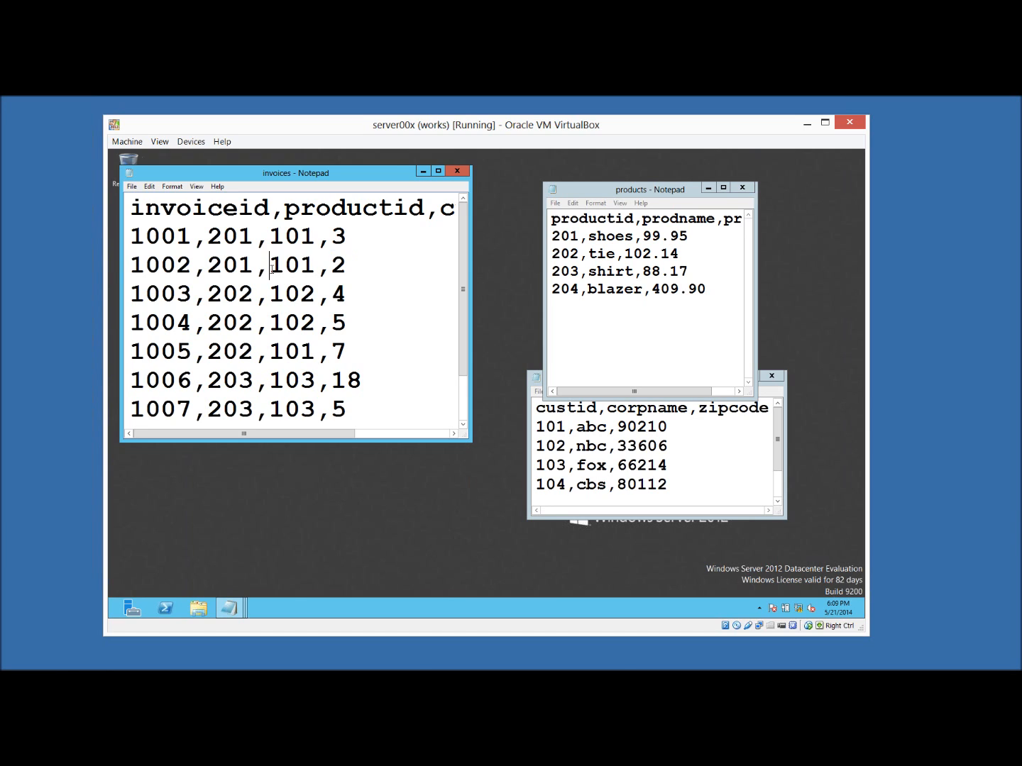
pyautogui.doubleClick(336, 265)
pyautogui.moveTo(271, 266); pyautogui.dragTo(303, 266)
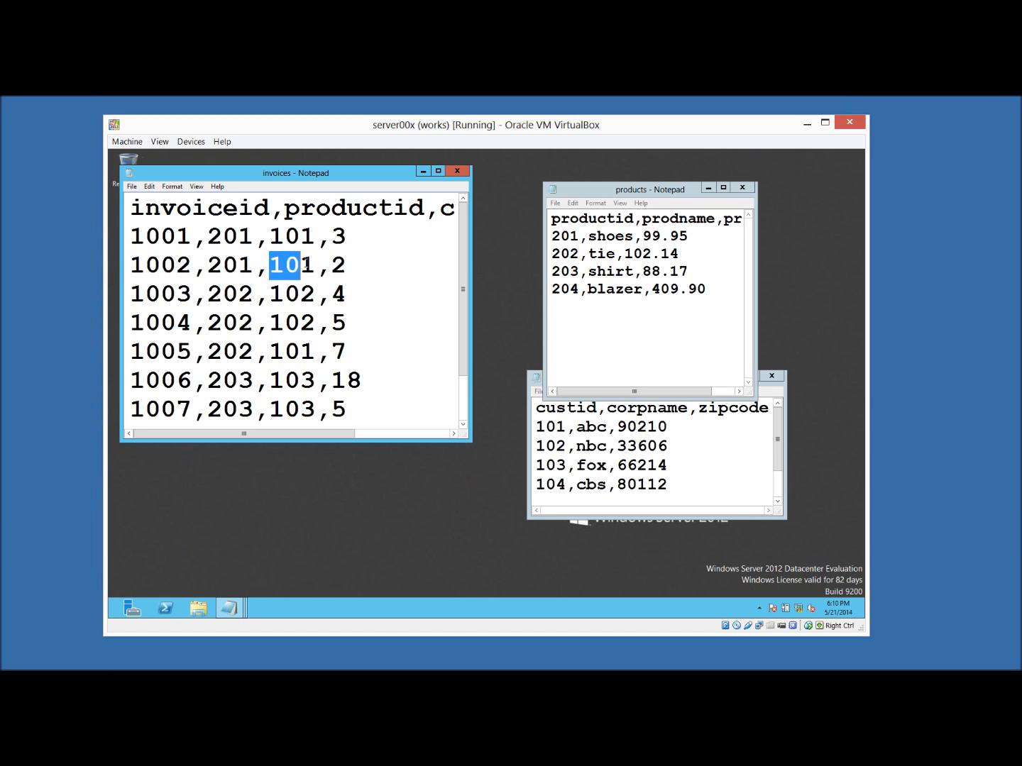
pyautogui.doubleClick(336, 265)
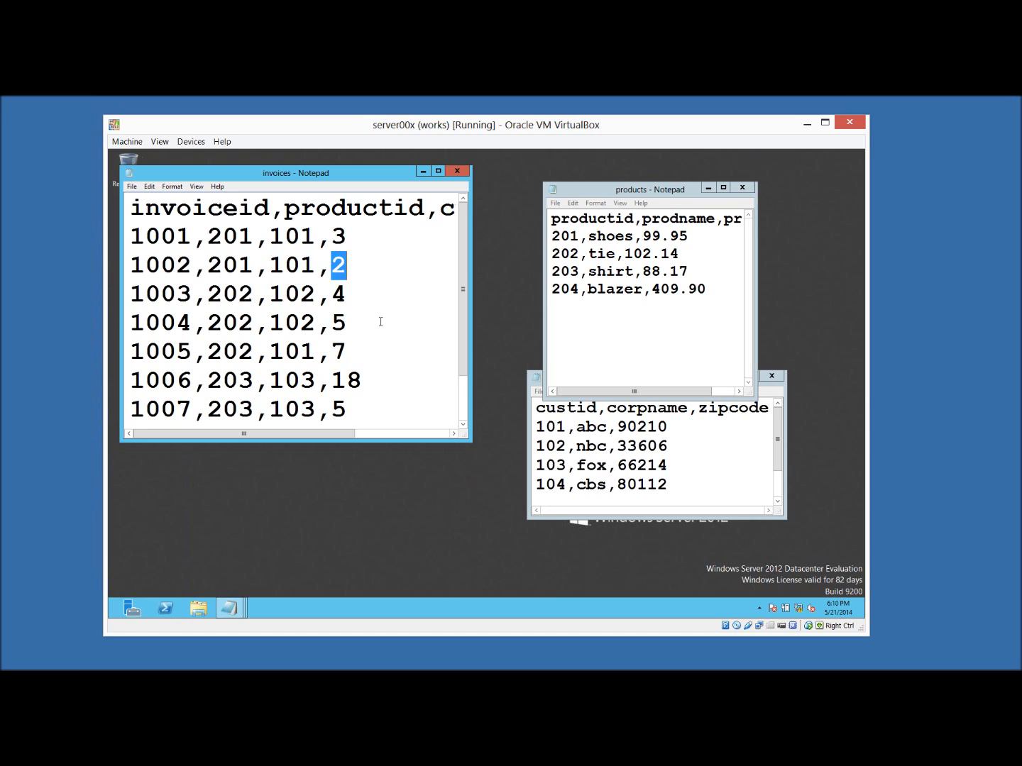
# - Change the product ID to 202 in the second invoice row and to 203 in the fourth
pyautogui.click(253, 265)
pyautogui.press('BackSpace')
pyautogui.write('2')
pyautogui.press('Down')
pyautogui.press('Down')
pyautogui.press('BackSpace')
pyautogui.write('3')
pyautogui.press('Down')
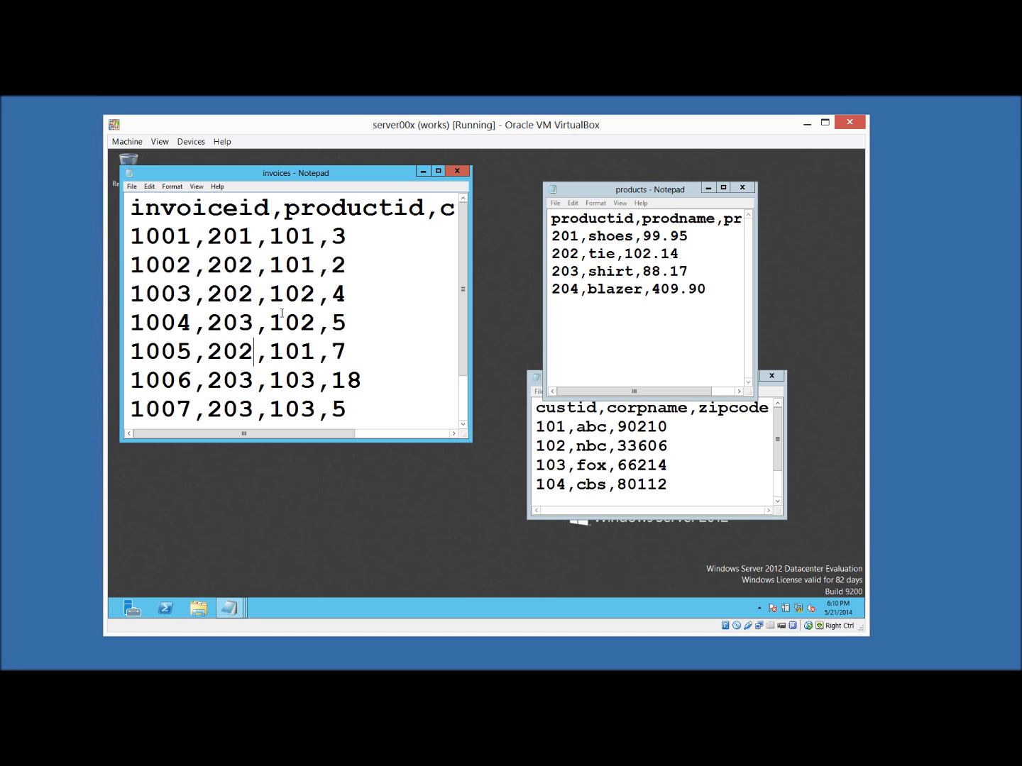
# - Change the product ID to 204 in the sixth and seventh invoice rows and to 203 in the eighth
pyautogui.press('Down')
pyautogui.press('BackSpace')
pyautogui.write('4')
pyautogui.press('Down')
pyautogui.press('BackSpace')
pyautogui.write('41')
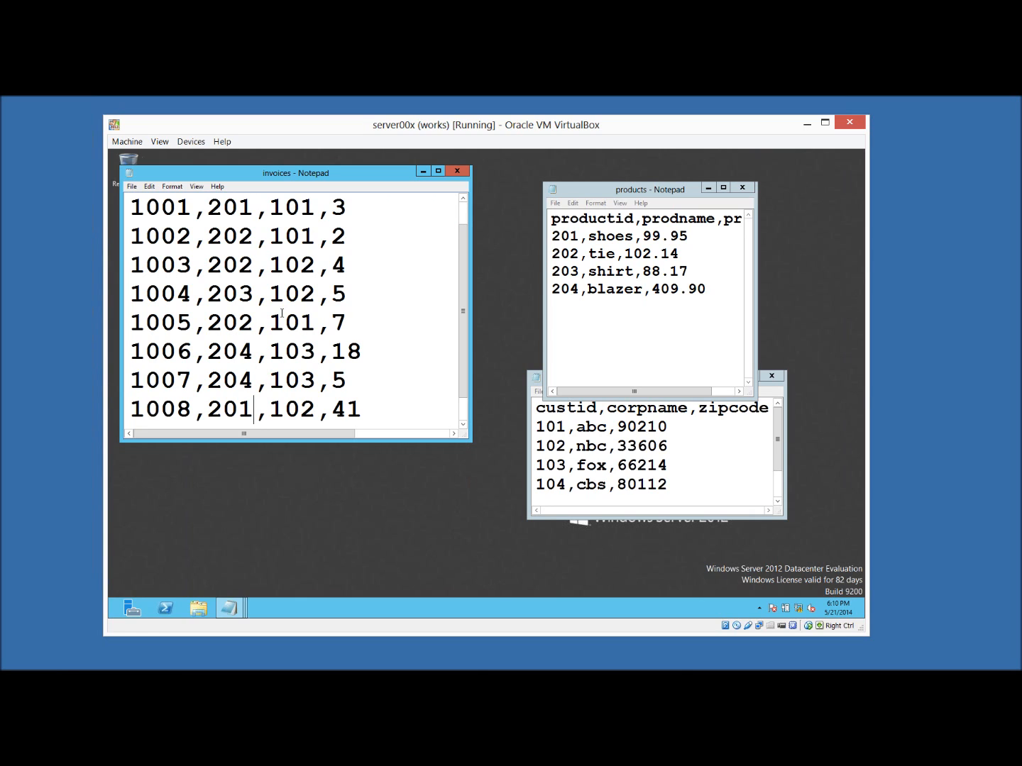
pyautogui.press('BackSpace')
pyautogui.write('3')
pyautogui.press('Down')
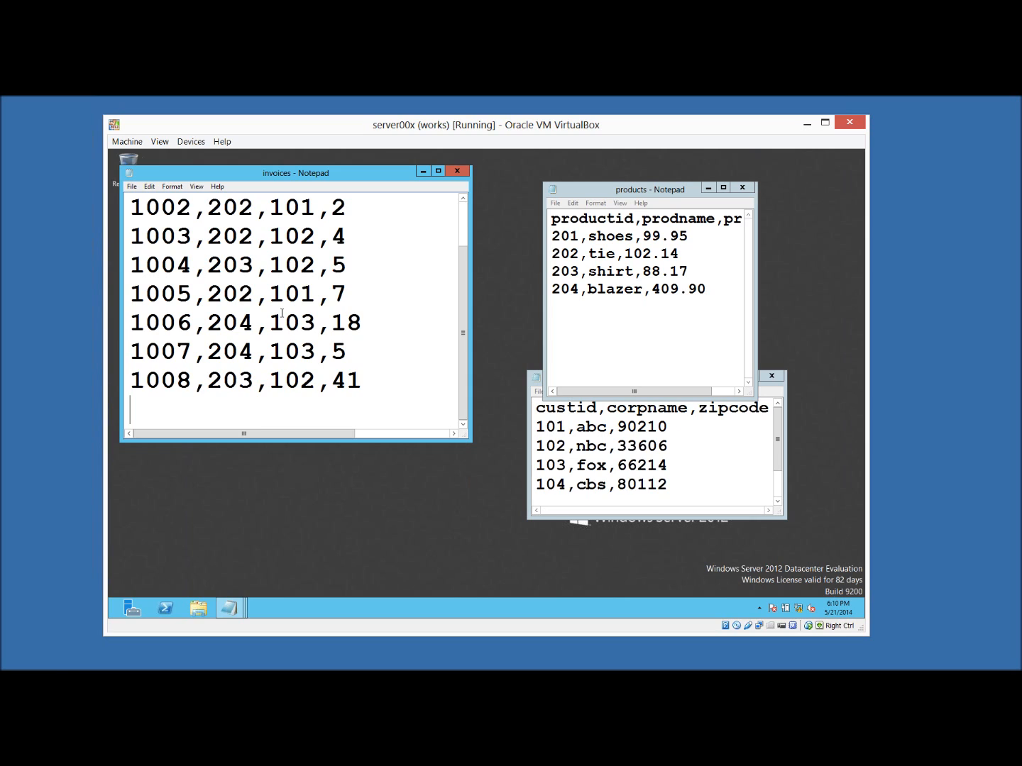
# - Examine the invoice ID, product ID, customer ID and final value of the first invoice row one by one
pyautogui.hotkey('ctrl', 'Home')
pyautogui.press('Right')
pyautogui.press('Right')
pyautogui.press('Right')
pyautogui.press('Right')
pyautogui.hotkey('shift', 'Home')
pyautogui.press('Right')
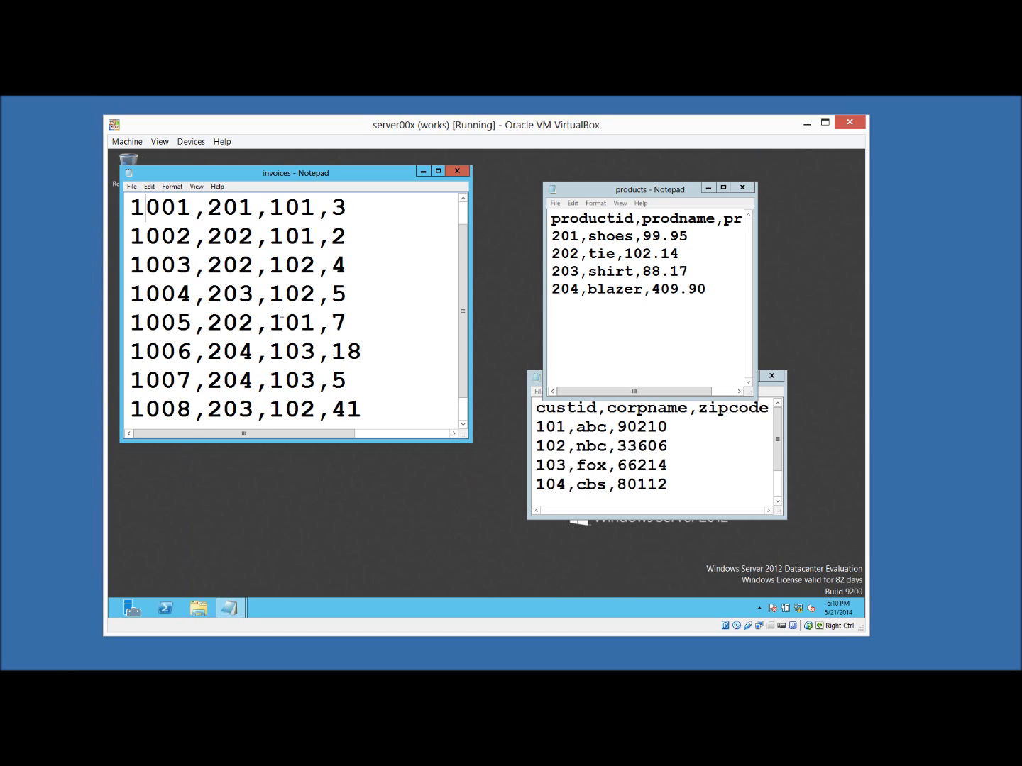
pyautogui.press('Right')
pyautogui.press('Right')
pyautogui.press('Right')
pyautogui.press('Right')
pyautogui.hotkey('shift', 'Right')
pyautogui.hotkey('shift', 'Right')
pyautogui.hotkey('shift', 'Right')
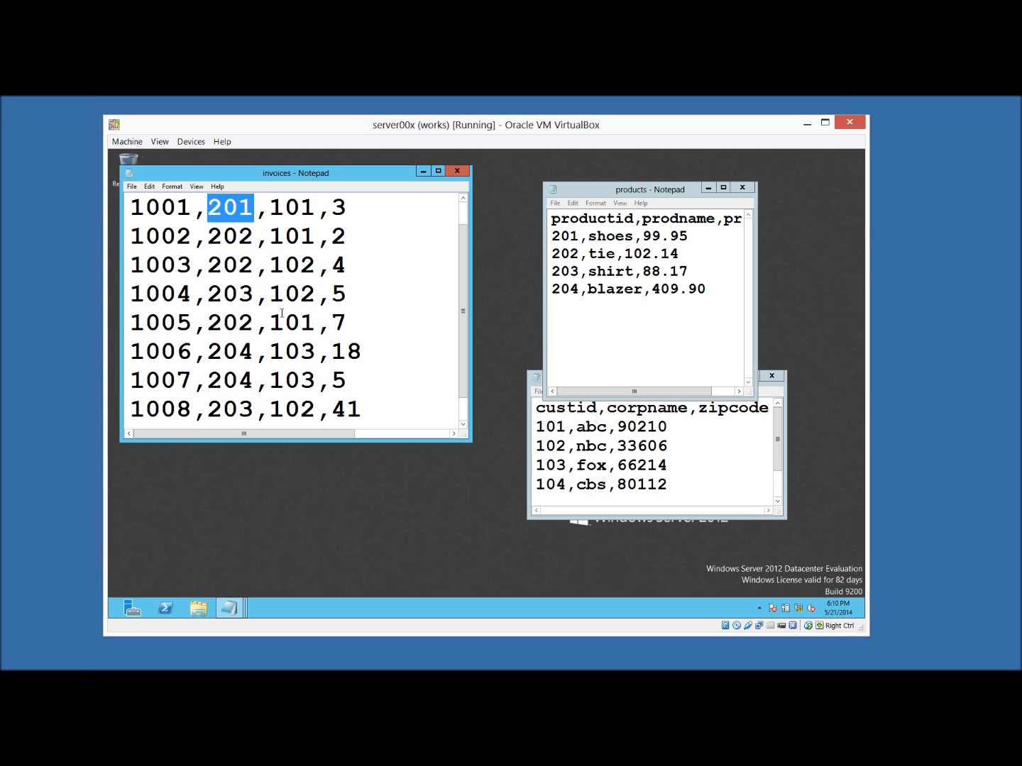
pyautogui.press('Right')
pyautogui.press('Right')
pyautogui.hotkey('shift', 'Right')
pyautogui.hotkey('shift', 'Right')
pyautogui.hotkey('shift', 'Right')
pyautogui.press('End')
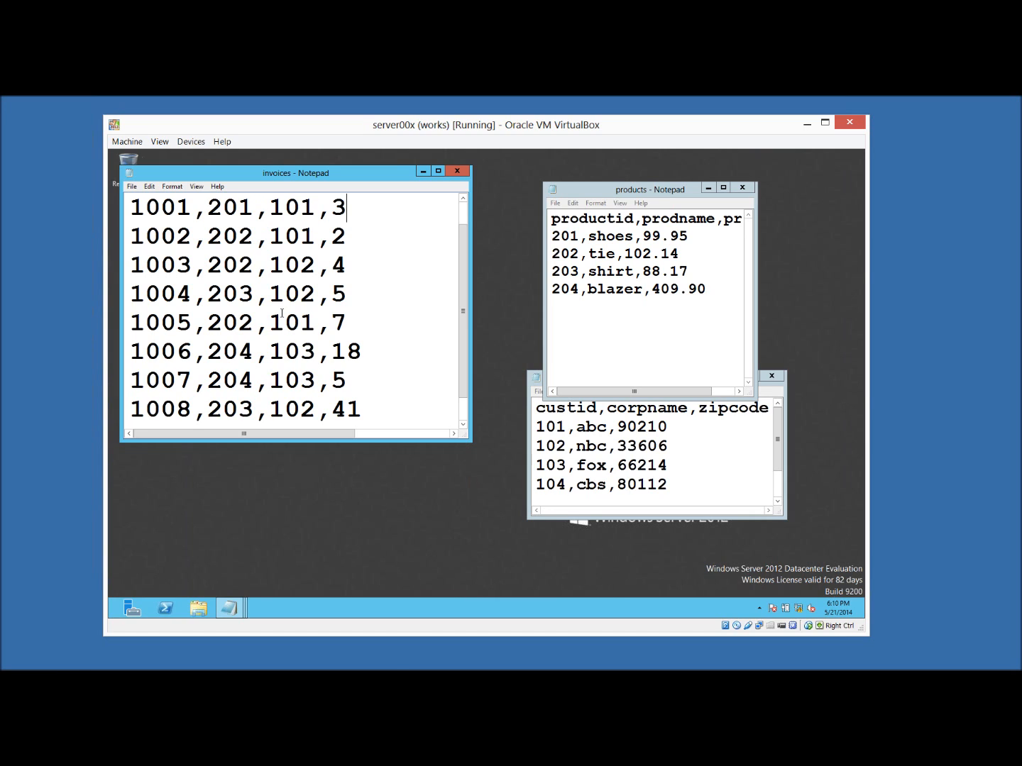
pyautogui.hotkey('shift', 'Left')
pyautogui.hotkey('ctrl', 'Home')
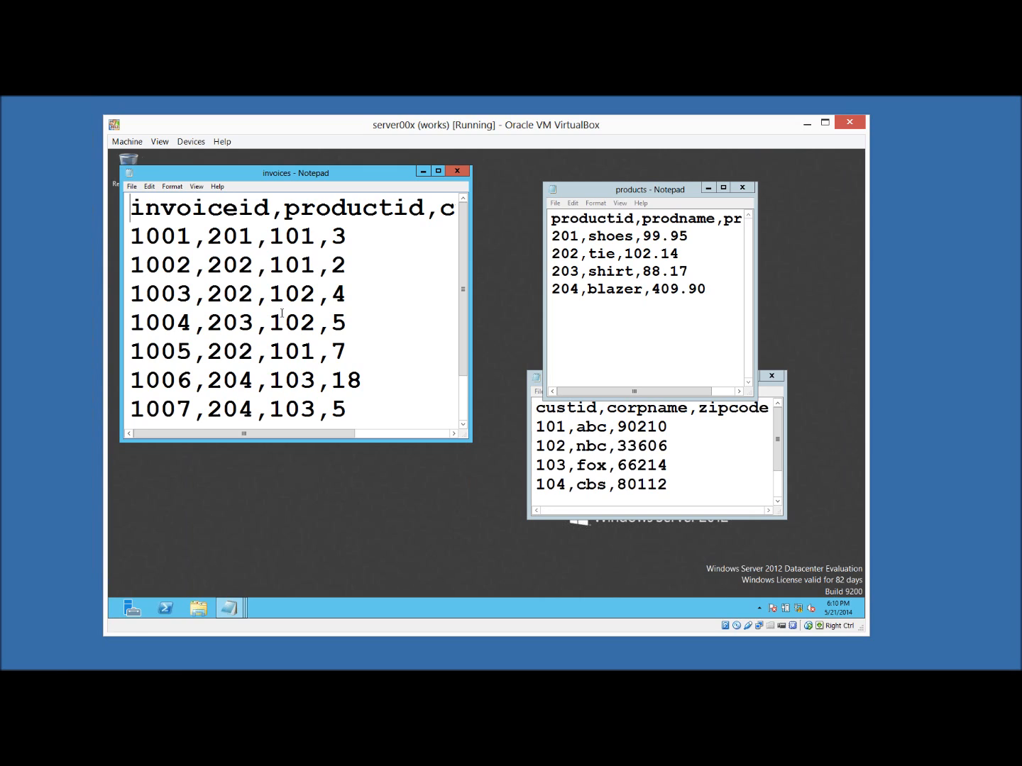
# - Move the customers window below the products window and enlarge the invoices window to fit all its rows
pyautogui.click(597, 484)
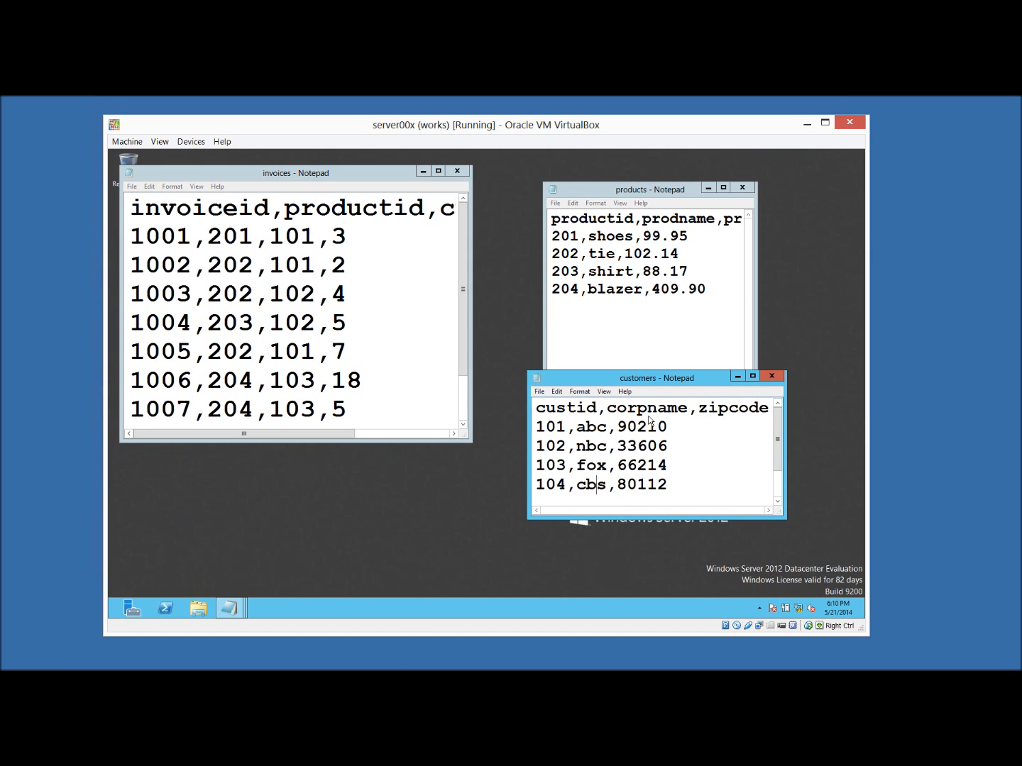
pyautogui.moveTo(627, 379); pyautogui.dragTo(648, 417)
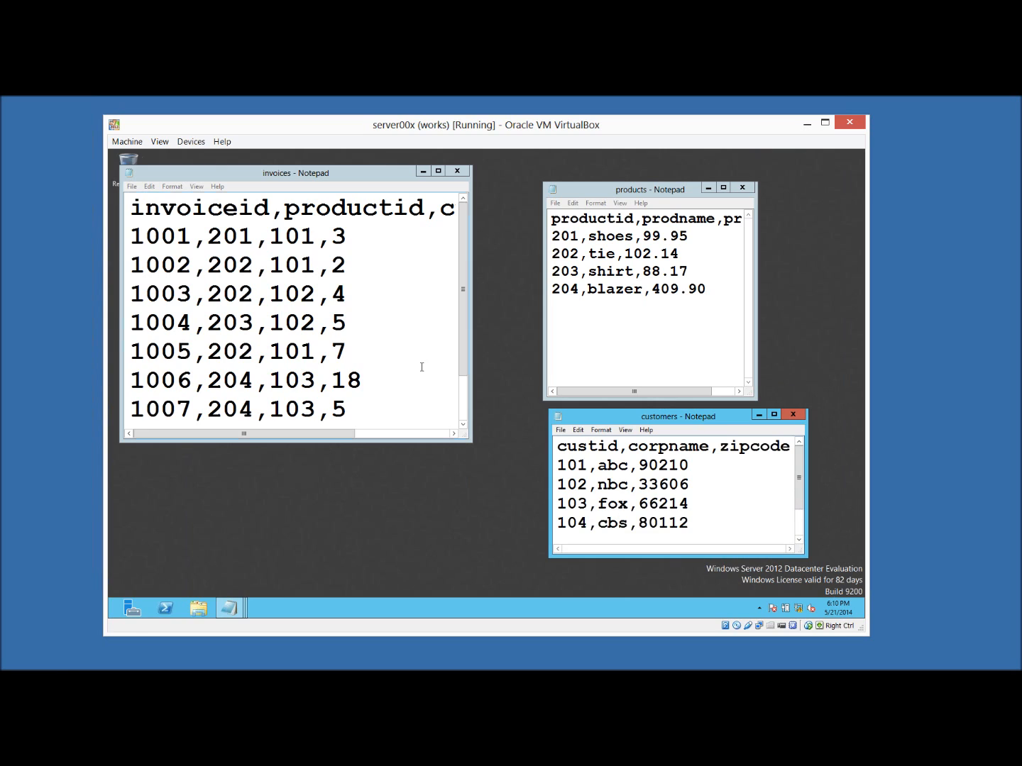
pyautogui.moveTo(501, 490); pyautogui.dragTo(515, 523)
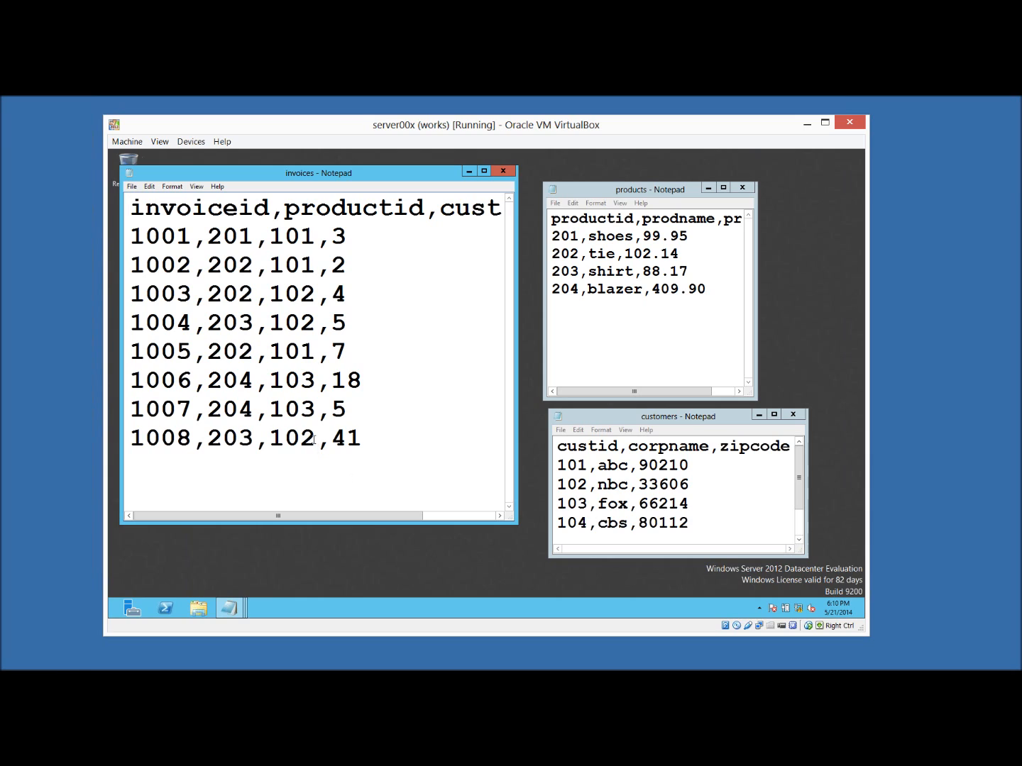
# - Change the customer ID in the eighth invoice row to the one belonging to cbs
pyautogui.click(317, 471)
pyautogui.press('BackSpace')
pyautogui.write('4')
pyautogui.press('Up')
pyautogui.press('Up')
pyautogui.press('Up')
pyautogui.press('Up')
pyautogui.press('Up')
# - Add a ninth invoice row with the next invoice ID, product ID 202, the cbs customer ID and 18 as final value
pyautogui.press('Down')
pyautogui.press('Down')
pyautogui.press('Down')
pyautogui.press('Down')
pyautogui.press('Down')
pyautogui.write('1009,')
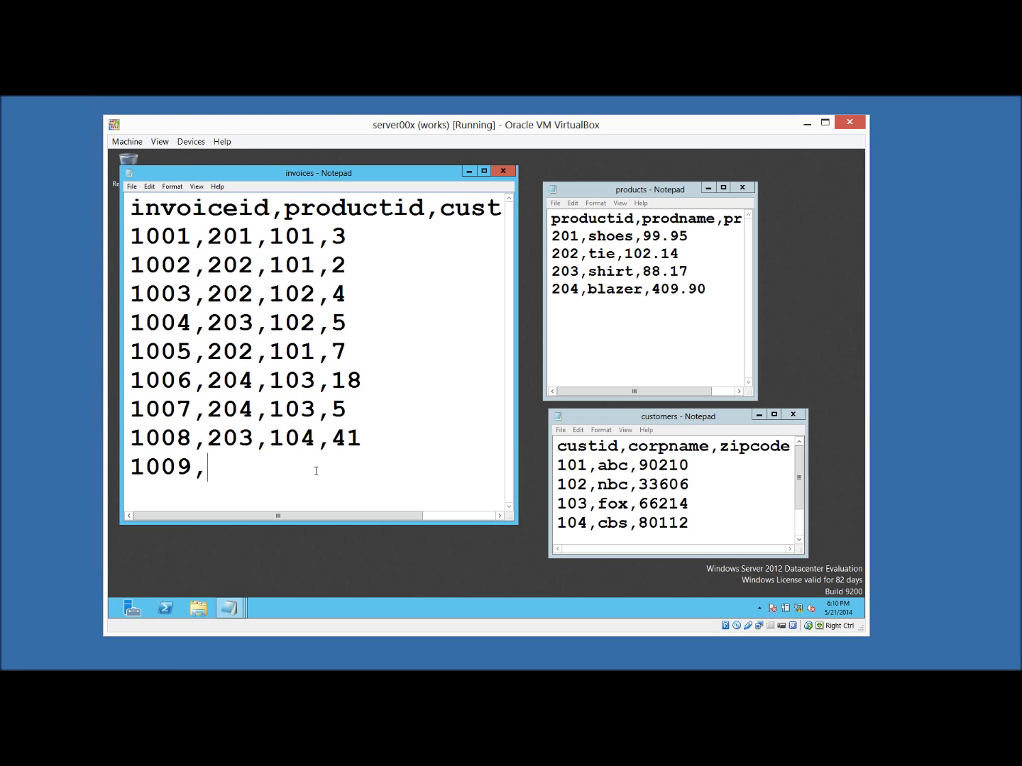
pyautogui.write('202,104,')
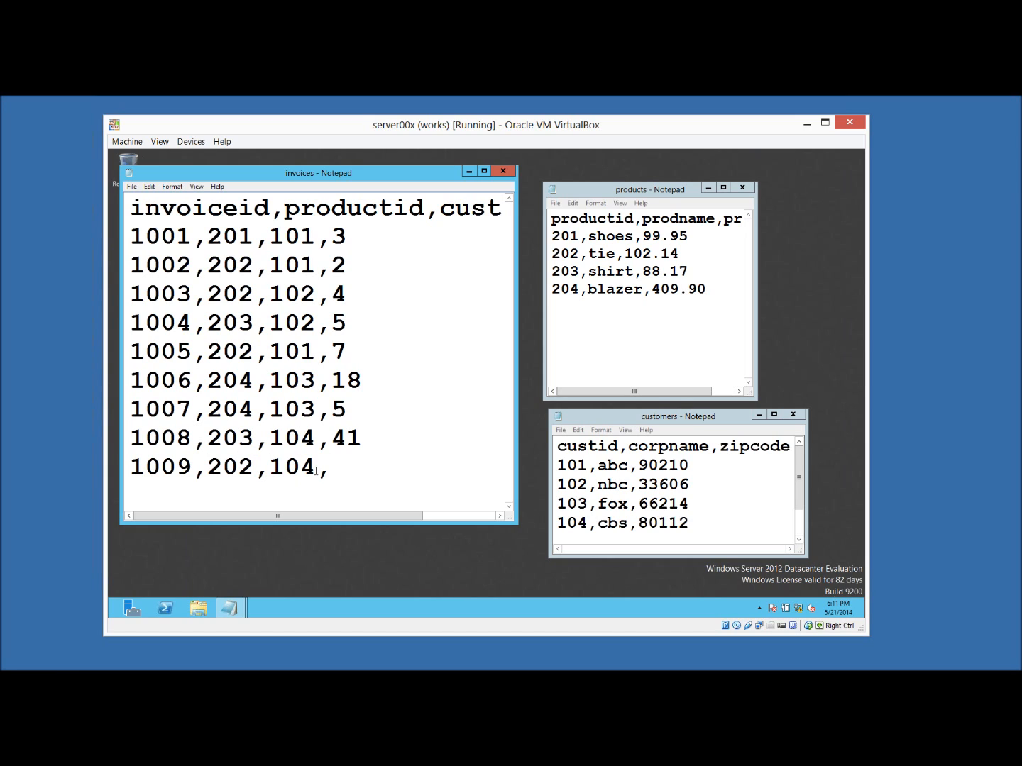
pyautogui.write('18')
# - Switch to Excel, create a blank workbook and display the PowerPivot commands
pyautogui.press('super+r')
pyautogui.write('cmd')
pyautogui.press('Return')
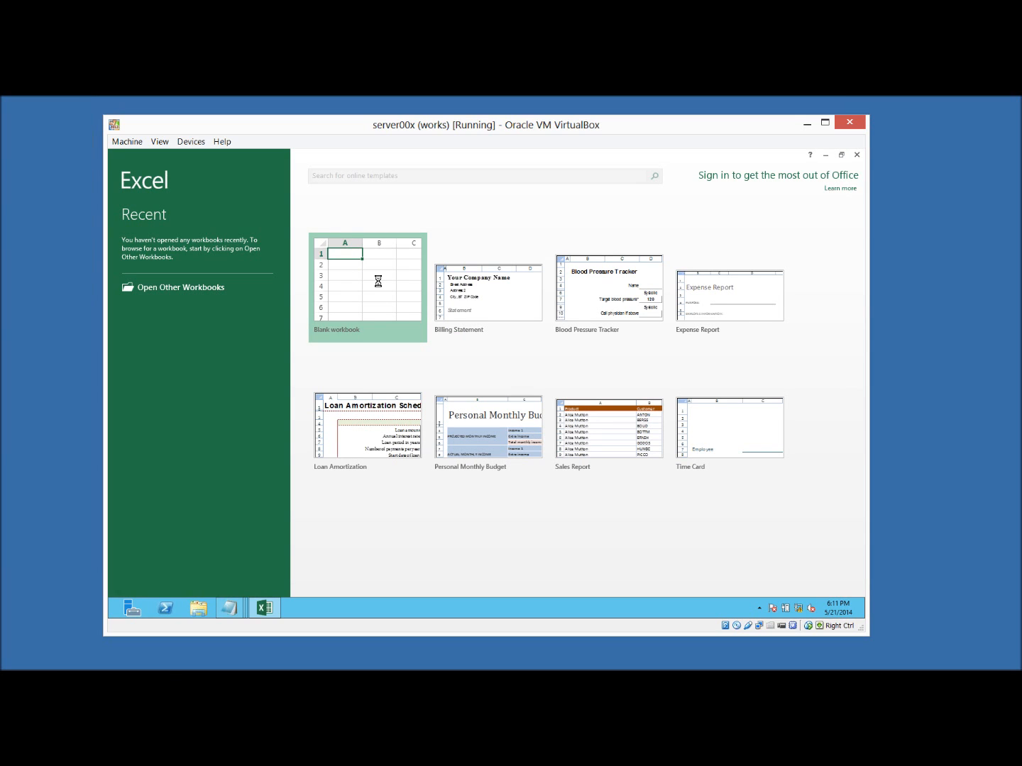
pyautogui.click(378, 281)
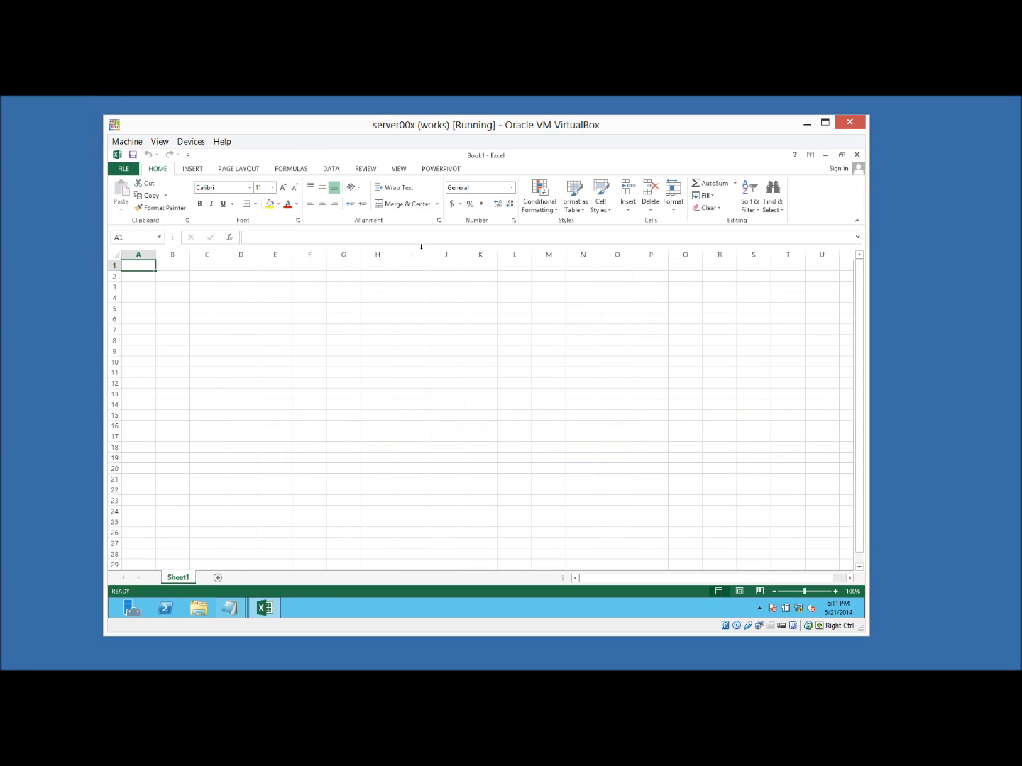
pyautogui.click(444, 170)
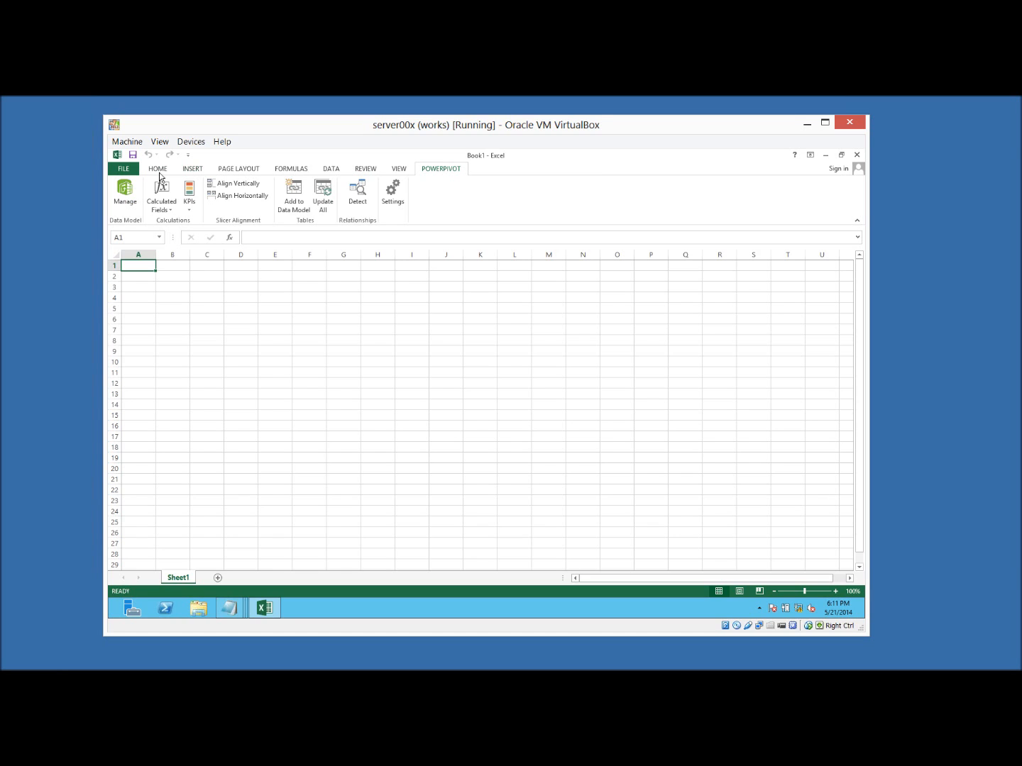
pyautogui.click(124, 169)
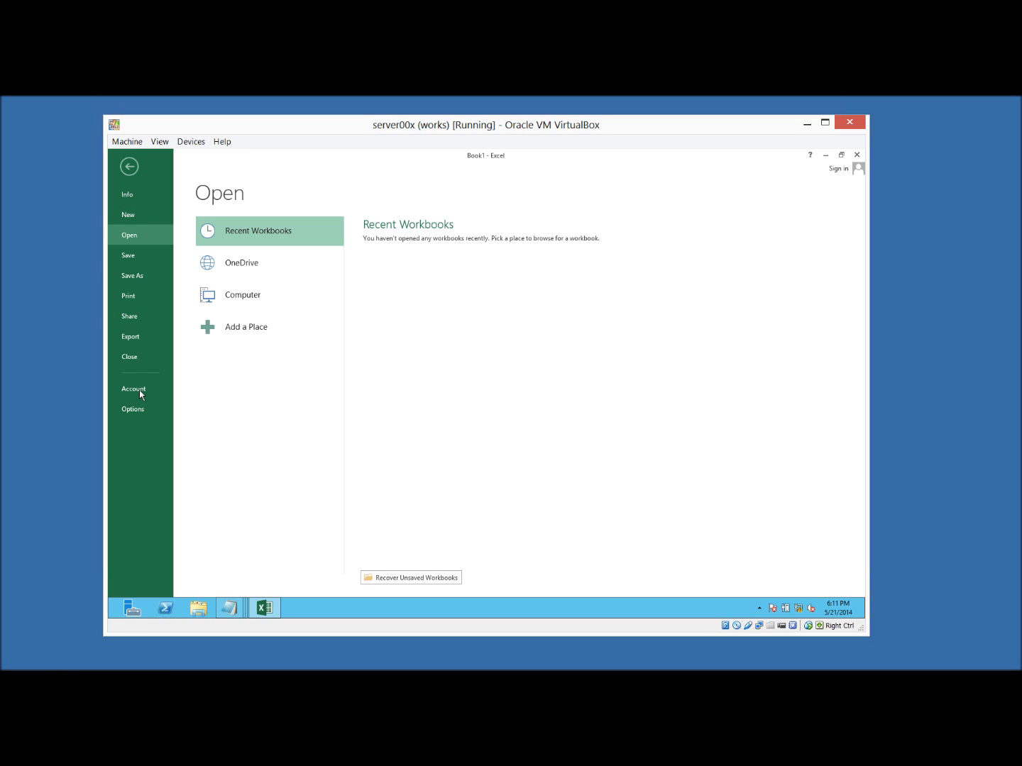
pyautogui.click(131, 410)
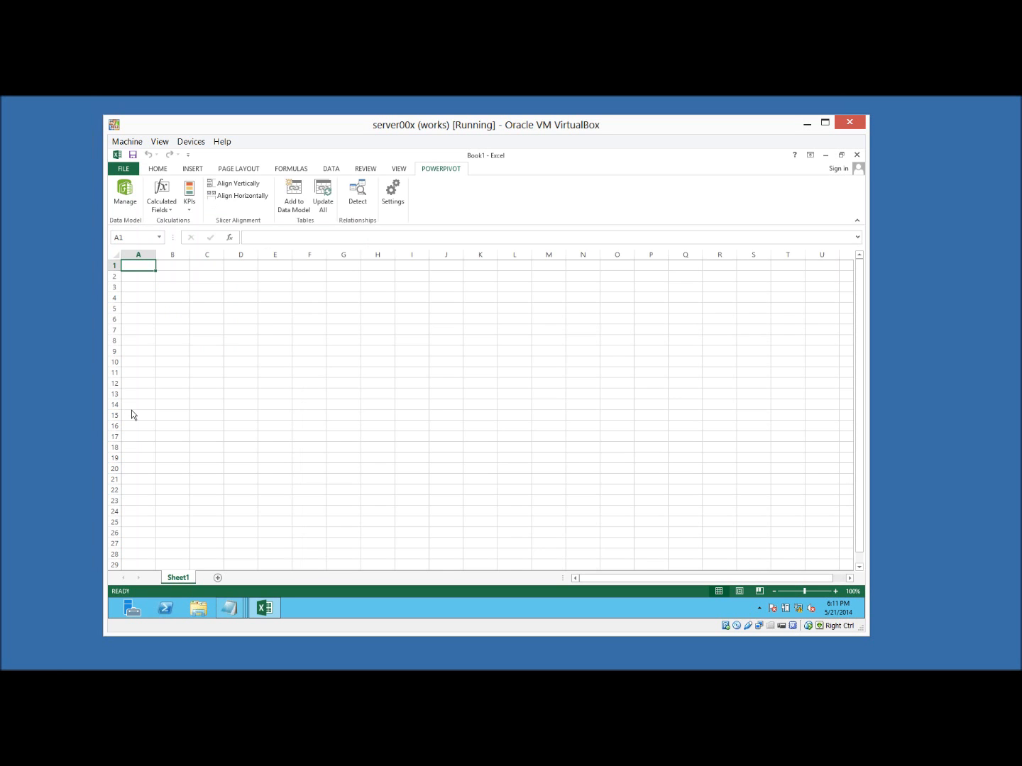
pyautogui.click(569, 514)
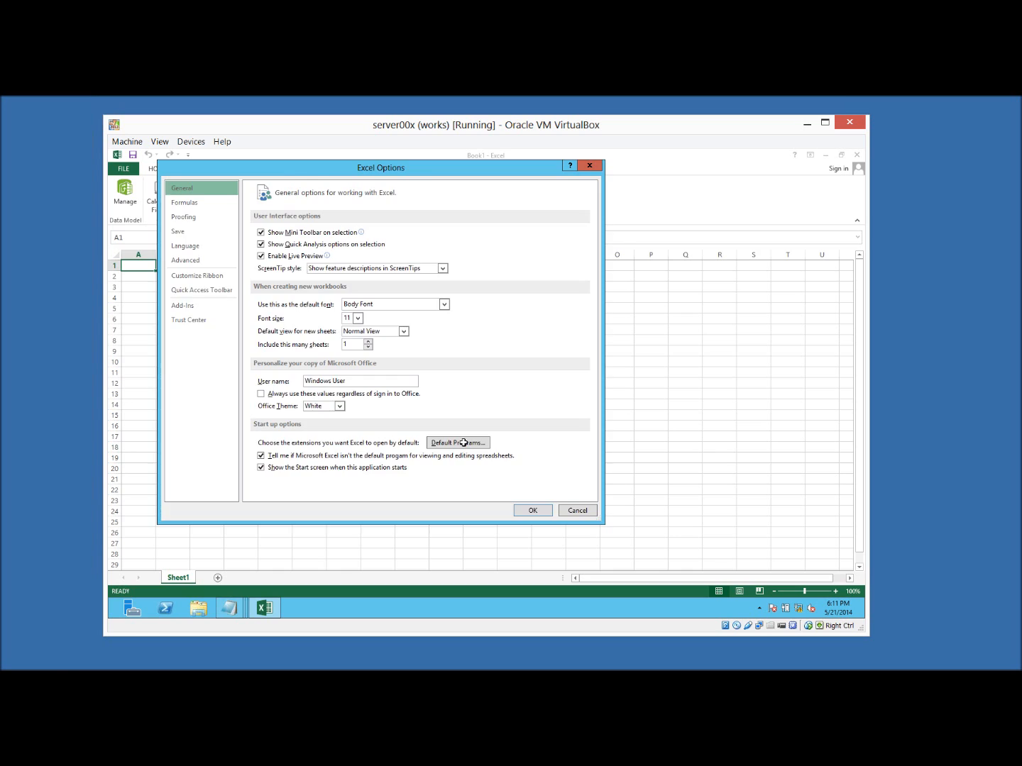
# - Examine the add-ins in the Excel options and open the management dialog for COM Add-ins
pyautogui.click(125, 175)
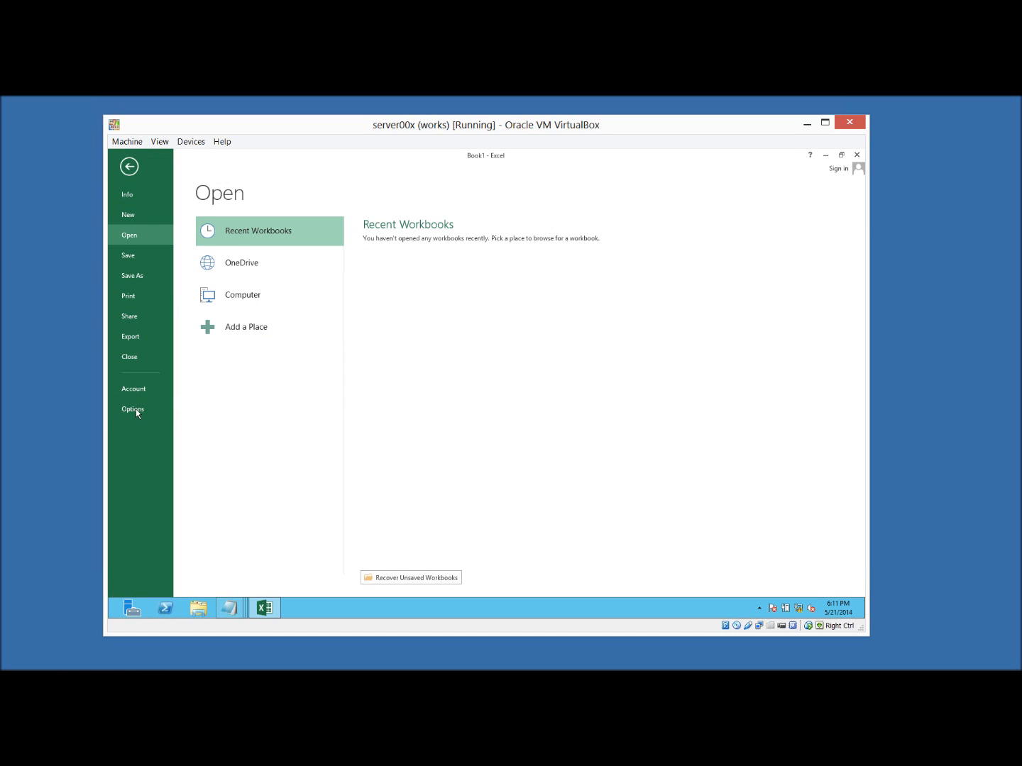
pyautogui.click(136, 410)
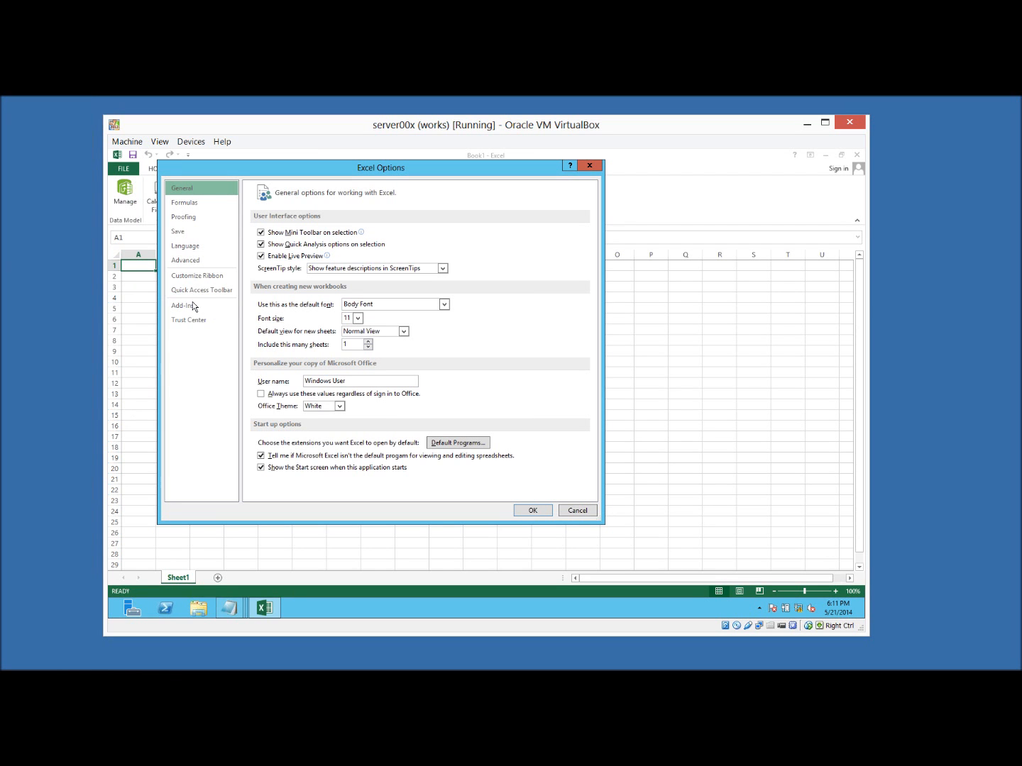
pyautogui.click(194, 306)
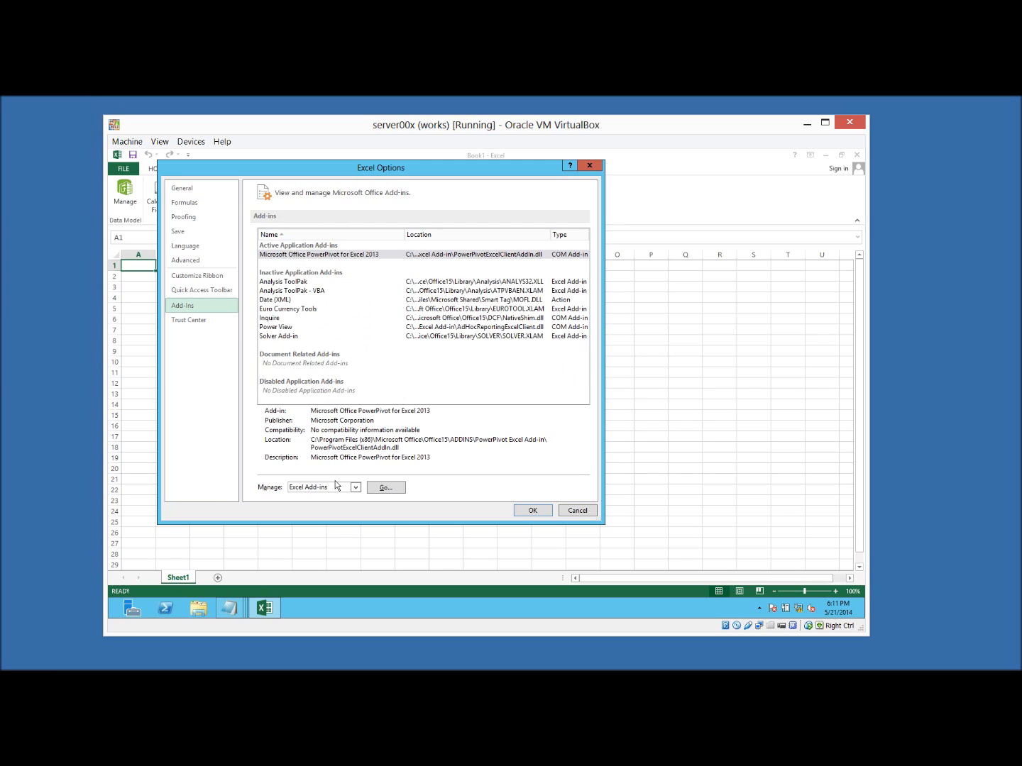
pyautogui.click(338, 487)
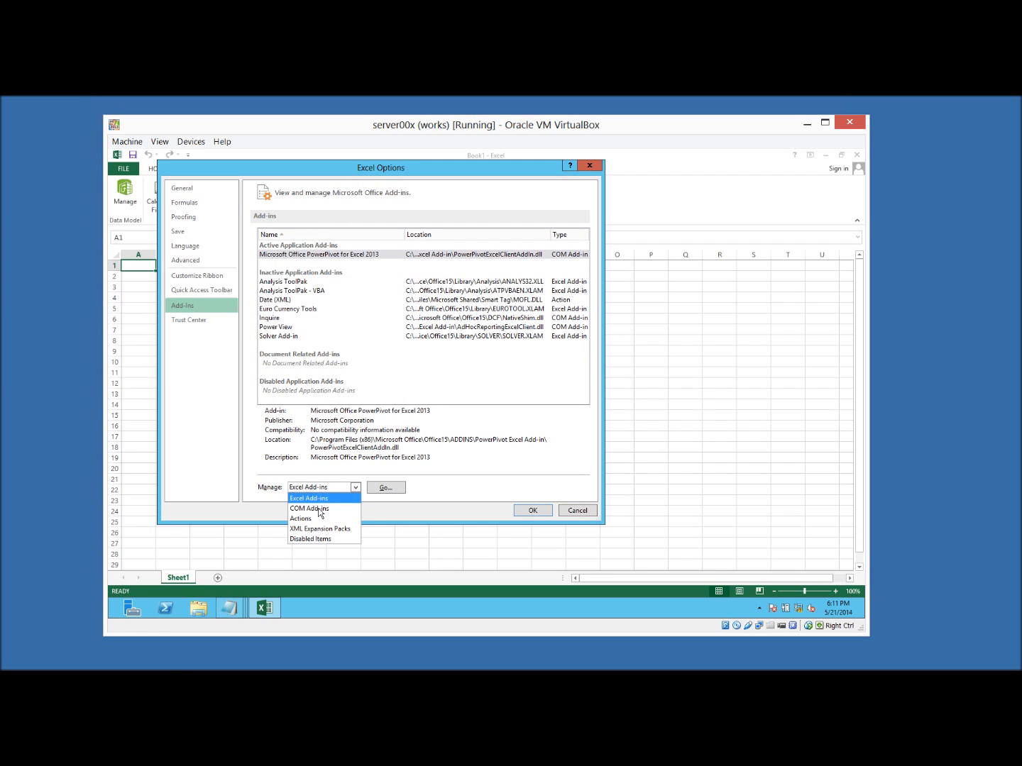
pyautogui.click(321, 504)
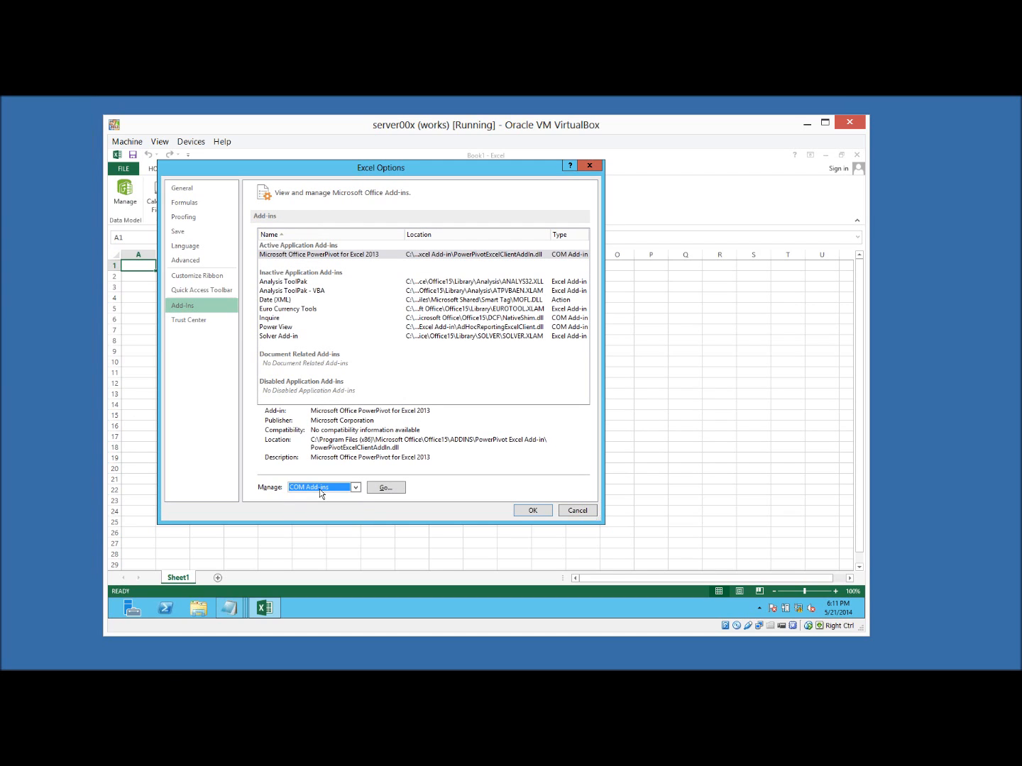
pyautogui.click(322, 490)
pyautogui.click(322, 490)
pyautogui.click(385, 487)
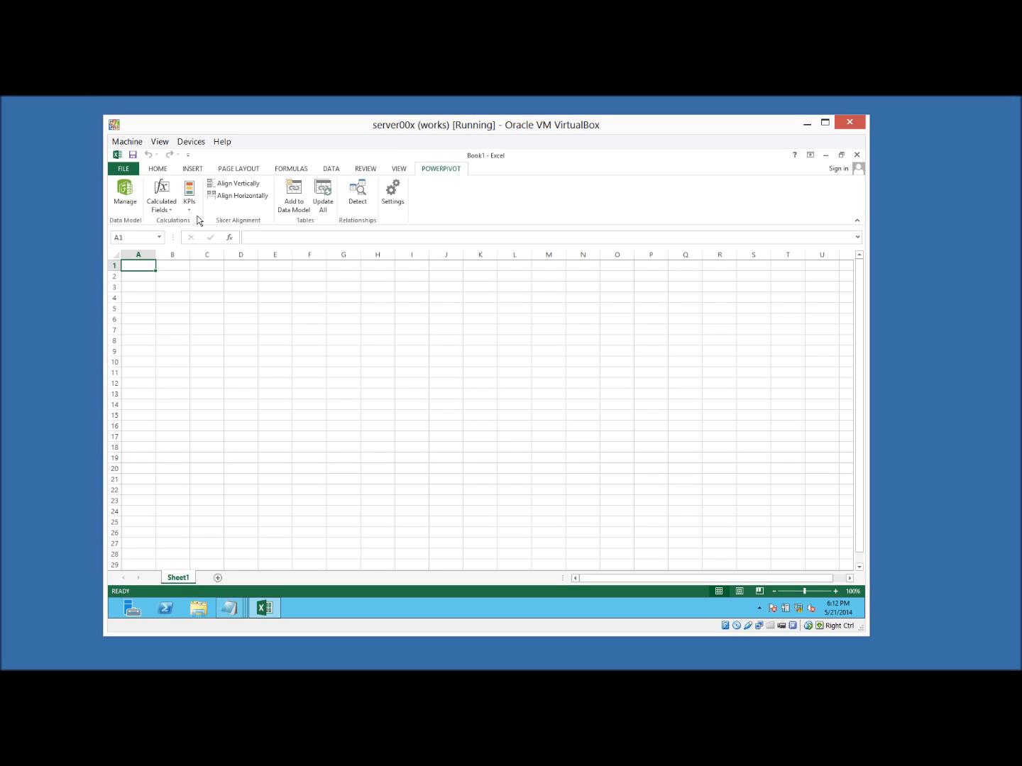
# - Open the PowerPivot data model window for the workbook
pyautogui.click(125, 204)
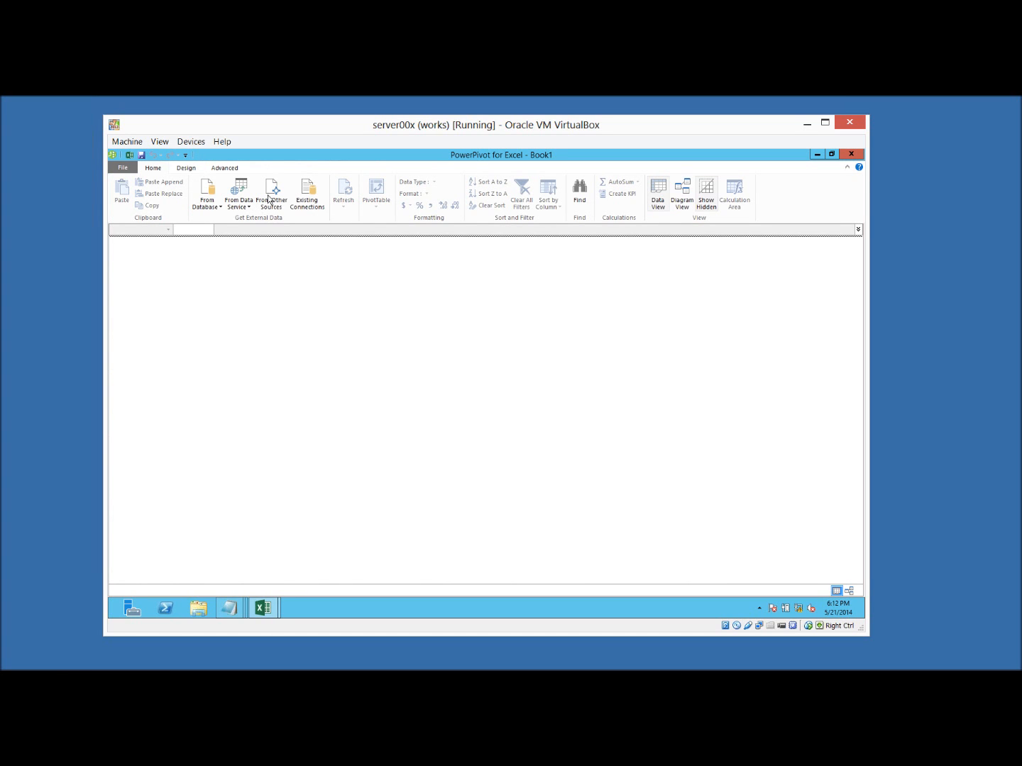
# - Start a text file import from C:\data\customers.txt, comma separated, with the first row as column headers
pyautogui.click(270, 195)
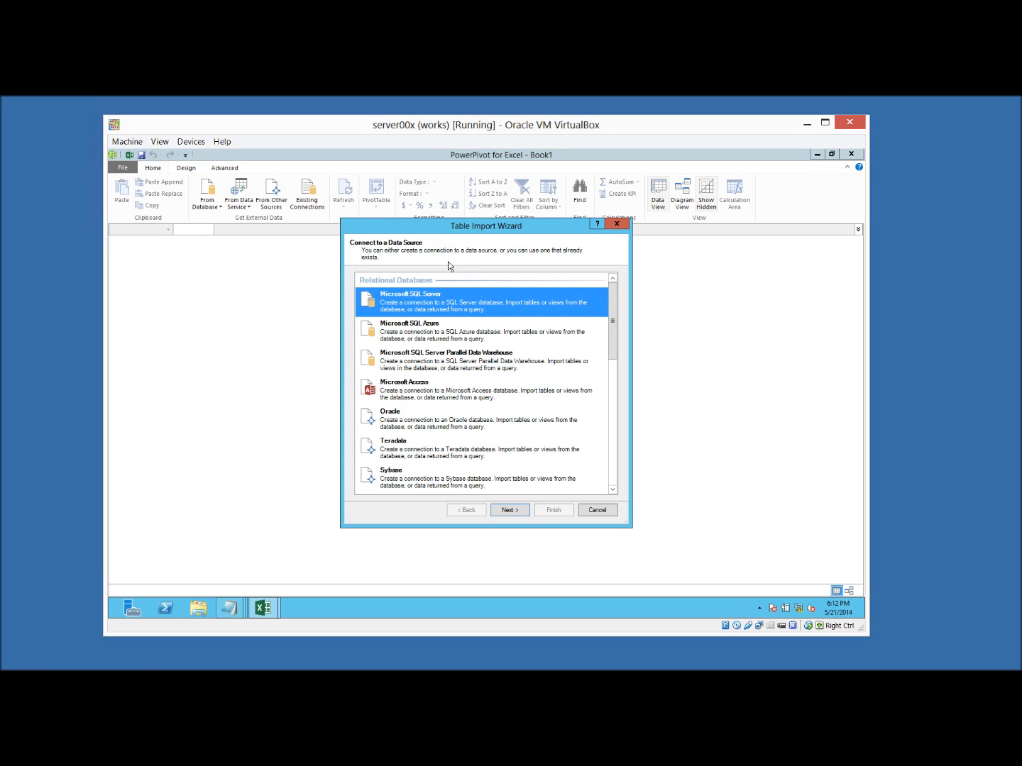
pyautogui.moveTo(610, 316); pyautogui.dragTo(616, 476)
pyautogui.click(424, 464)
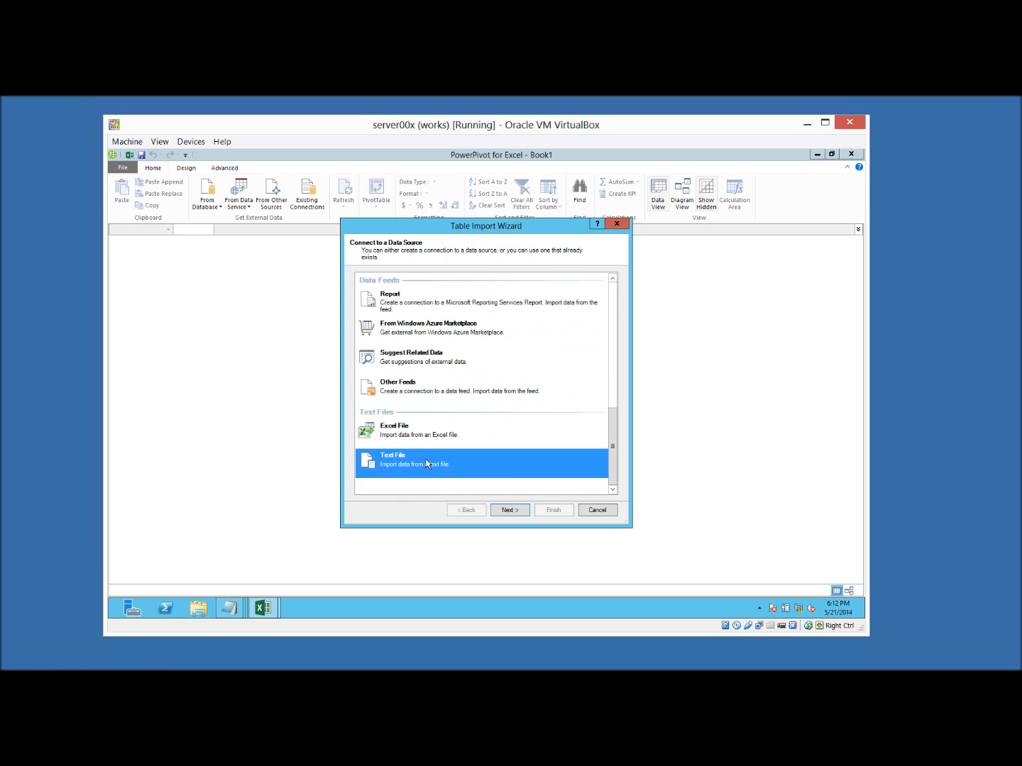
pyautogui.click(509, 510)
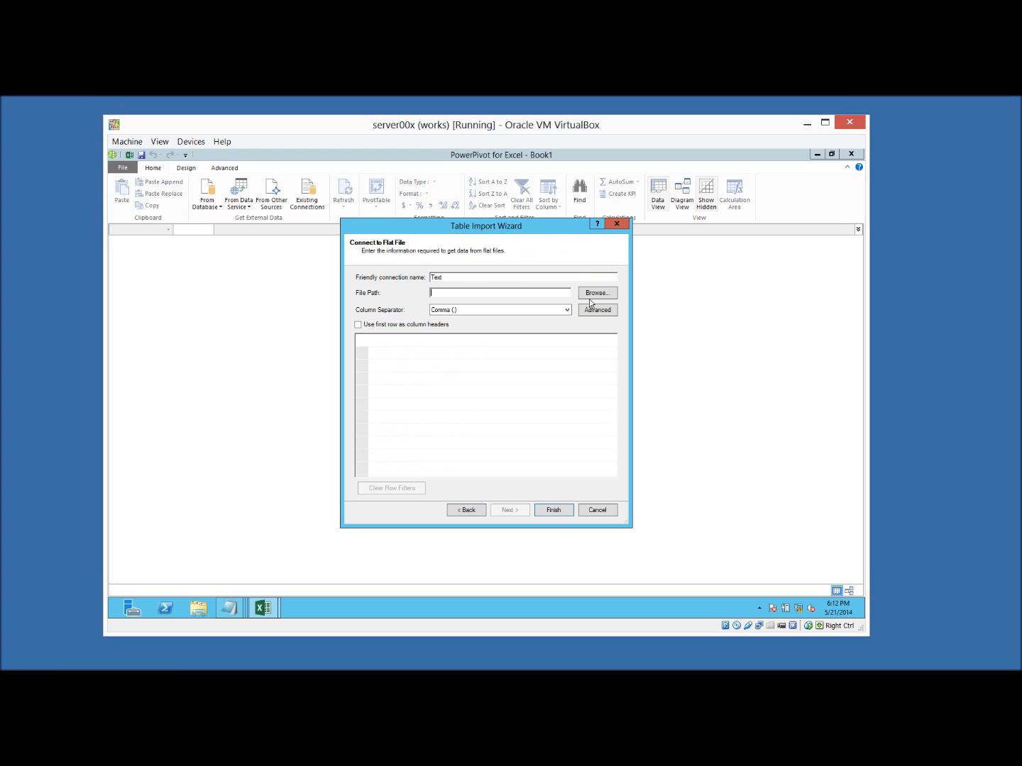
pyautogui.doubleClick(474, 310)
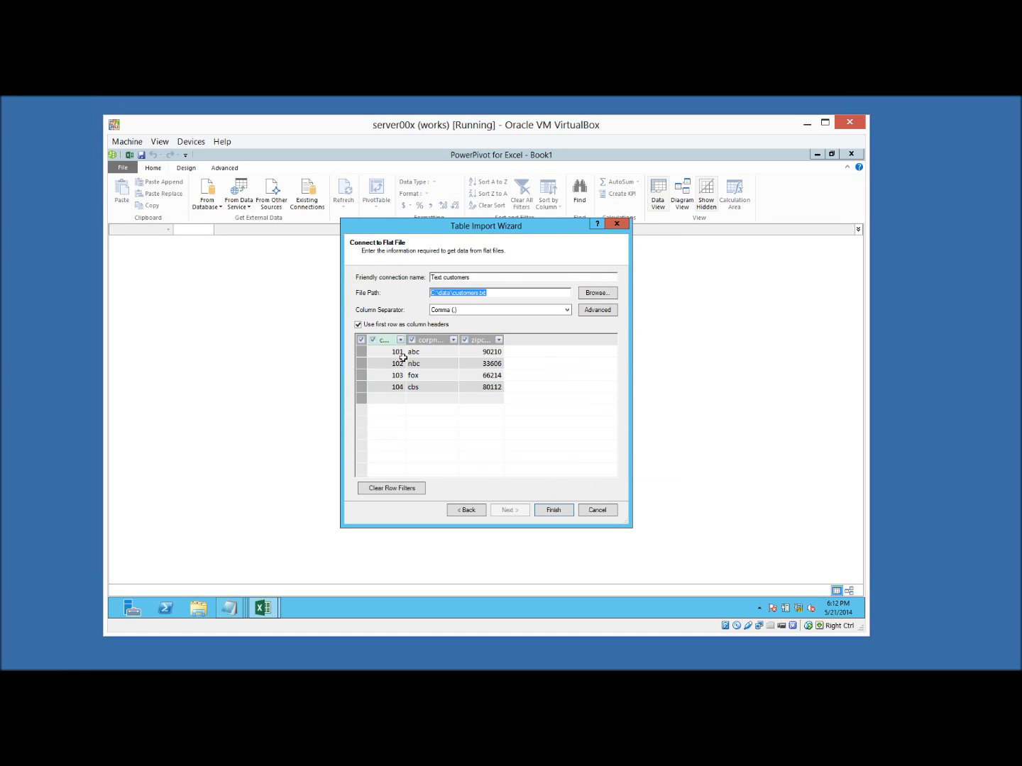
# - Widen the custid and corpname preview columns, finish importing the customers table and select its last custid cell
pyautogui.moveTo(403, 341); pyautogui.dragTo(452, 342)
pyautogui.moveTo(533, 341); pyautogui.dragTo(534, 340)
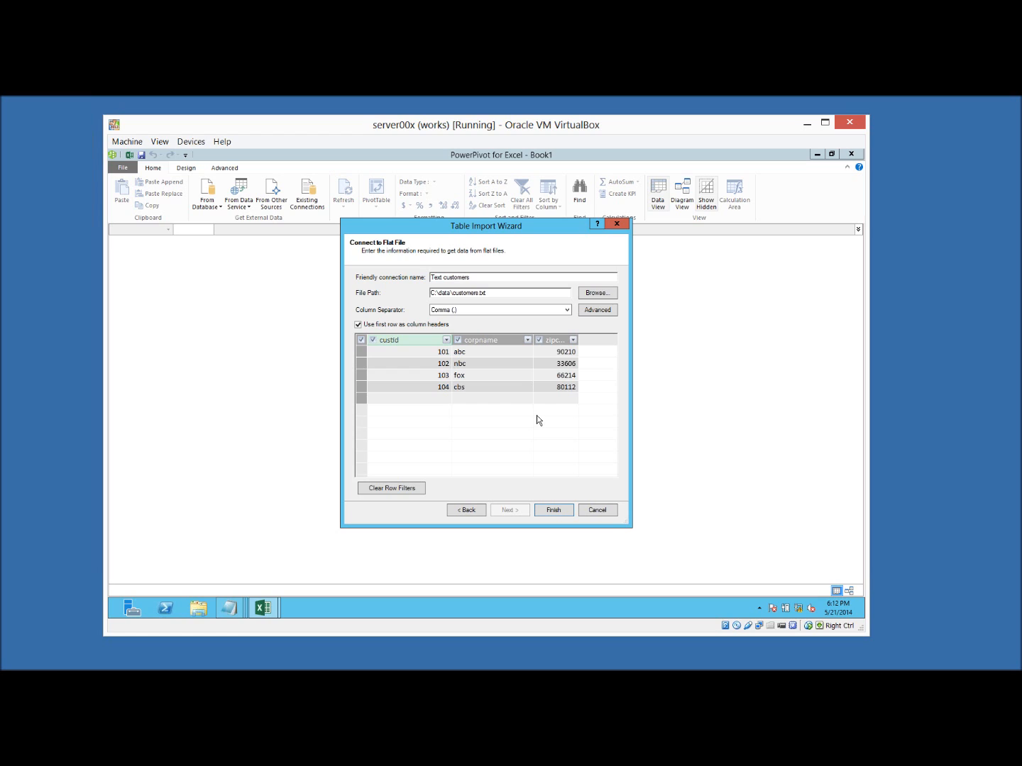
pyautogui.press('Return')
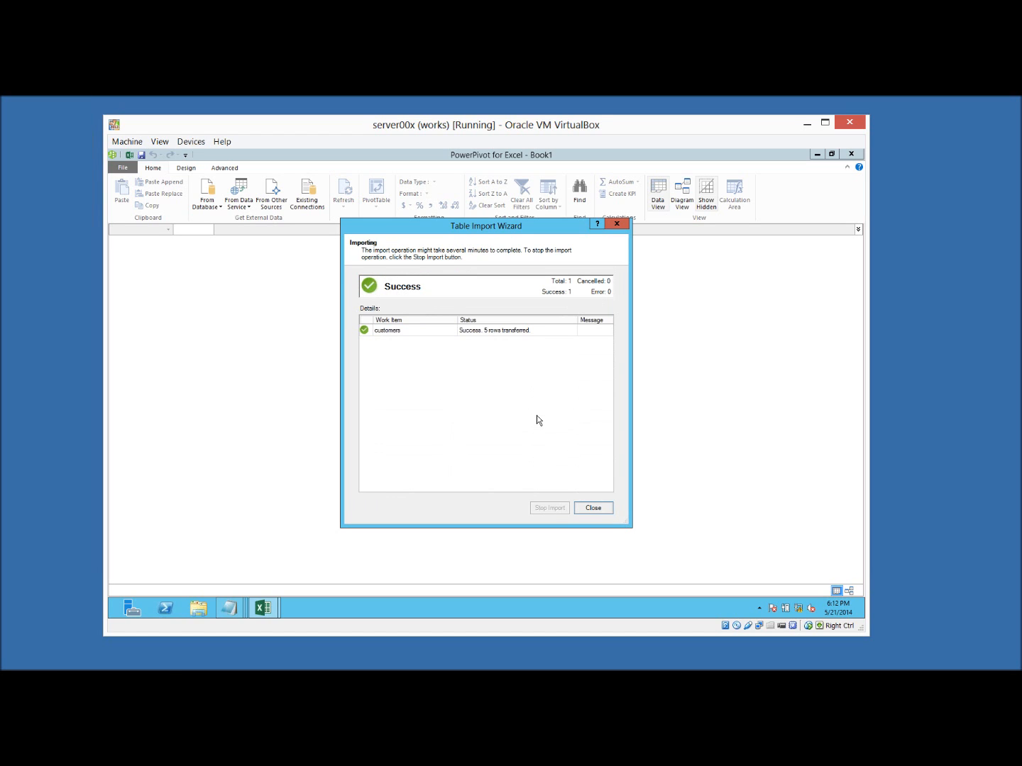
pyautogui.click(585, 506)
pyautogui.click(144, 301)
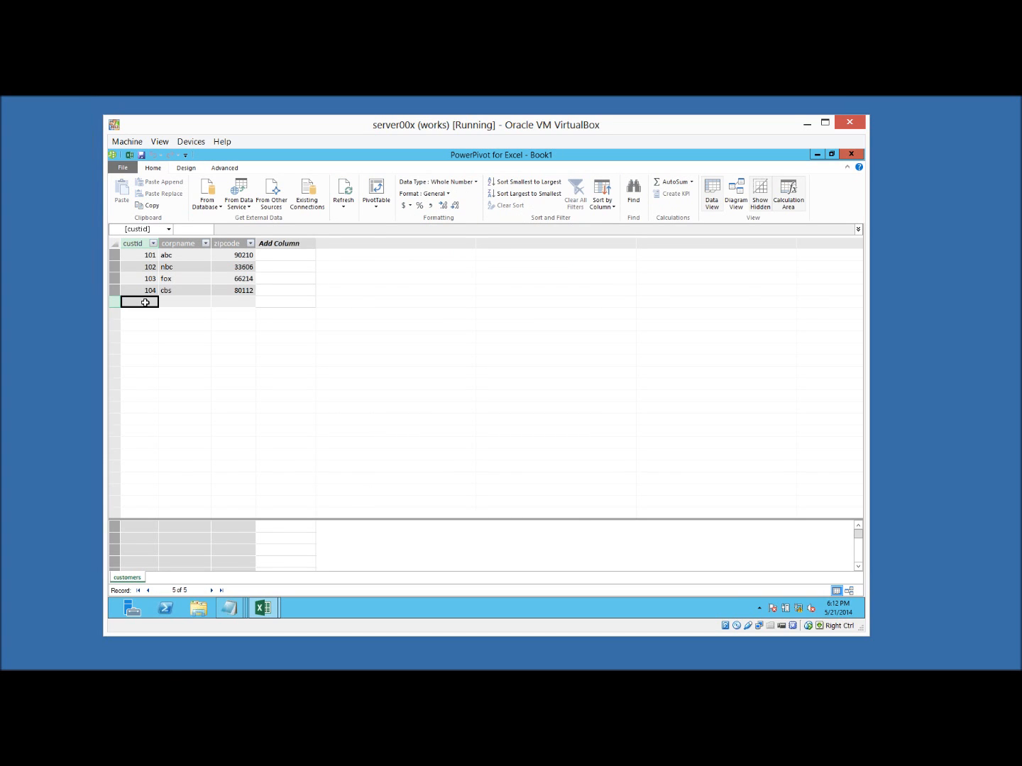
# - Remove the blank line at the end of the customers file in Notepad, save and close it, and return to PowerPivot
pyautogui.click(229, 608)
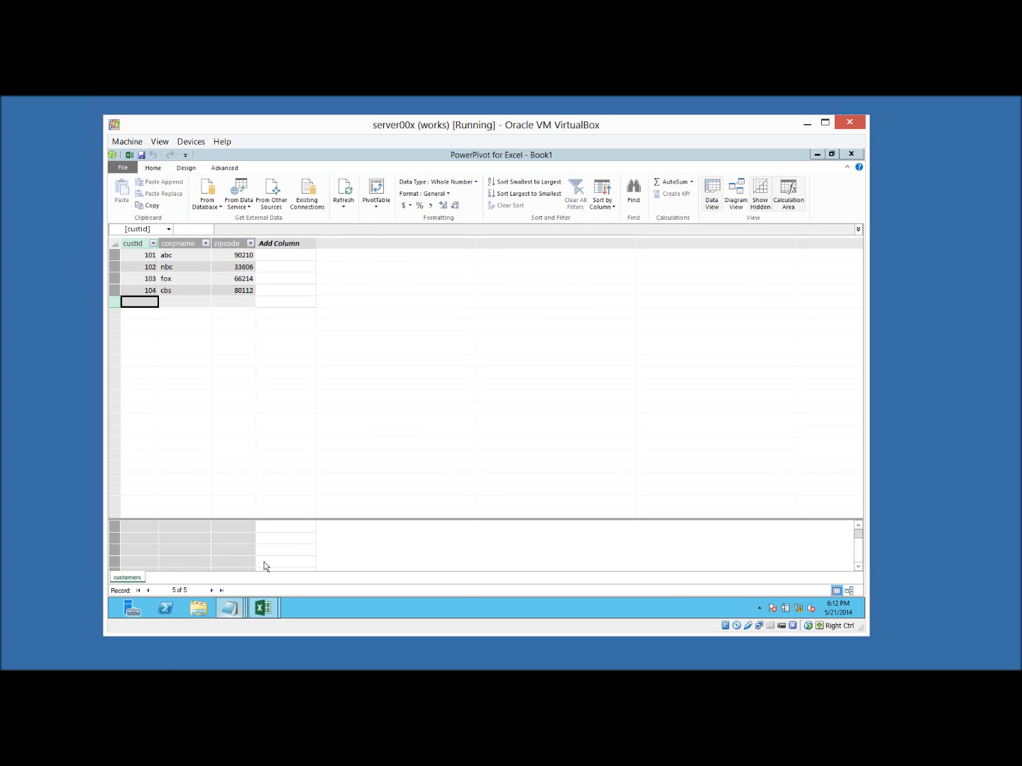
pyautogui.click(570, 537)
pyautogui.press('BackSpace')
pyautogui.press('Down')
pyautogui.press('BackSpace')
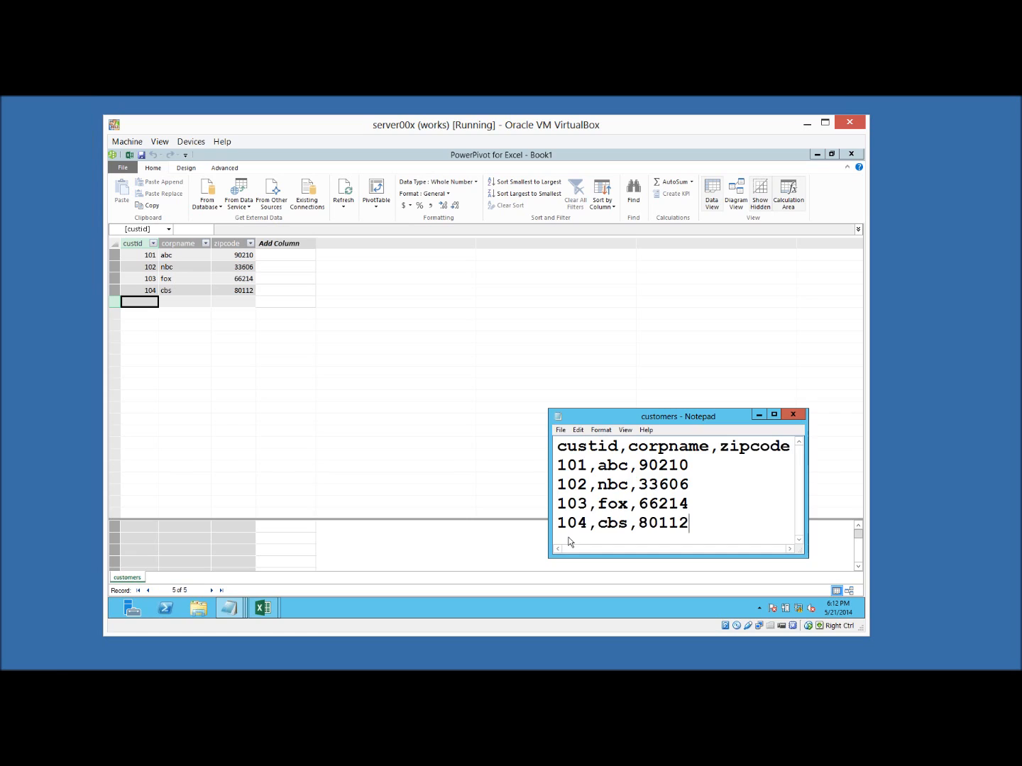
pyautogui.click(516, 434)
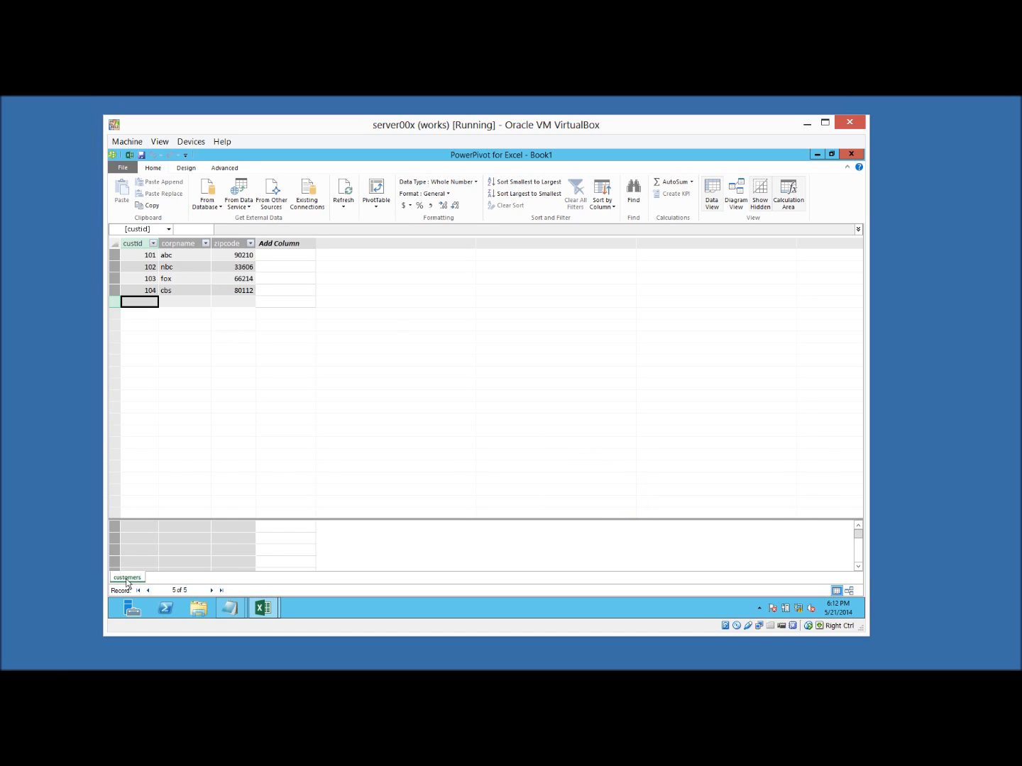
# - Permanently delete the imported customers table from the data model
pyautogui.rightClick(128, 578)
pyautogui.click(169, 514)
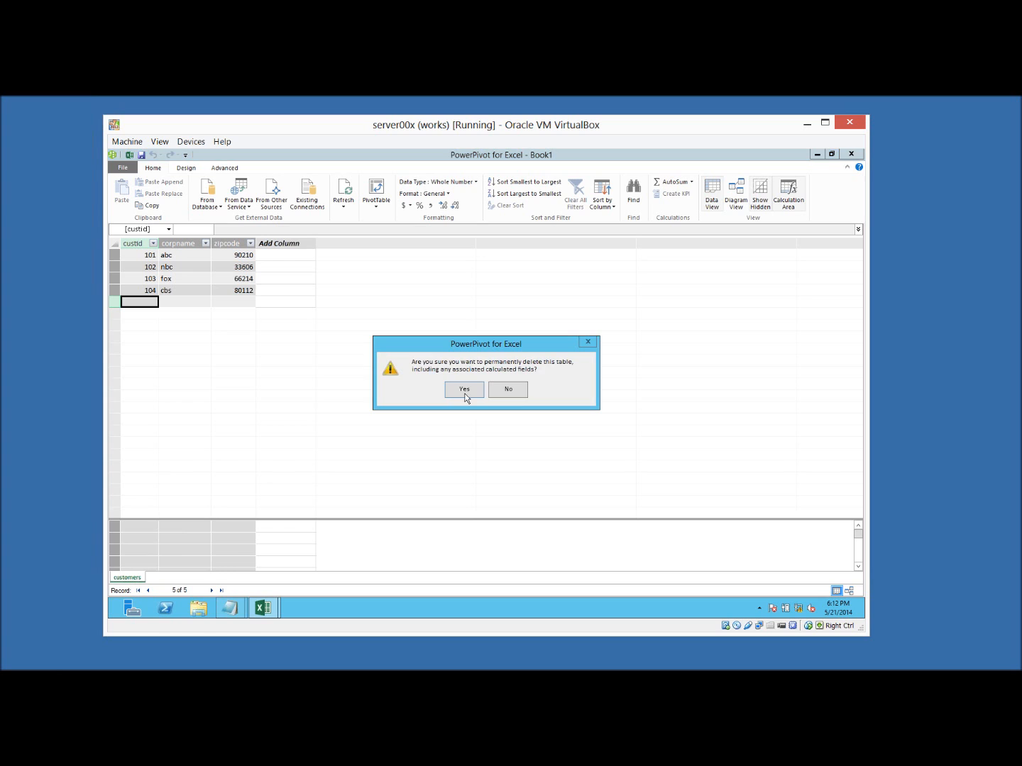
pyautogui.click(464, 389)
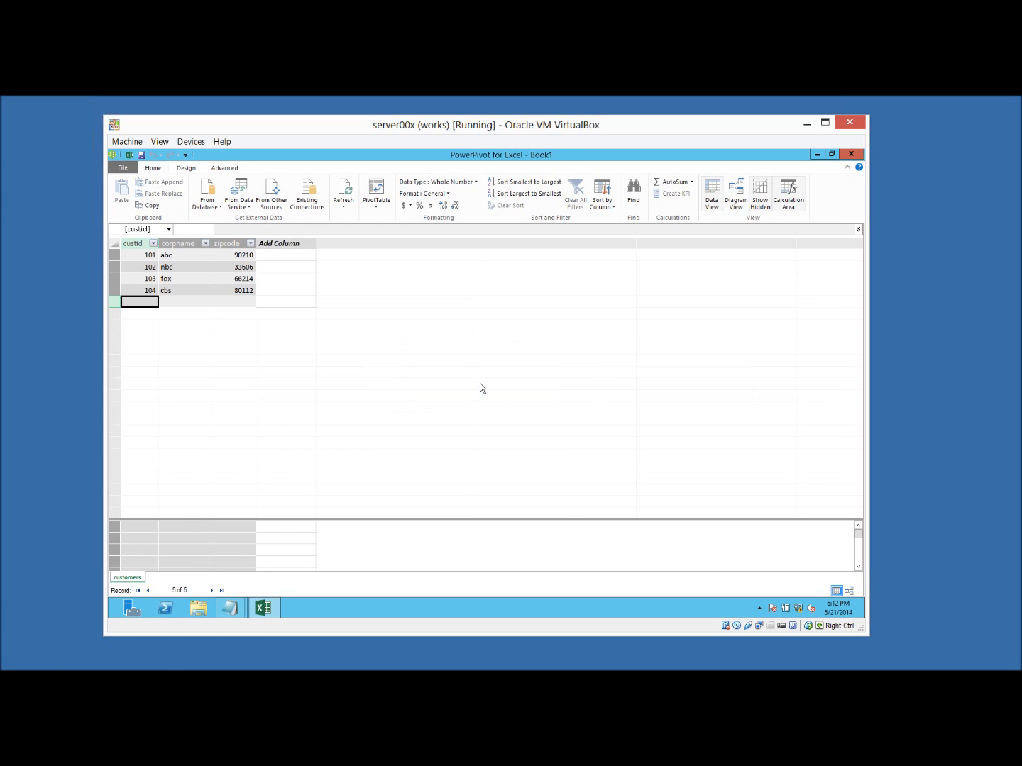
# - Import the corrected customers text file from C:\data as a comma-separated table with the first row as column headers
pyautogui.click(286, 207)
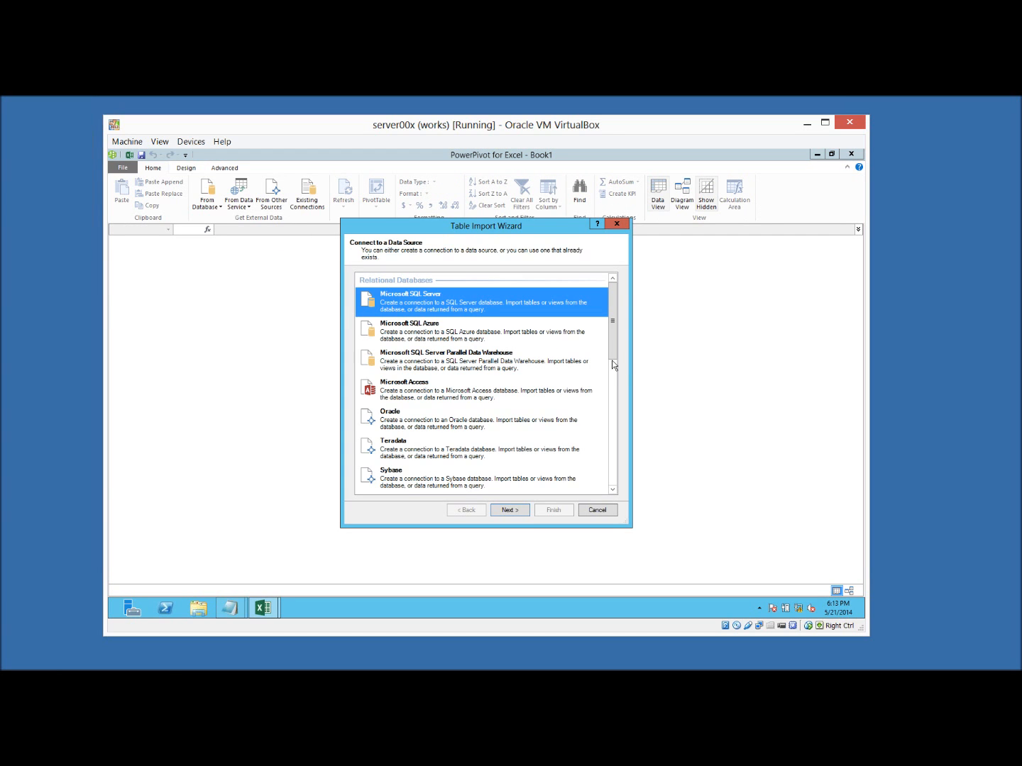
pyautogui.moveTo(614, 365); pyautogui.dragTo(610, 485)
pyautogui.click(440, 461)
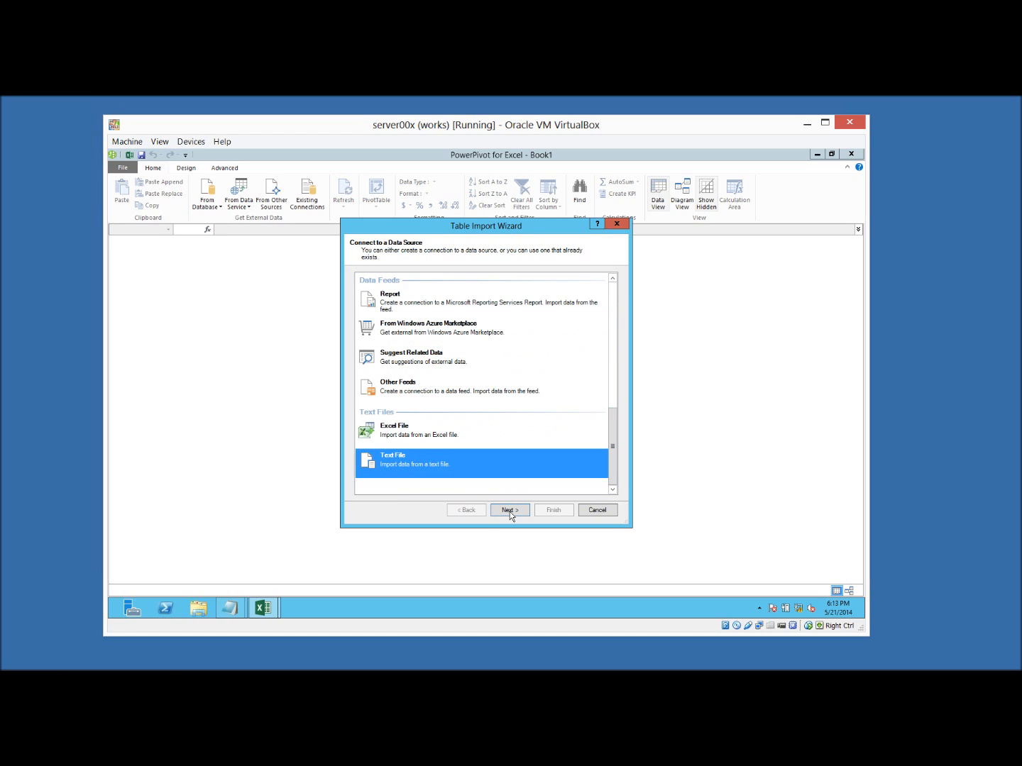
pyautogui.click(509, 510)
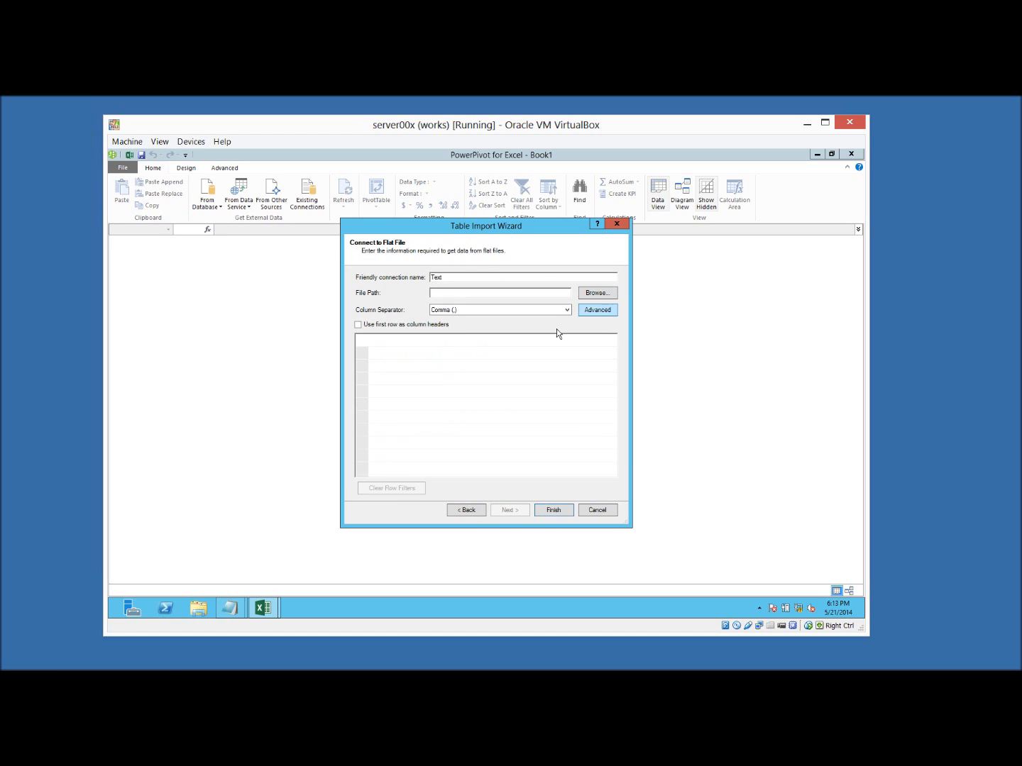
pyautogui.click(597, 292)
pyautogui.doubleClick(469, 310)
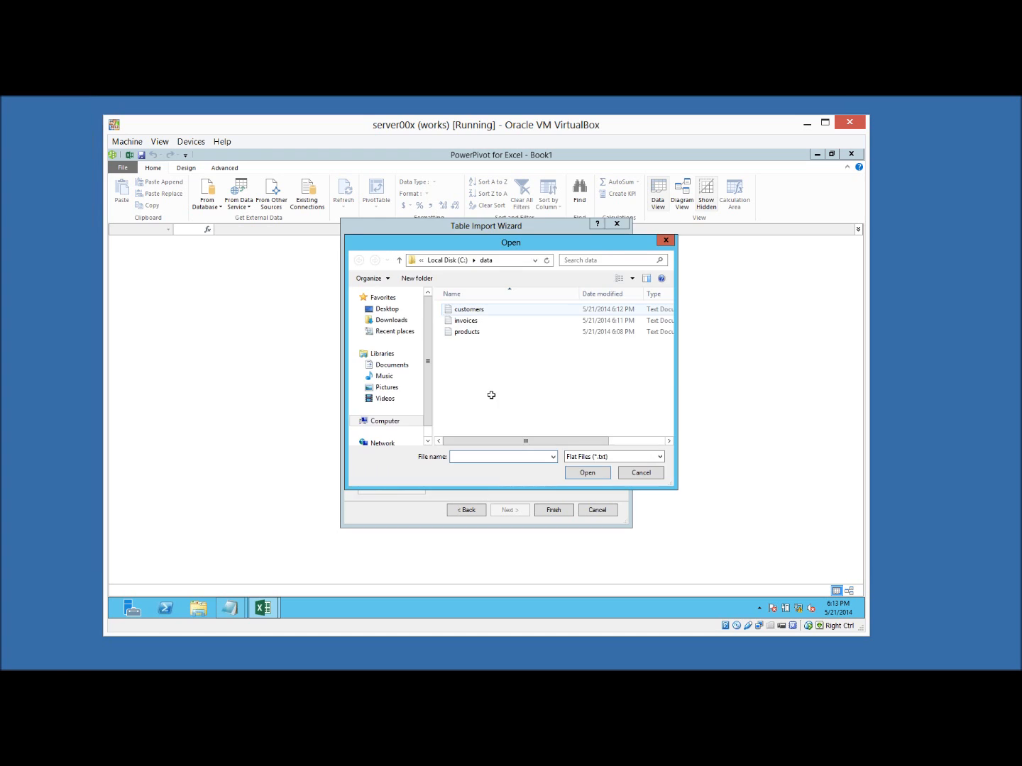
pyautogui.click(552, 509)
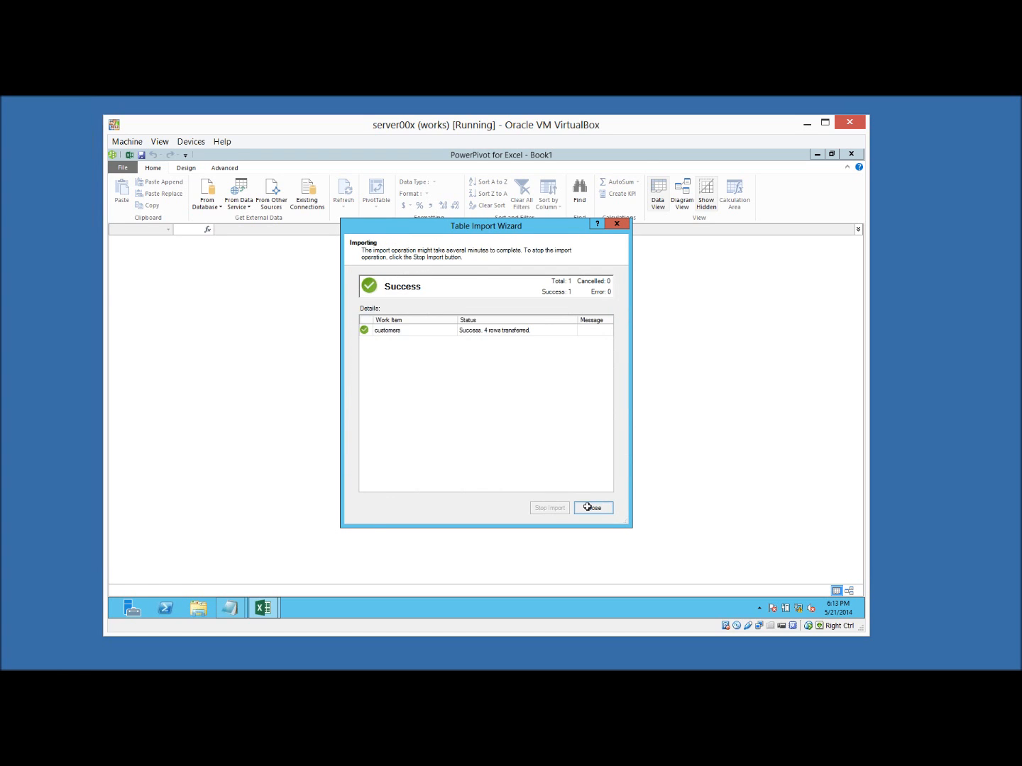
pyautogui.click(592, 507)
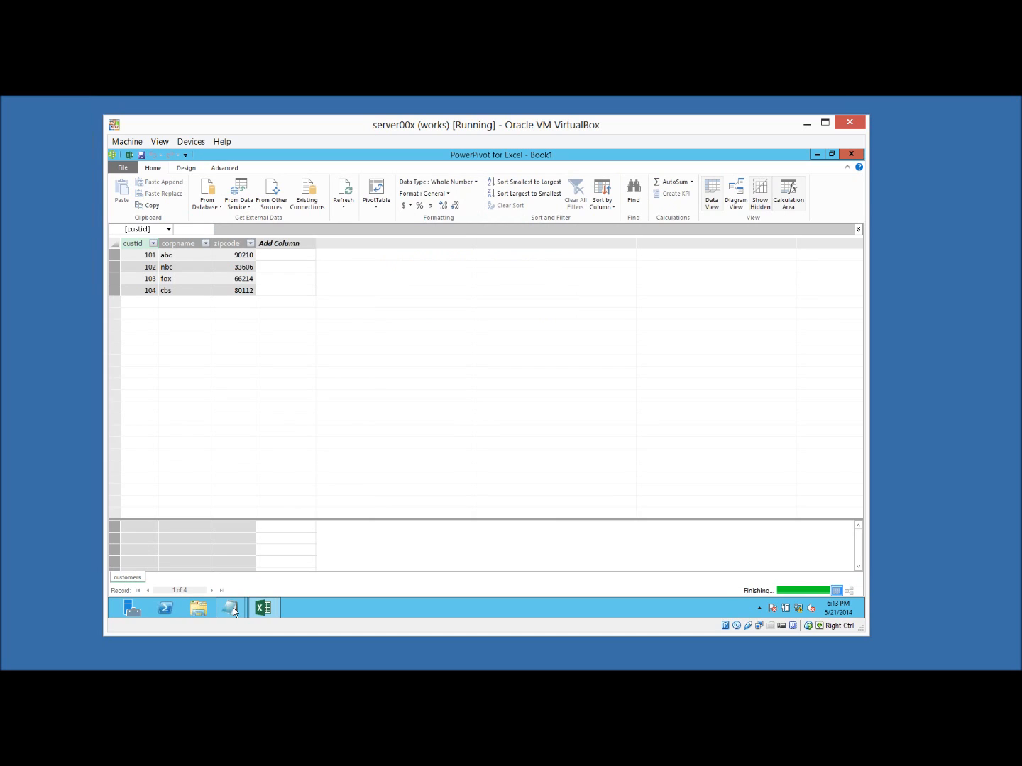
# - Check the products and invoices files in Notepad for trailing blank lines, save them and close both windows
pyautogui.moveTo(233, 611)
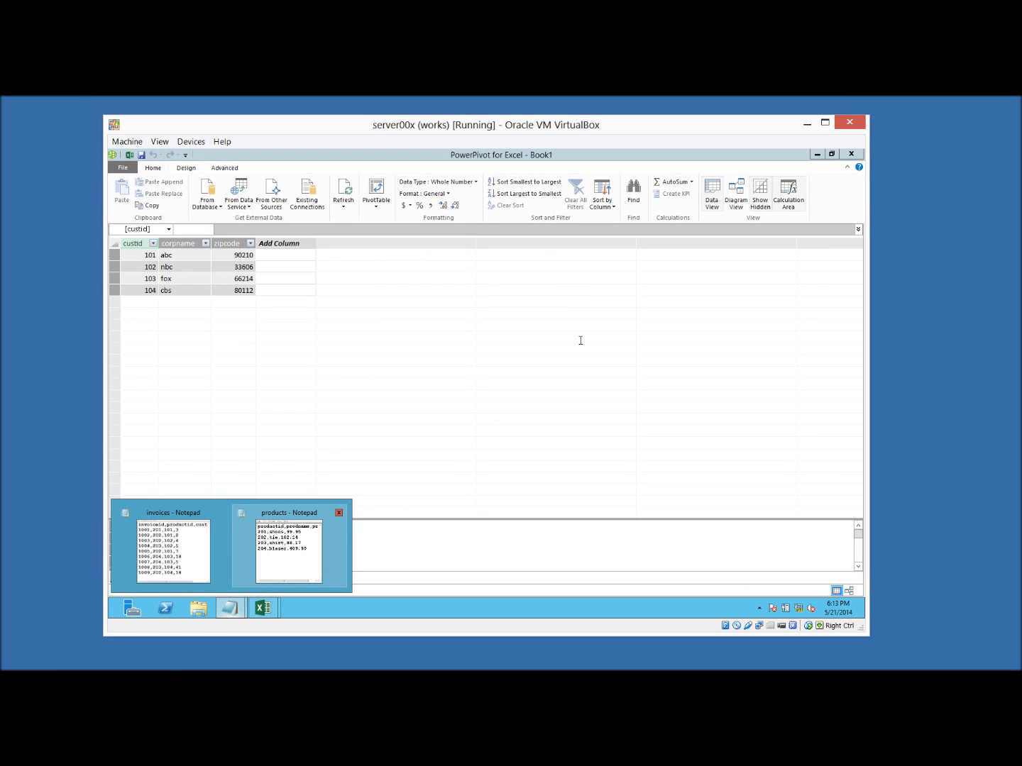
pyautogui.click(289, 551)
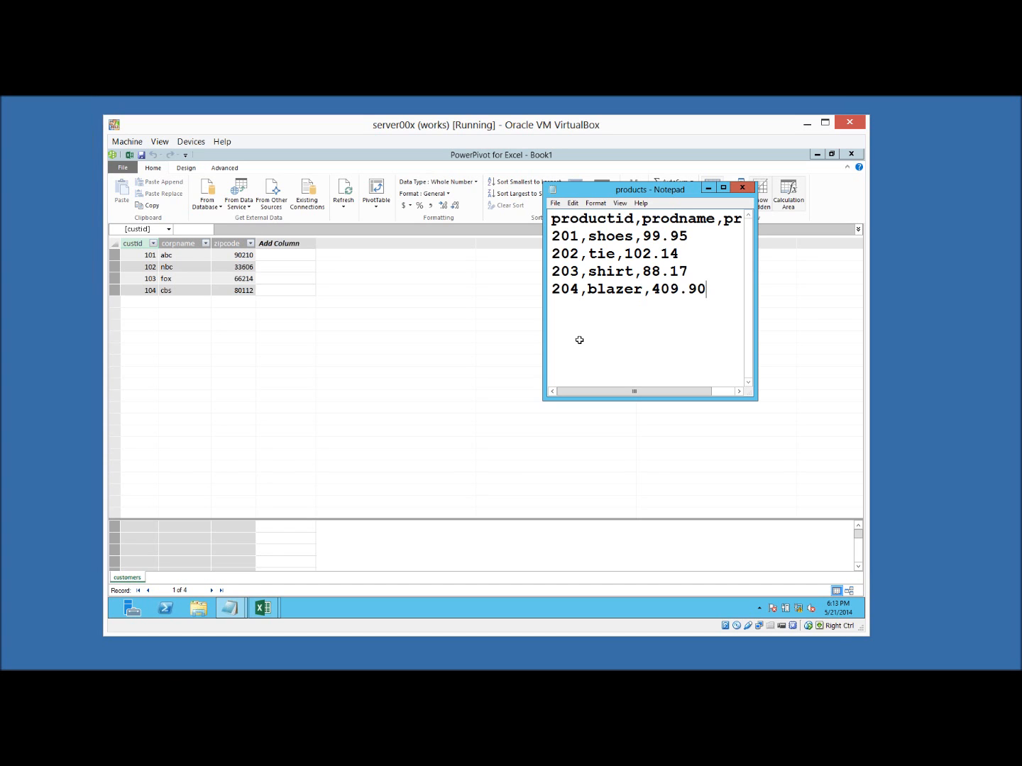
pyautogui.click(540, 379)
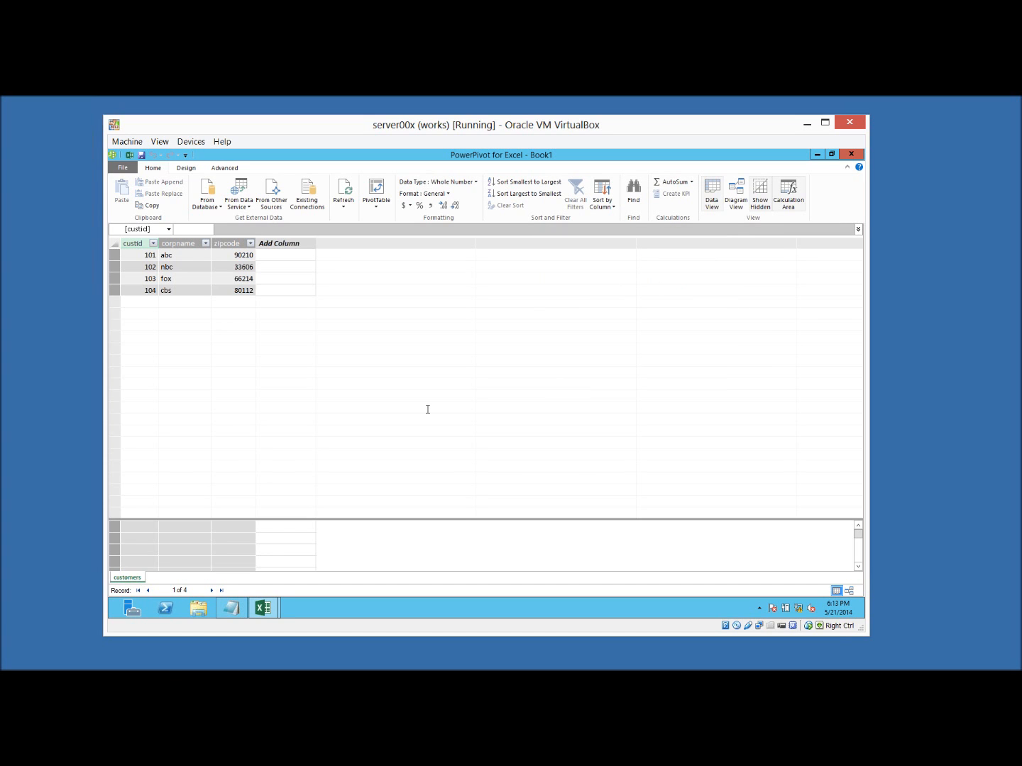
pyautogui.hotkey('alt', 'Tab')
pyautogui.click(417, 353)
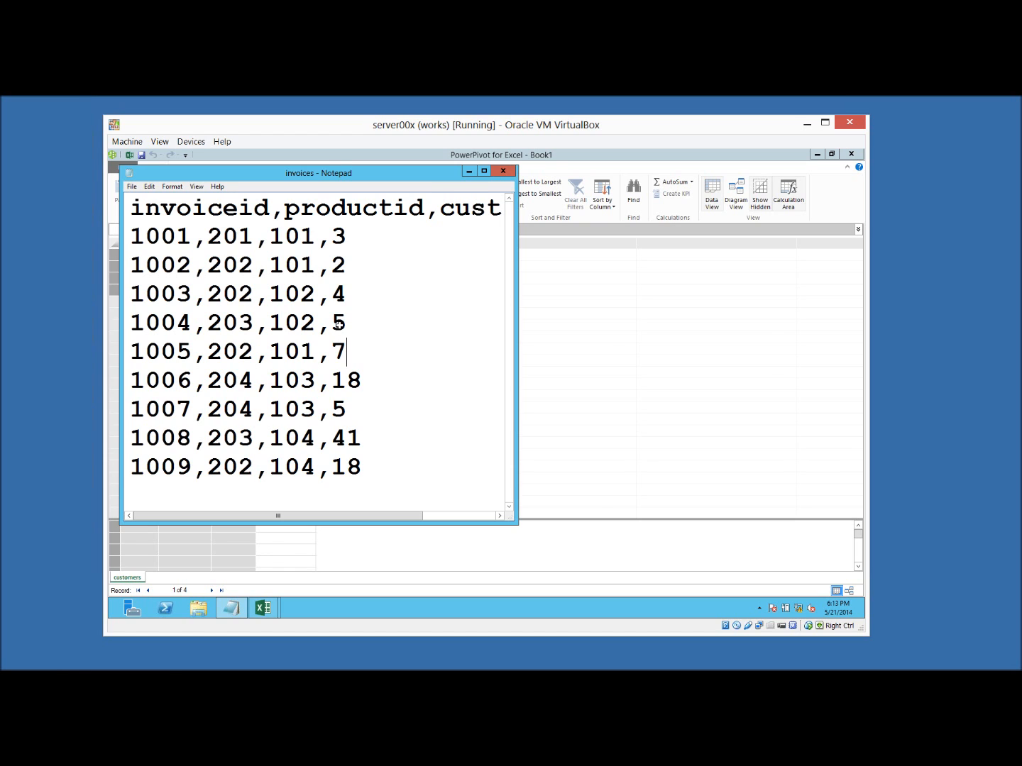
pyautogui.hotkey('alt', 'F4')
# - Import the products text file from C:\data as a comma-separated table with the first row as column headers
pyautogui.click(285, 194)
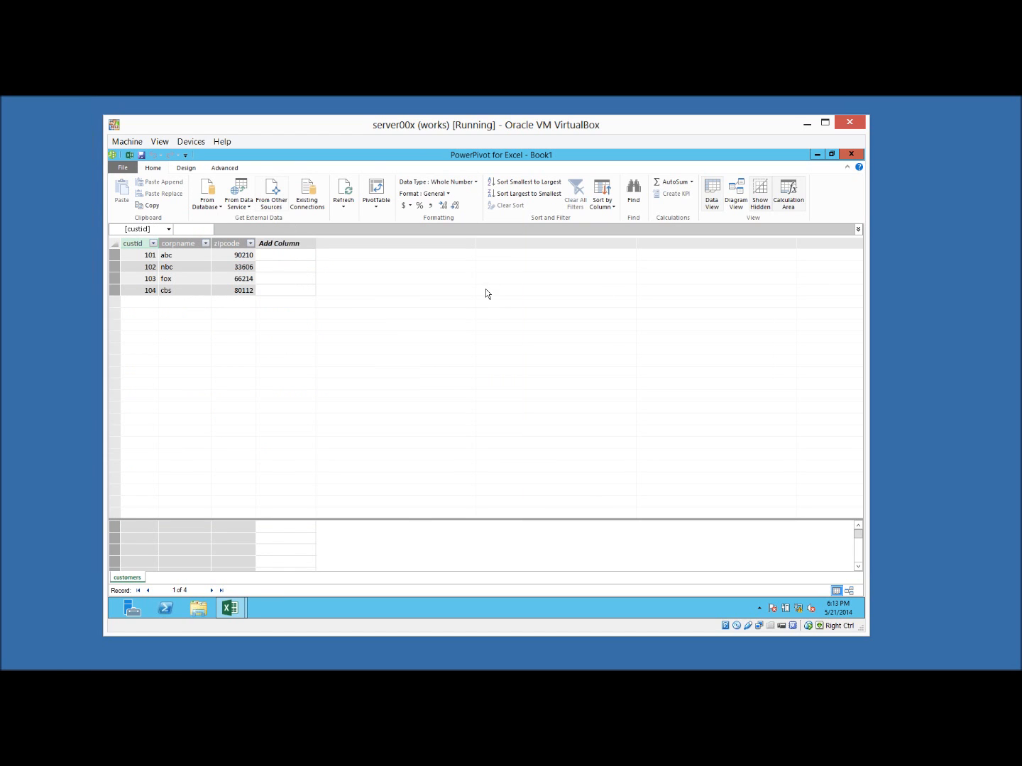
pyautogui.moveTo(615, 348); pyautogui.dragTo(591, 486)
pyautogui.click(419, 472)
pyautogui.click(510, 507)
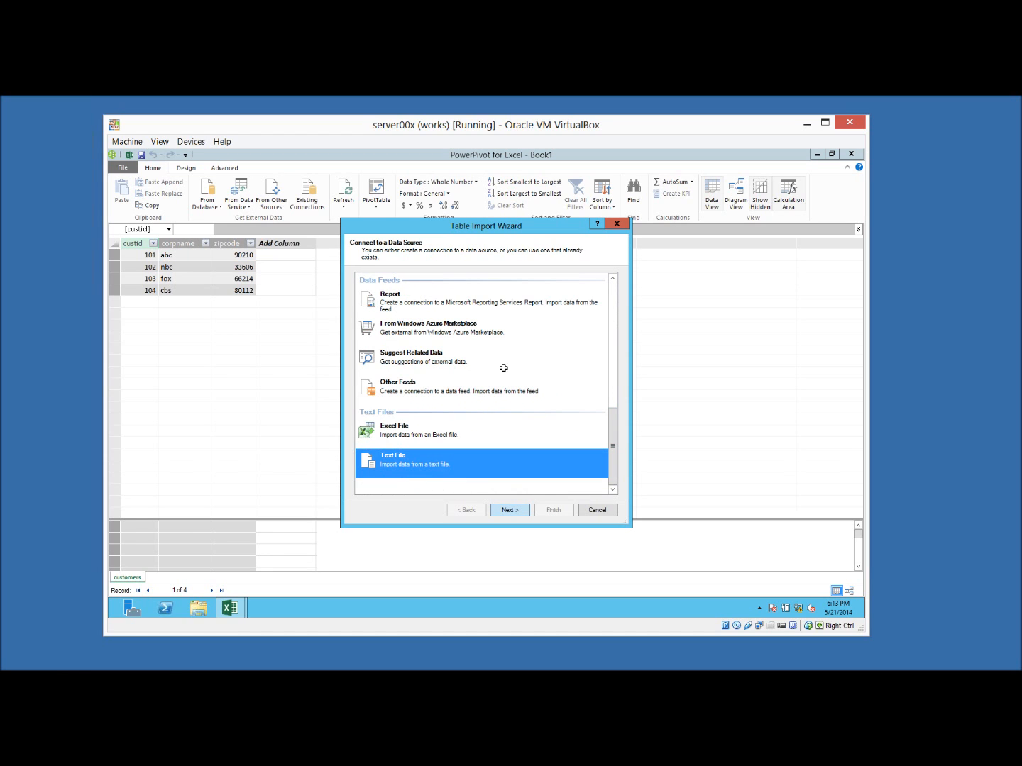
pyautogui.click(596, 292)
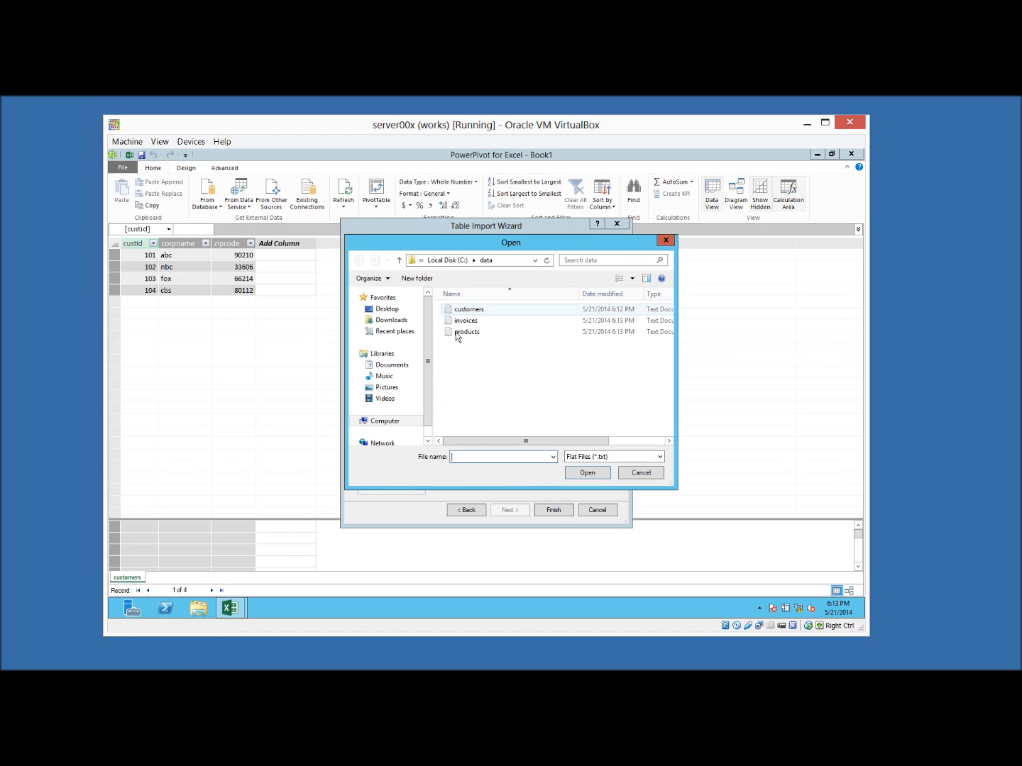
pyautogui.doubleClick(461, 334)
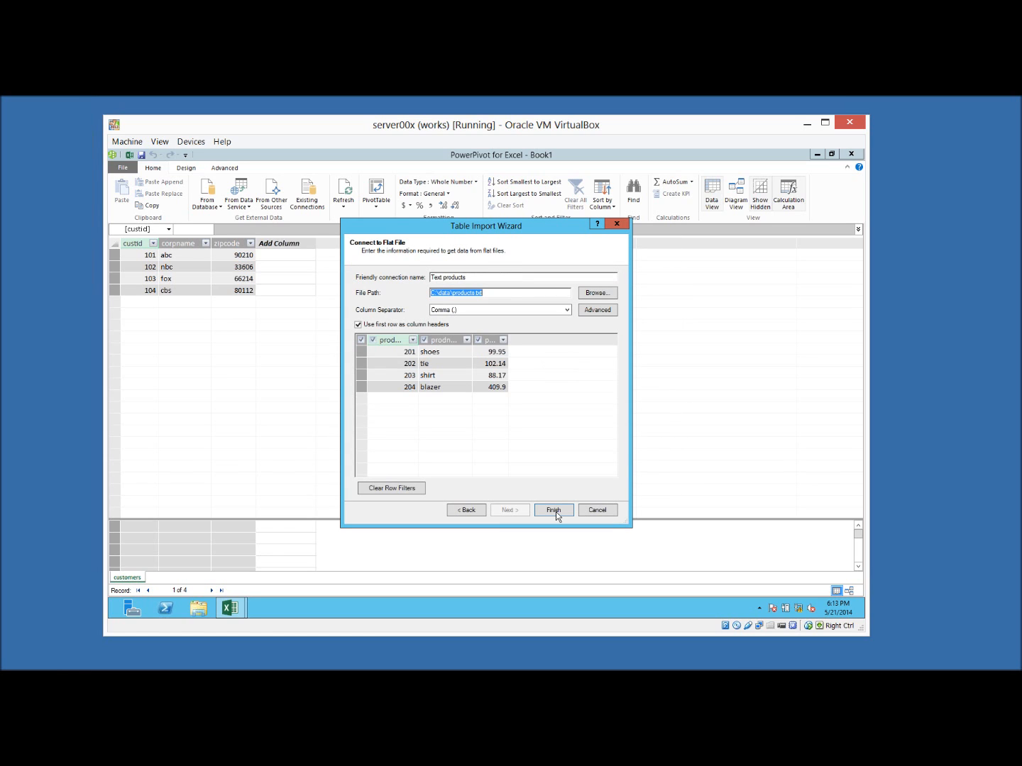
pyautogui.click(554, 510)
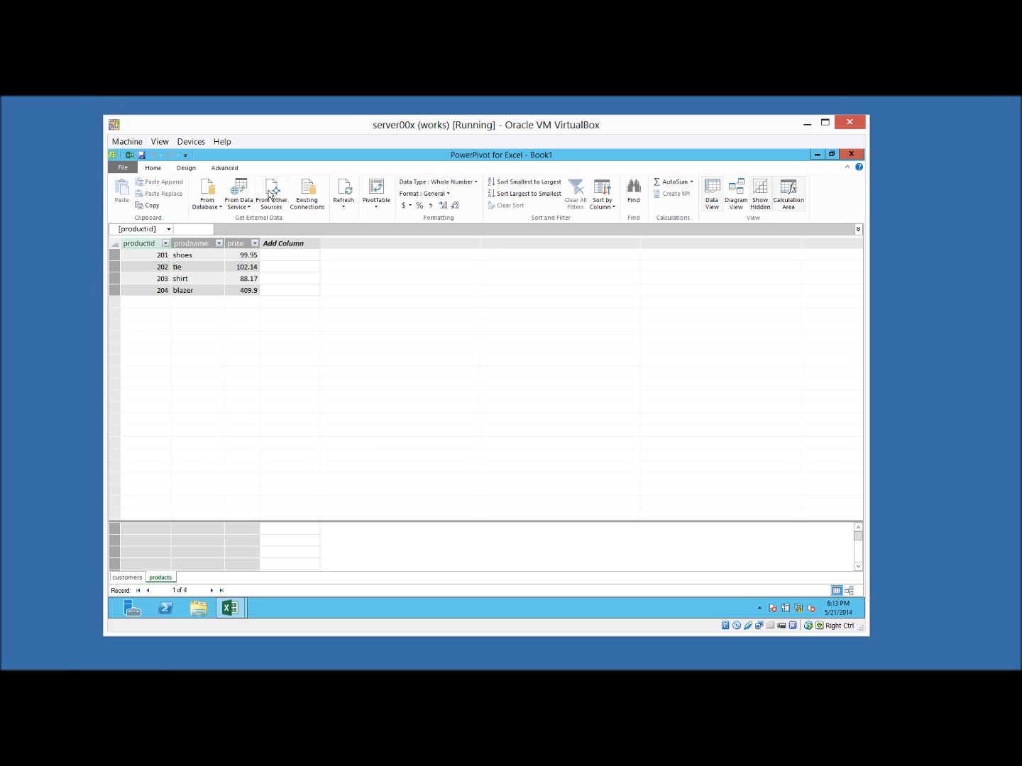
# - Import the invoices text file from C:\data as a comma-separated table with the first row as column headers
pyautogui.click(271, 194)
pyautogui.moveTo(614, 341); pyautogui.dragTo(614, 464)
pyautogui.click(440, 460)
pyautogui.click(509, 510)
pyautogui.click(595, 293)
pyautogui.doubleClick(469, 321)
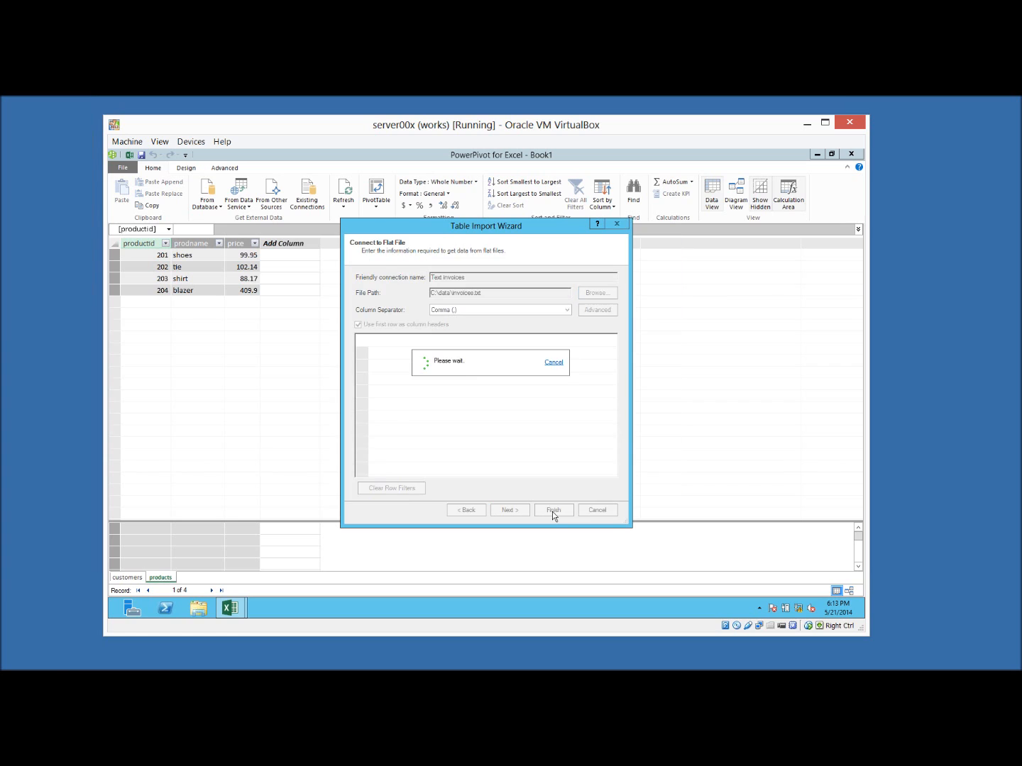
pyautogui.click(552, 509)
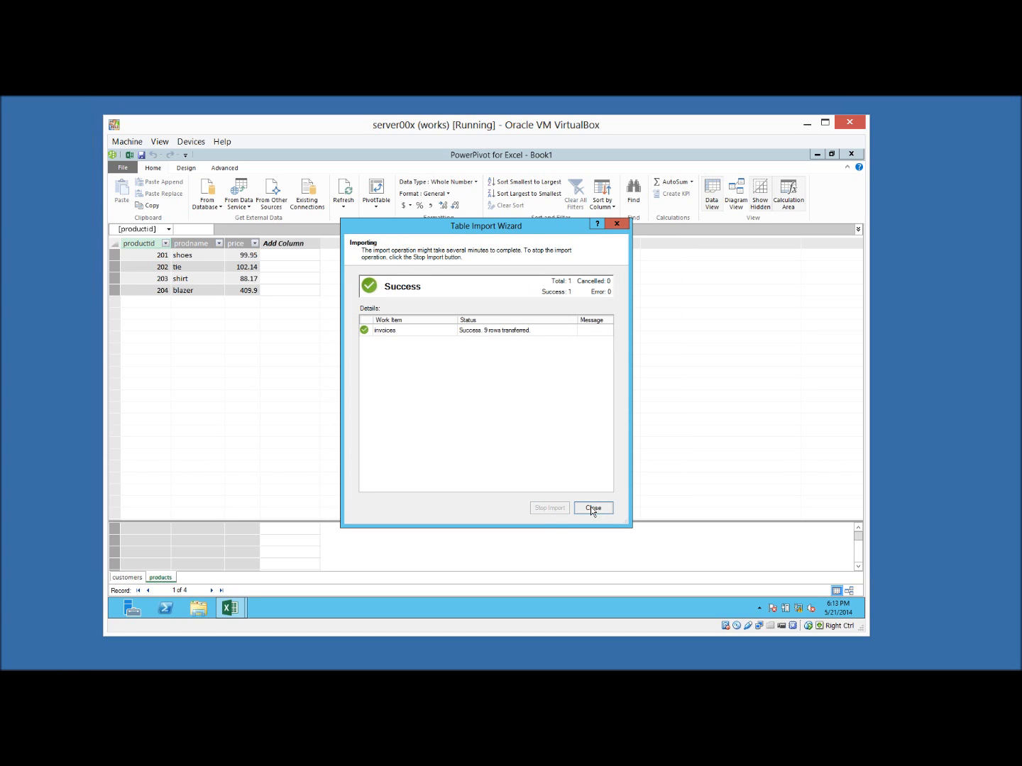
pyautogui.press('Return')
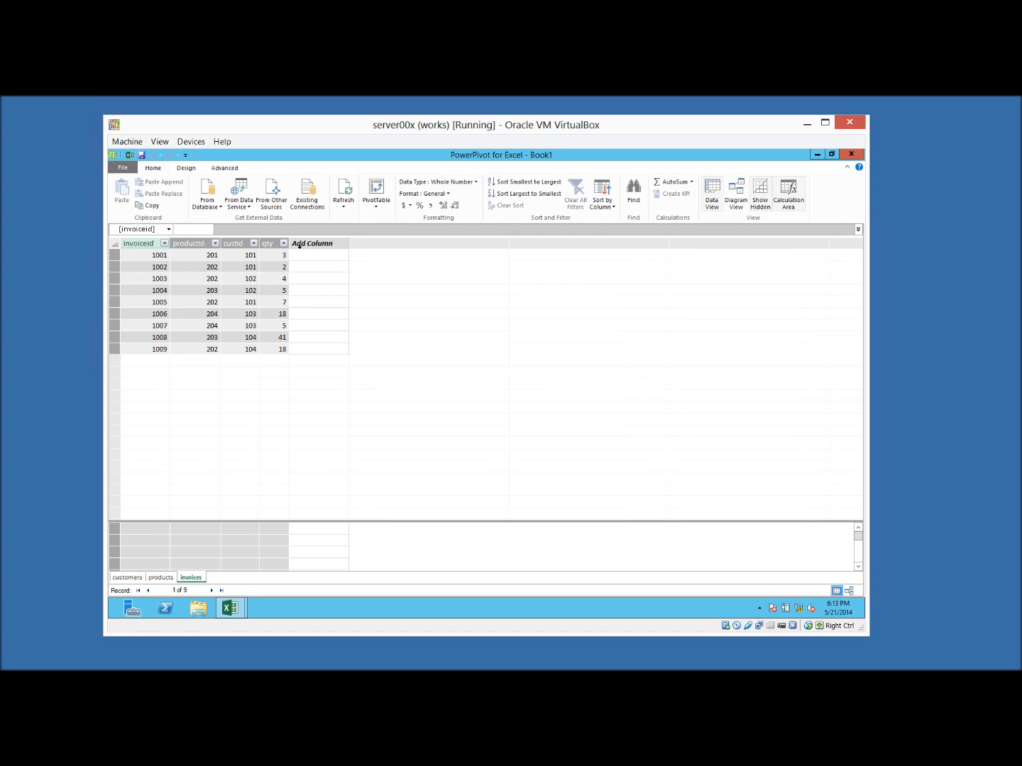
# - Widen the invoiceid, productid, custid and qty columns of the invoices table
pyautogui.moveTo(289, 243); pyautogui.dragTo(349, 243)
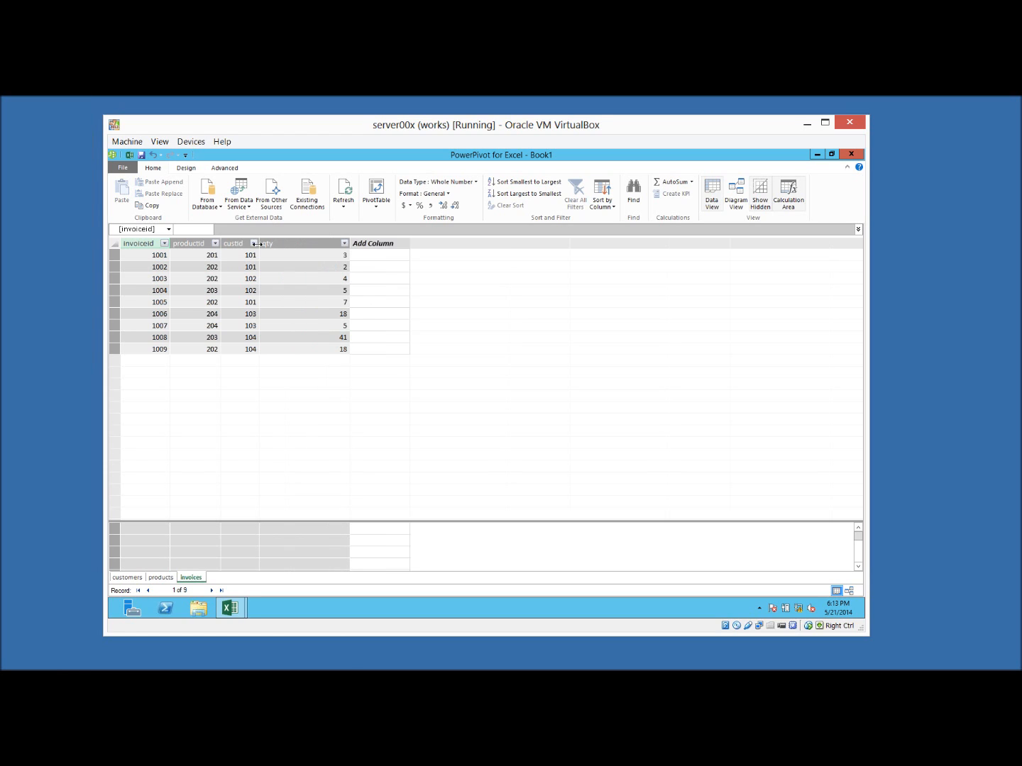
pyautogui.moveTo(259, 244); pyautogui.dragTo(294, 245)
pyautogui.moveTo(222, 243); pyautogui.dragTo(248, 243)
pyautogui.moveTo(168, 244); pyautogui.dragTo(196, 244)
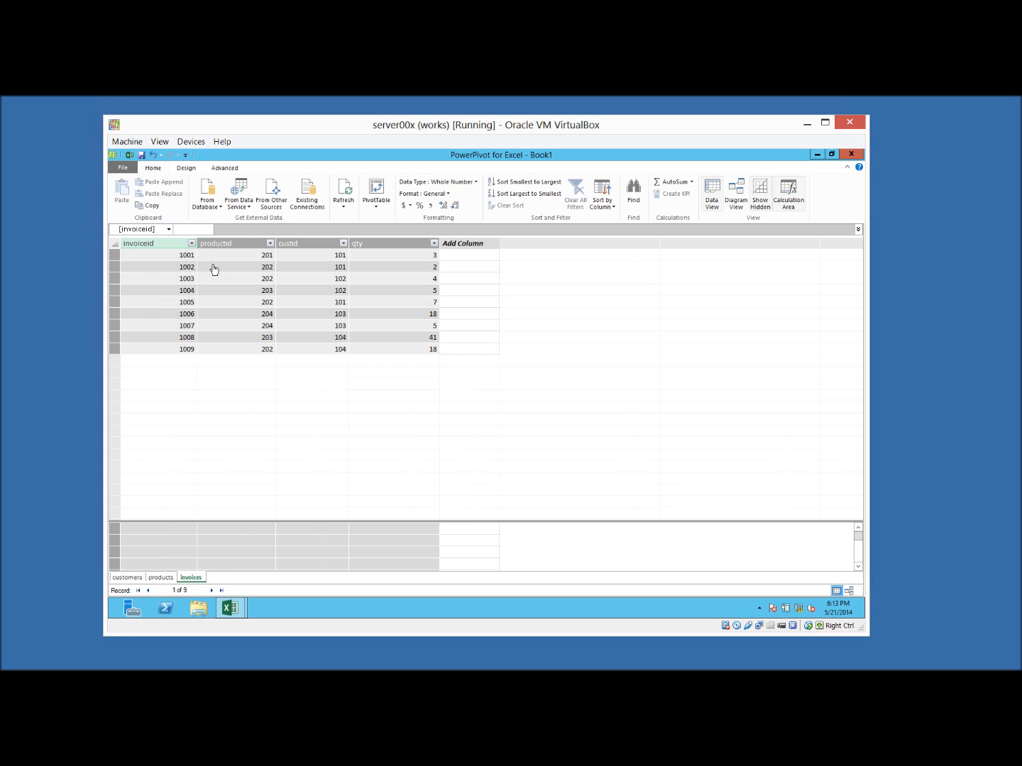
# - Look through the customers, products and invoices tables to compare their ID columns
pyautogui.click(127, 578)
pyautogui.click(162, 577)
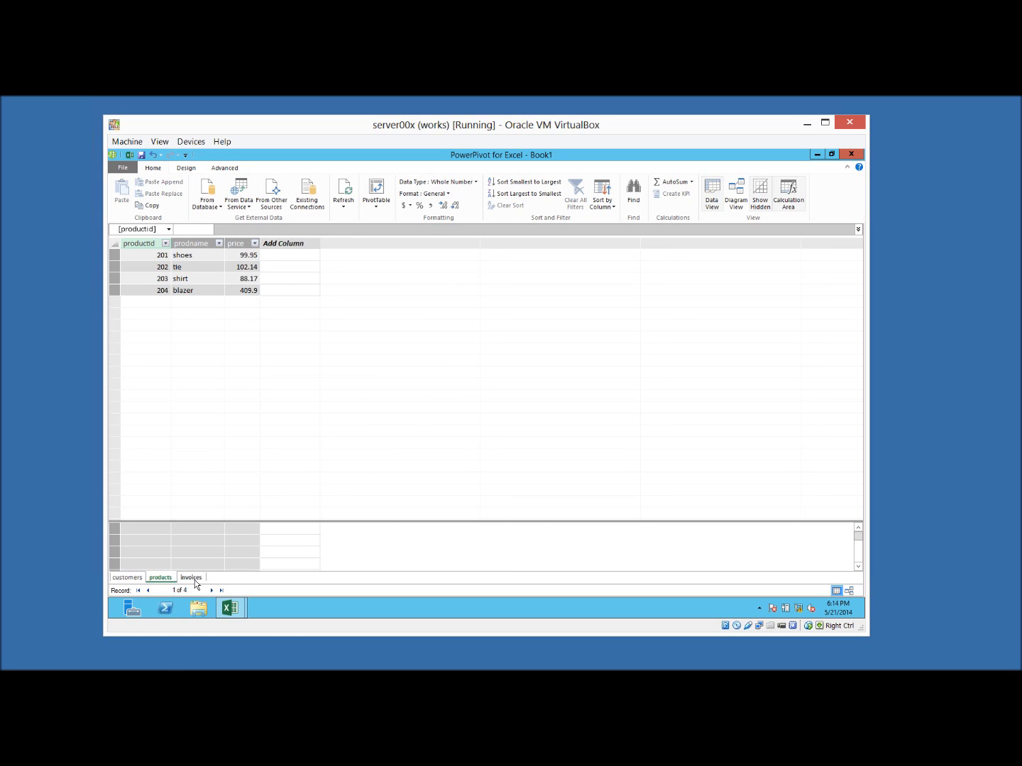
pyautogui.click(185, 578)
pyautogui.click(167, 579)
pyautogui.click(127, 578)
pyautogui.click(159, 578)
pyautogui.click(188, 578)
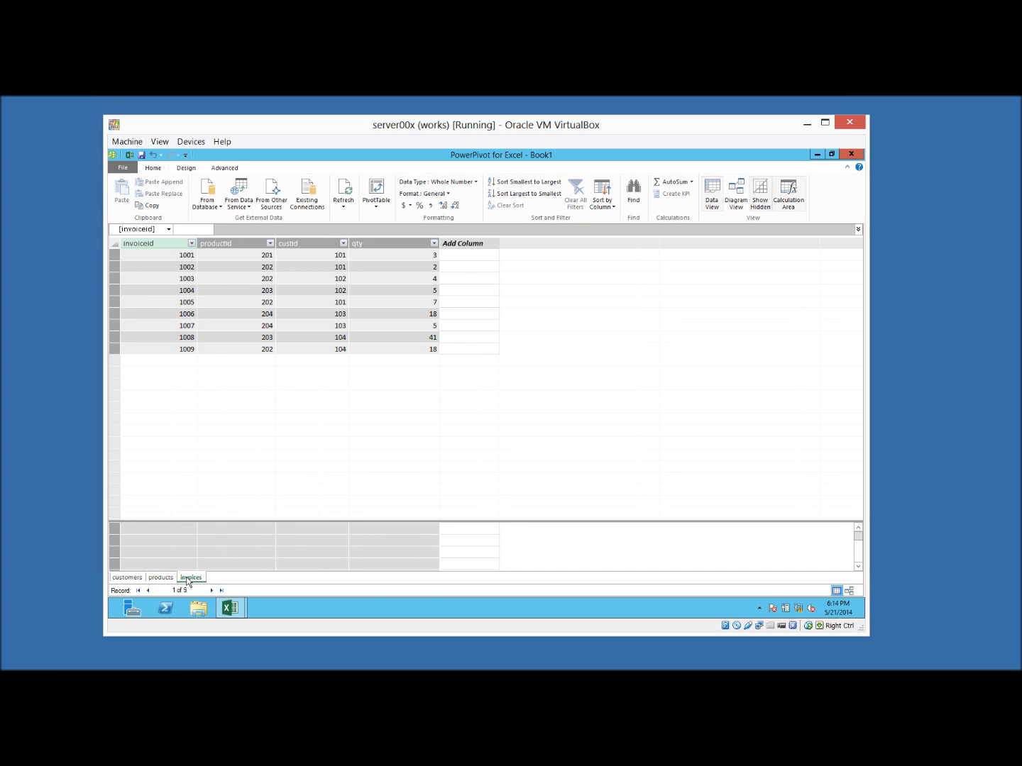
pyautogui.click(169, 579)
pyautogui.click(135, 578)
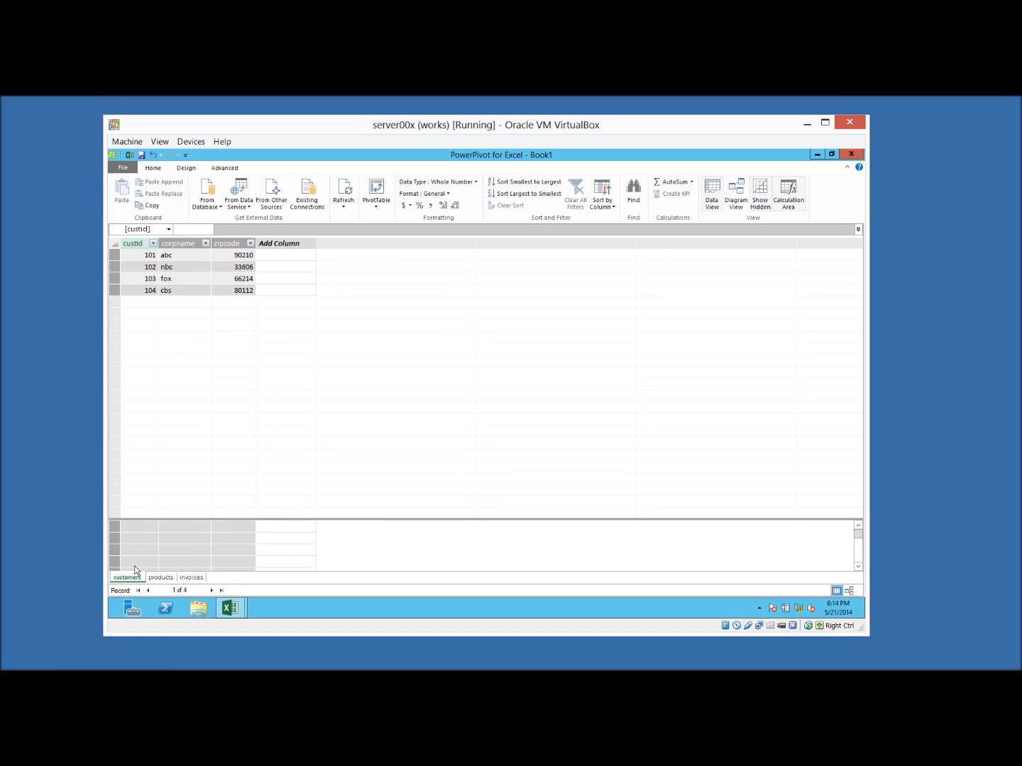
pyautogui.click(195, 578)
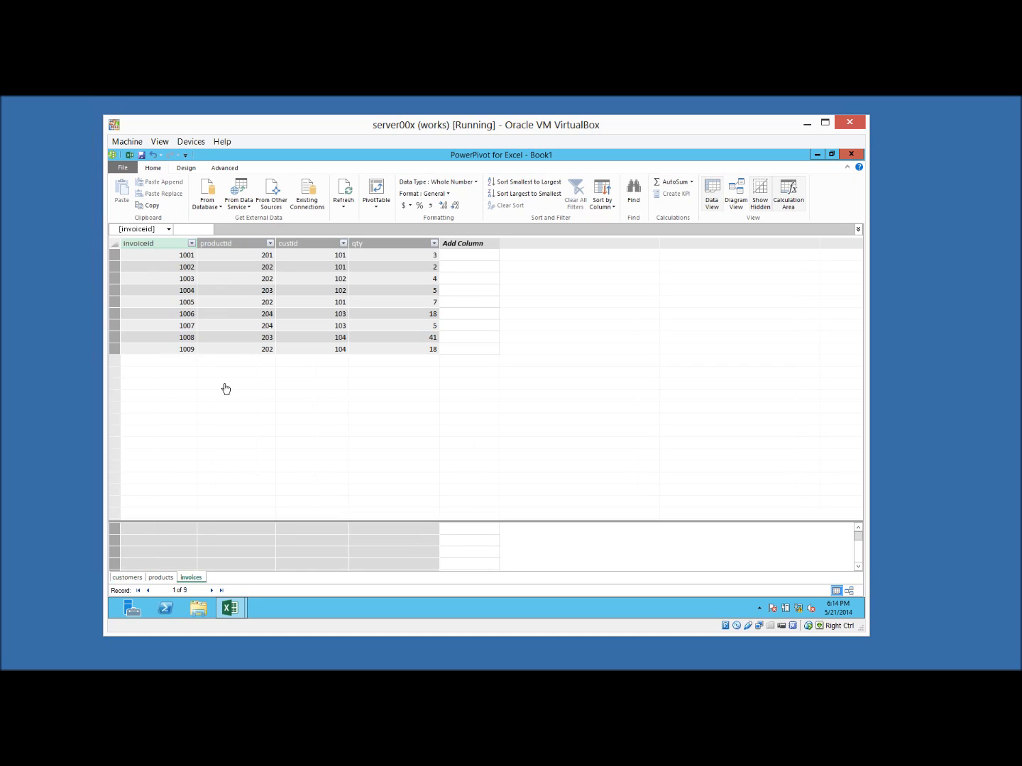
# - Examine the productid and custid columns in the invoices table and the product names in the products table
pyautogui.click(232, 244)
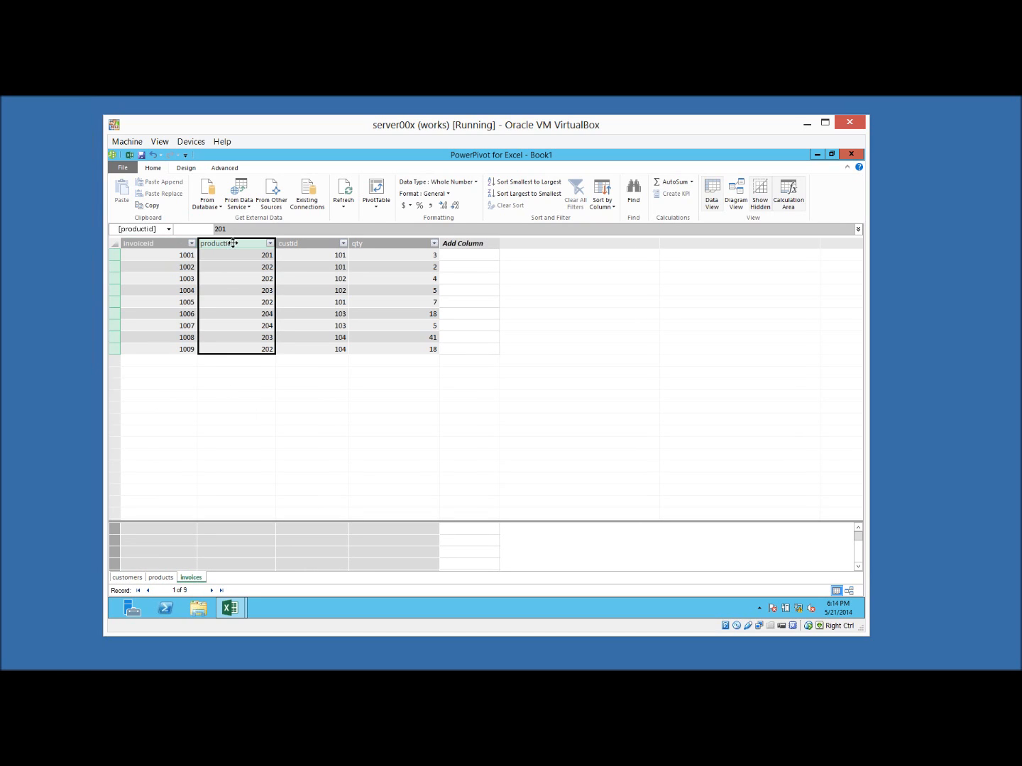
pyautogui.click(294, 242)
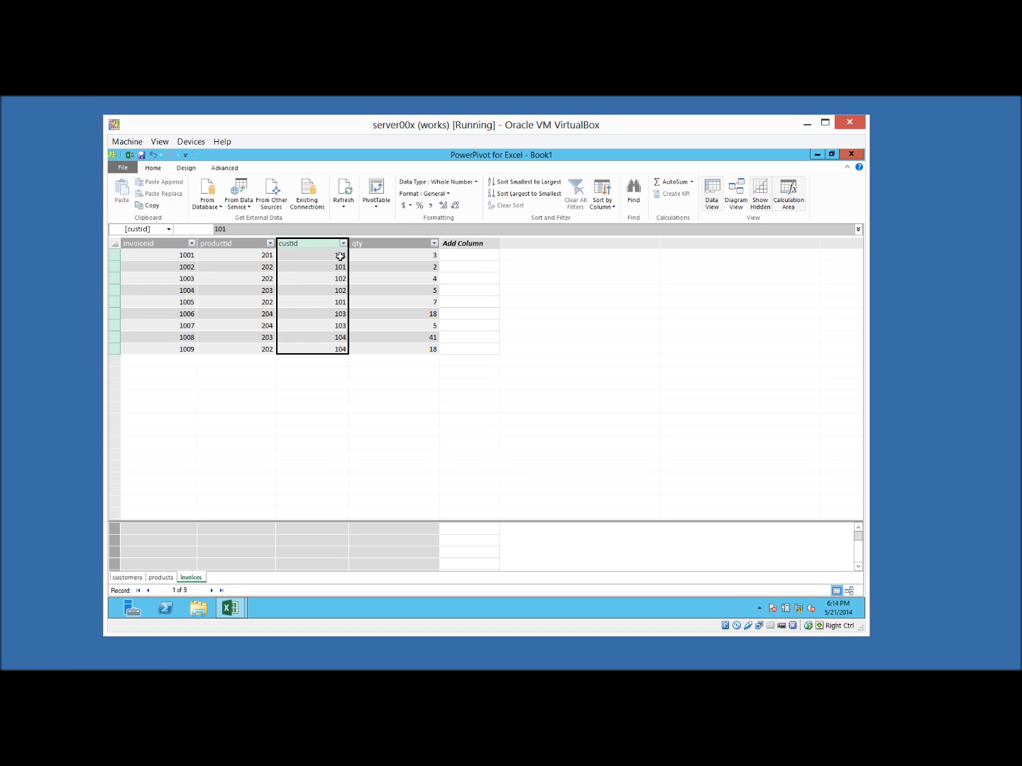
pyautogui.click(242, 255)
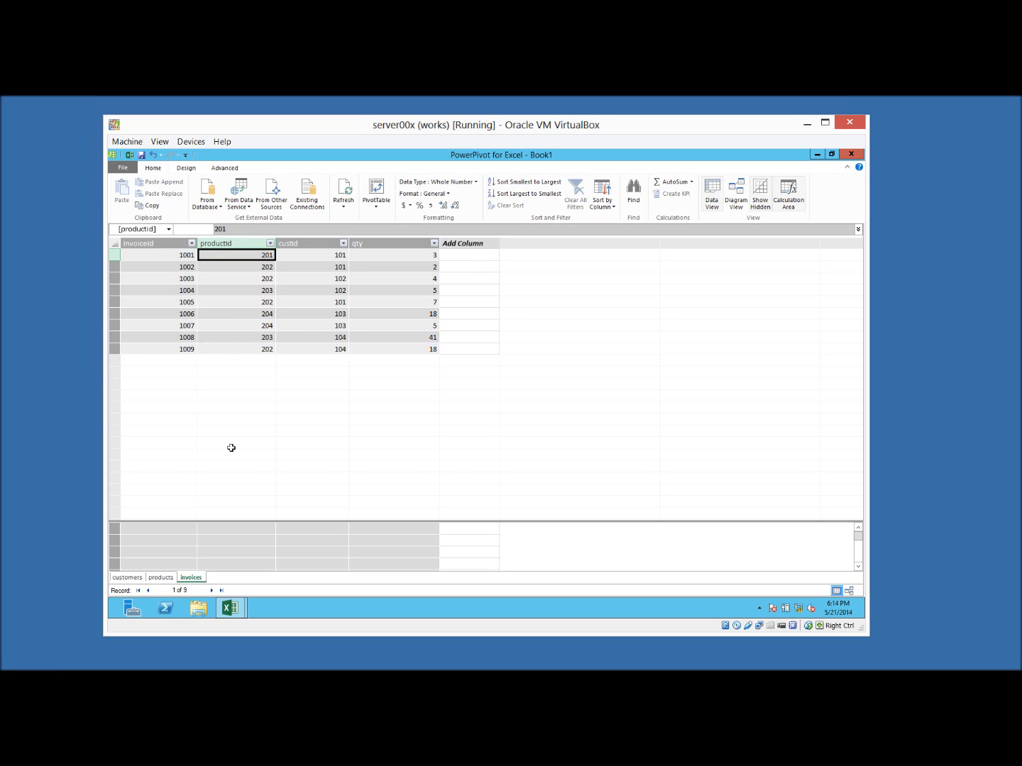
pyautogui.click(160, 578)
pyautogui.click(196, 257)
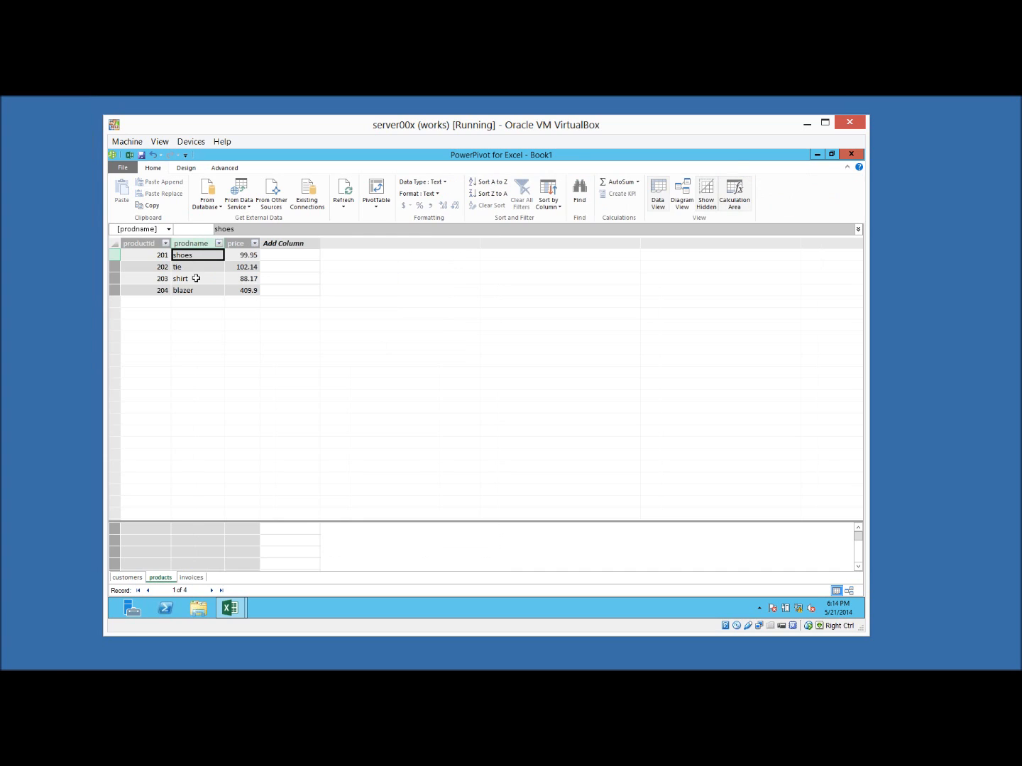
pyautogui.press('Down')
pyautogui.press('Down')
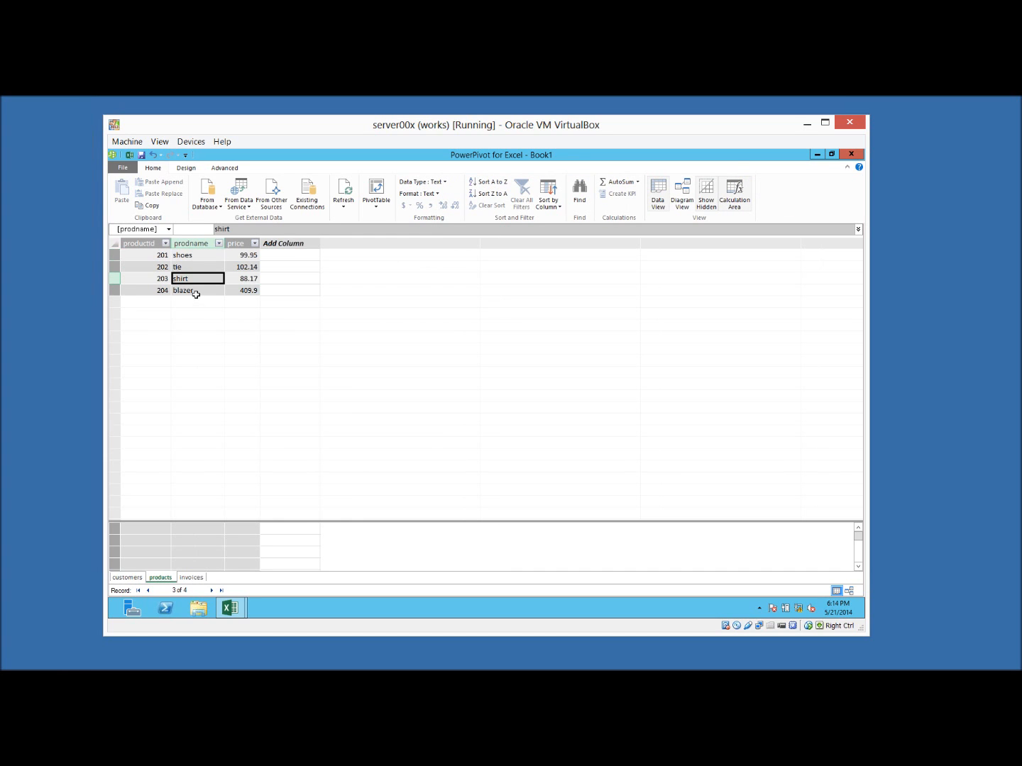
pyautogui.press('Down')
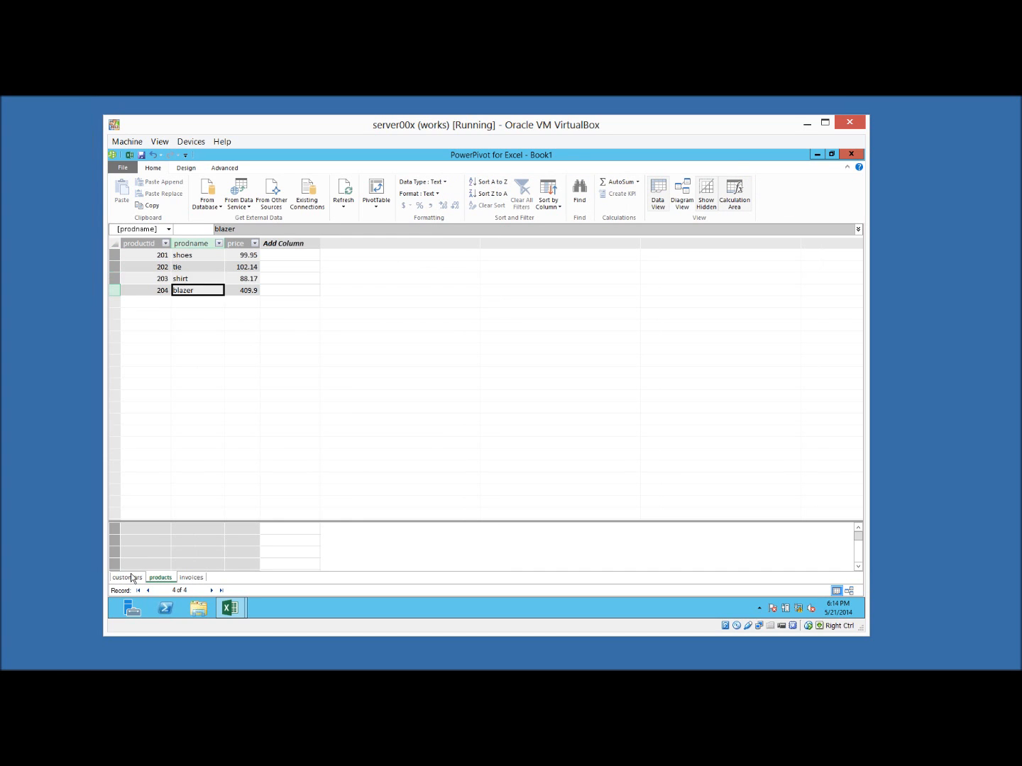
# - Examine the corpname entries in the customers table, and review the products and invoices tables again
pyautogui.click(127, 578)
pyautogui.click(185, 255)
pyautogui.press('Down')
pyautogui.press('Down')
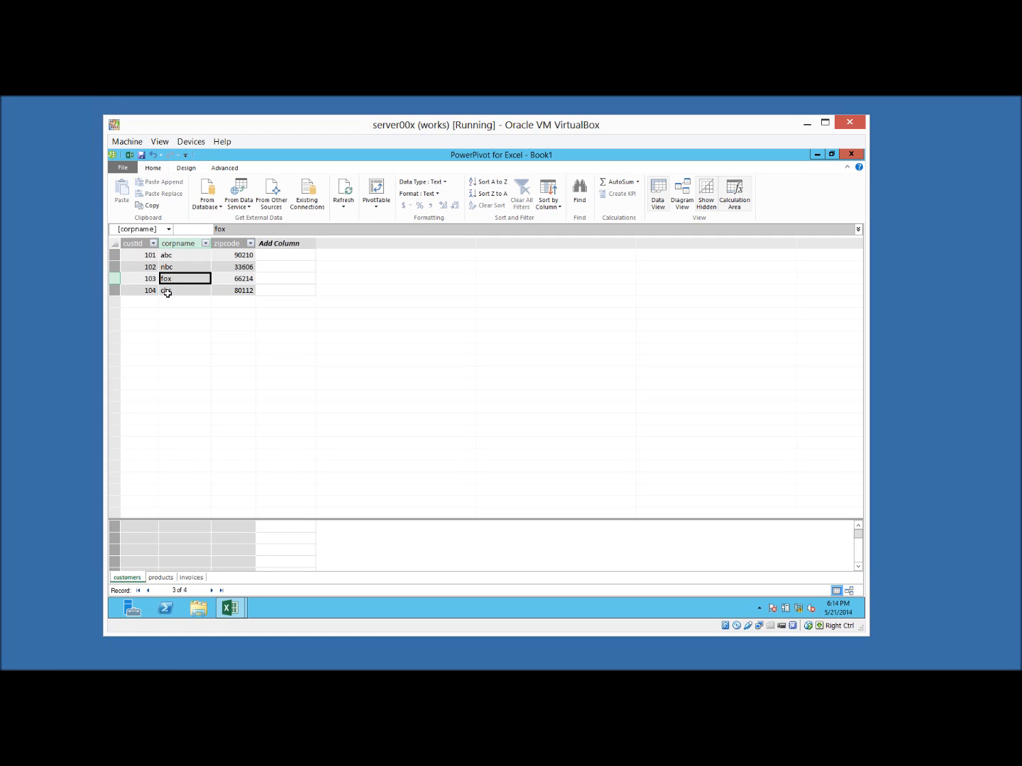
pyautogui.click(166, 290)
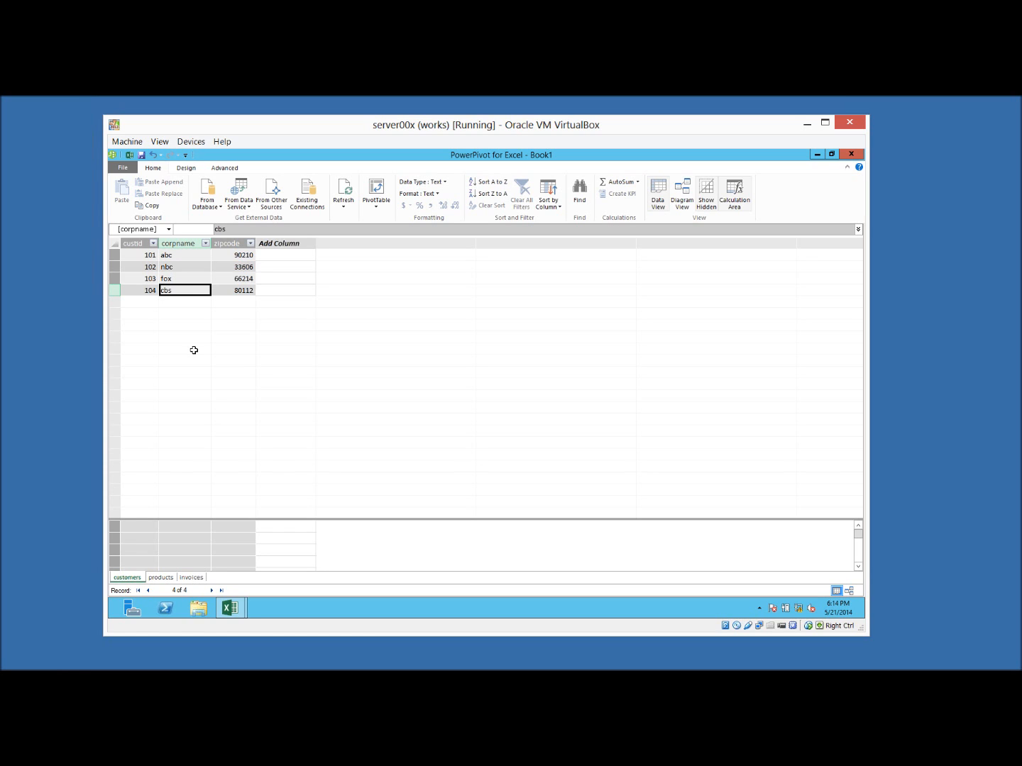
pyautogui.click(191, 578)
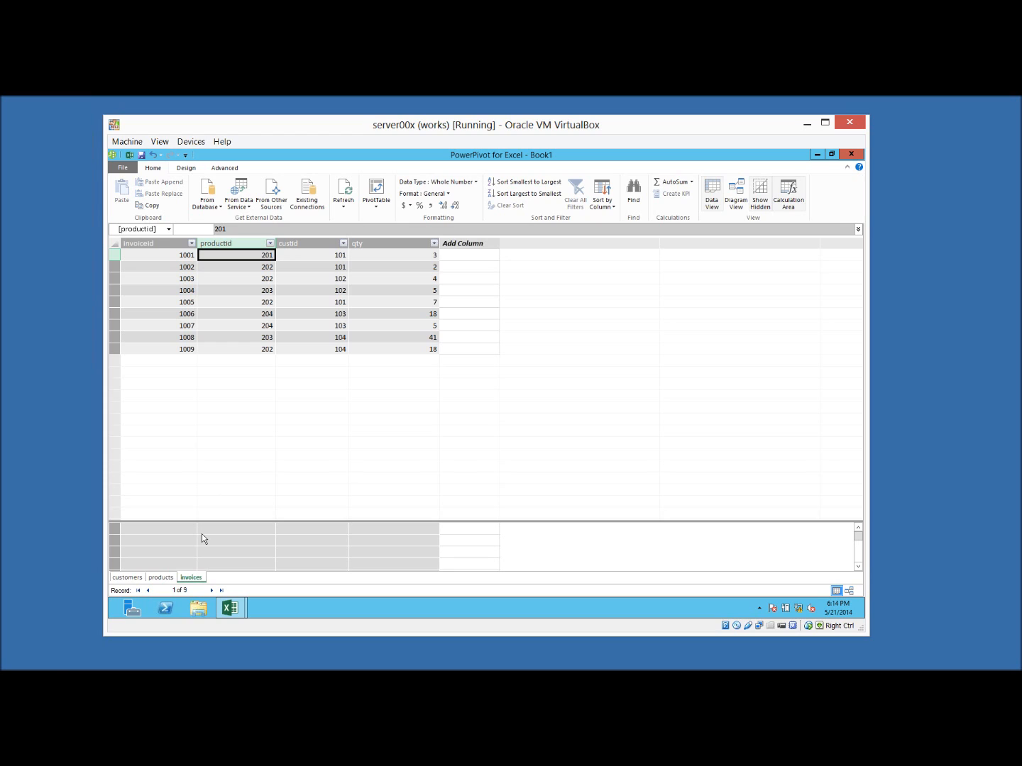
pyautogui.click(161, 577)
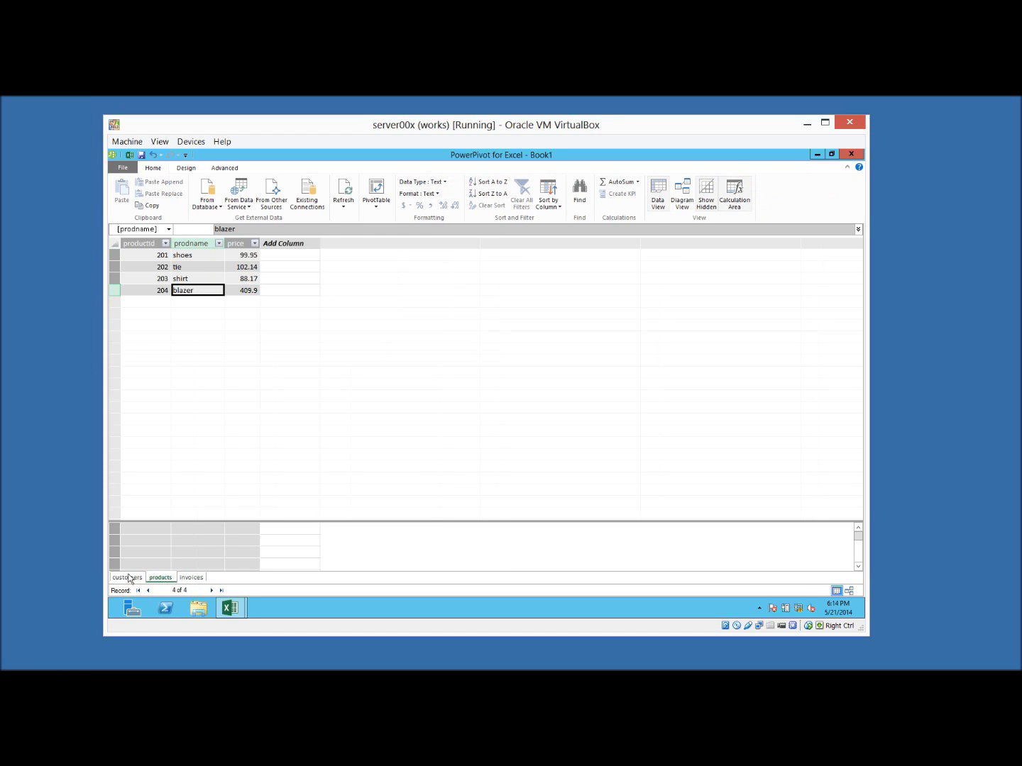
pyautogui.click(190, 578)
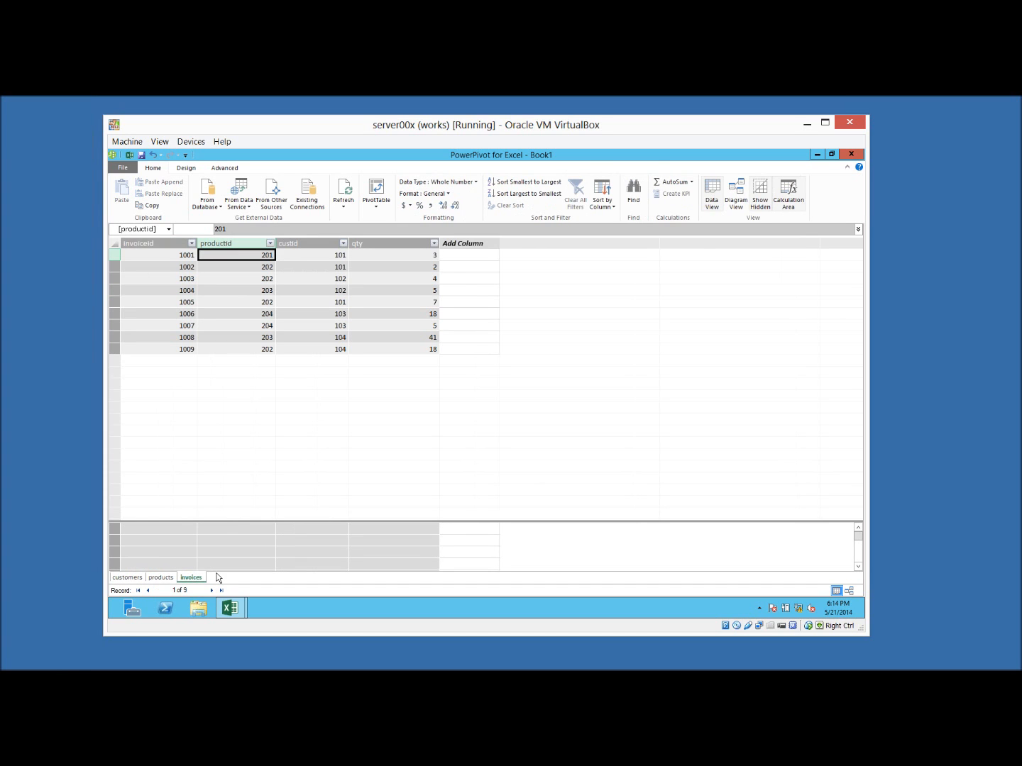
# - Show the data model as a diagram and arrange the invoices table above the products and customers tables
pyautogui.click(734, 194)
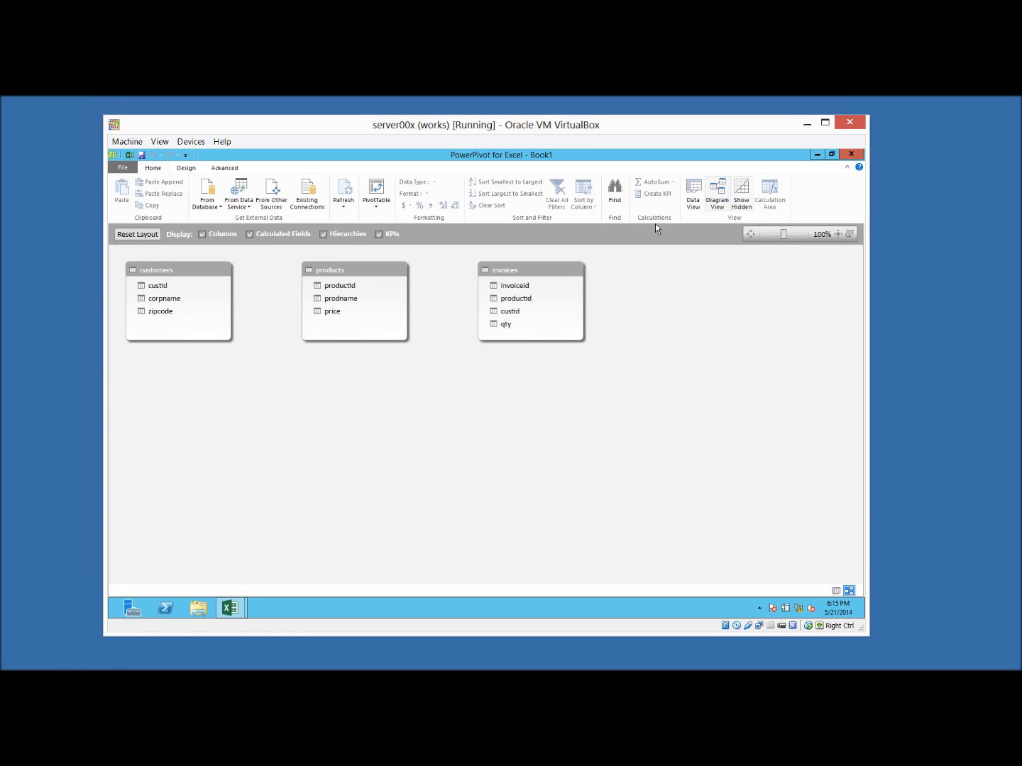
pyautogui.moveTo(358, 272); pyautogui.dragTo(337, 431)
pyautogui.moveTo(199, 285); pyautogui.dragTo(419, 433)
pyautogui.moveTo(517, 277); pyautogui.dragTo(335, 274)
# - Create relationships from invoices productid to products productid and from invoices custid to customers custid
pyautogui.moveTo(291, 306); pyautogui.dragTo(194, 450)
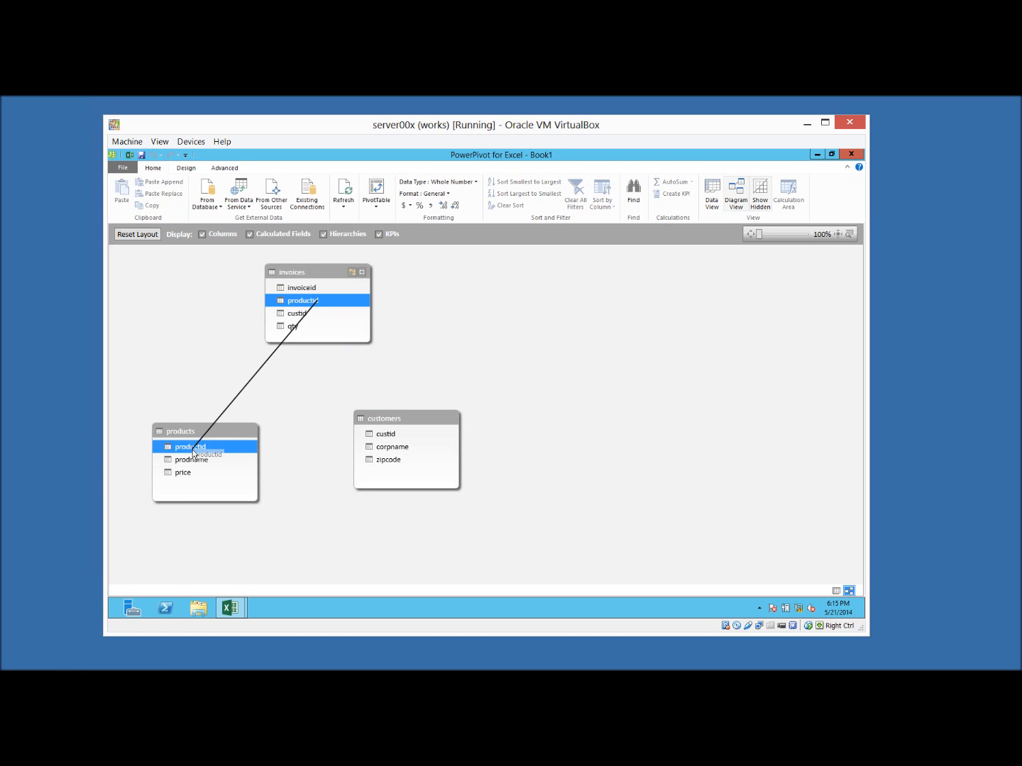
pyautogui.click(300, 313)
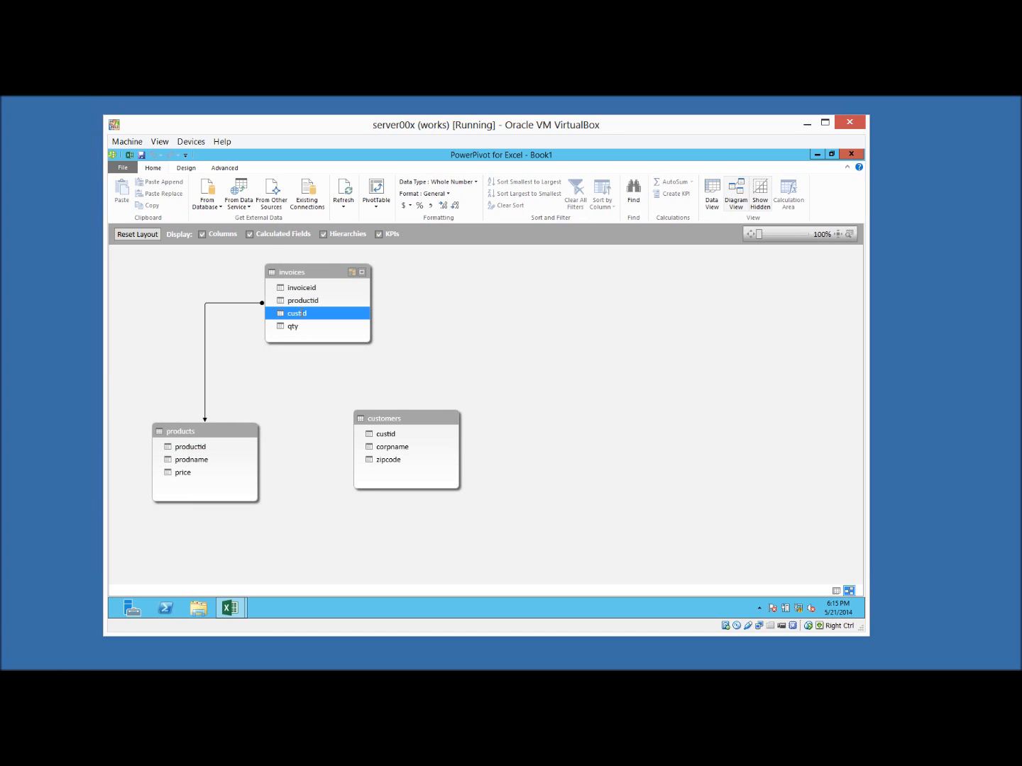
pyautogui.click(310, 327)
pyautogui.moveTo(305, 312)
pyautogui.mouseDown()
pyautogui.moveTo(374, 392)
pyautogui.moveTo(386, 439)
pyautogui.mouseUp()
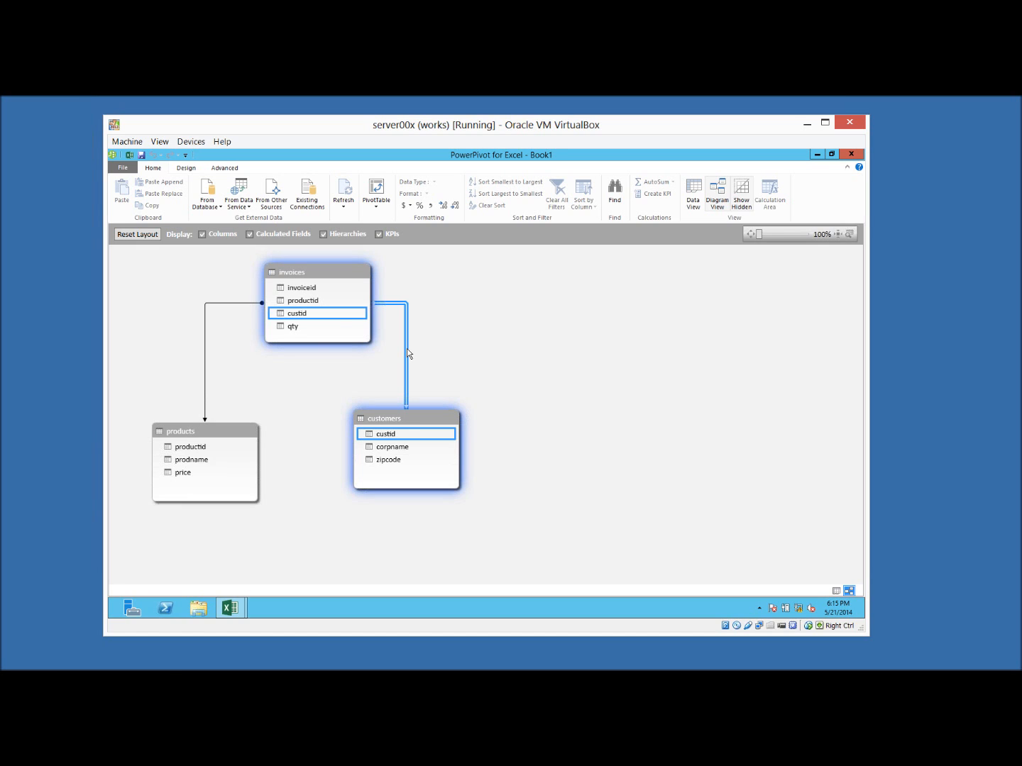
# - Review the table and column settings of the relationship between invoices and customers, and close its dialog
pyautogui.doubleClick(408, 354)
pyautogui.click(610, 440)
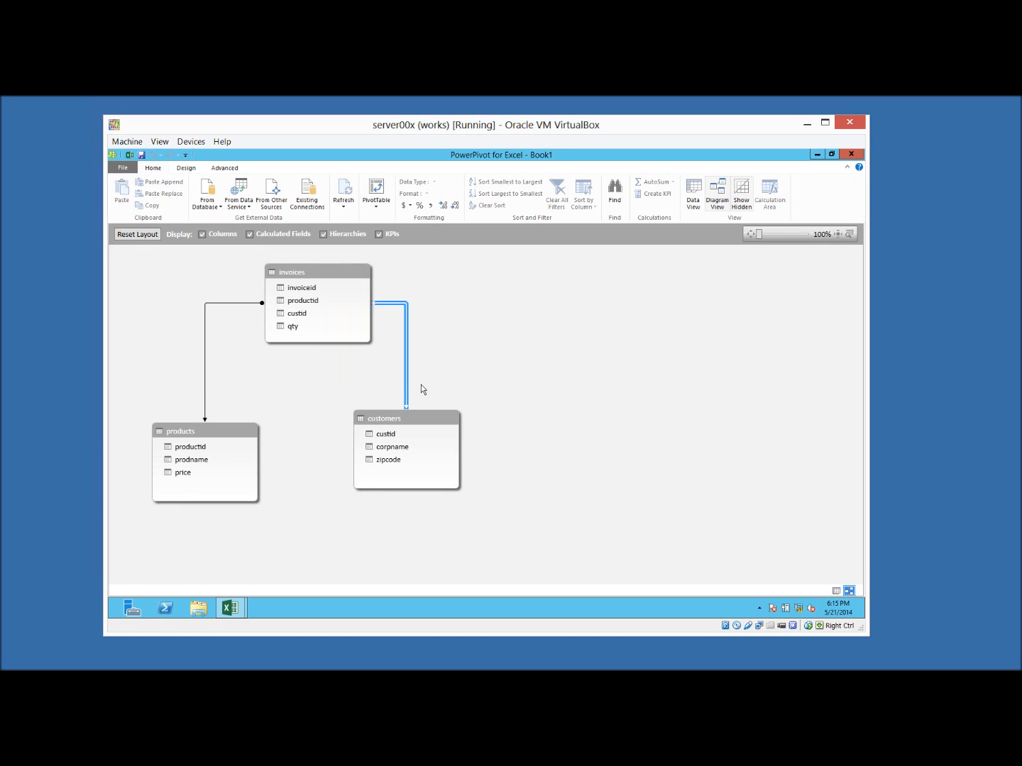
pyautogui.doubleClick(408, 381)
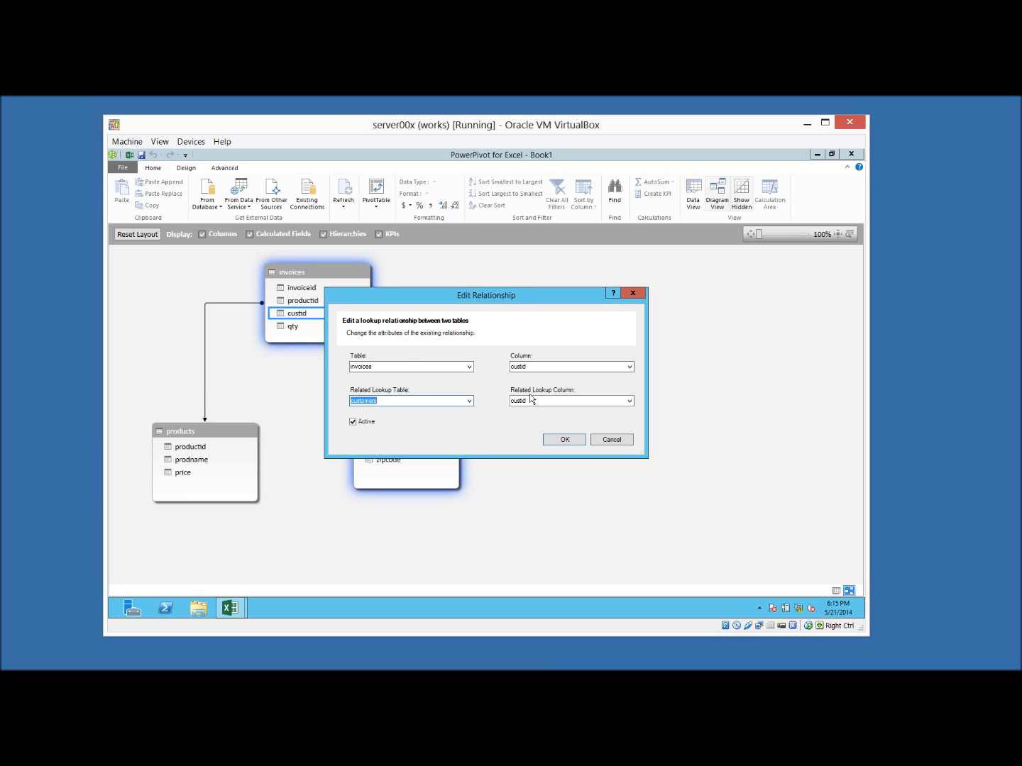
pyautogui.click(568, 438)
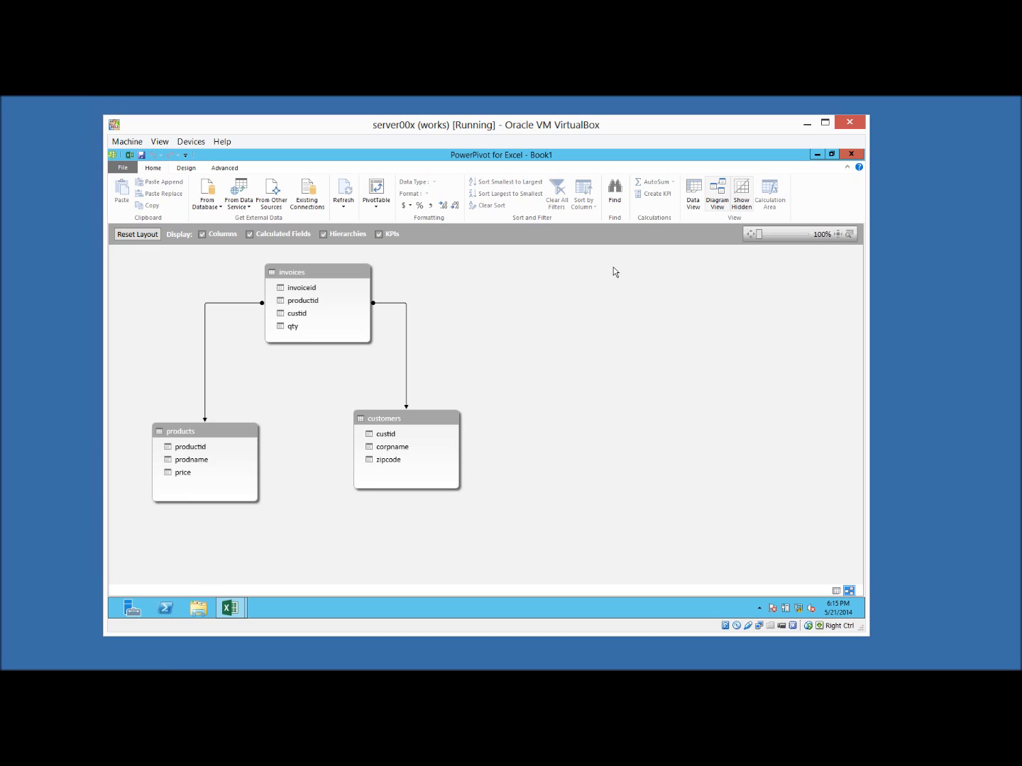
# - Return to the data grid and inspect the relationship markers on the productid and custid columns of invoices
pyautogui.click(688, 201)
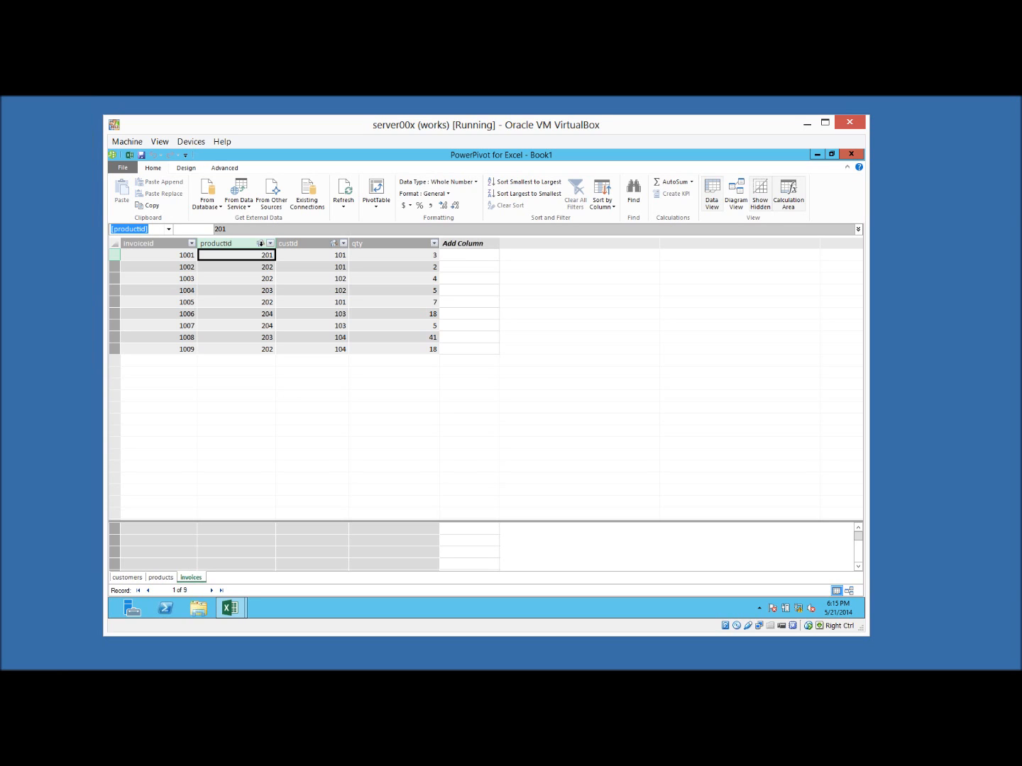
pyautogui.moveTo(261, 244)
pyautogui.click(328, 244)
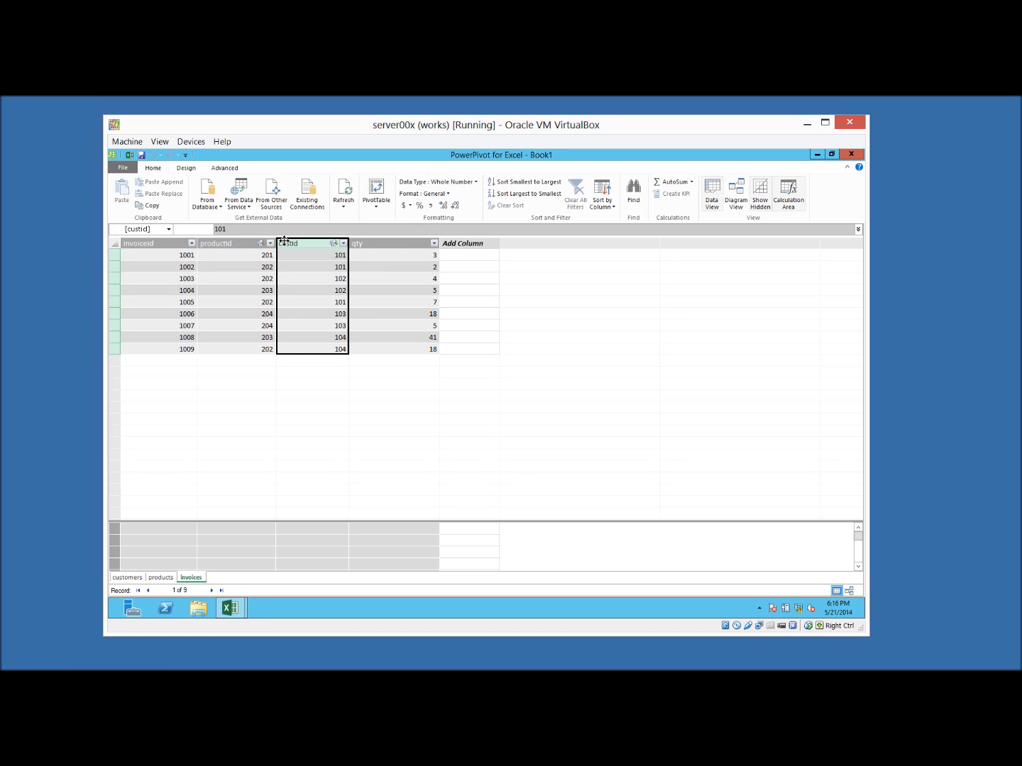
pyautogui.click(237, 244)
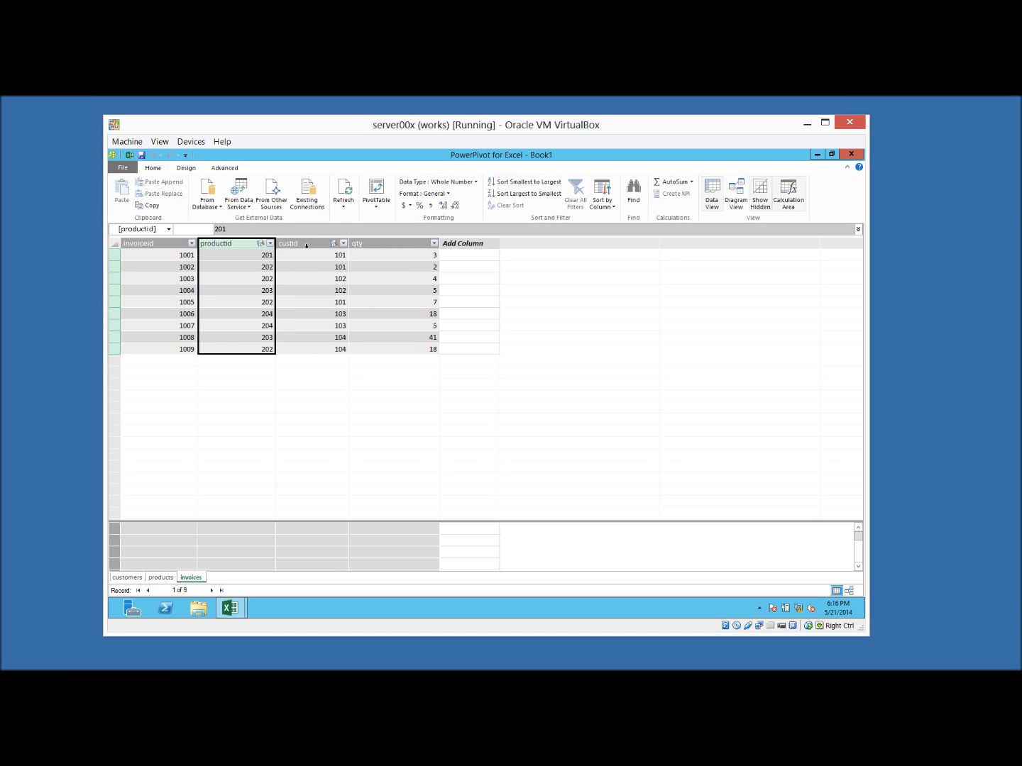
# - Examine the custid, productid, qty and invoiceid columns of the invoices table and how they relate to the other tables
pyautogui.click(328, 243)
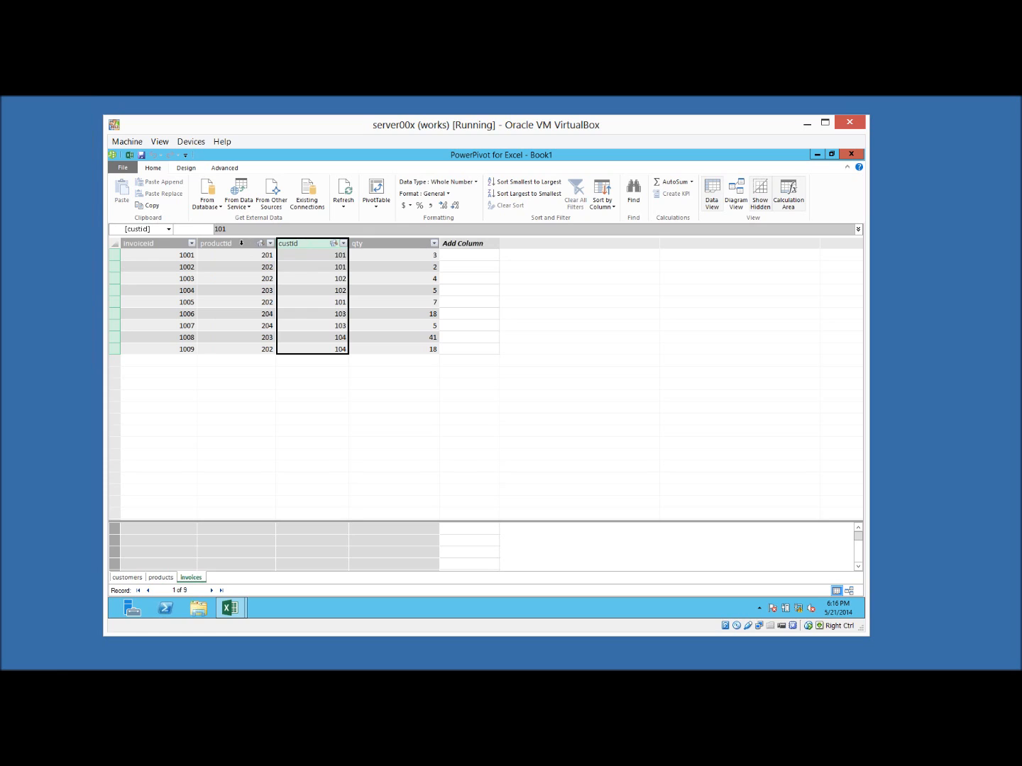
pyautogui.click(261, 244)
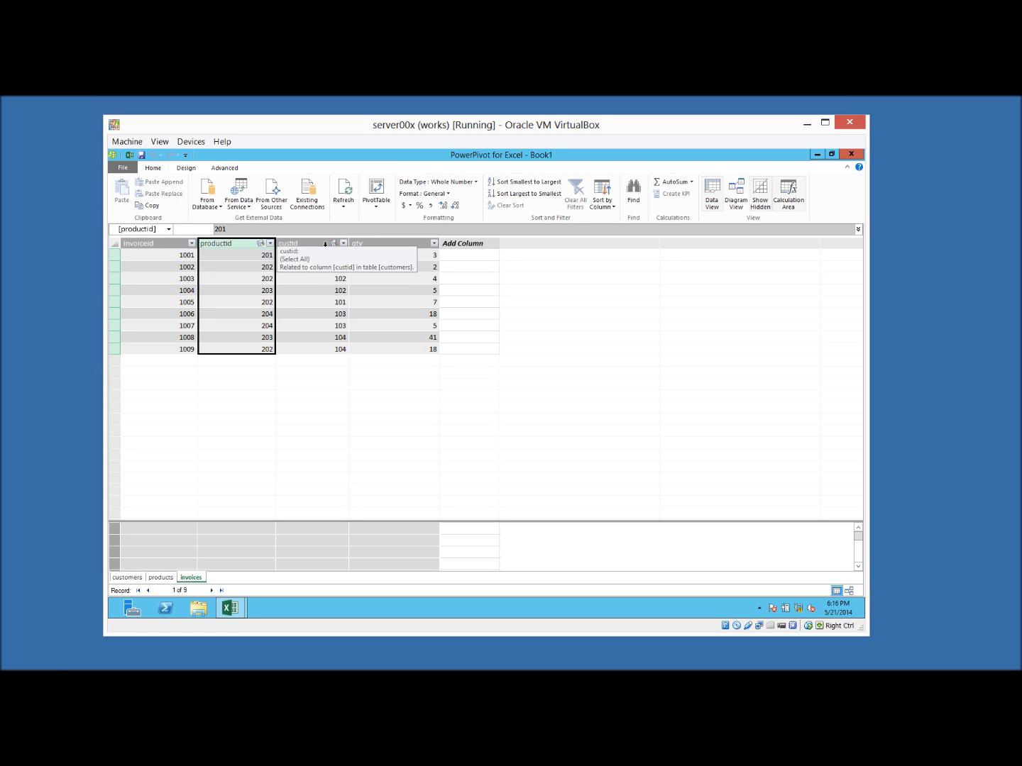
pyautogui.click(394, 243)
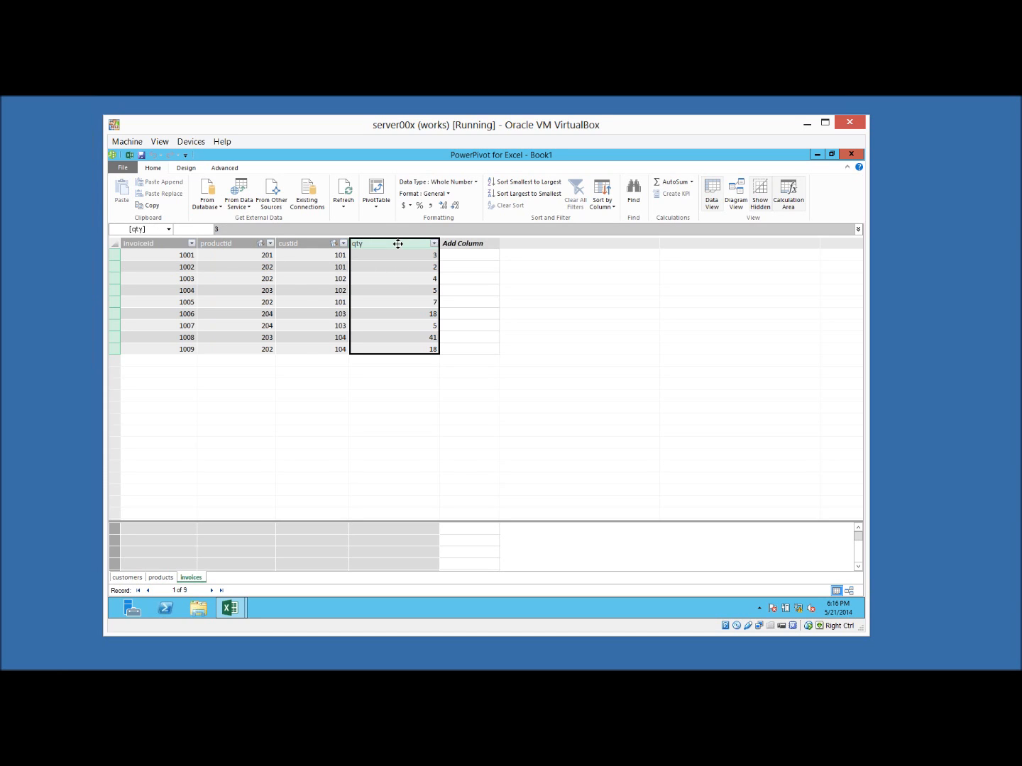
pyautogui.click(153, 244)
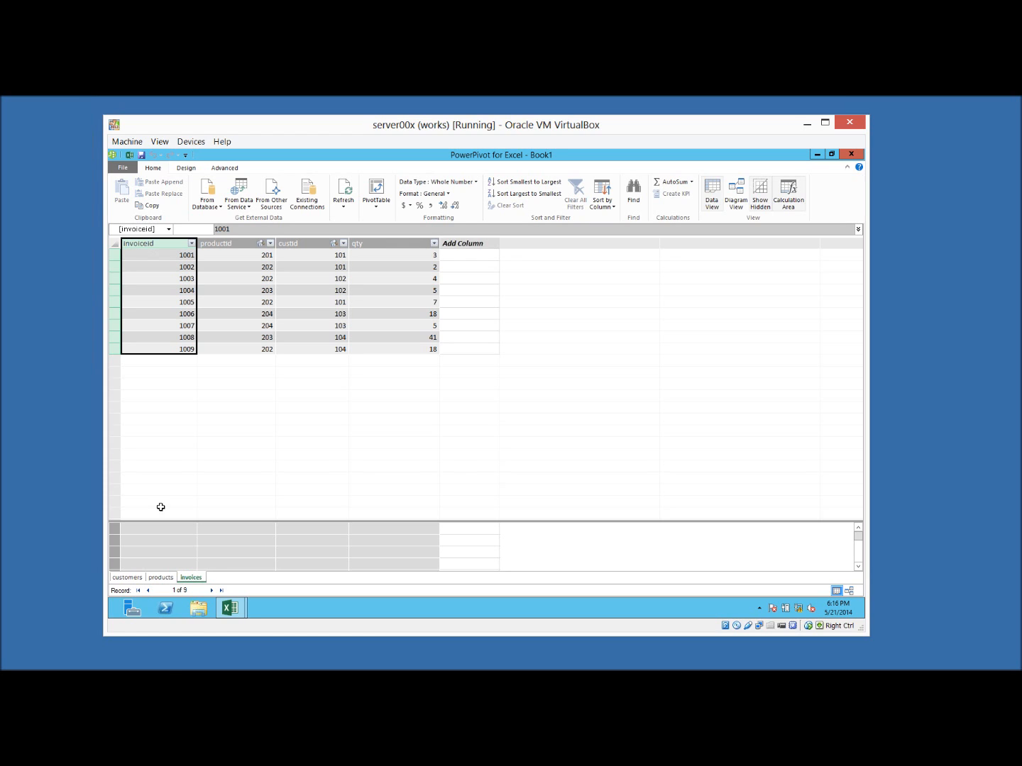
# - Widen the productid column in the products table and the custid column in the customers table so their full headings show
pyautogui.click(162, 578)
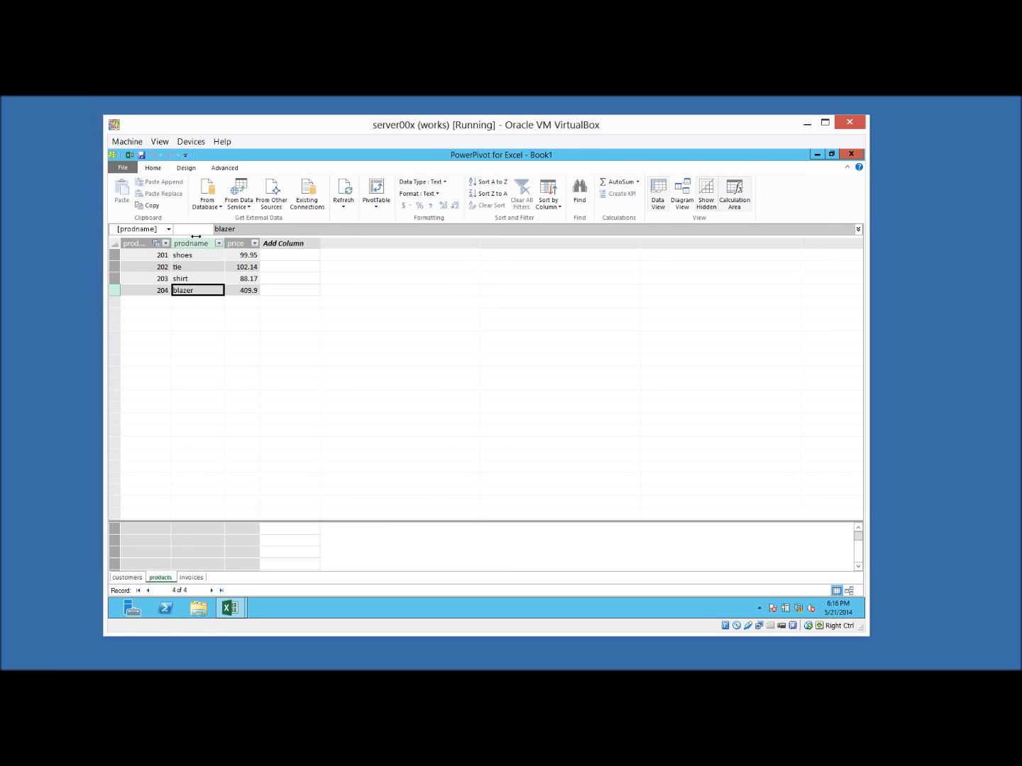
pyautogui.moveTo(171, 244); pyautogui.dragTo(200, 245)
pyautogui.moveTo(186, 244)
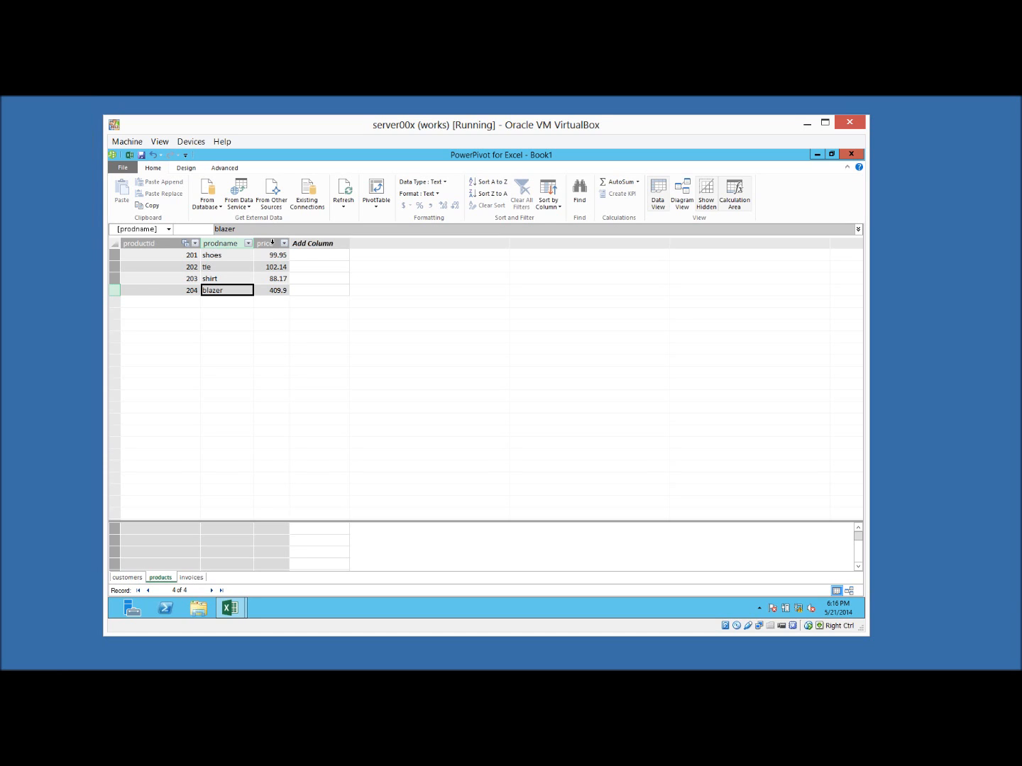
pyautogui.click(129, 578)
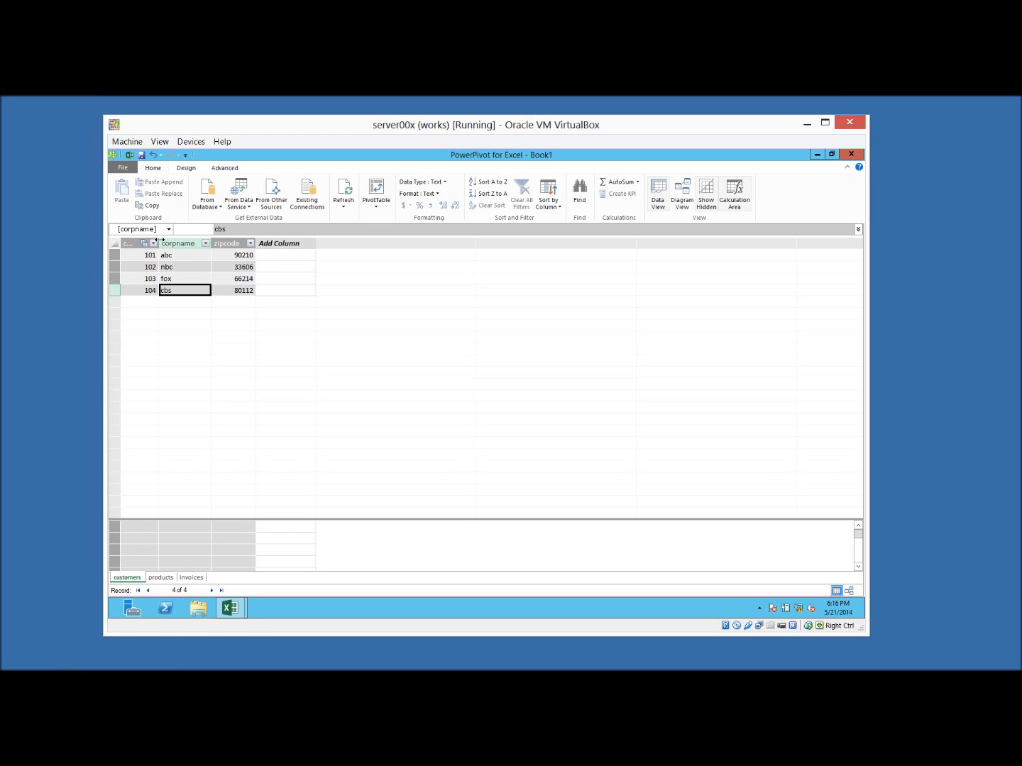
pyautogui.moveTo(157, 243); pyautogui.dragTo(195, 244)
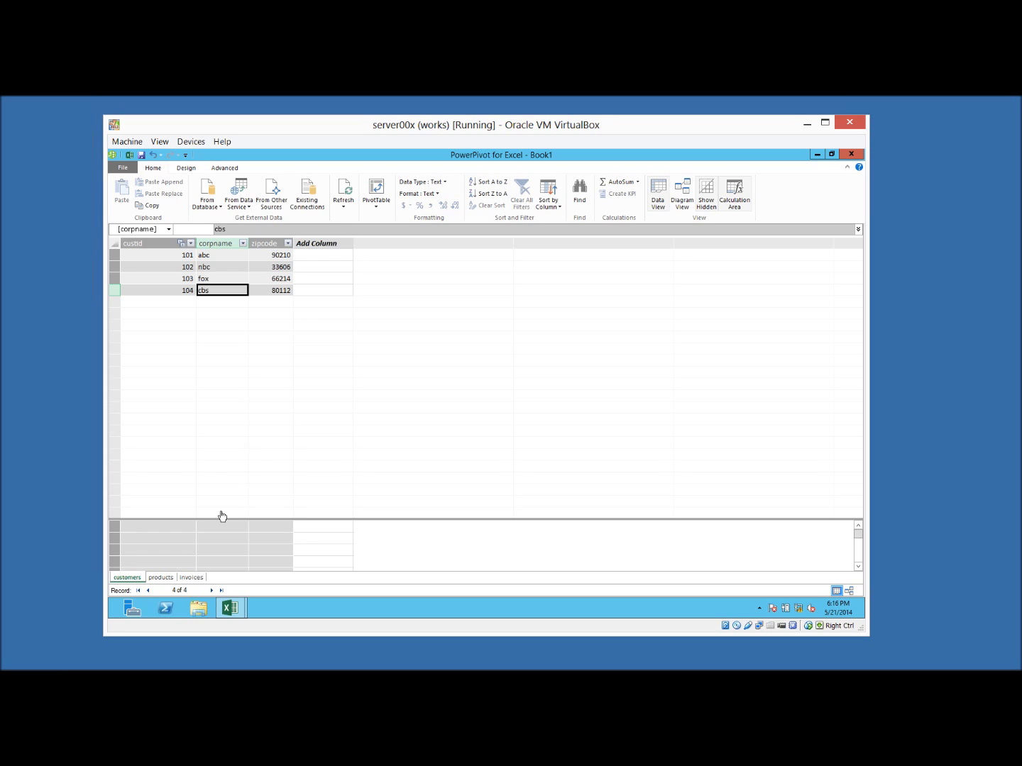
# - Compare the quantities in the invoices table with the matching product prices in the products table
pyautogui.click(191, 577)
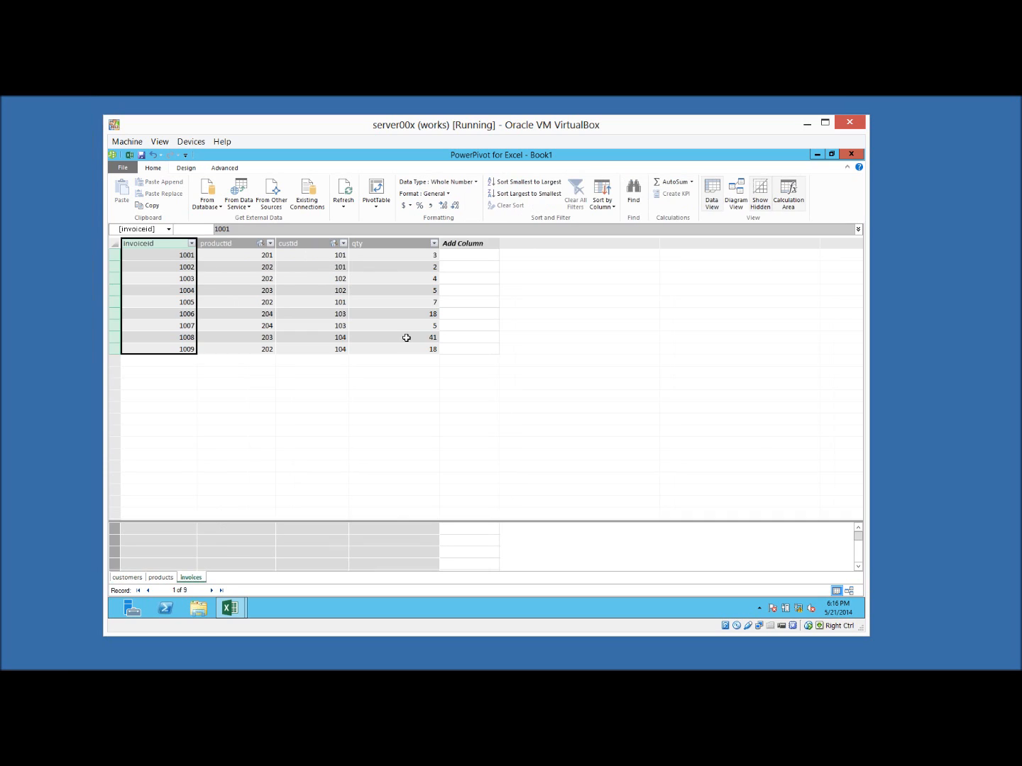
pyautogui.click(466, 253)
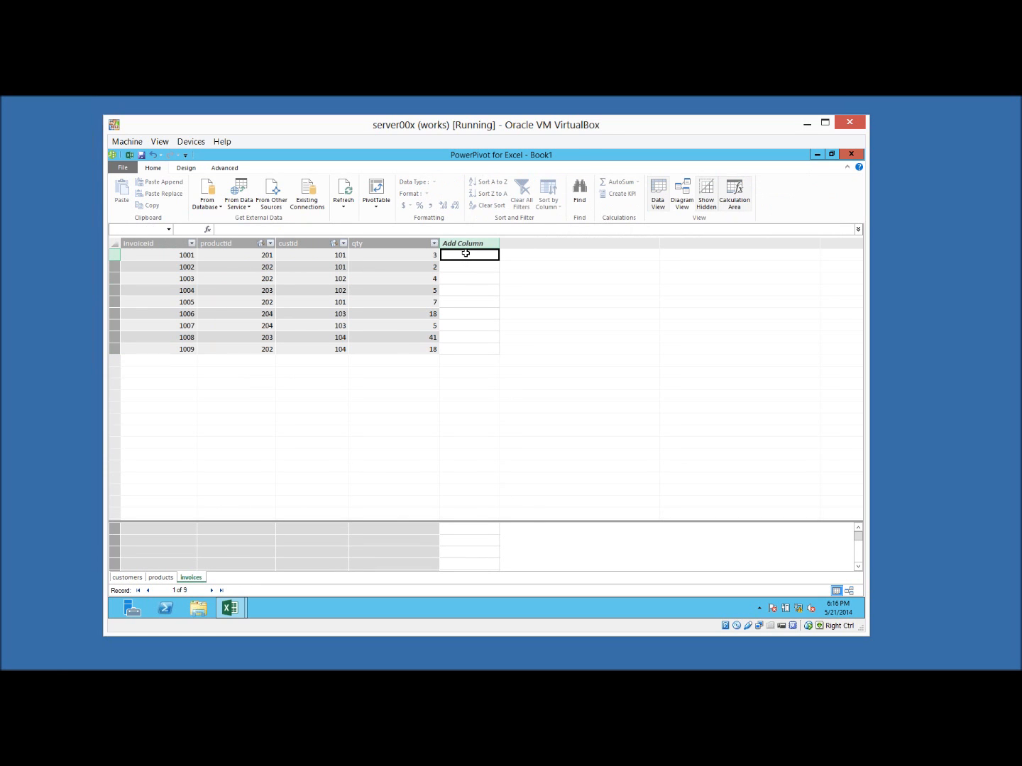
pyautogui.press('Left')
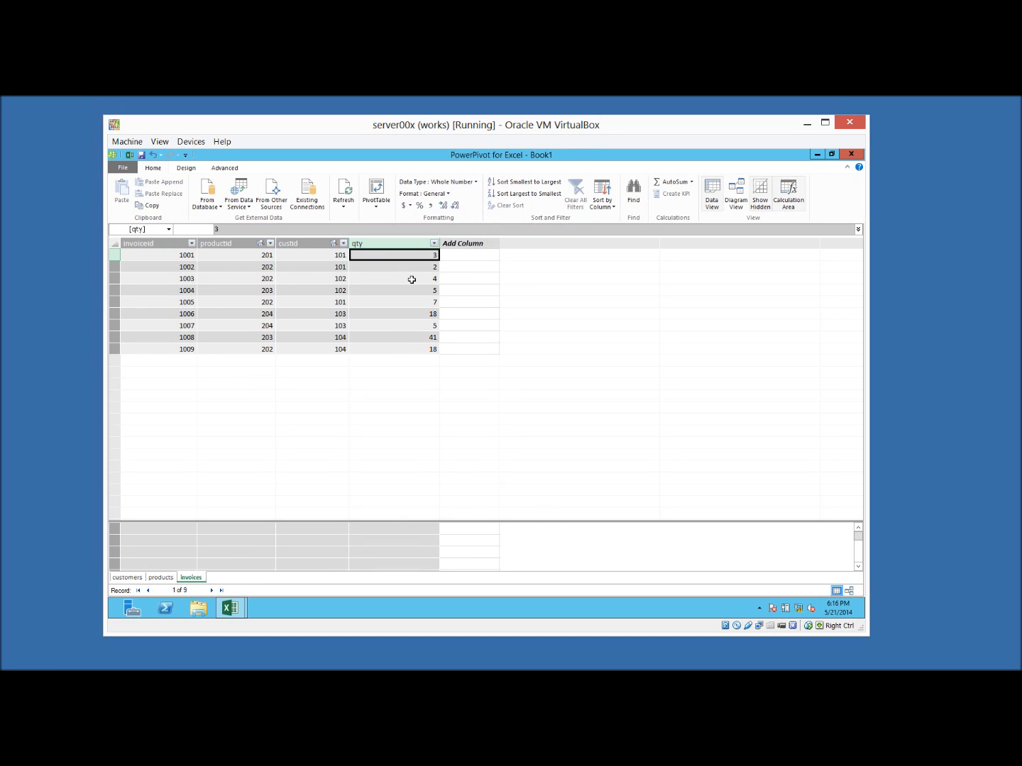
pyautogui.press('Down')
pyautogui.press('Down')
pyautogui.press('Down')
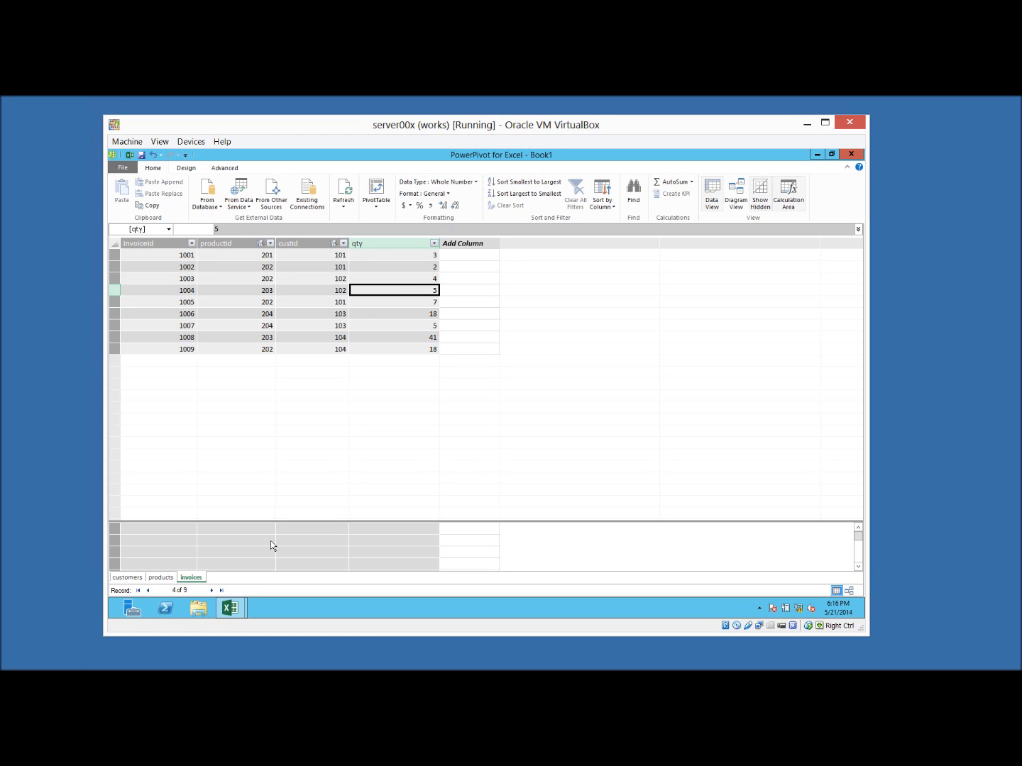
pyautogui.click(162, 578)
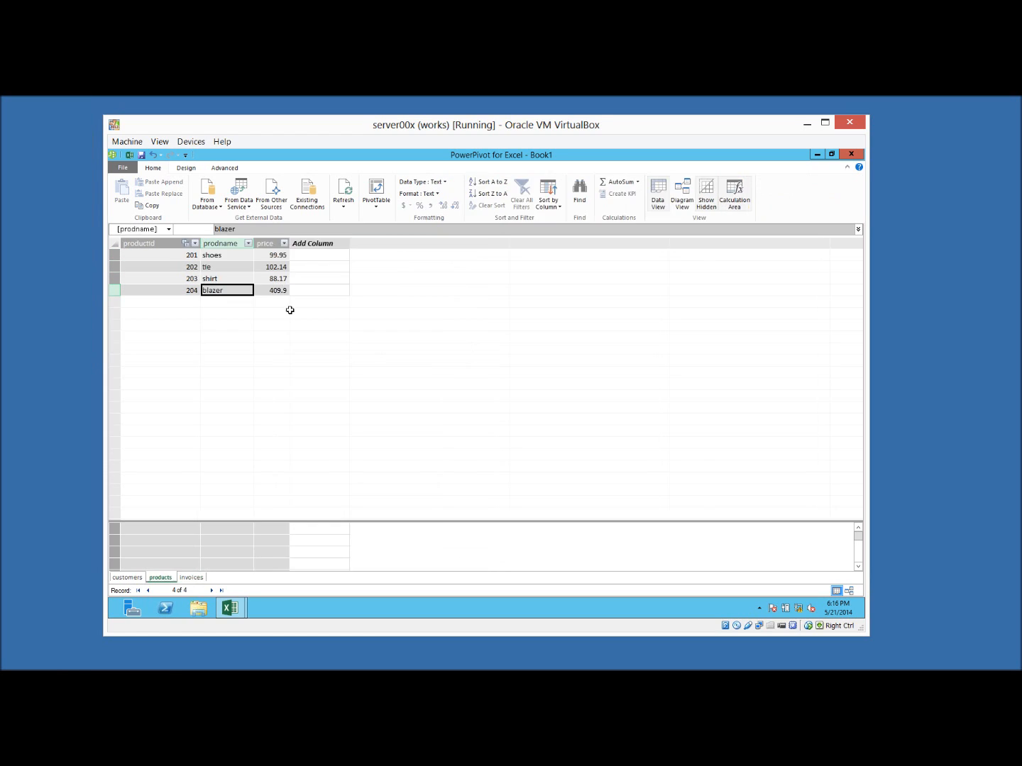
pyautogui.click(275, 281)
pyautogui.click(278, 290)
pyautogui.click(192, 578)
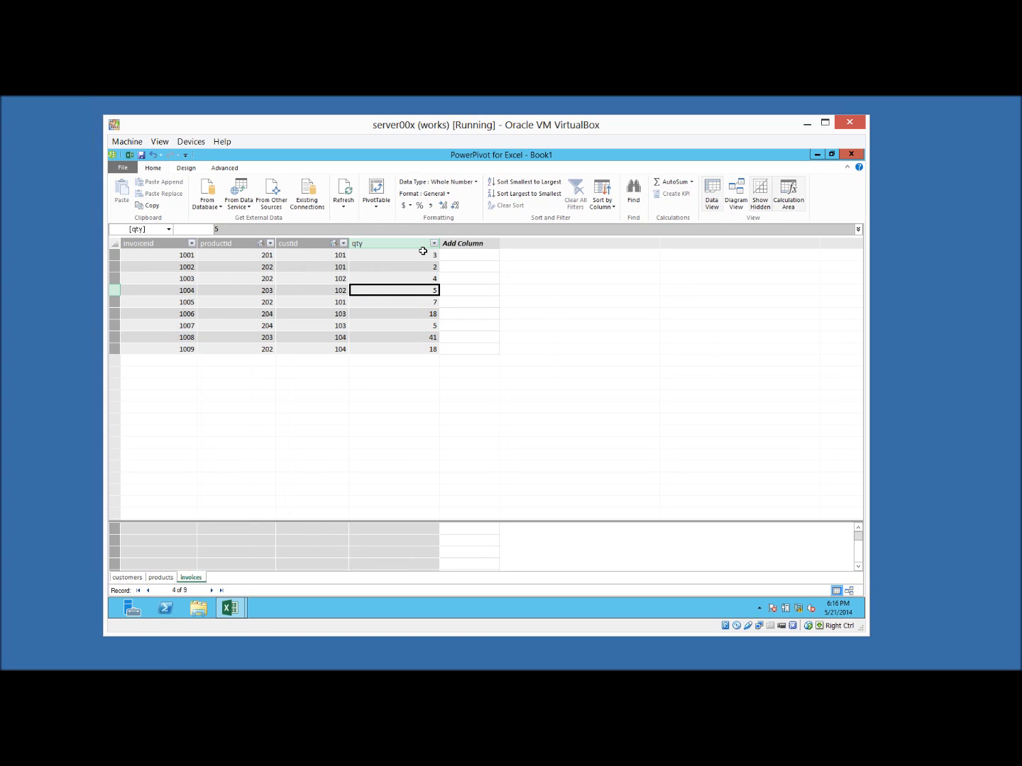
pyautogui.click(420, 279)
pyautogui.click(420, 293)
pyautogui.click(418, 254)
# - Add an empty column named TotalCost to the invoices table and select its first cell
pyautogui.click(449, 256)
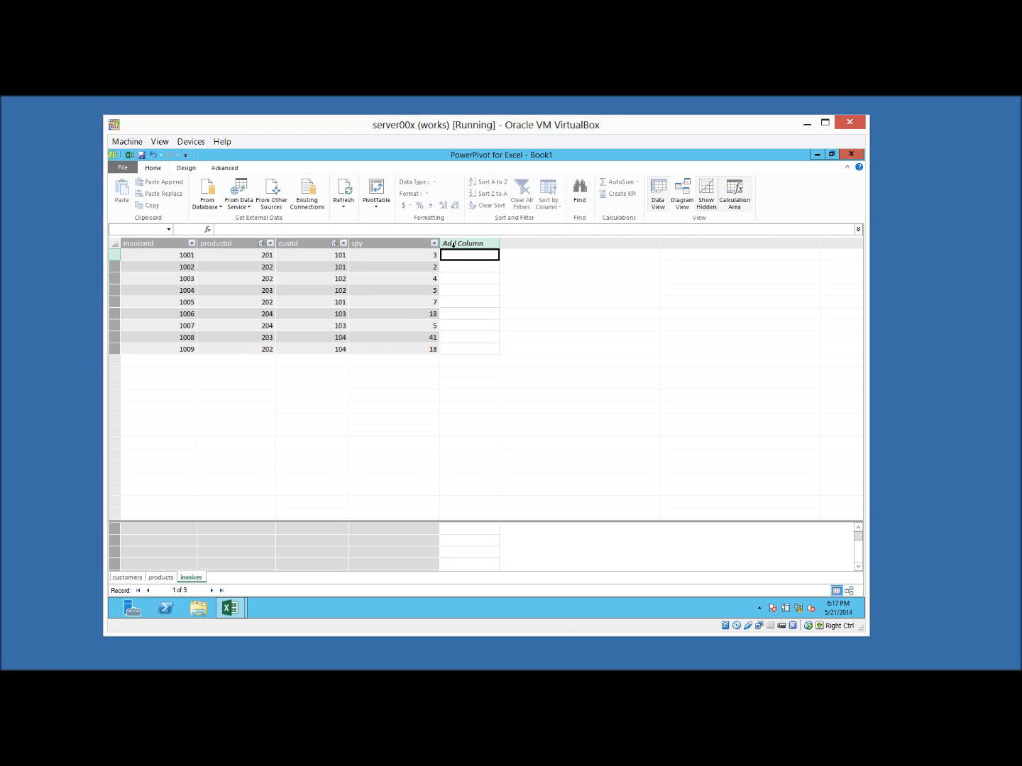
pyautogui.doubleClick(453, 244)
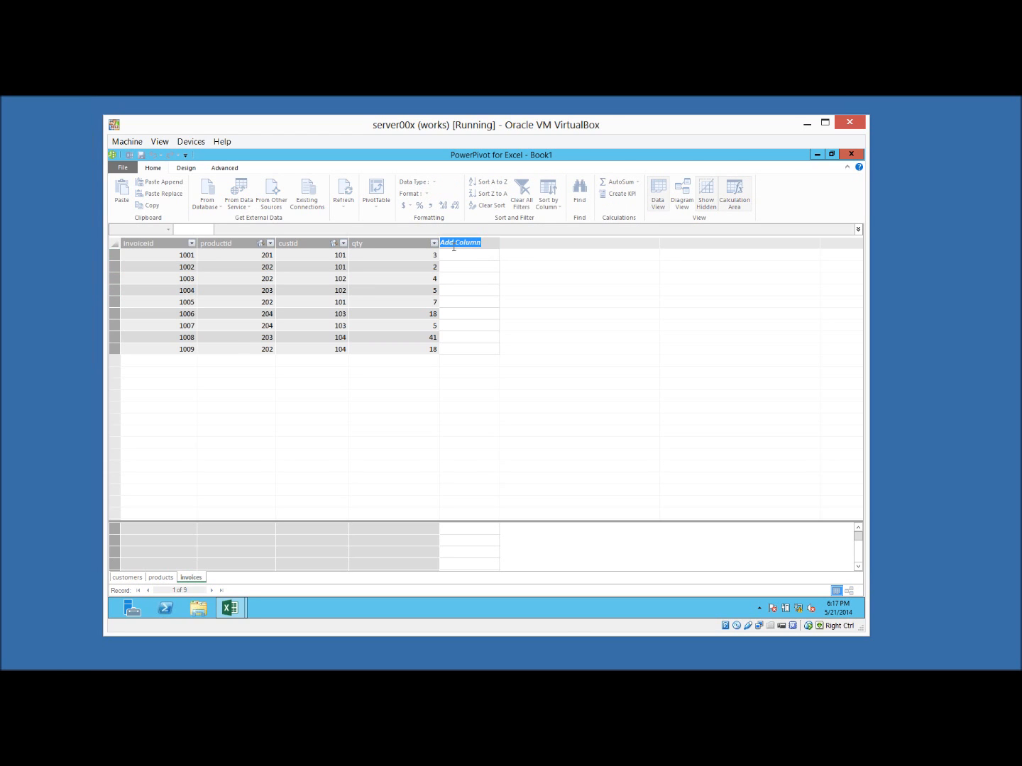
pyautogui.write('TotalCost')
pyautogui.press('Return')
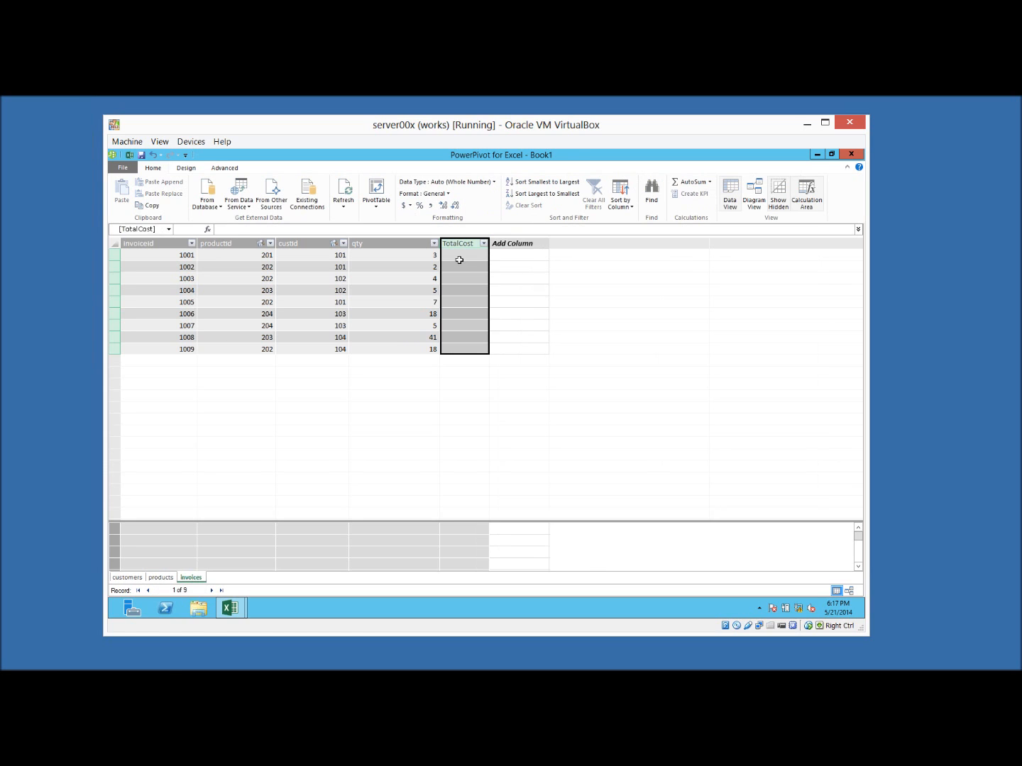
pyautogui.click(459, 255)
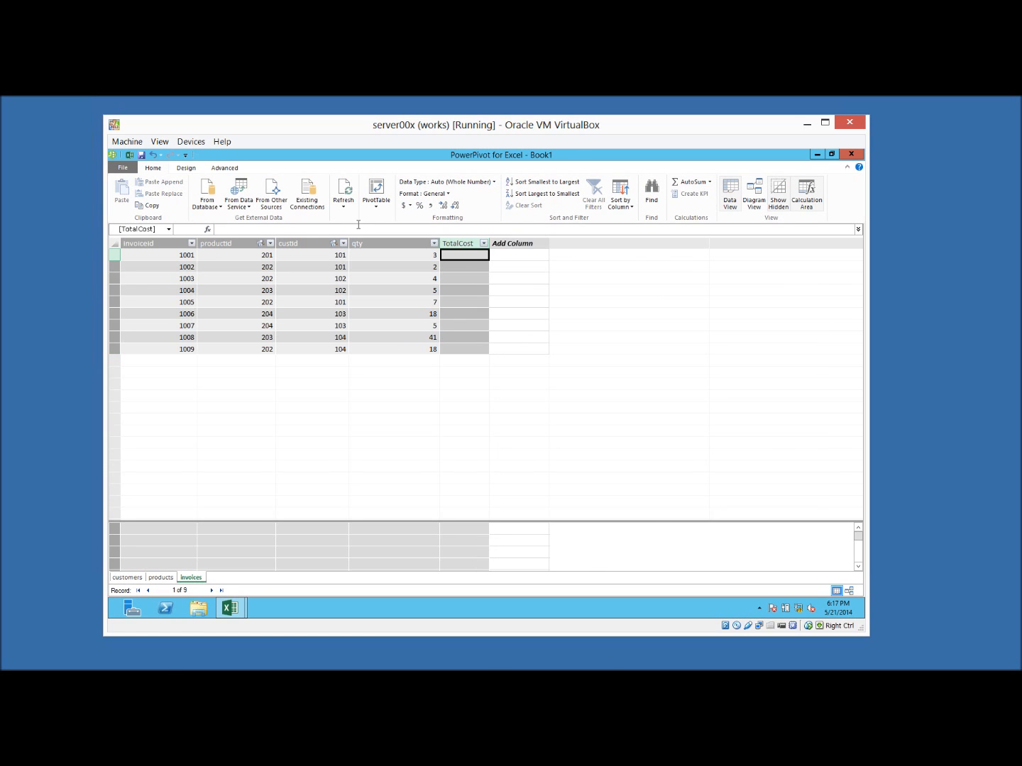
# - Add a calculated column to the invoices table with the formula =related(products[price]) * [qty]
pyautogui.click(313, 231)
pyautogui.write('=related(products[price]) * [qty')
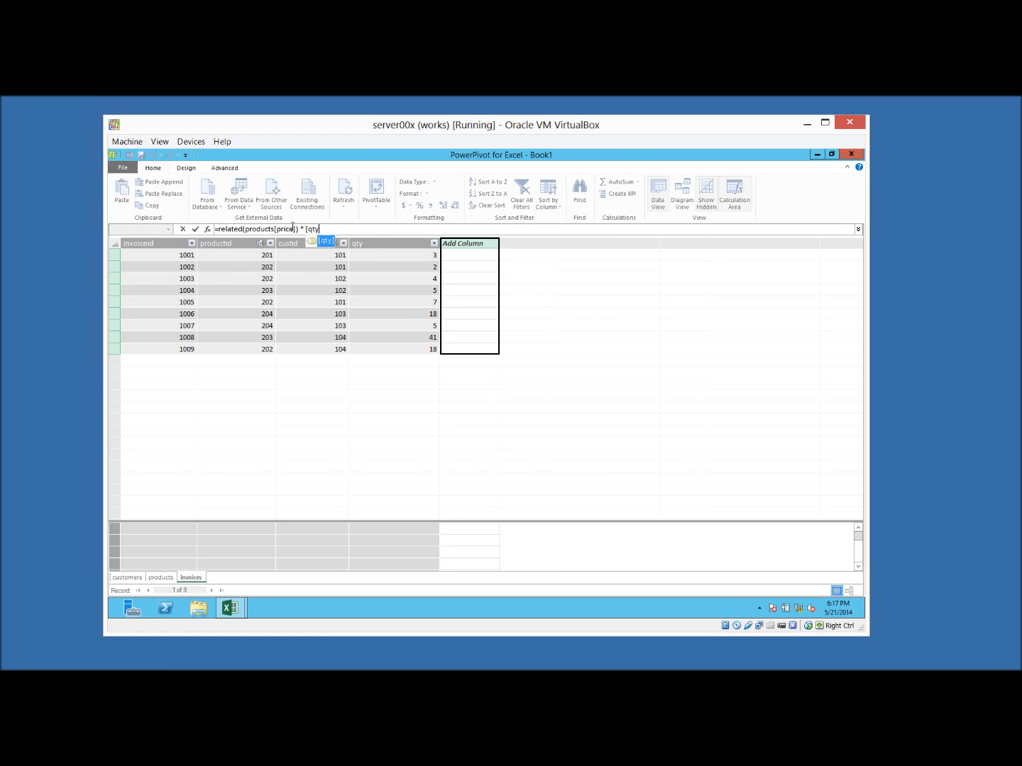
pyautogui.write(']')
pyautogui.press('Return')
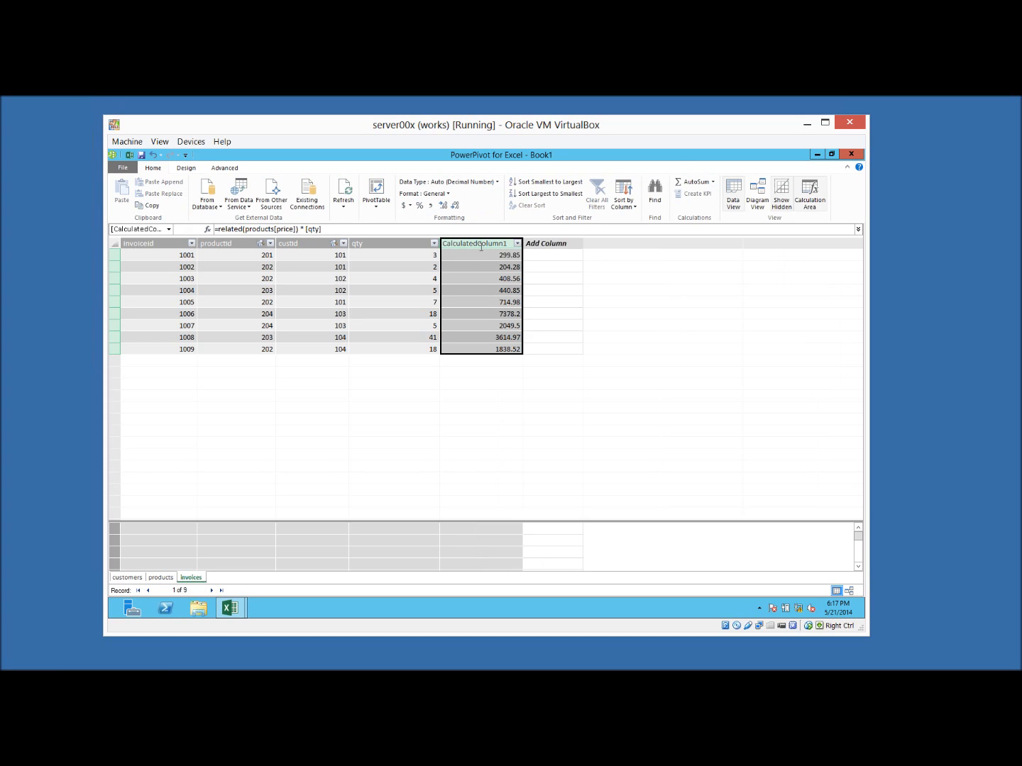
# - Rename the calculated column in invoices as TotalCost and format it as English (United States) dollar currency
pyautogui.doubleClick(481, 246)
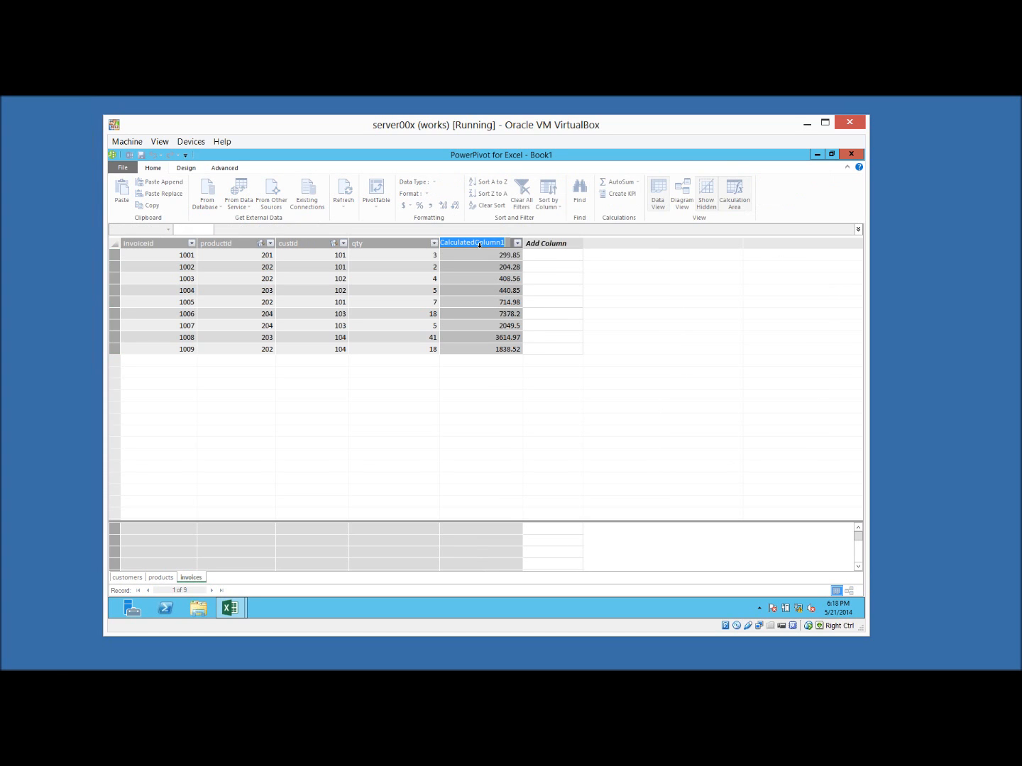
pyautogui.write('TotalCost')
pyautogui.press('Return')
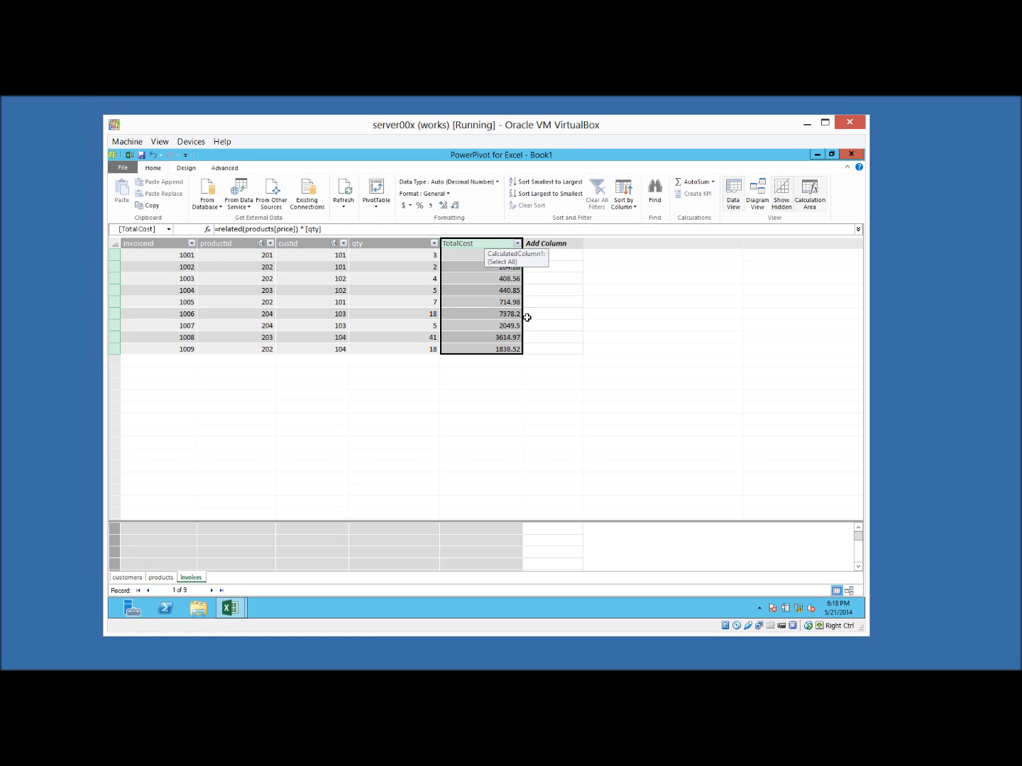
pyautogui.click(410, 205)
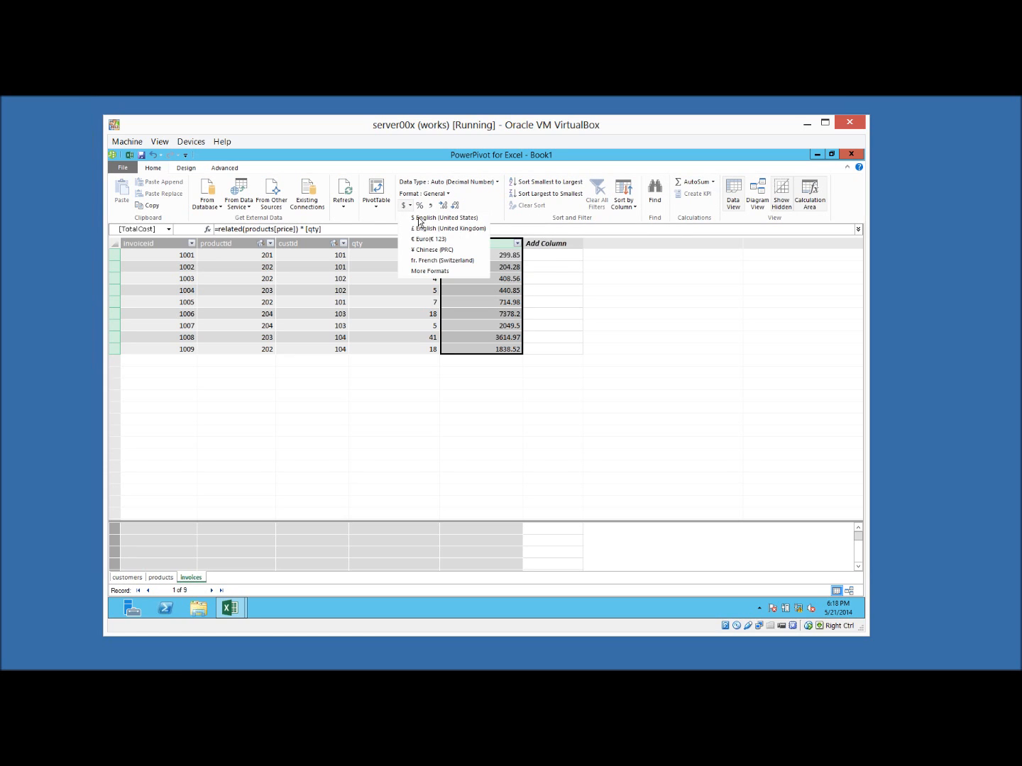
pyautogui.click(422, 218)
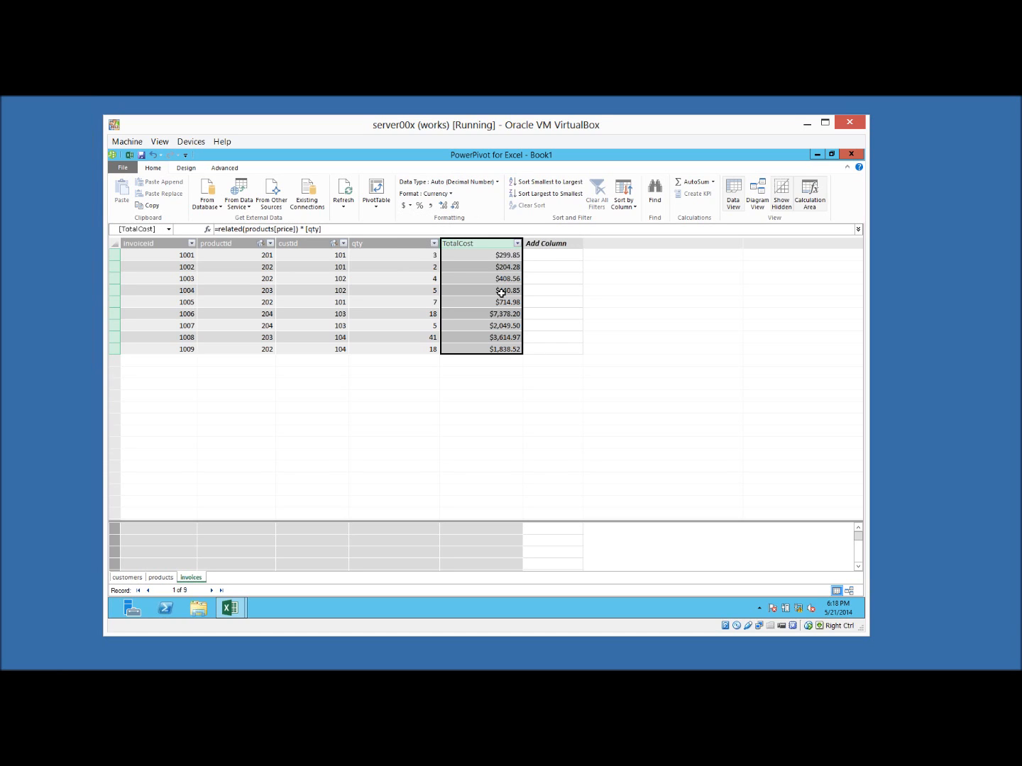
# - Review the TotalCost values row by row and examine the RELATED function in the column's formula
pyautogui.click(504, 347)
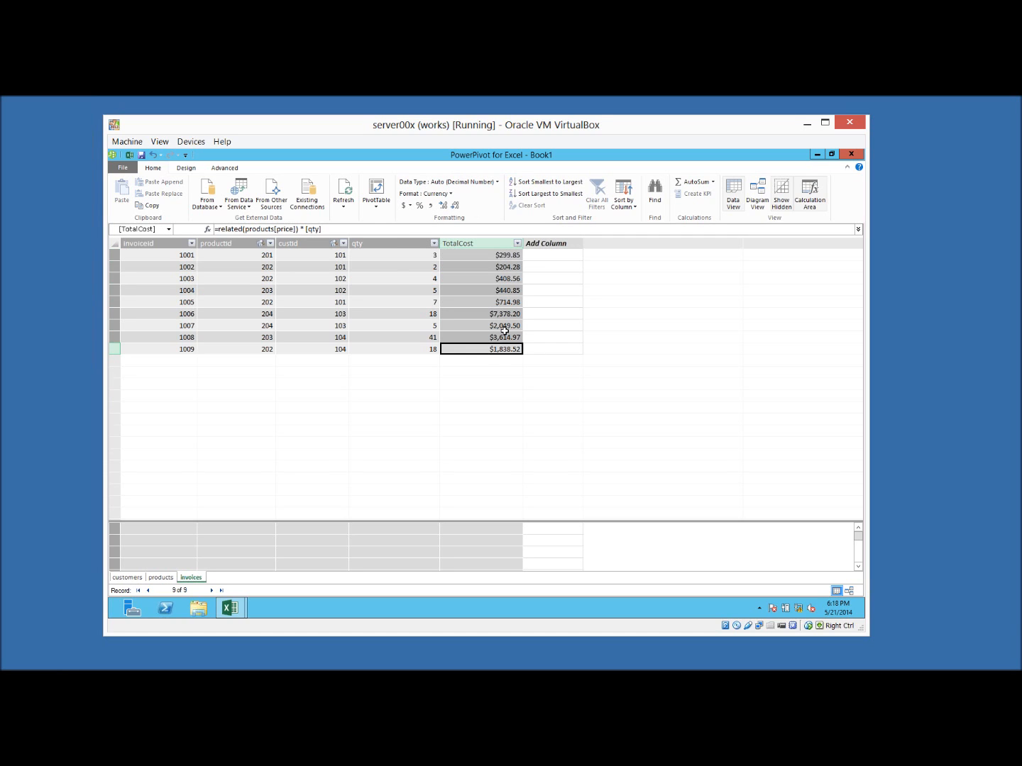
pyautogui.click(504, 334)
pyautogui.click(507, 290)
pyautogui.press('Up')
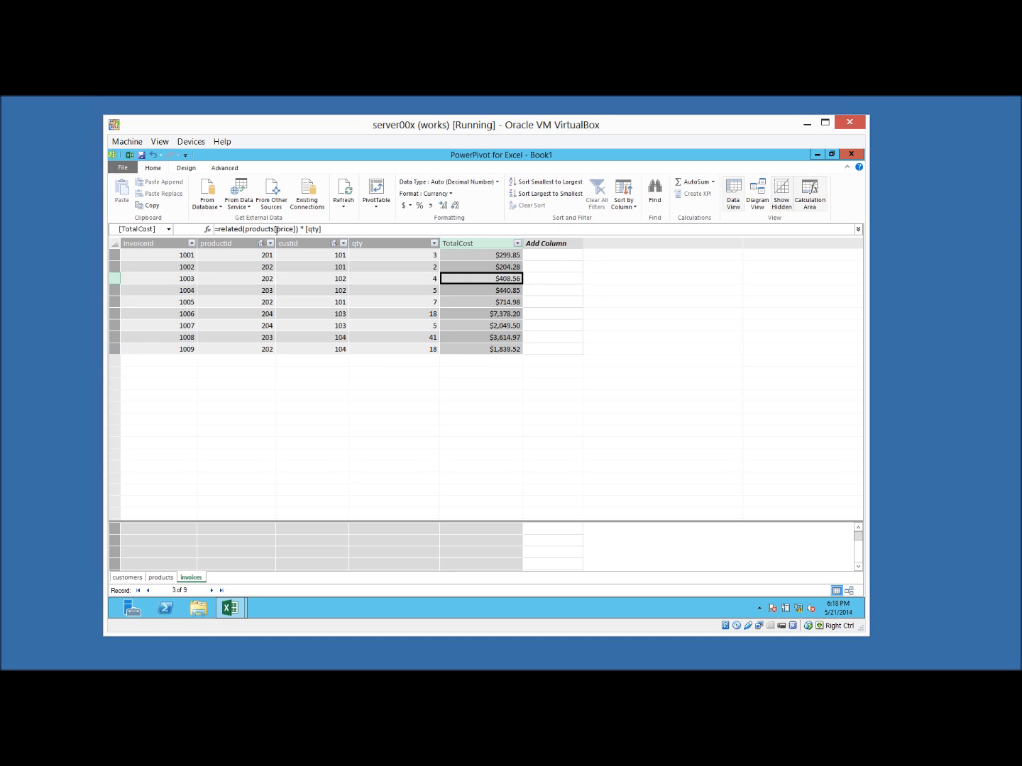
pyautogui.press('Up')
pyautogui.press('Up')
pyautogui.click(250, 230)
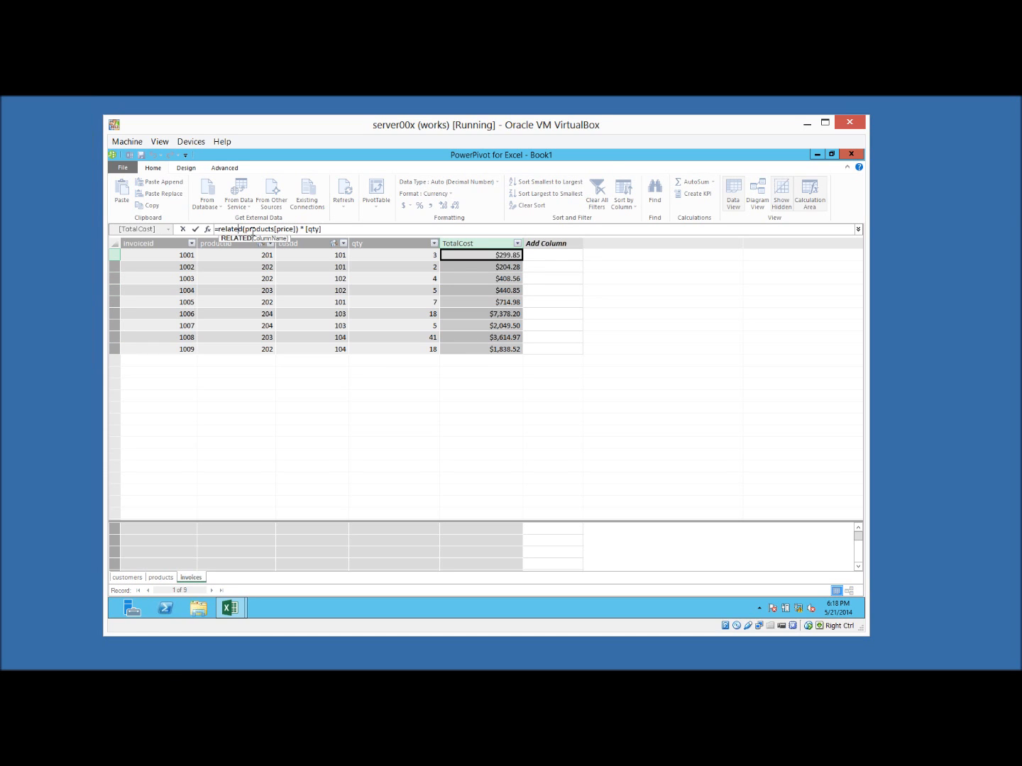
pyautogui.click(280, 229)
pyautogui.press('Return')
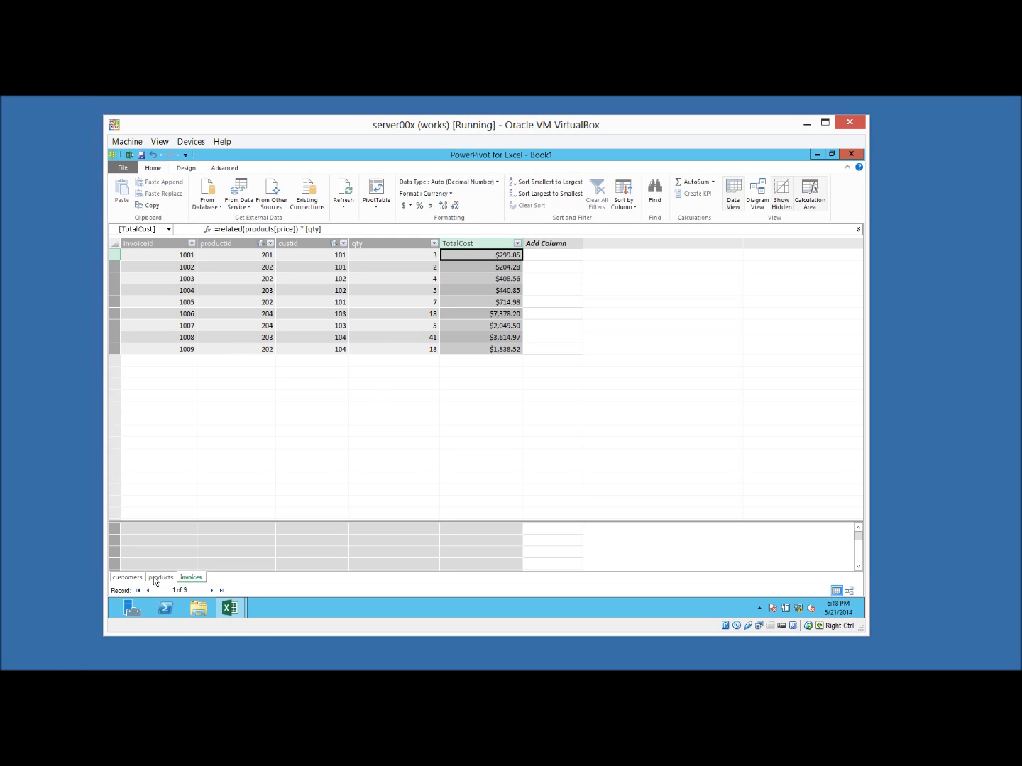
# - Check the price values in the products table that the formula uses, and return to the invoices table
pyautogui.click(156, 580)
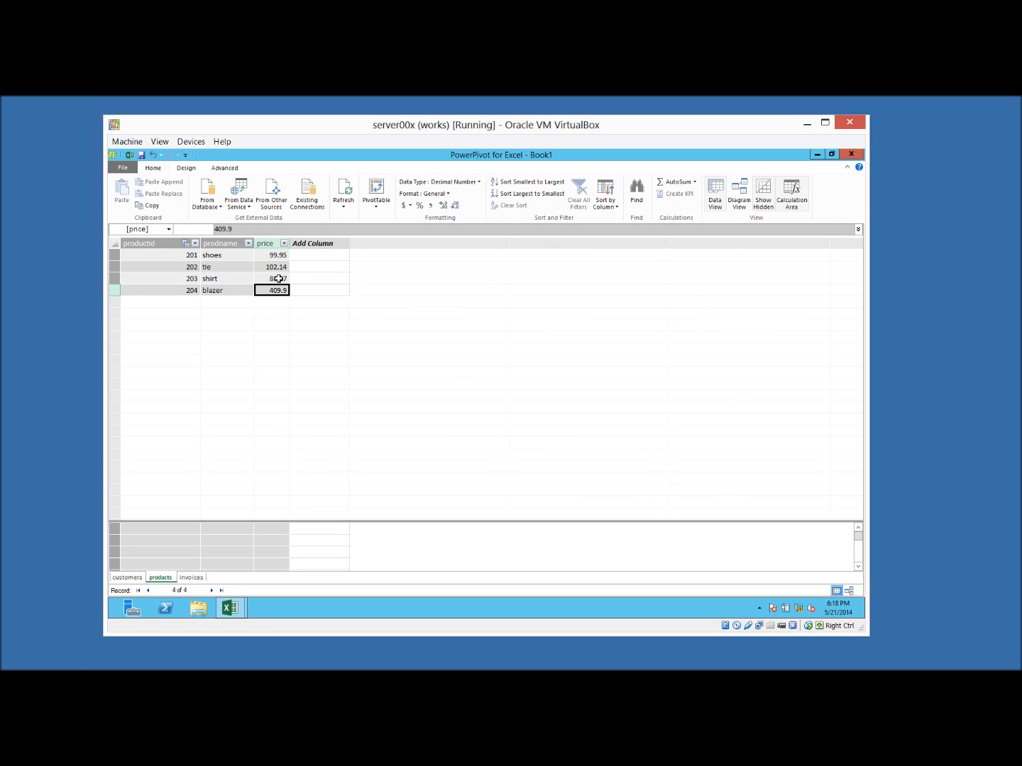
pyautogui.click(277, 276)
pyautogui.click(277, 255)
pyautogui.click(192, 579)
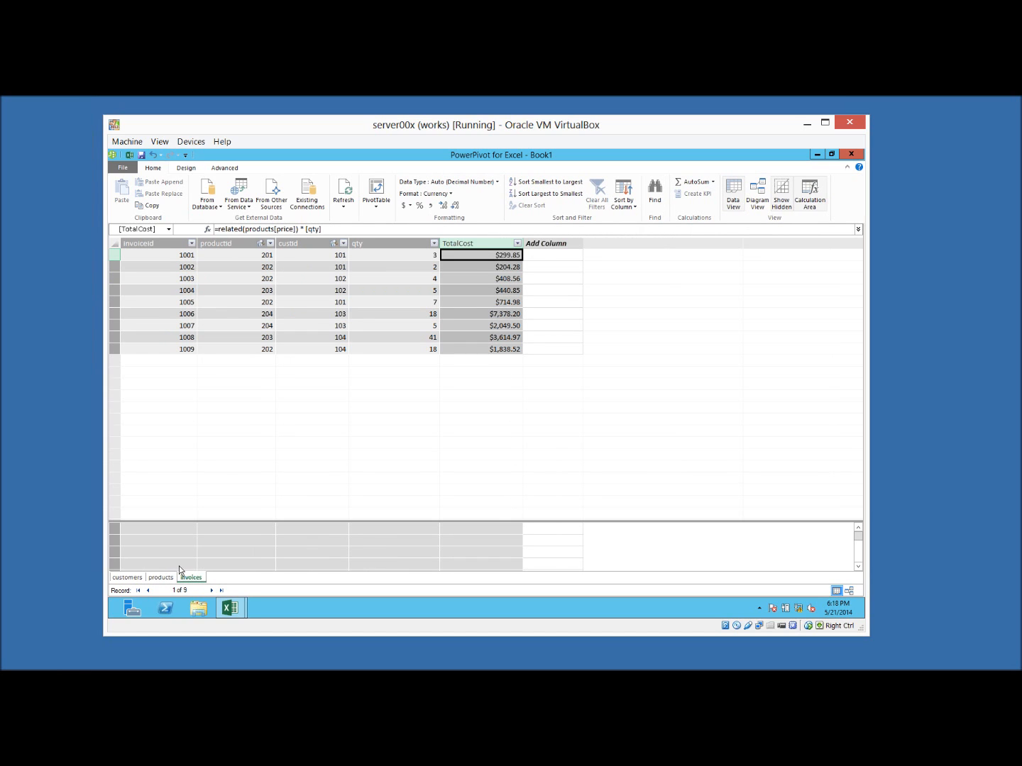
# - Insert a PivotTable based on the data model in a new worksheet
pyautogui.click(377, 202)
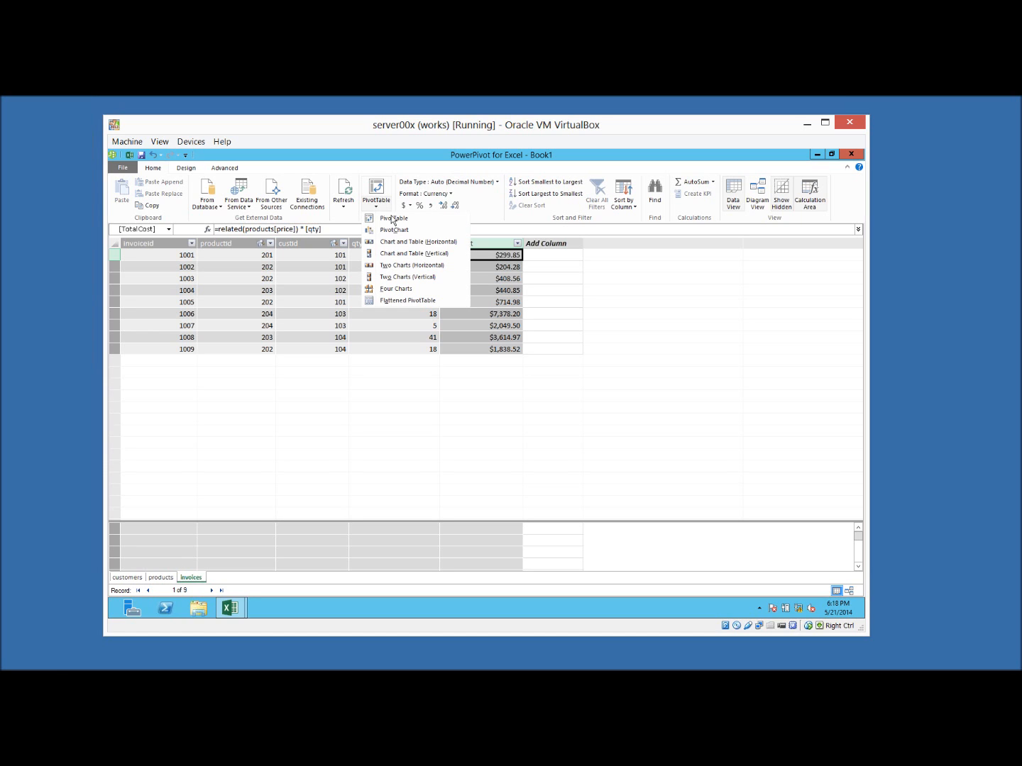
pyautogui.click(393, 220)
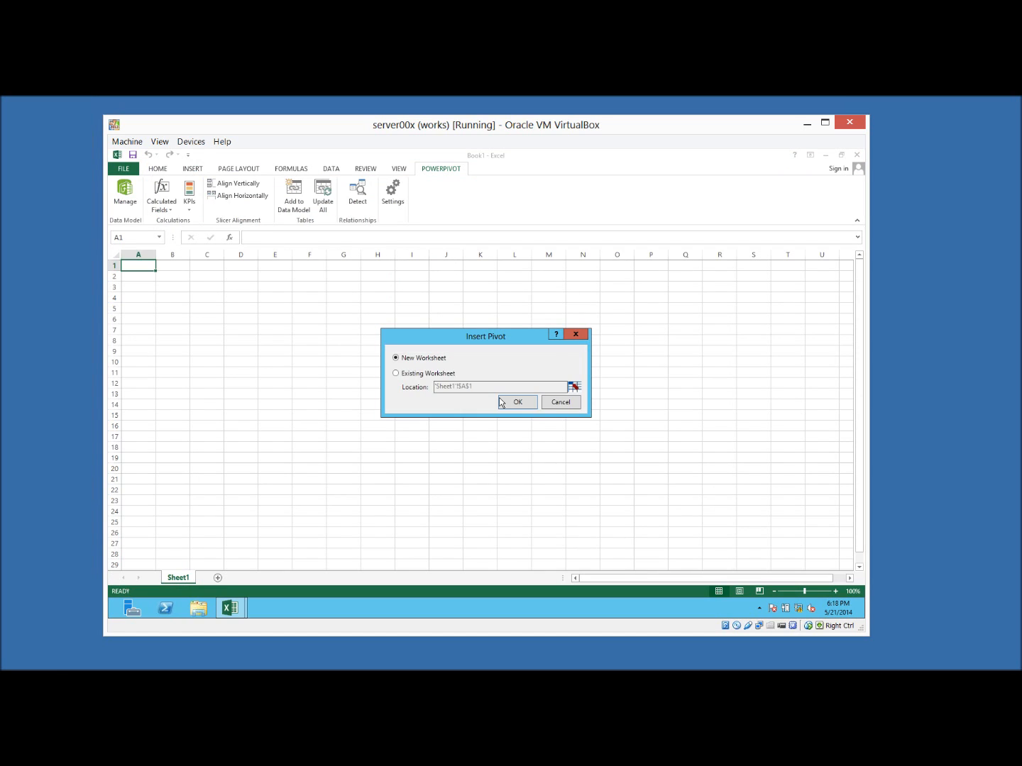
pyautogui.click(515, 402)
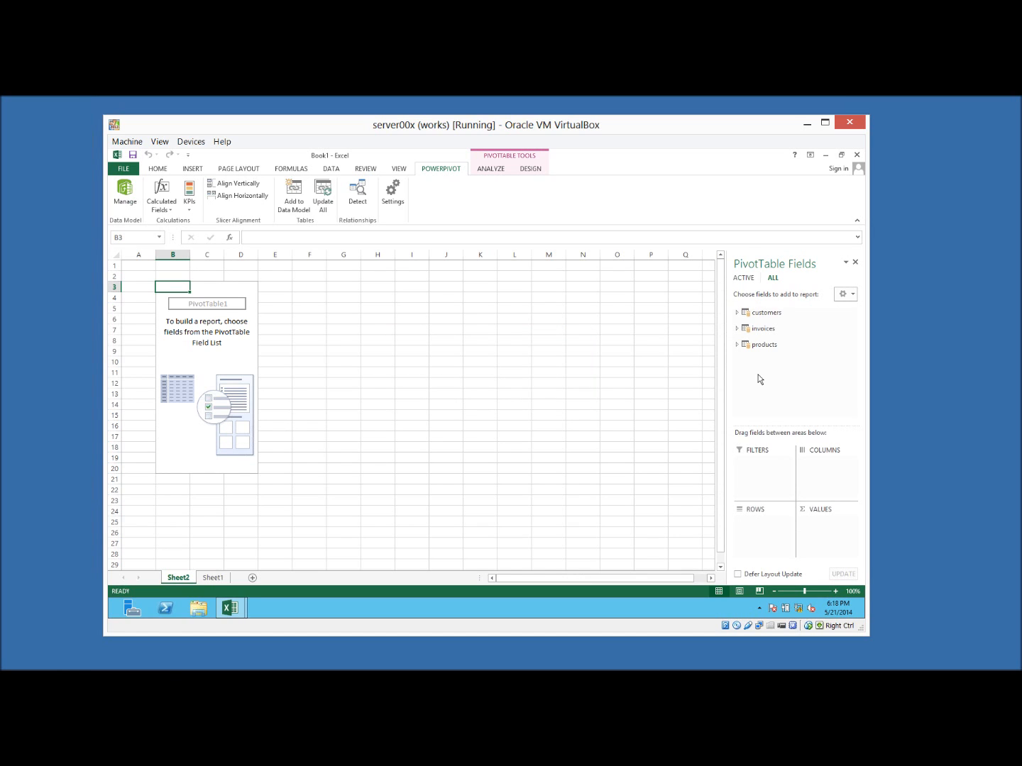
# - Expand the products, invoices and customers tables in the PivotTable field list and browse their fields
pyautogui.click(737, 344)
pyautogui.click(736, 344)
pyautogui.click(737, 328)
pyautogui.click(736, 311)
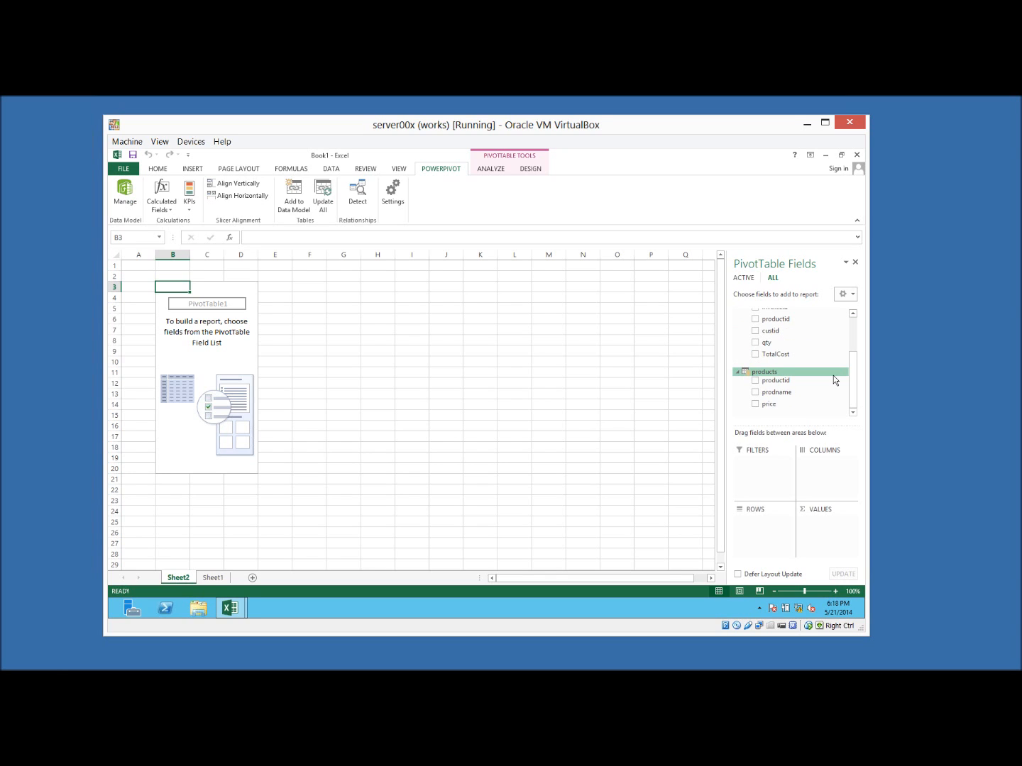
pyautogui.scroll(-3, 781, 361)
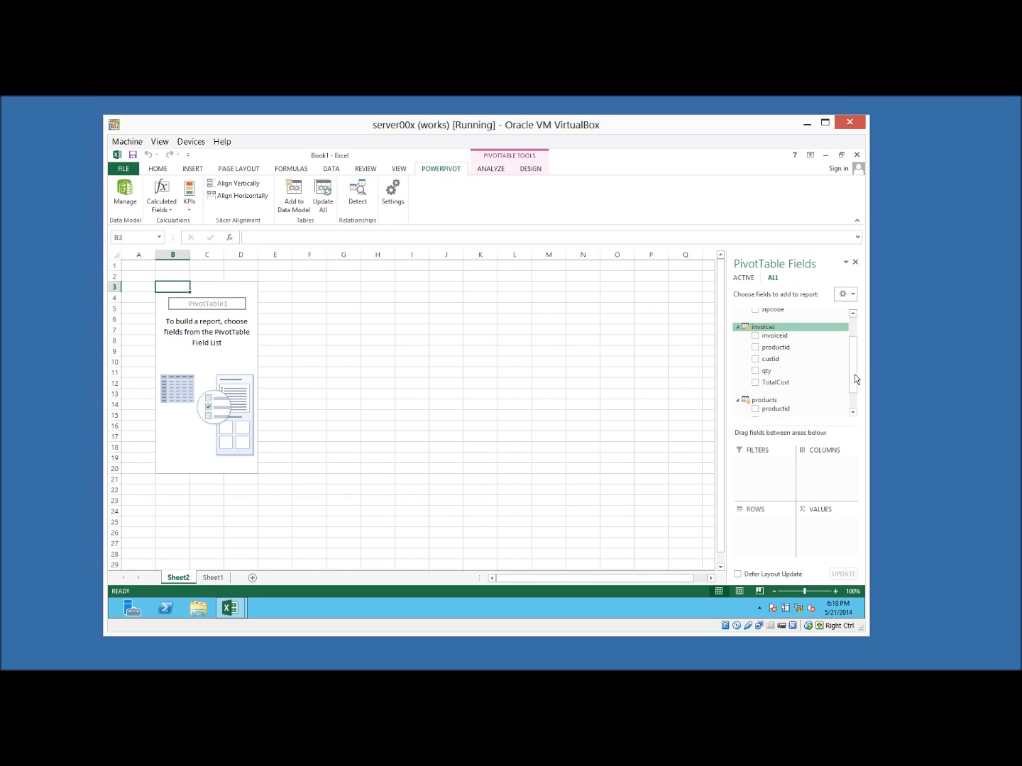
# - Add corpname and prodname as PivotTable rows and TotalCost from the invoices table as the summed value
pyautogui.scroll(3, 763, 341)
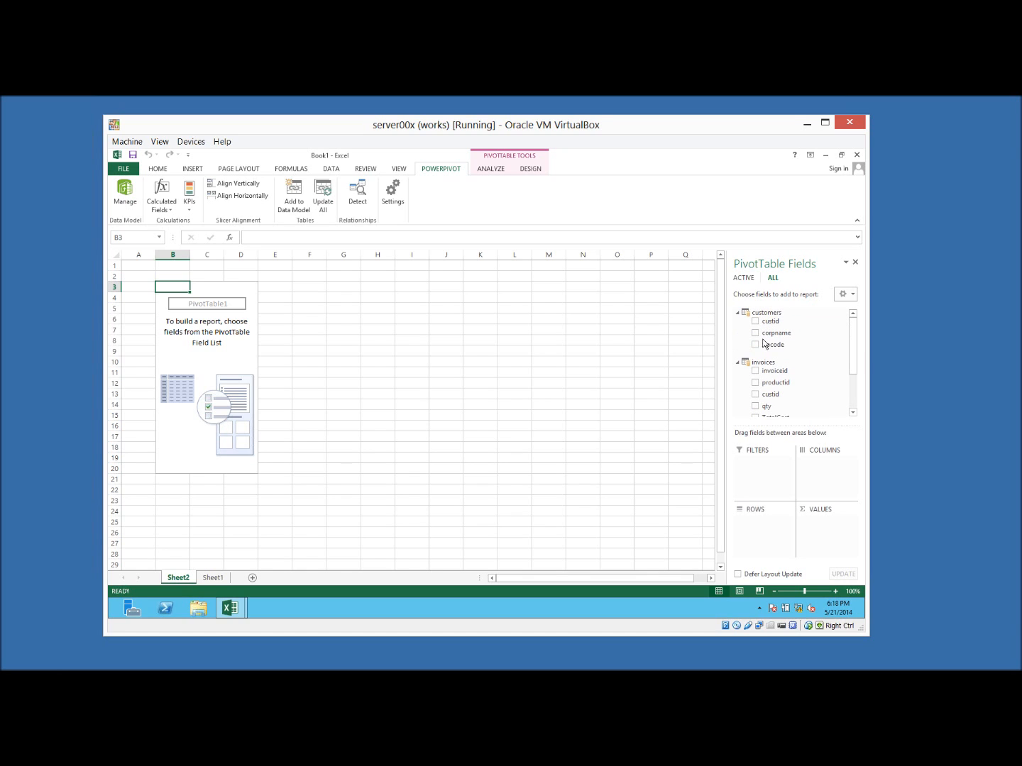
pyautogui.click(756, 332)
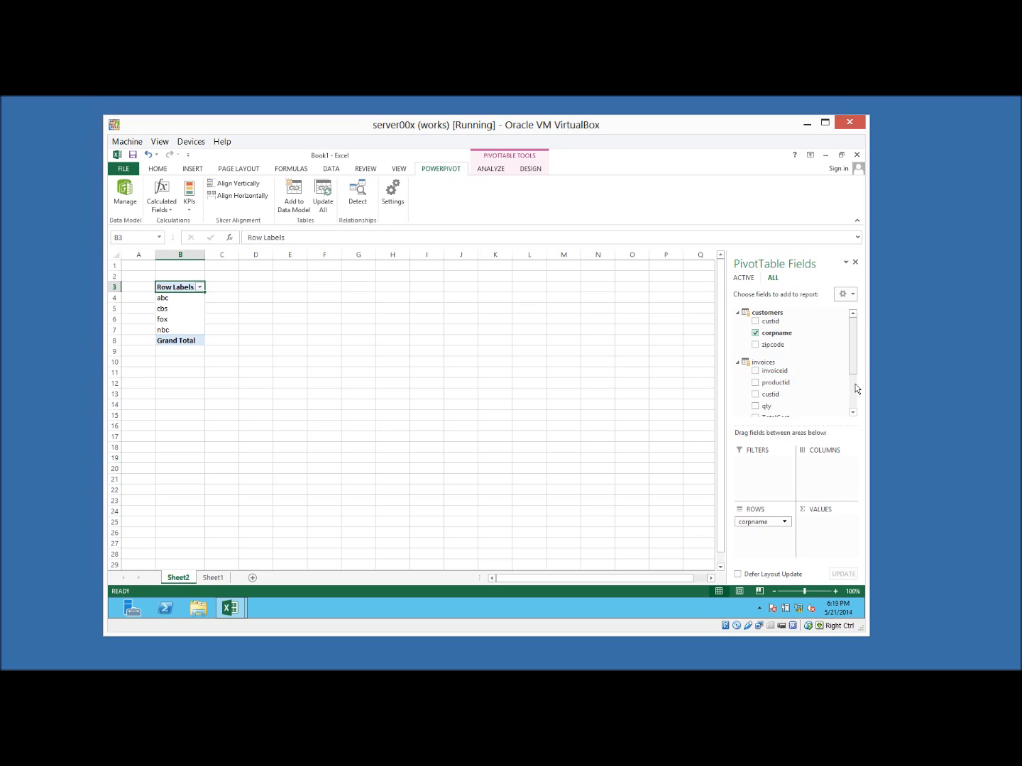
pyautogui.scroll(-1, 798, 383)
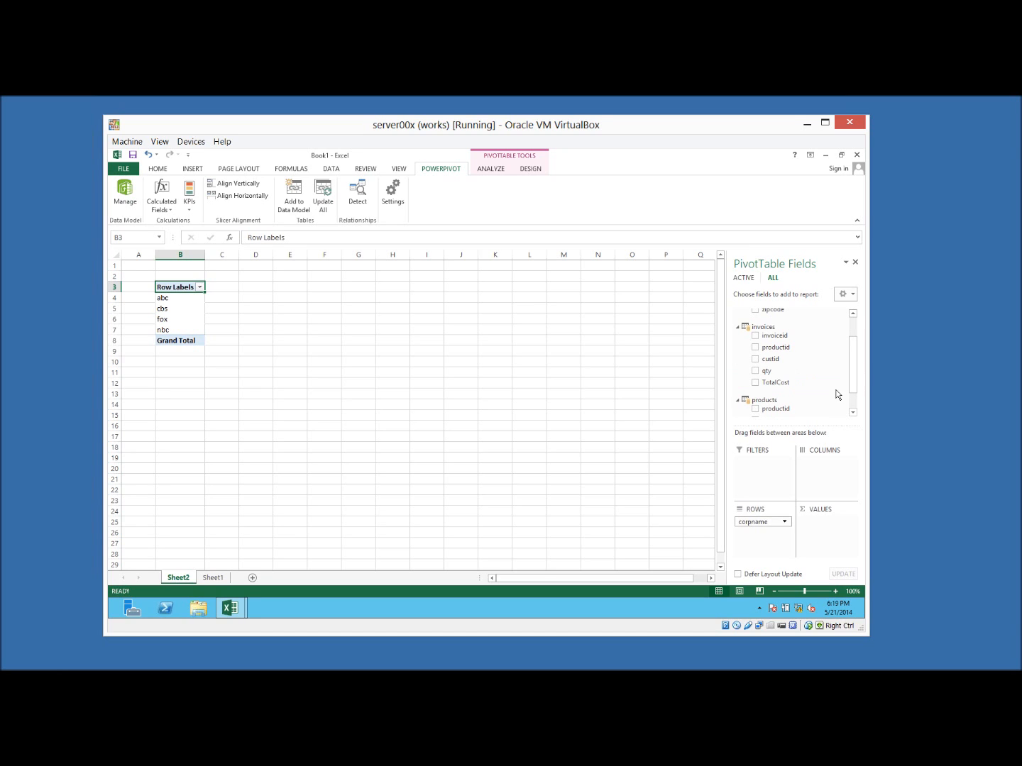
pyautogui.scroll(-1, 852, 381)
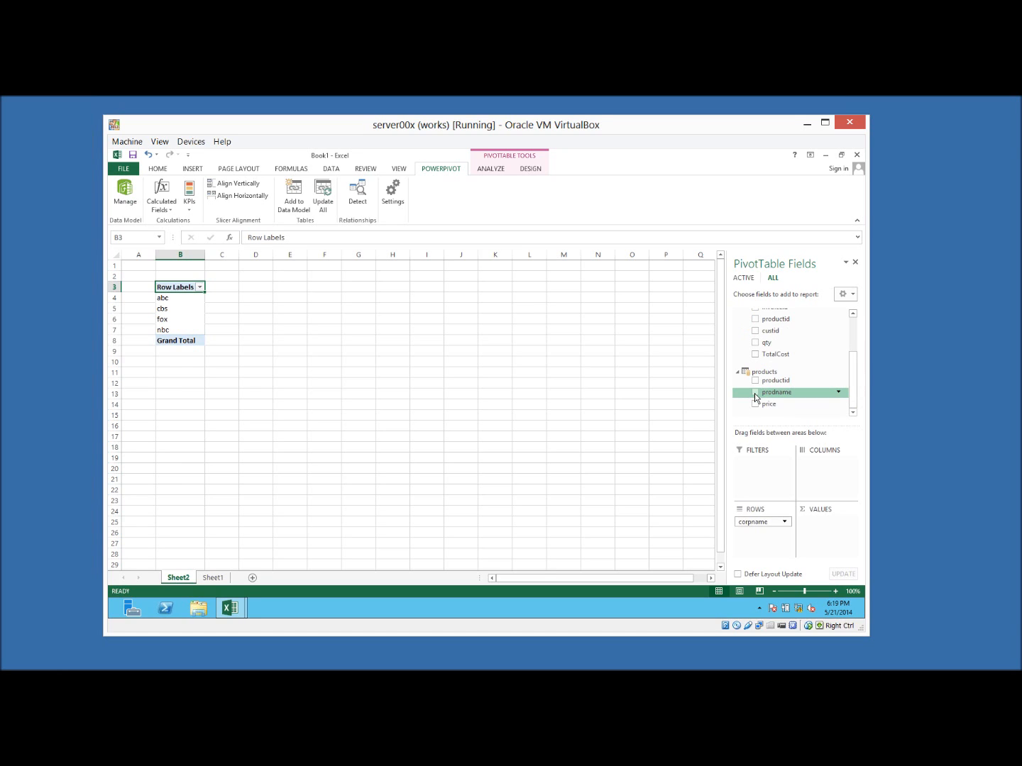
pyautogui.click(754, 393)
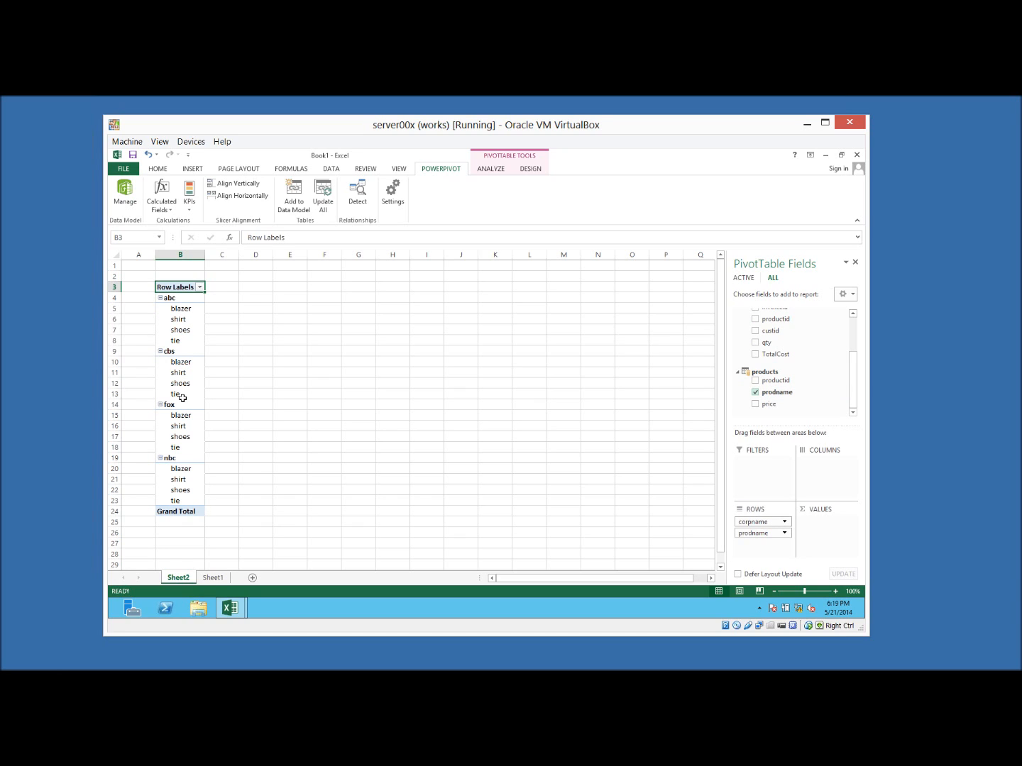
pyautogui.click(755, 354)
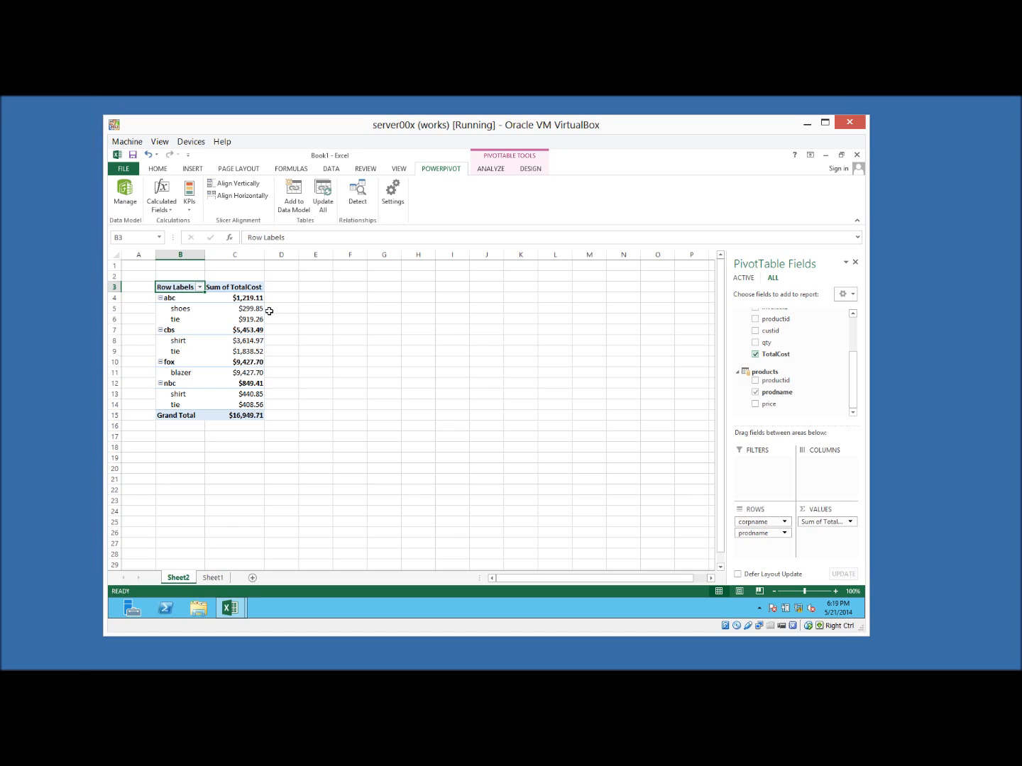
# - Collapse the abc, cbs, fox and nbc groups and review the grand total and each company's TotalCost sum
pyautogui.click(161, 298)
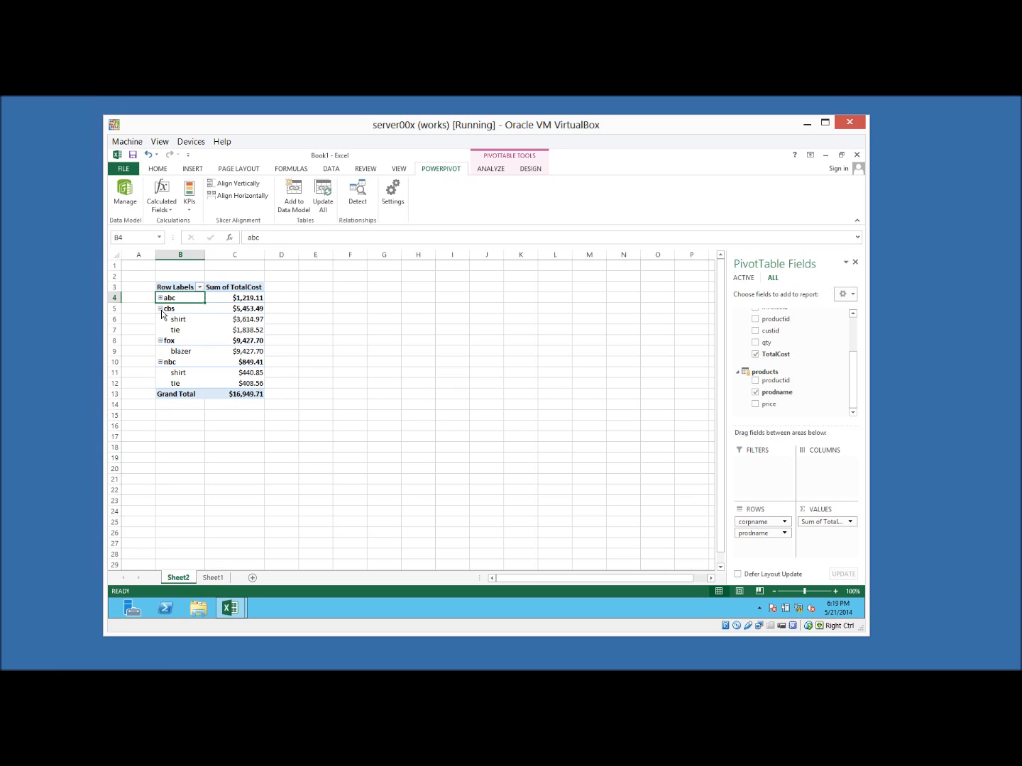
pyautogui.click(160, 310)
pyautogui.click(161, 319)
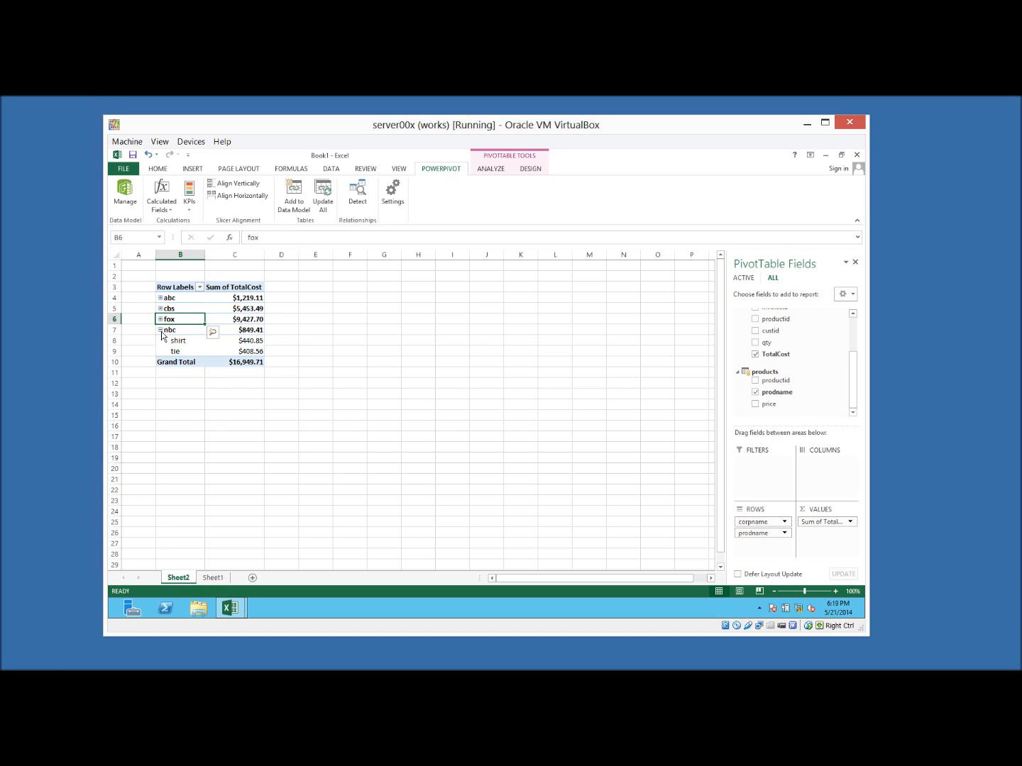
pyautogui.click(161, 329)
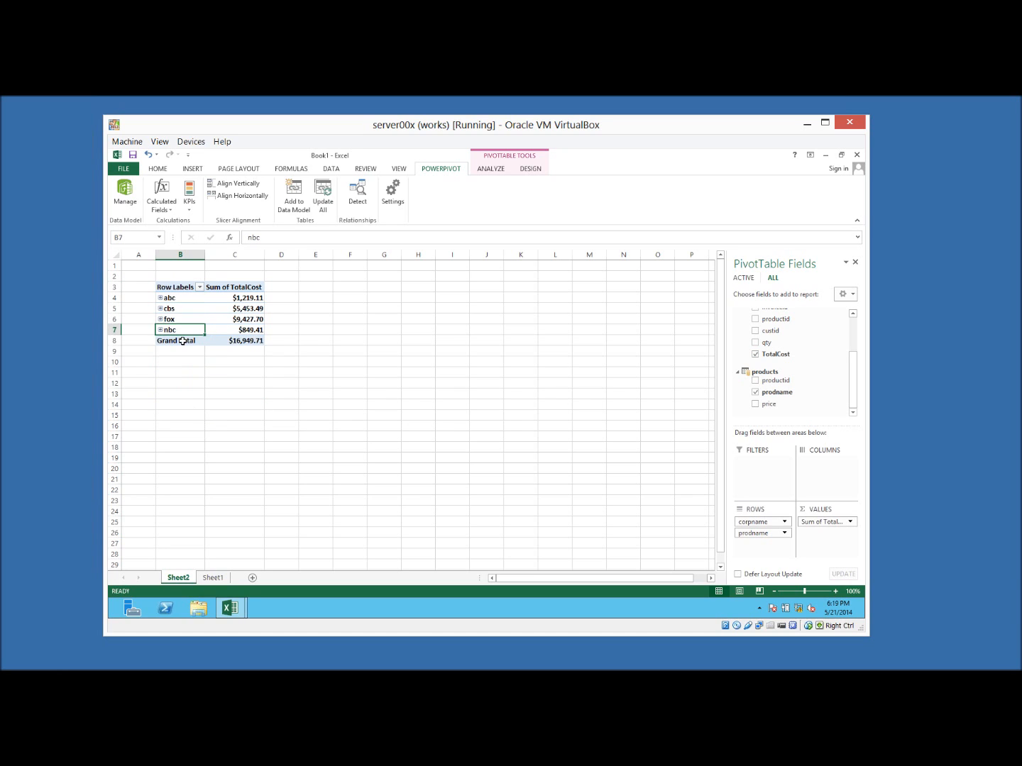
pyautogui.click(254, 342)
pyautogui.moveTo(250, 341)
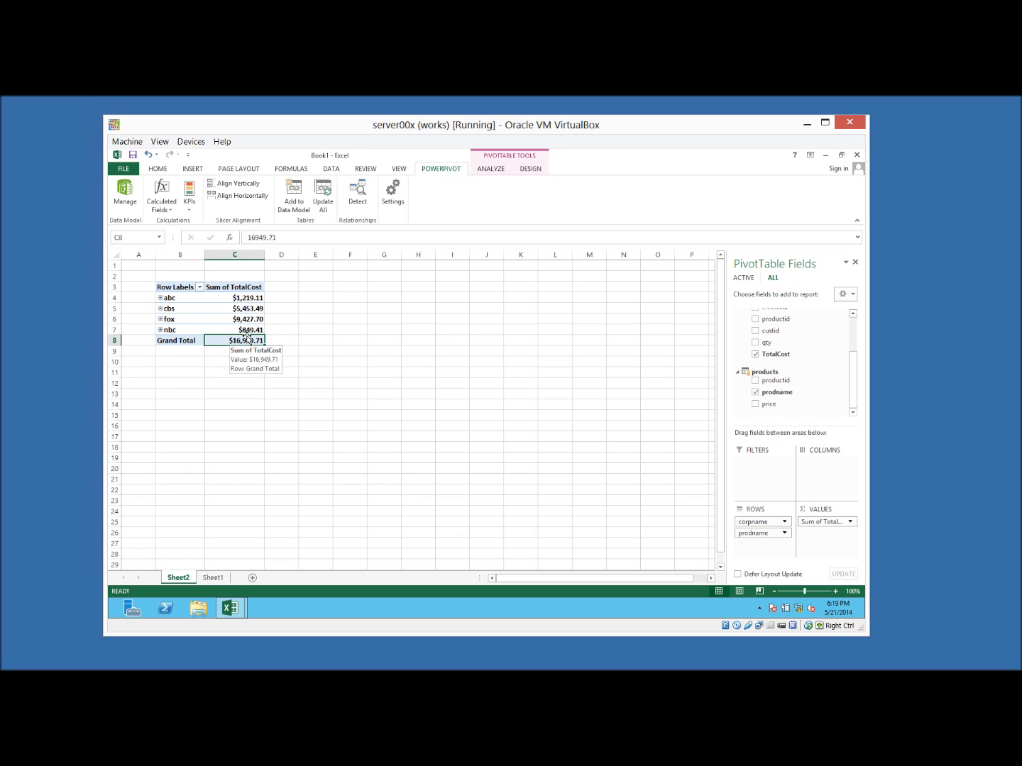
pyautogui.click(248, 330)
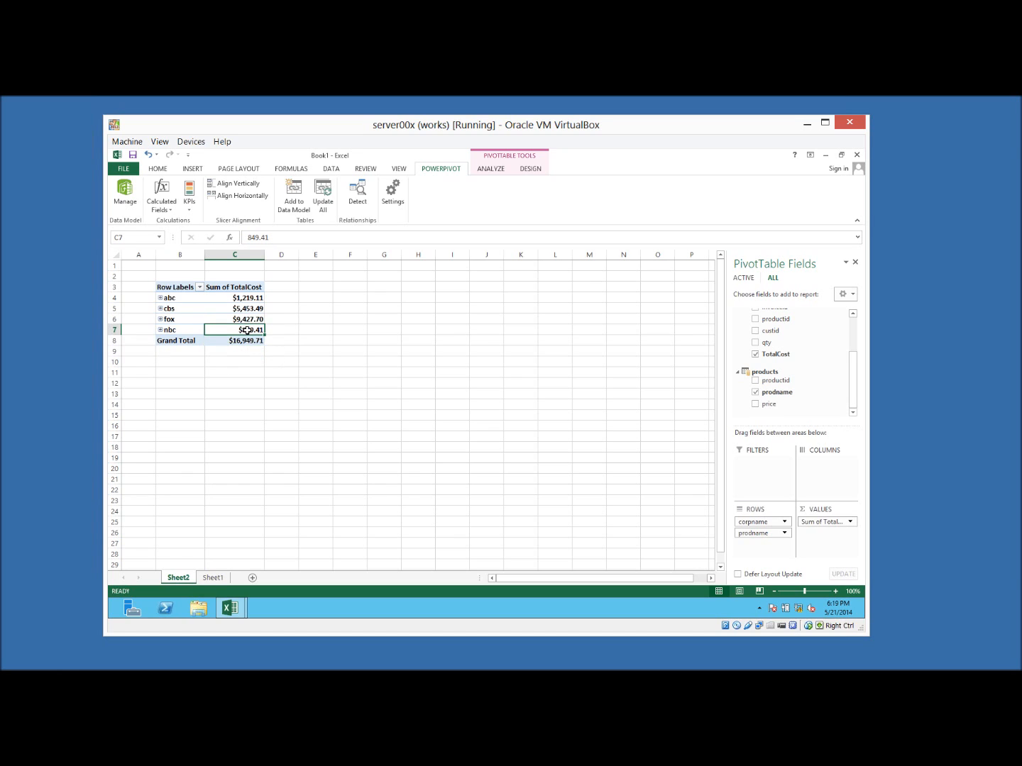
pyautogui.click(247, 320)
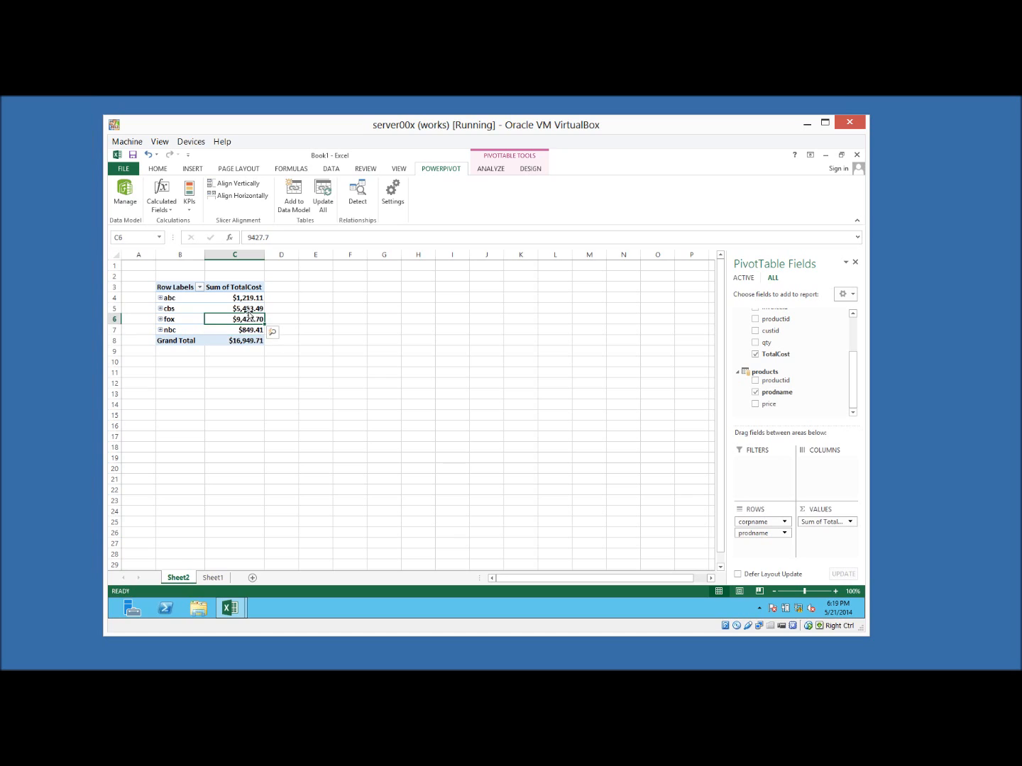
pyautogui.click(248, 310)
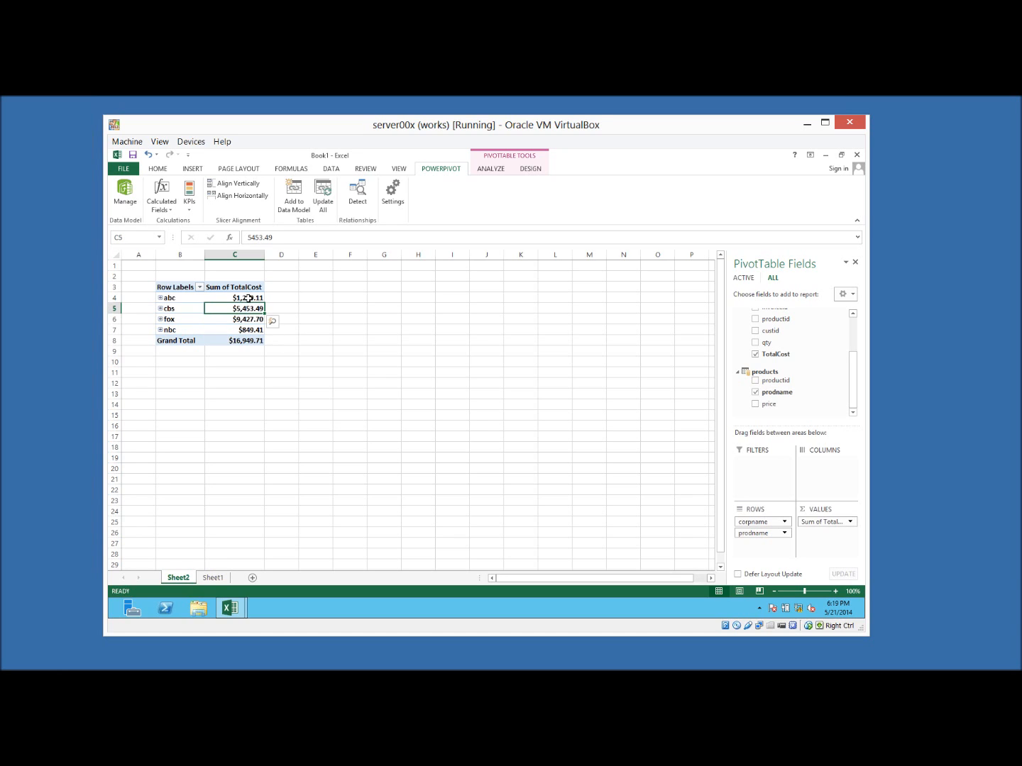
pyautogui.click(247, 299)
# - Expand the abc, cbs, fox and nbc groups again to view the products under each company
pyautogui.click(162, 299)
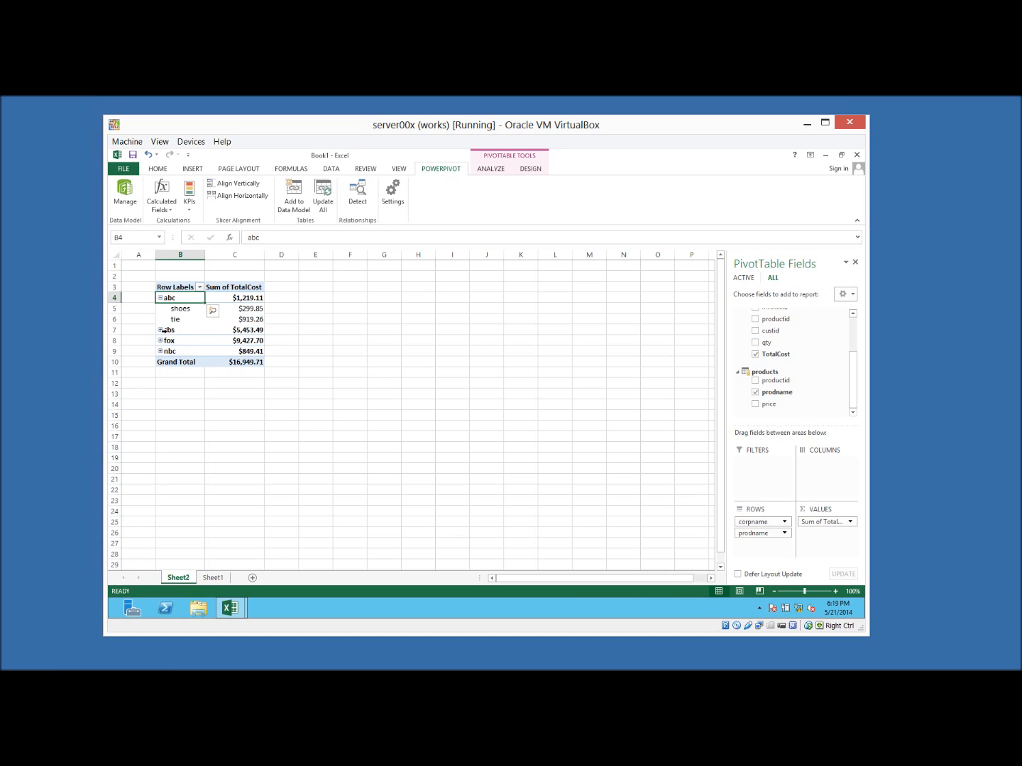
pyautogui.click(161, 330)
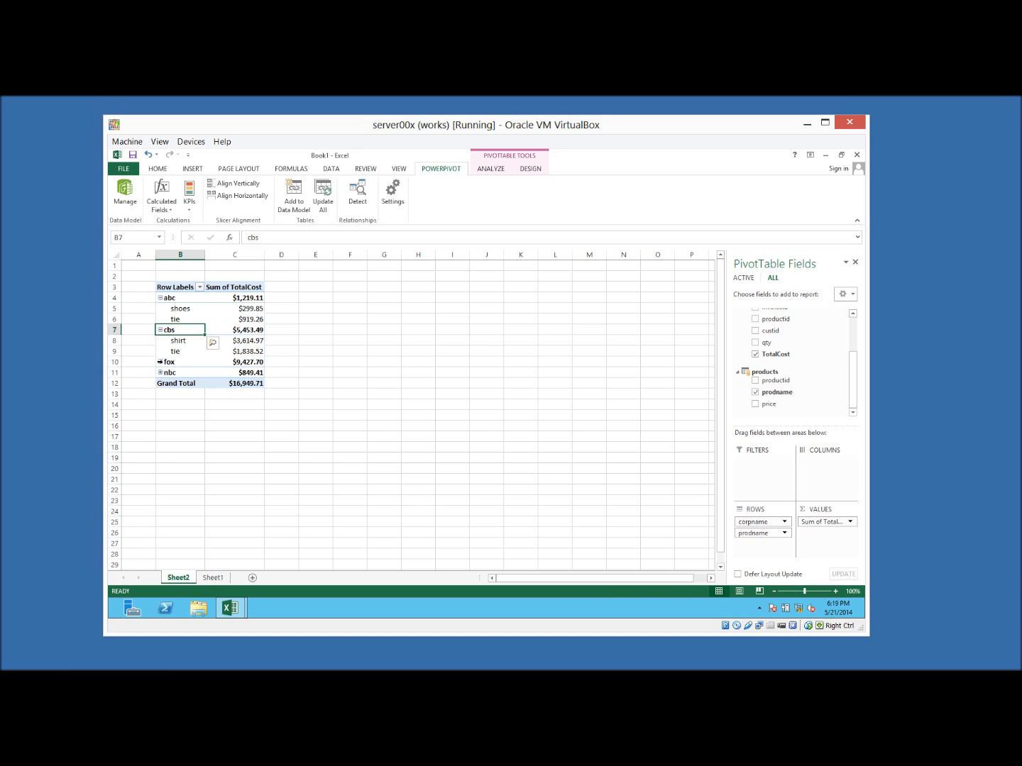
pyautogui.click(161, 360)
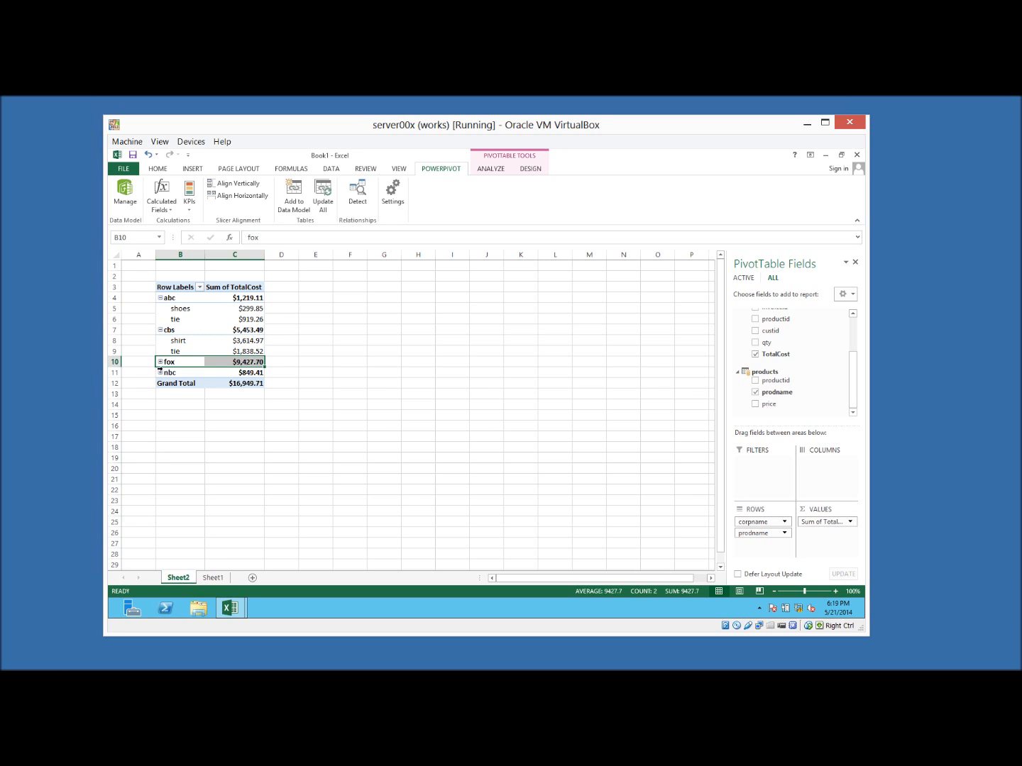
pyautogui.click(161, 362)
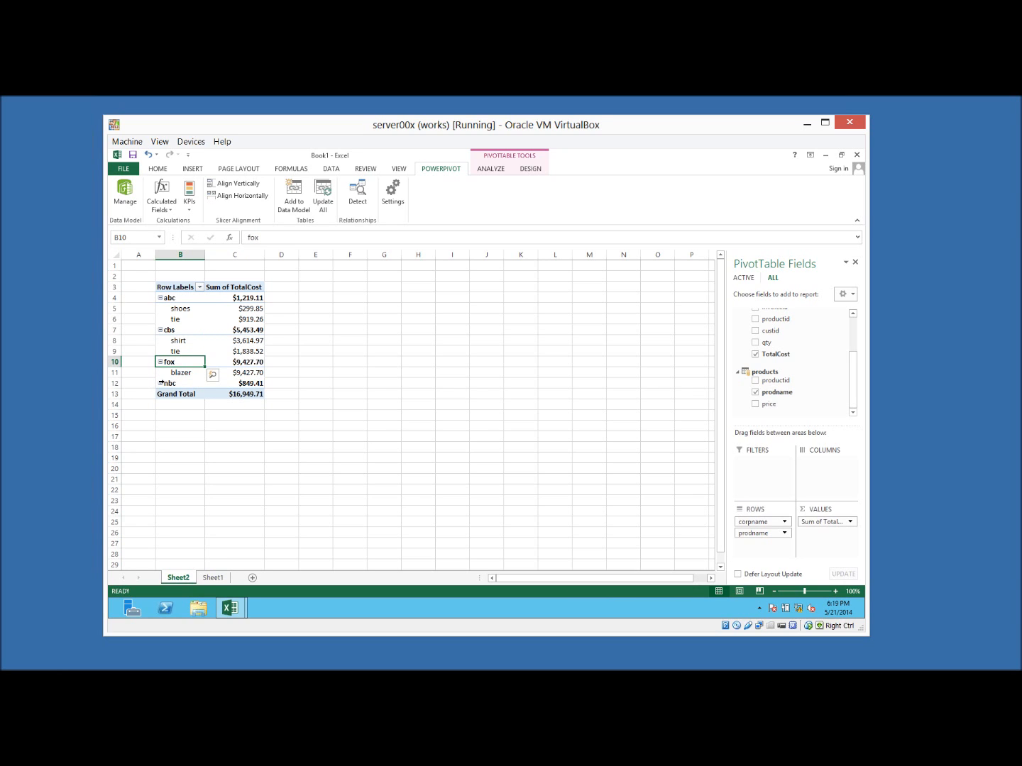
pyautogui.click(160, 384)
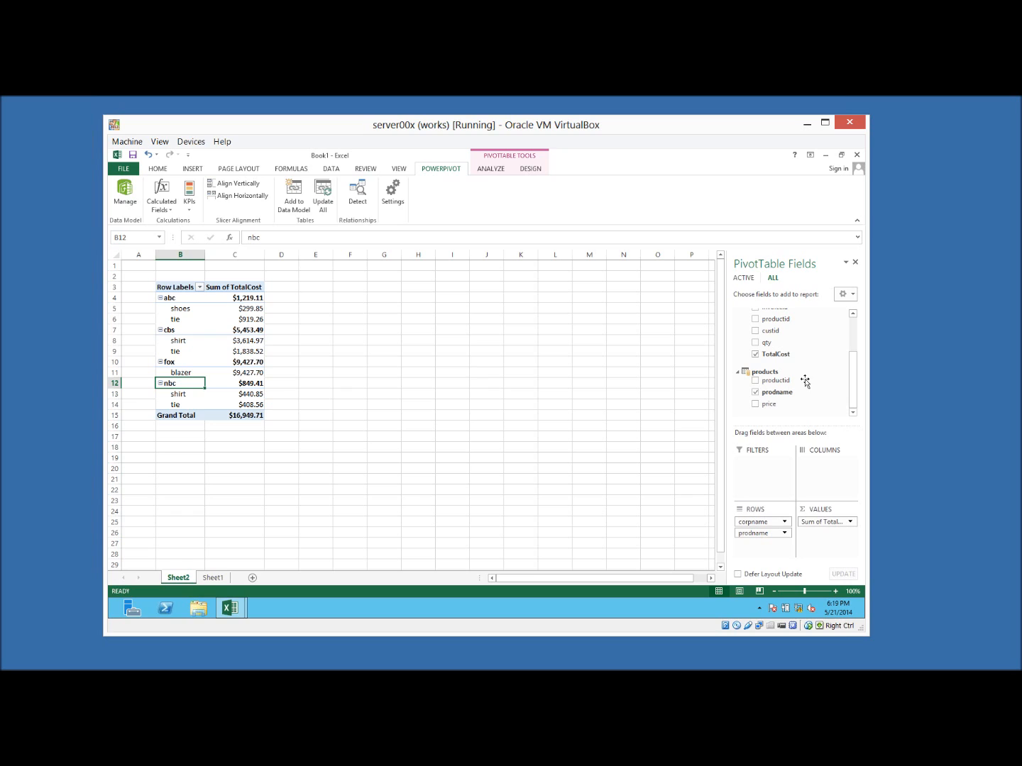
# - Move the corpname field from the PivotTable's rows to its report filters
pyautogui.scroll(2, 852, 352)
pyautogui.scroll(1, 838, 344)
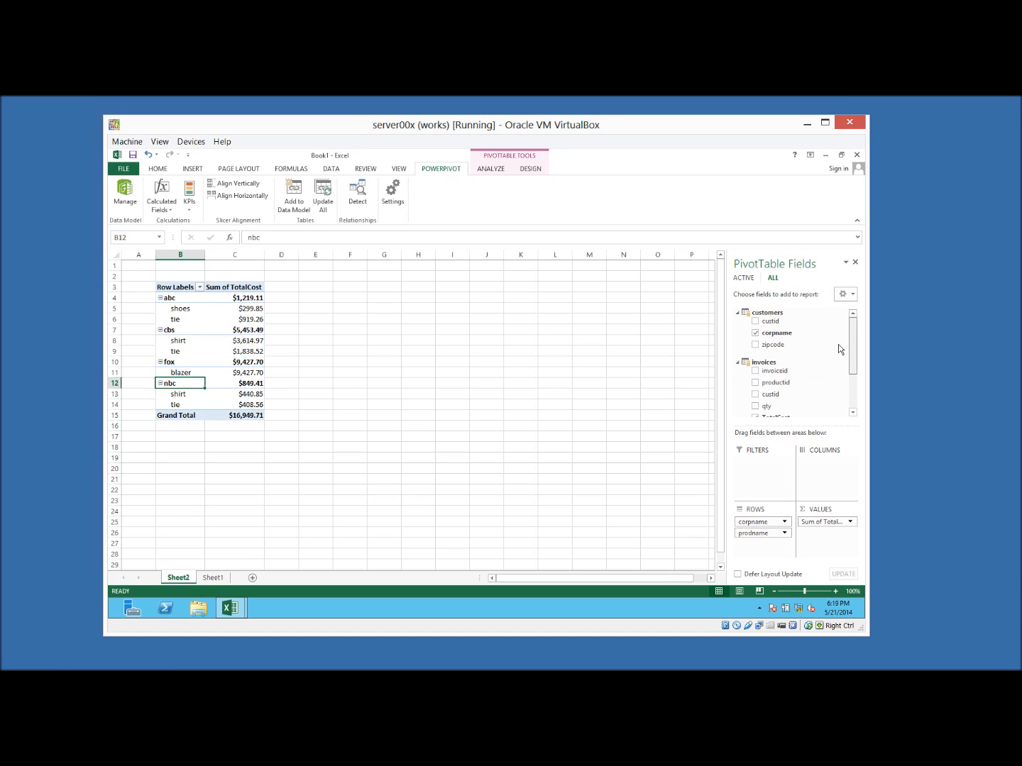
pyautogui.moveTo(753, 523); pyautogui.dragTo(757, 474)
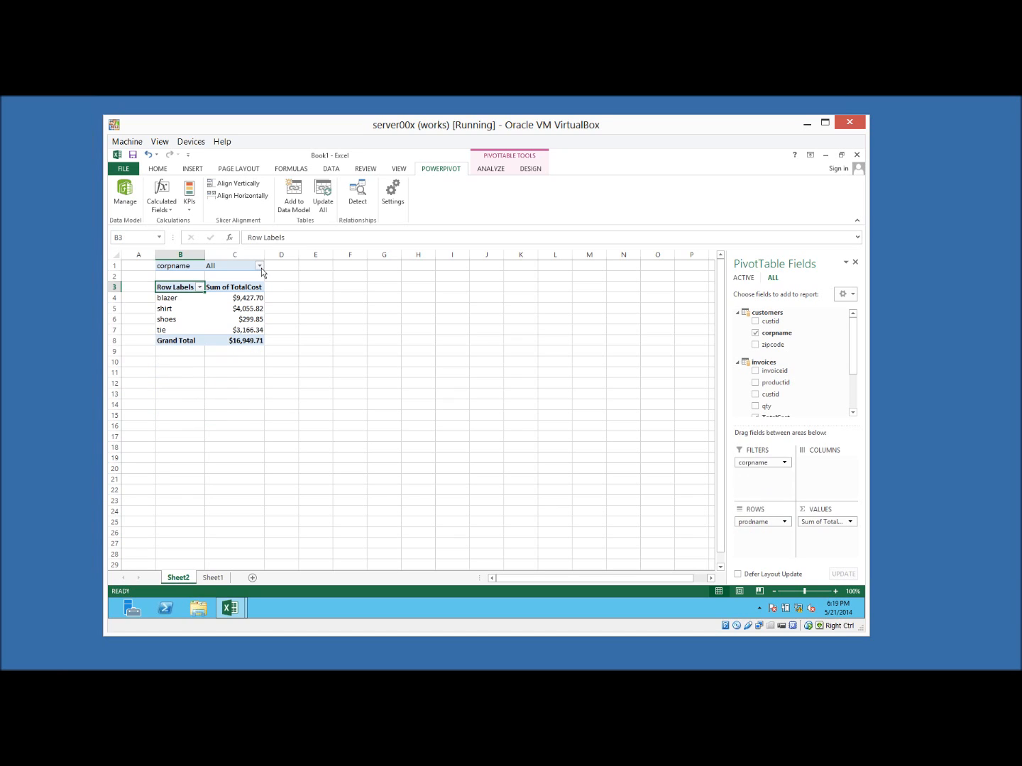
pyautogui.click(173, 310)
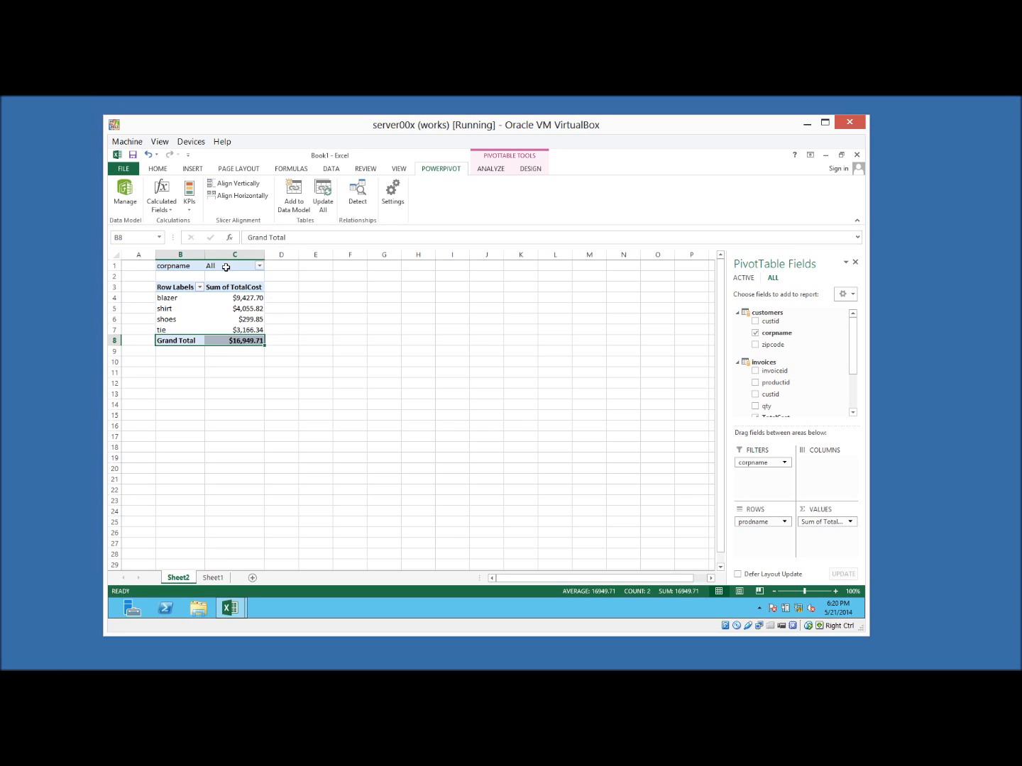
# - Filter the PivotTable's corpname to abc and look over the products listed for that company
pyautogui.click(226, 265)
pyautogui.click(260, 266)
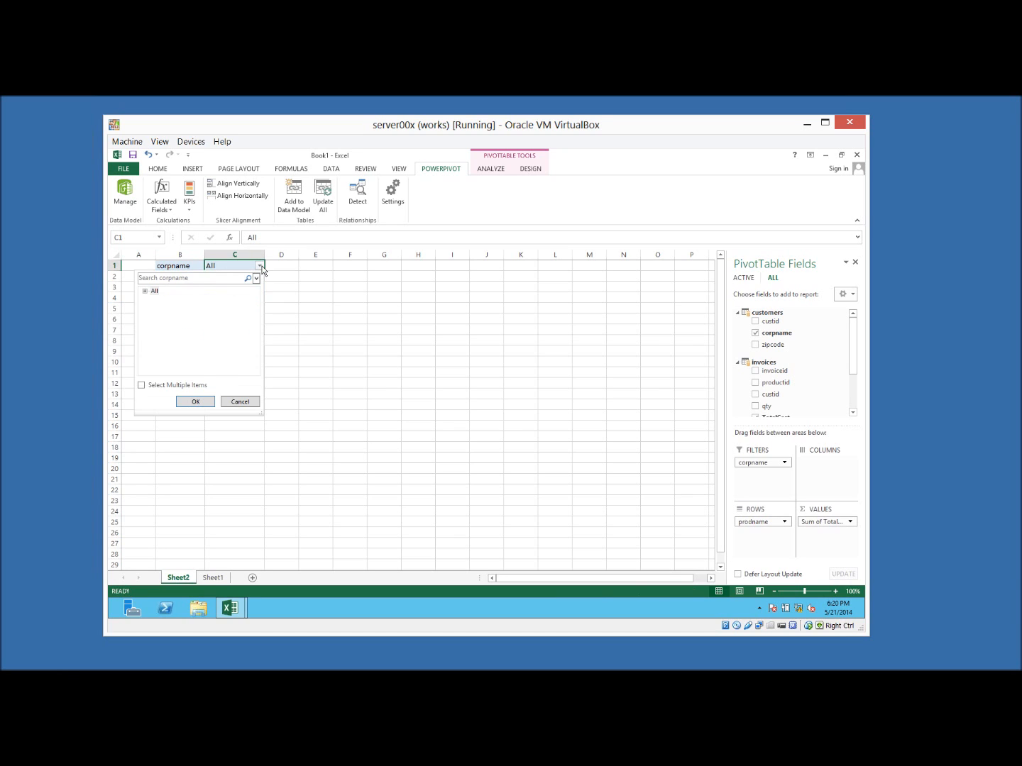
pyautogui.click(144, 290)
pyautogui.click(166, 302)
pyautogui.click(194, 402)
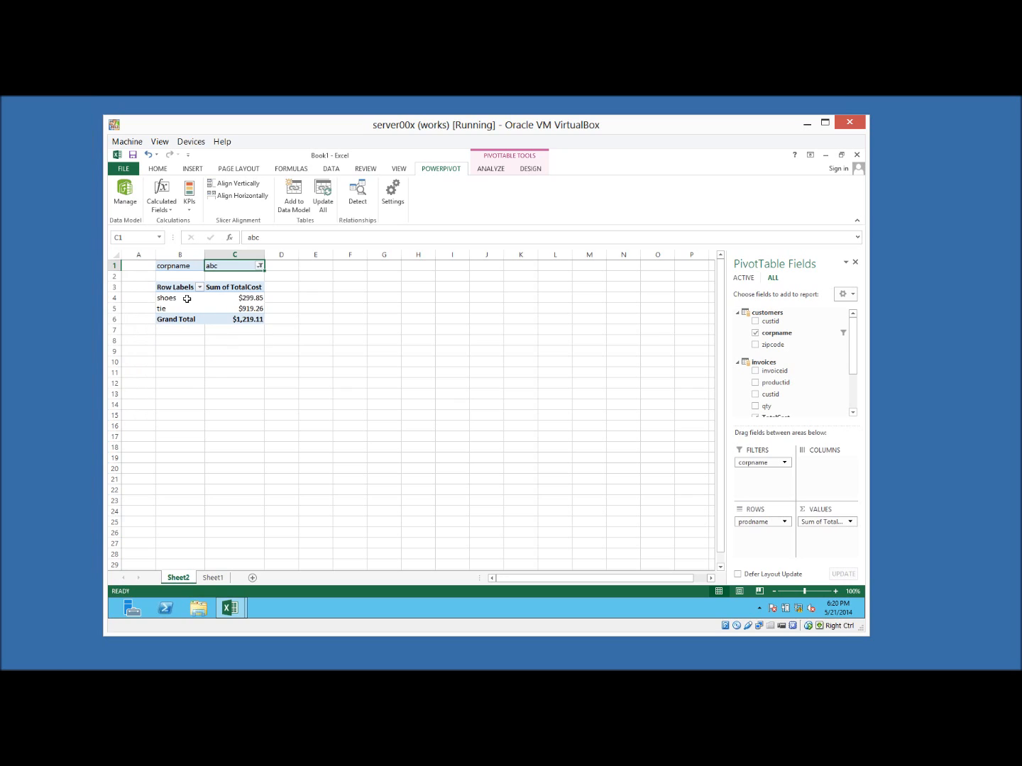
pyautogui.click(175, 301)
pyautogui.click(172, 308)
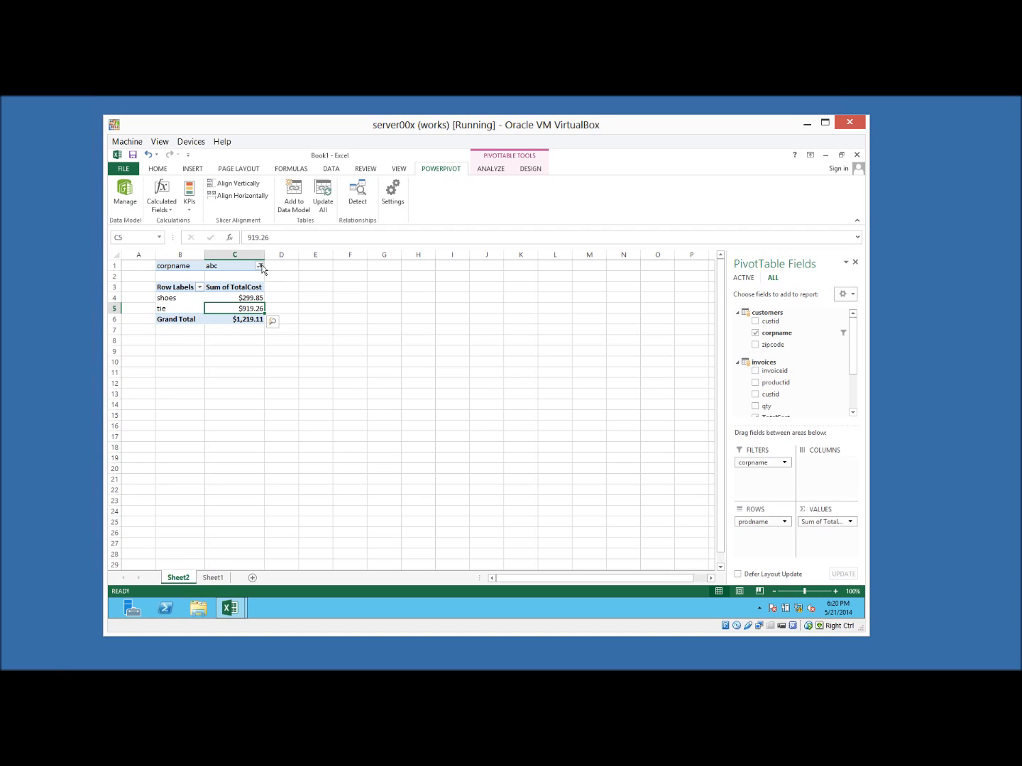
# - Switch the PivotTable's corpname filter to cbs
pyautogui.click(259, 266)
pyautogui.click(165, 309)
pyautogui.click(204, 401)
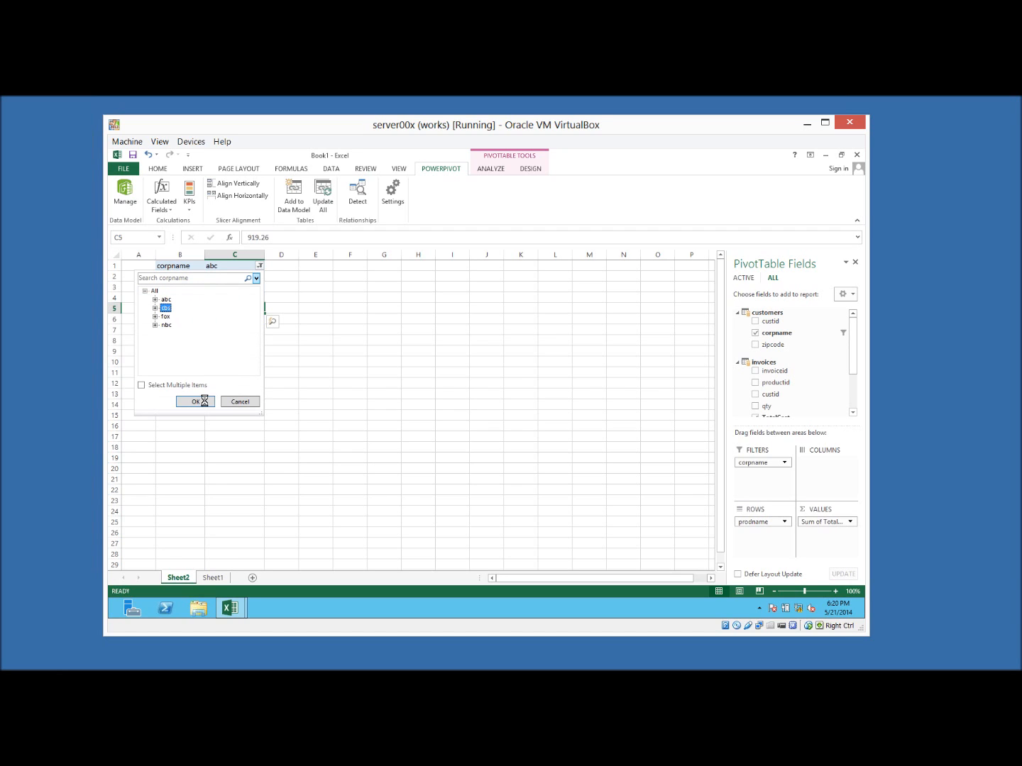
# - Allow multiple items in the corpname filter and include nbc along with cbs
pyautogui.click(261, 265)
pyautogui.click(154, 381)
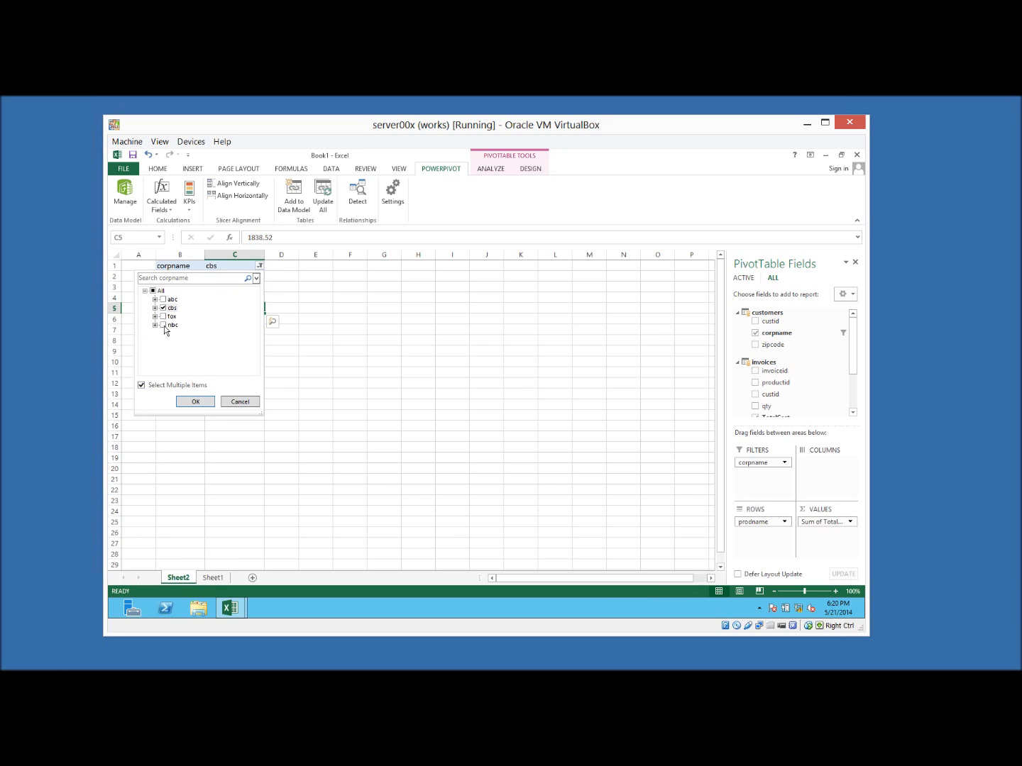
pyautogui.click(163, 325)
pyautogui.click(195, 402)
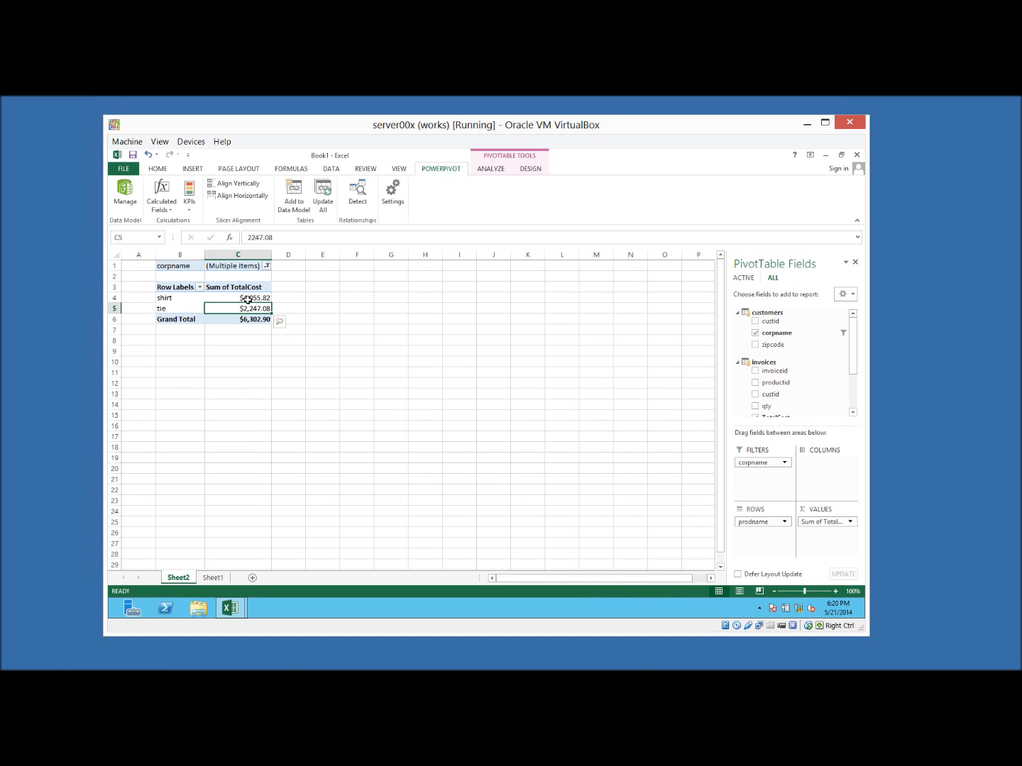
pyautogui.moveTo(258, 299)
# - Insert a PivotChart of the Bar of Pie type based on the filtered PivotTable
pyautogui.click(491, 168)
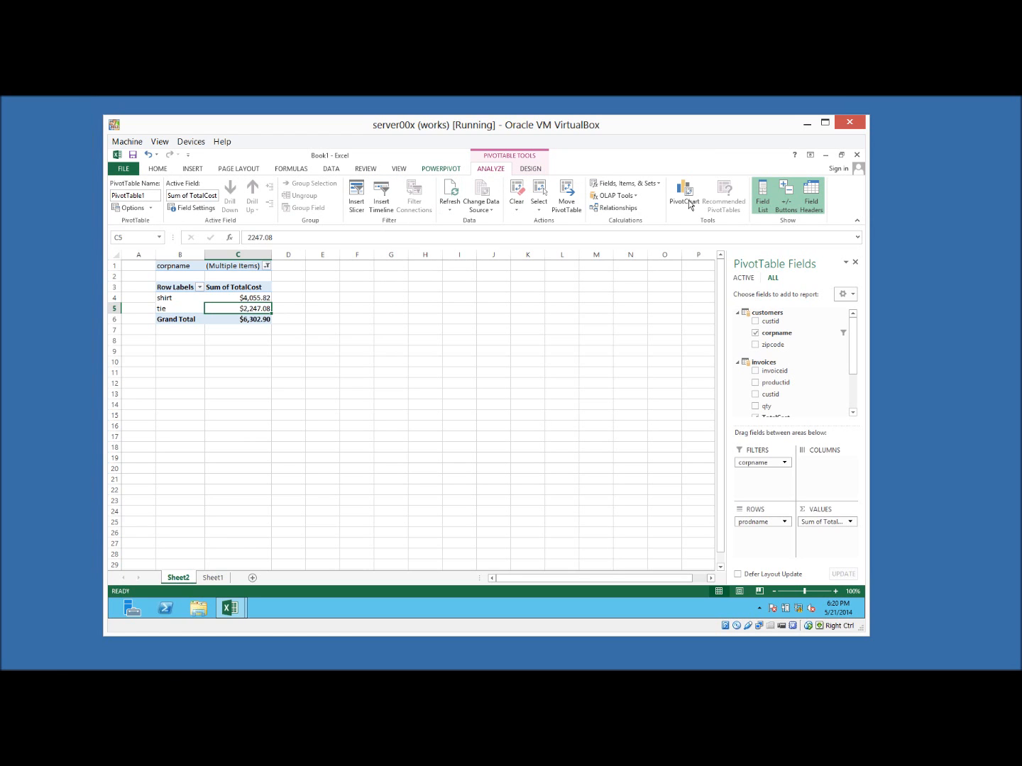
pyautogui.click(685, 199)
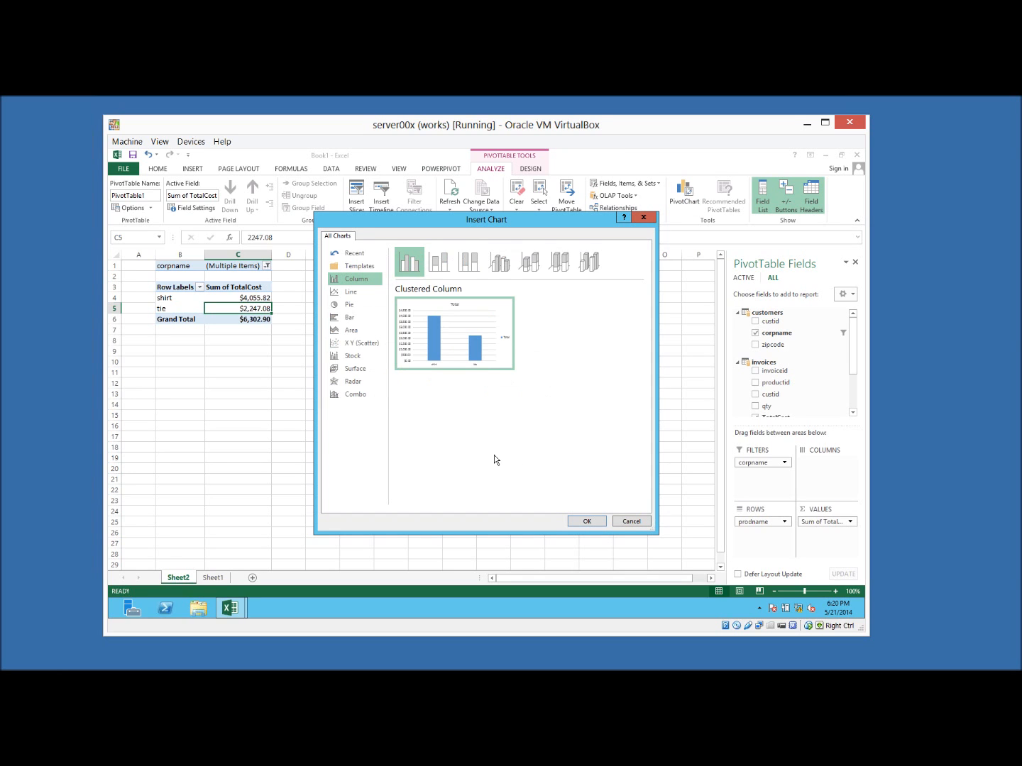
pyautogui.click(350, 305)
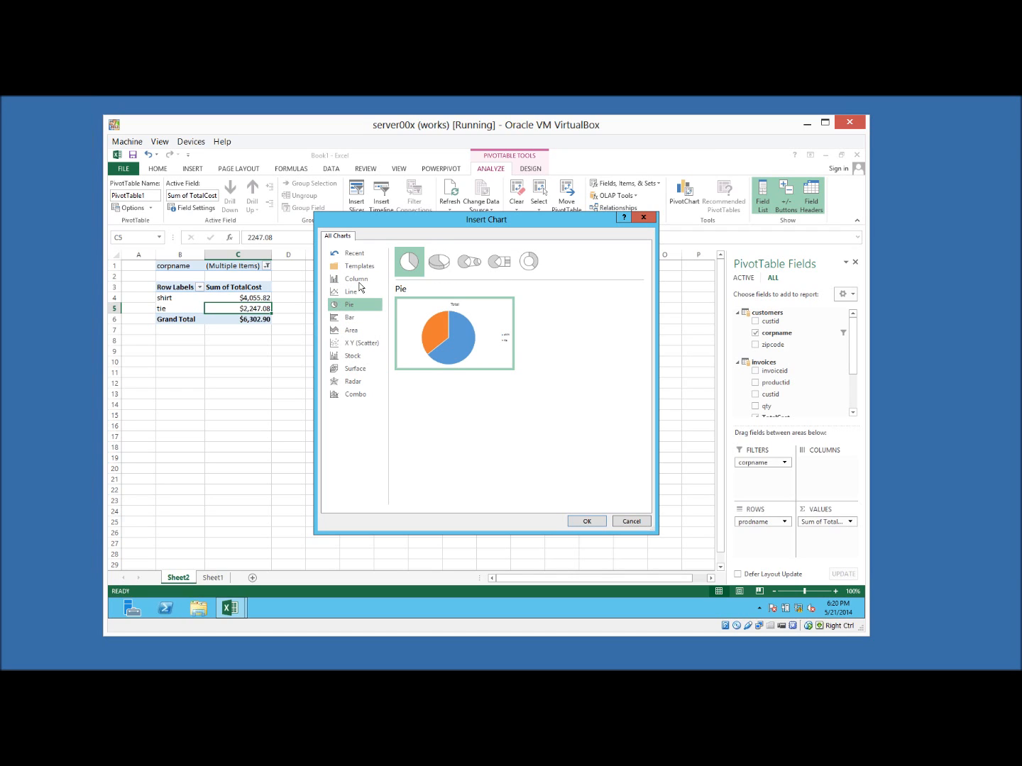
pyautogui.click(365, 314)
pyautogui.click(364, 304)
pyautogui.moveTo(437, 323)
pyautogui.click(529, 262)
pyautogui.click(506, 265)
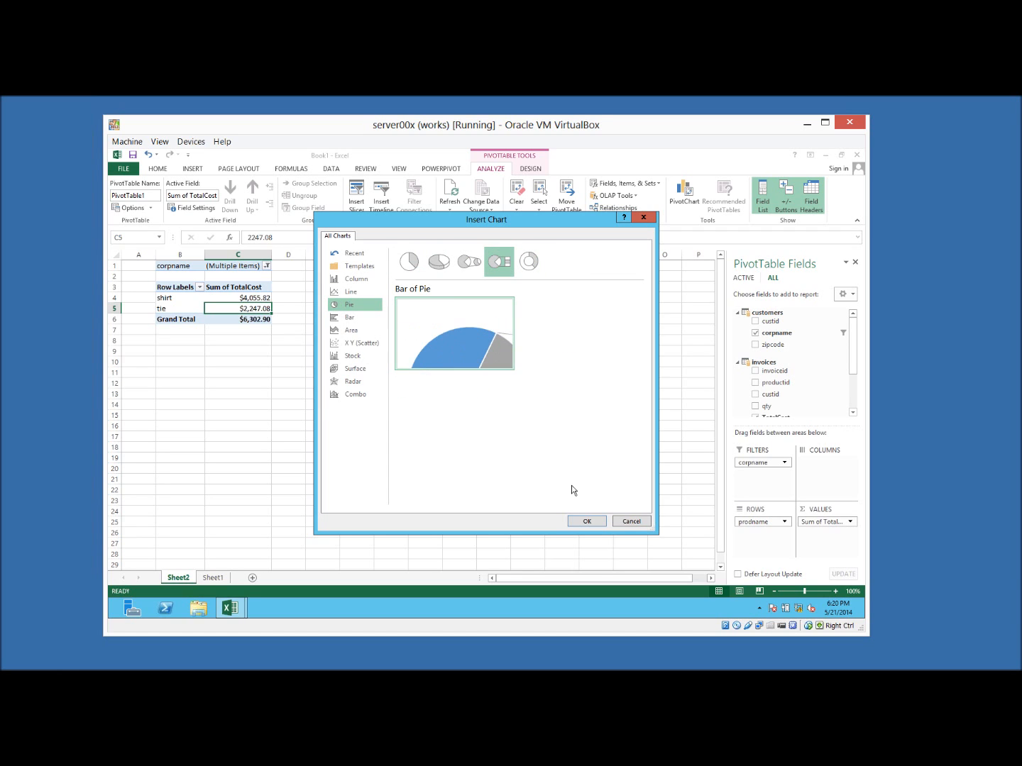
pyautogui.press('Return')
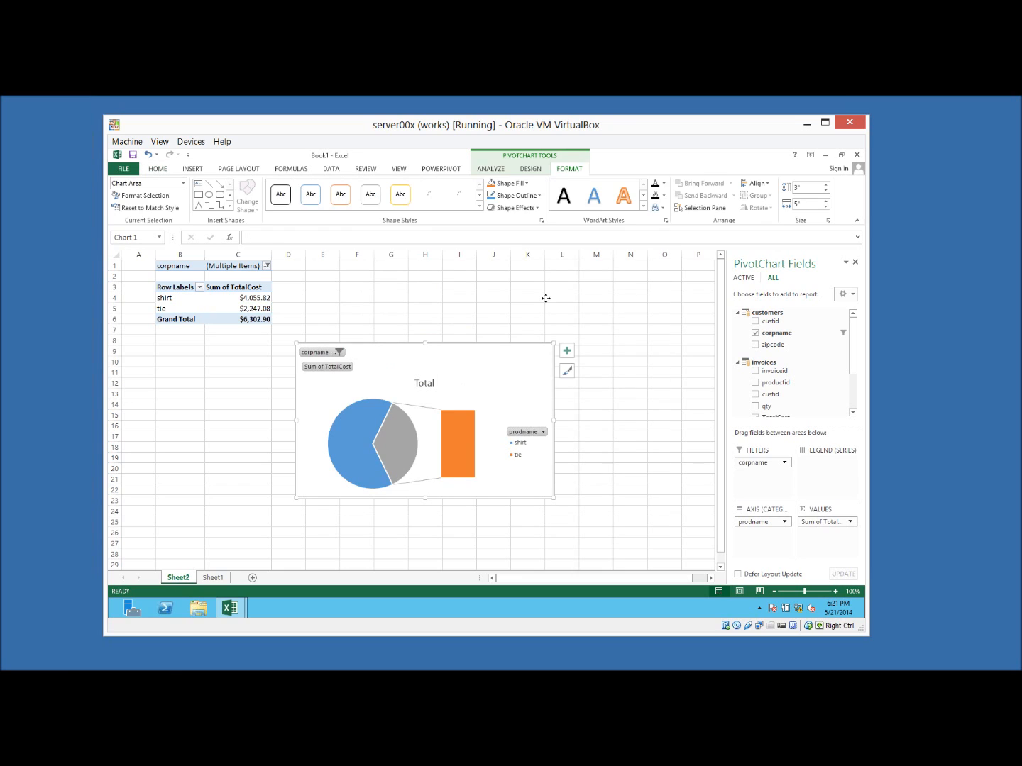
# - Move the PivotChart up beside the PivotTable and enlarge it to about 4.85" high and 5.57" wide
pyautogui.moveTo(546, 297); pyautogui.dragTo(547, 338)
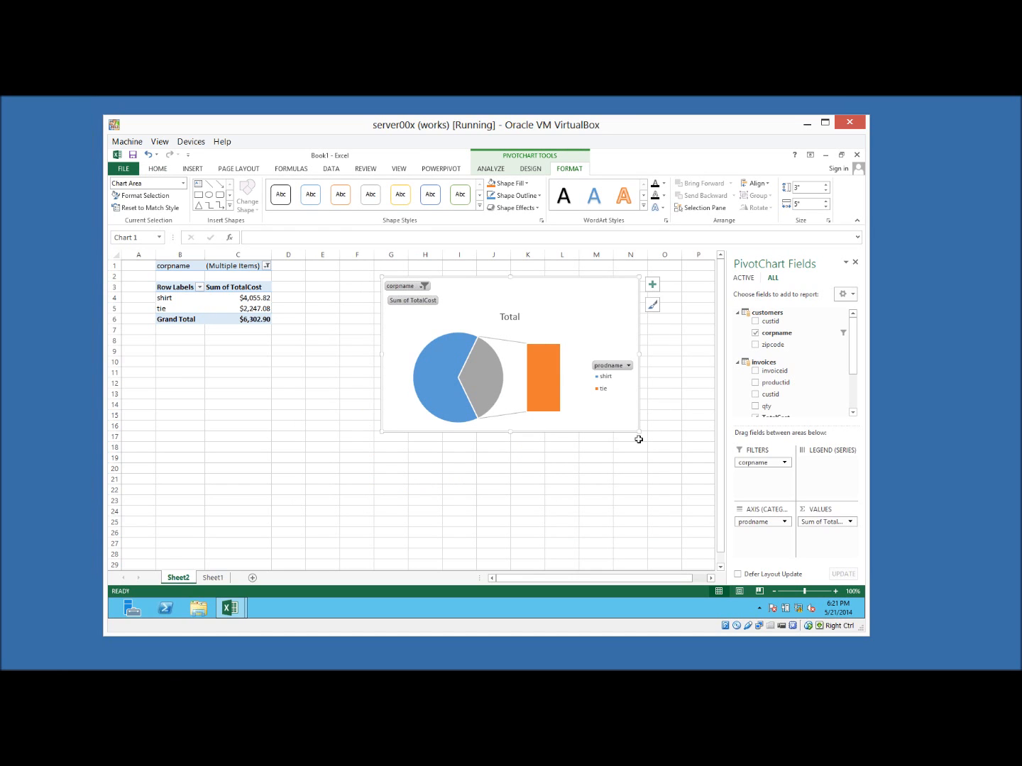
pyautogui.moveTo(639, 436); pyautogui.dragTo(667, 527)
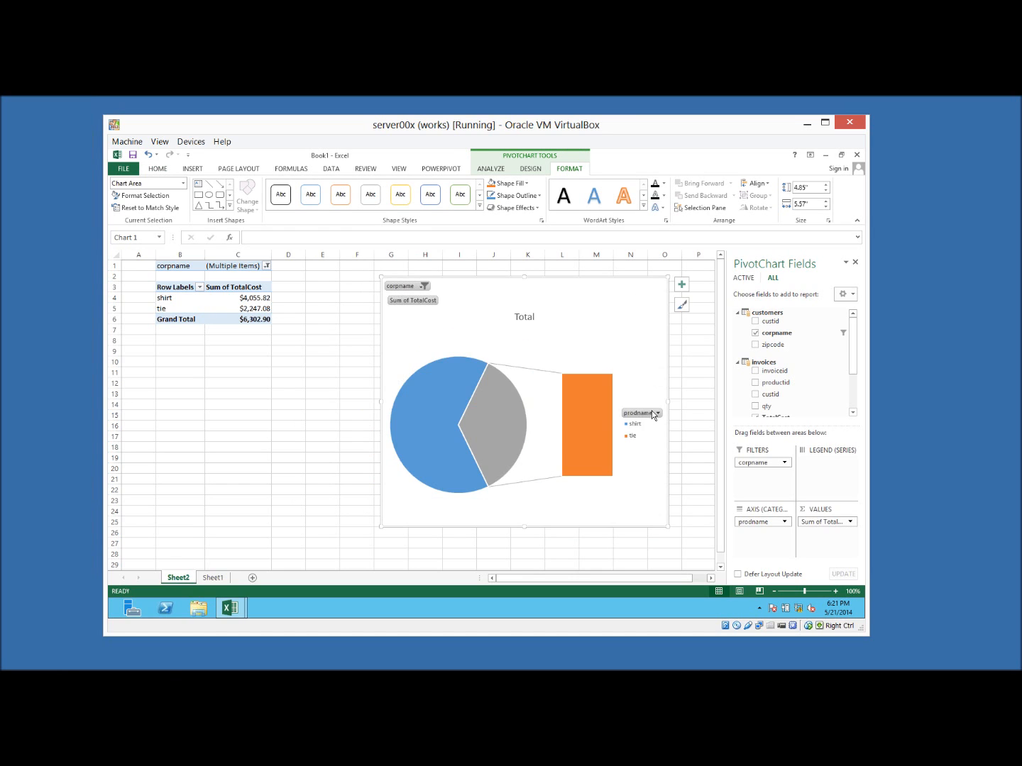
# - Exclude tie and shirt from the PivotChart's prodname filter
pyautogui.click(654, 413)
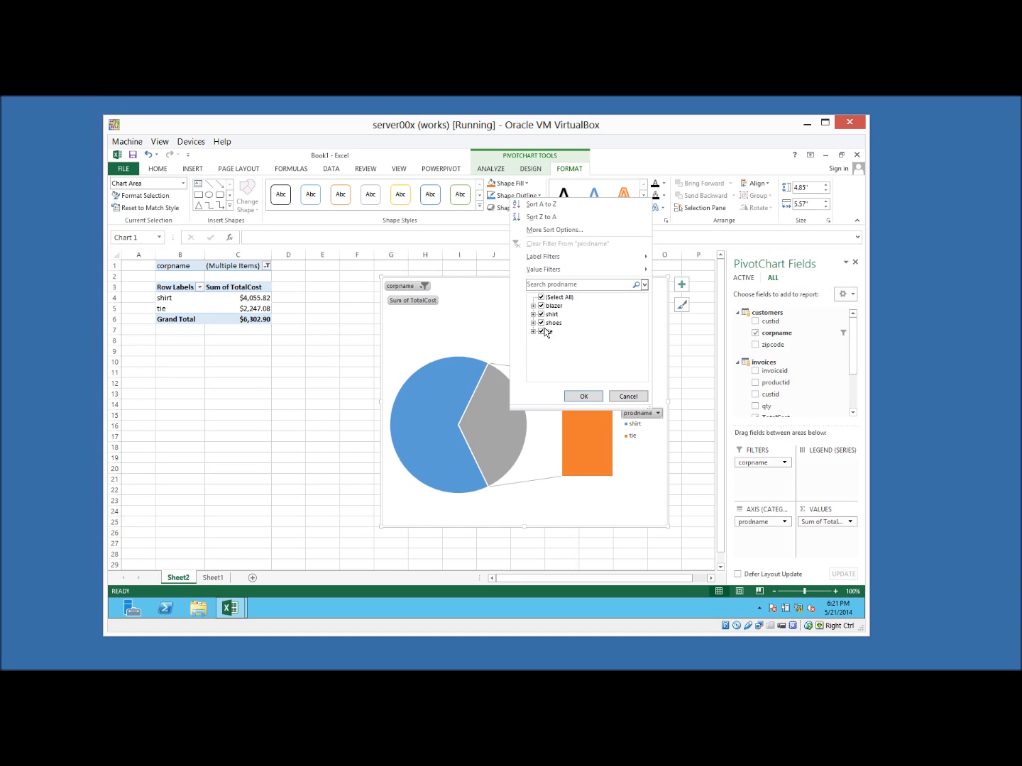
pyautogui.click(541, 332)
pyautogui.click(541, 314)
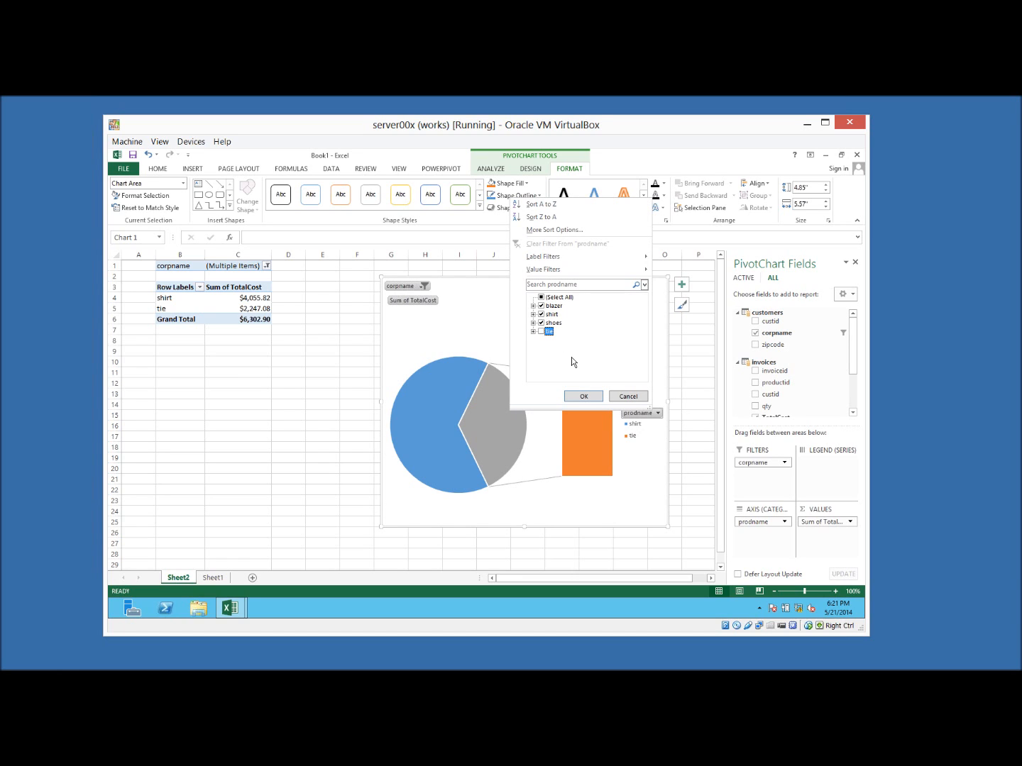
pyautogui.click(585, 396)
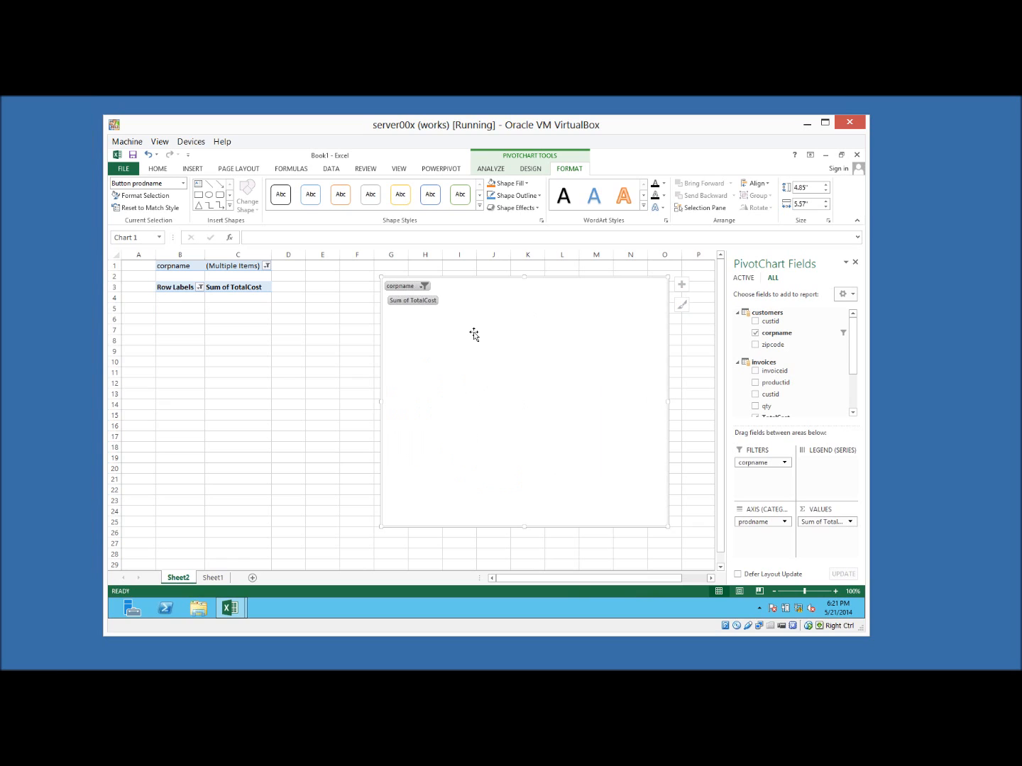
# - Add abc and fox to the PivotChart's corpname filter so that all companies are included
pyautogui.click(419, 297)
pyautogui.click(421, 286)
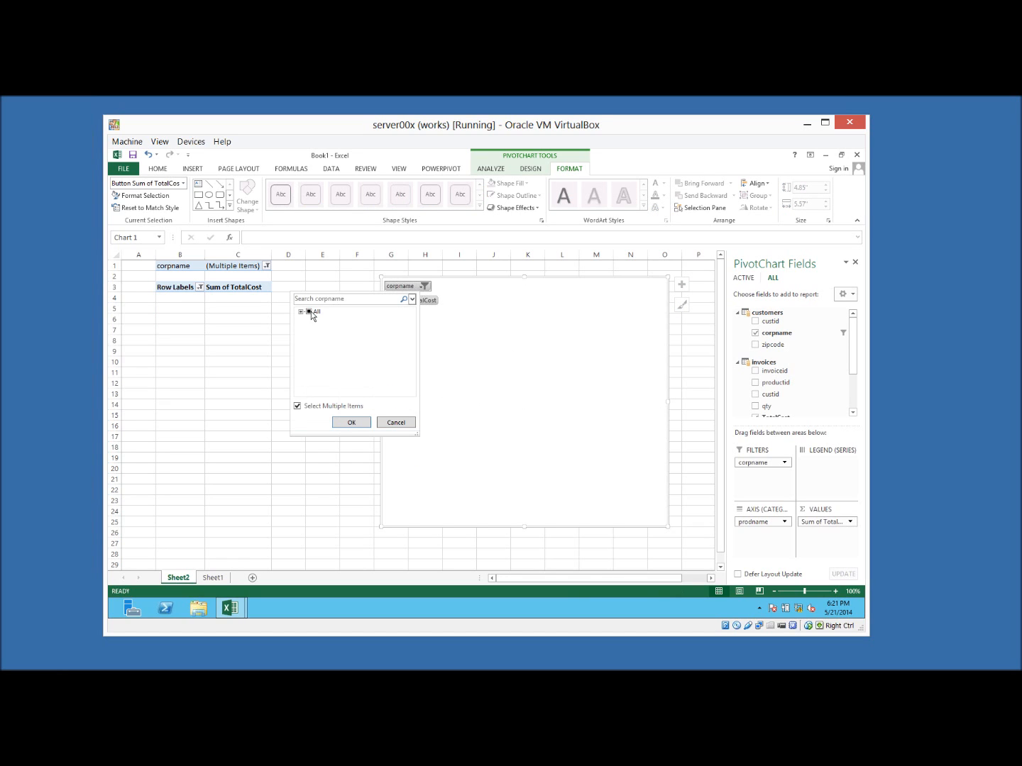
pyautogui.click(301, 312)
pyautogui.click(318, 320)
pyautogui.click(318, 337)
pyautogui.click(352, 424)
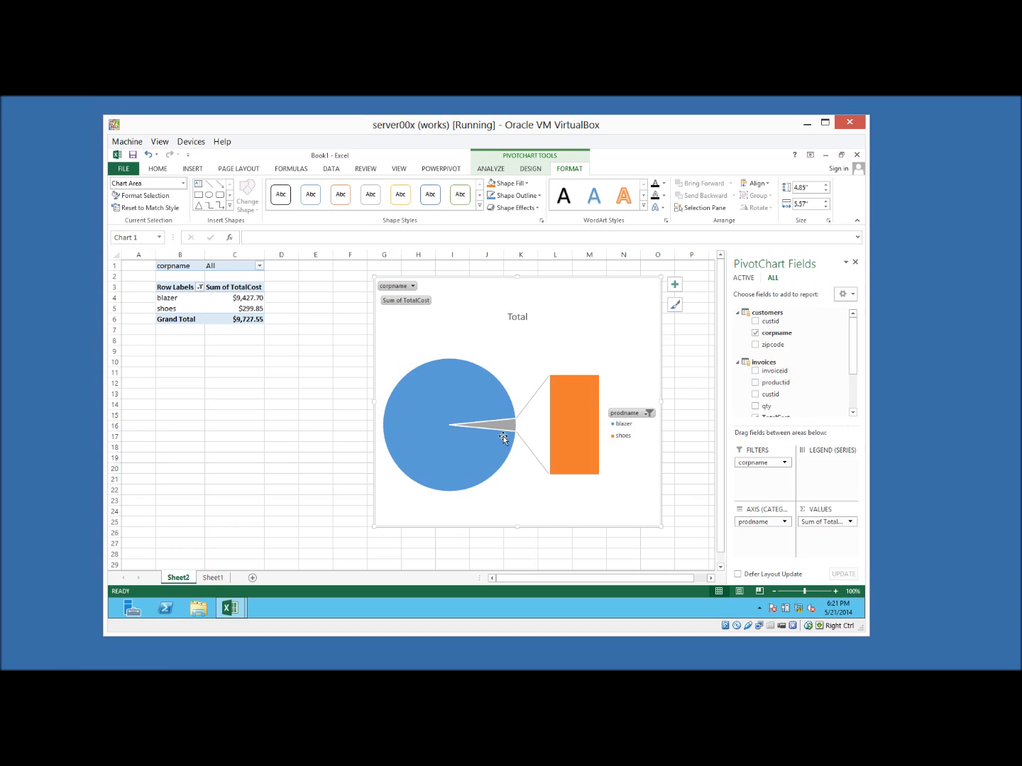
pyautogui.moveTo(501, 432)
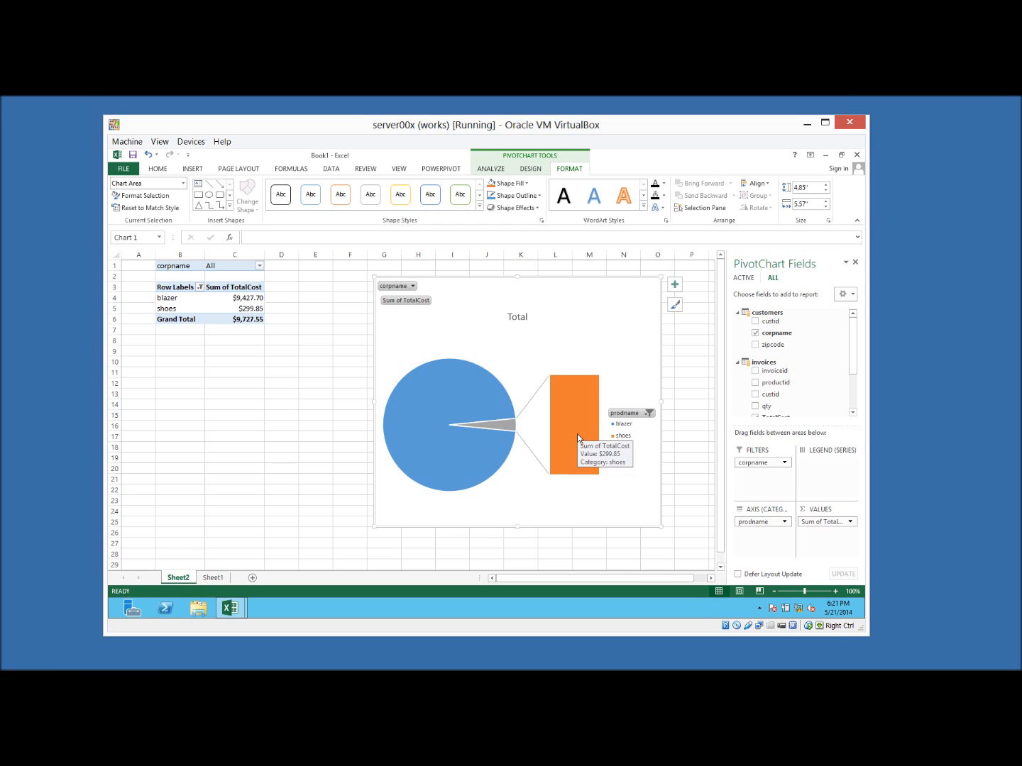
pyautogui.moveTo(419, 412)
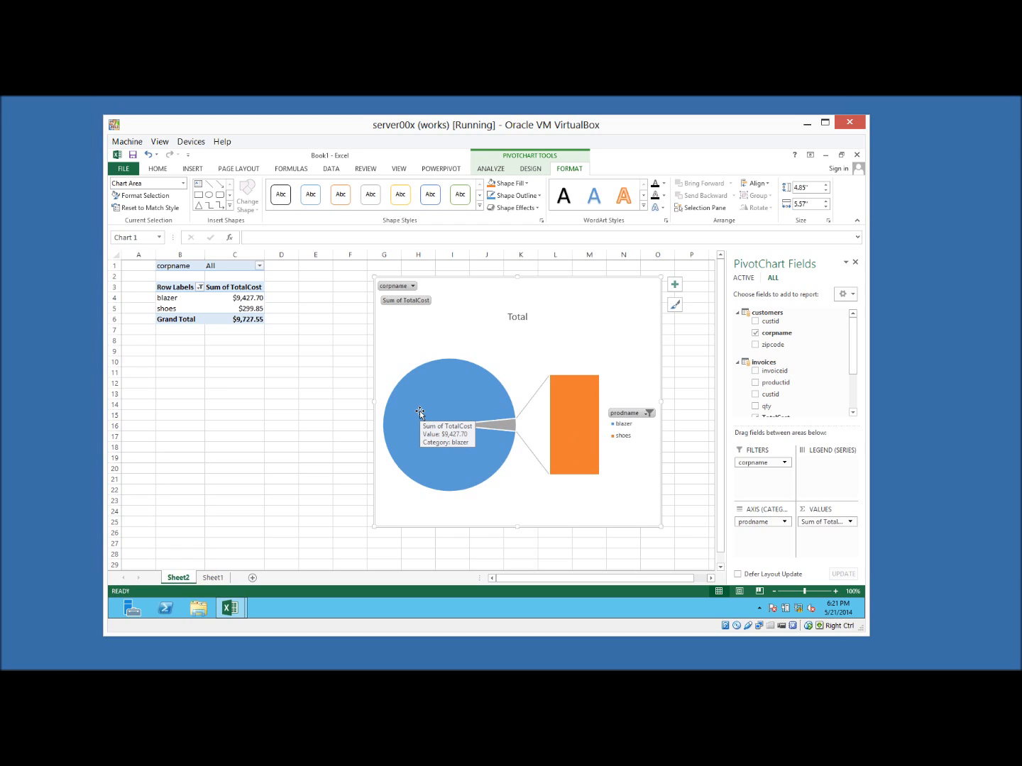
pyautogui.click(412, 286)
pyautogui.click(294, 310)
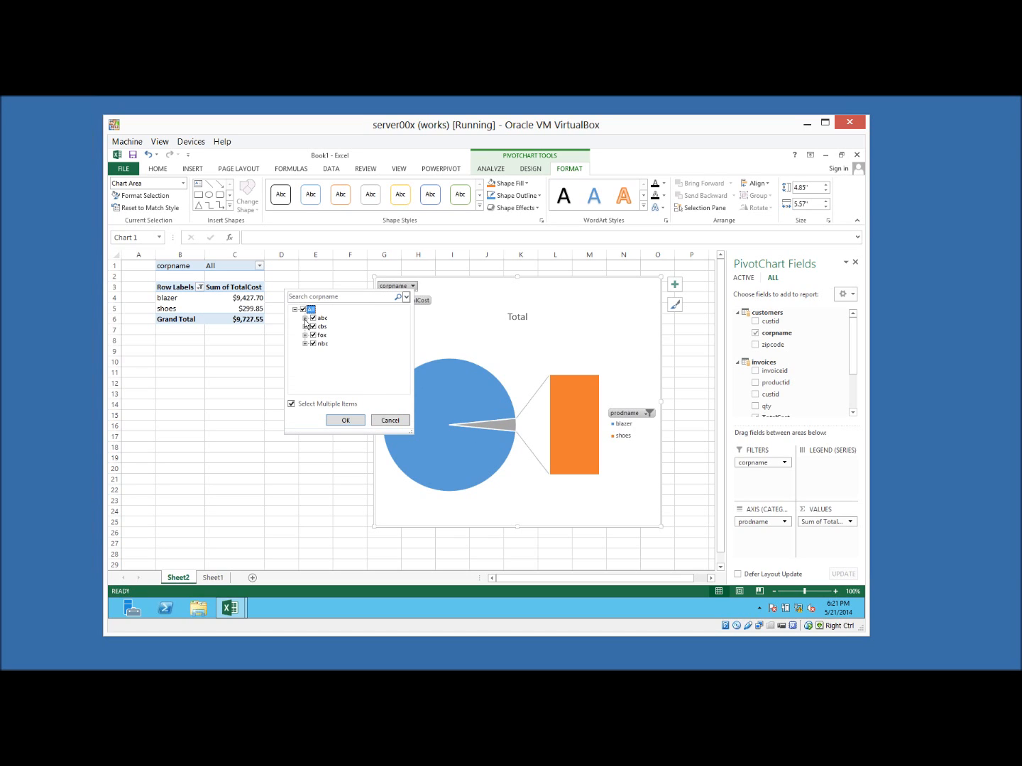
pyautogui.click(385, 420)
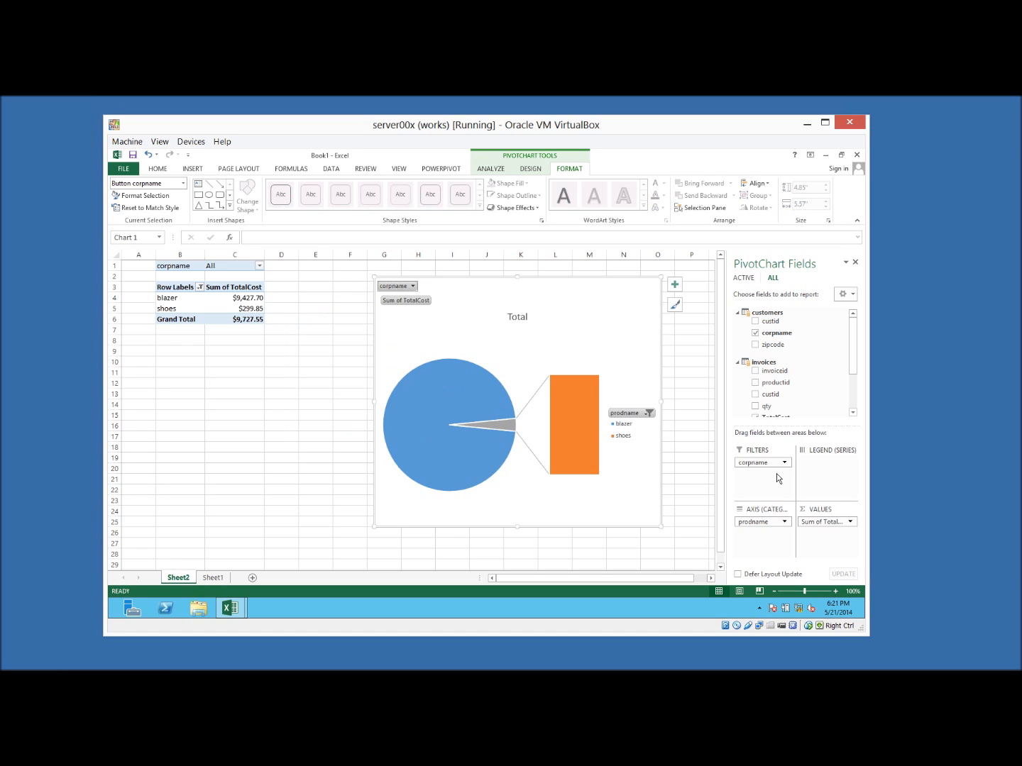
# - Move prodname from the chart's axis to the report filters and limit it to shirt and tie
pyautogui.moveTo(767, 525); pyautogui.dragTo(766, 475)
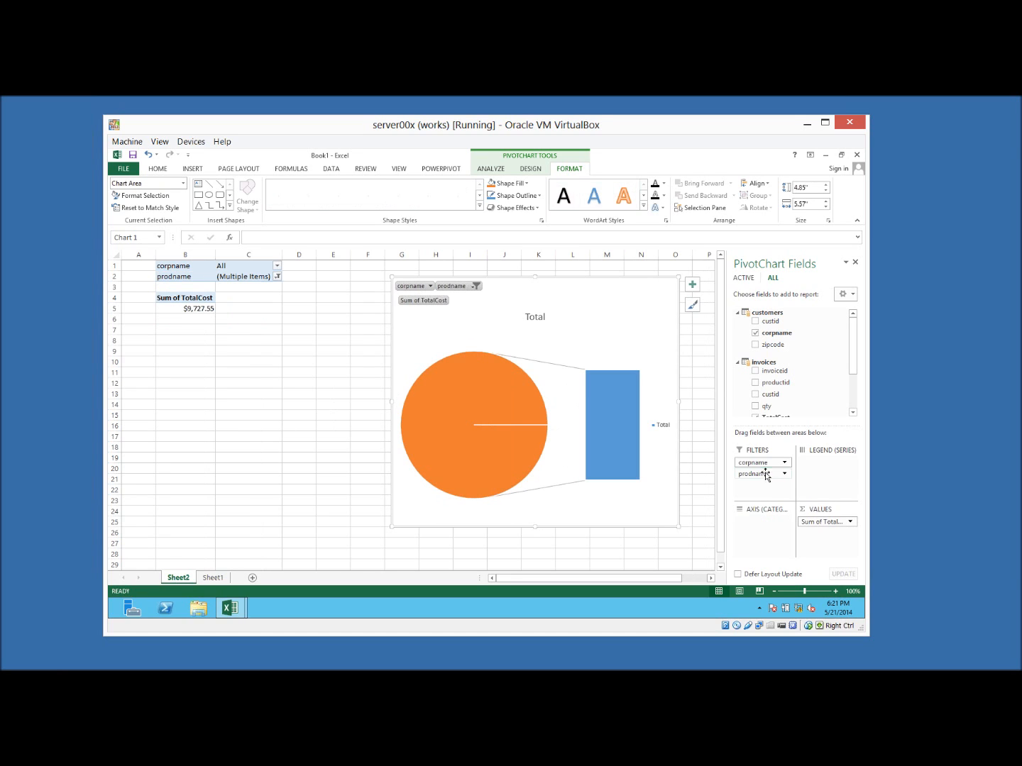
pyautogui.click(470, 286)
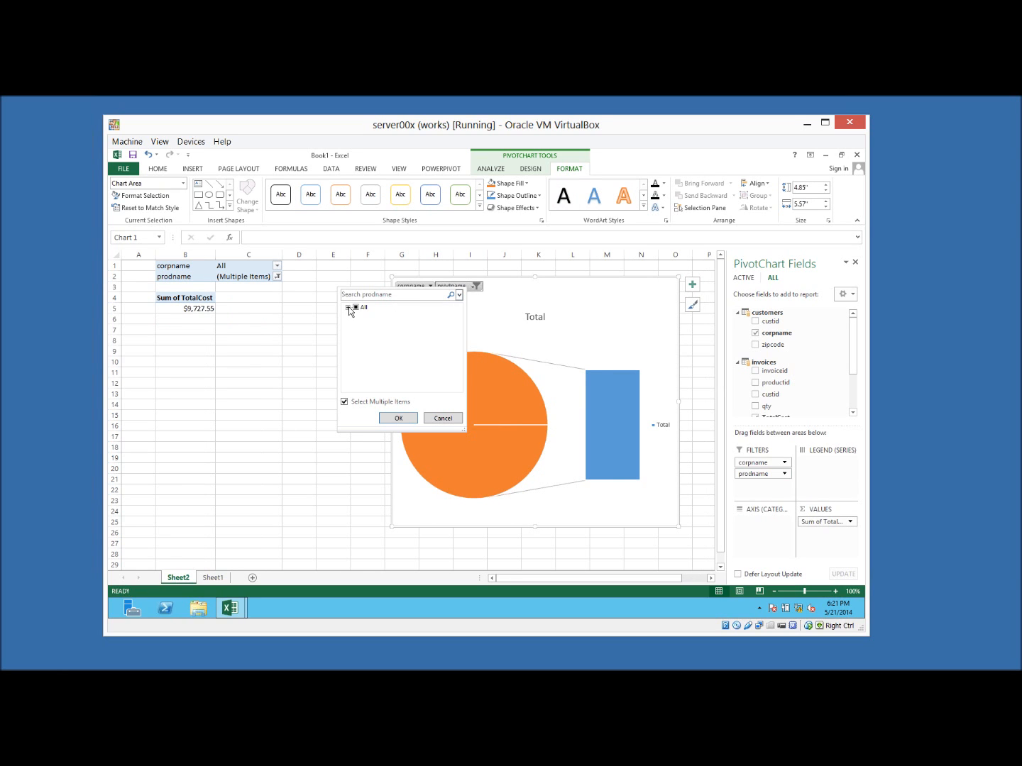
pyautogui.click(347, 307)
pyautogui.click(367, 332)
pyautogui.click(367, 324)
pyautogui.click(366, 333)
pyautogui.click(366, 315)
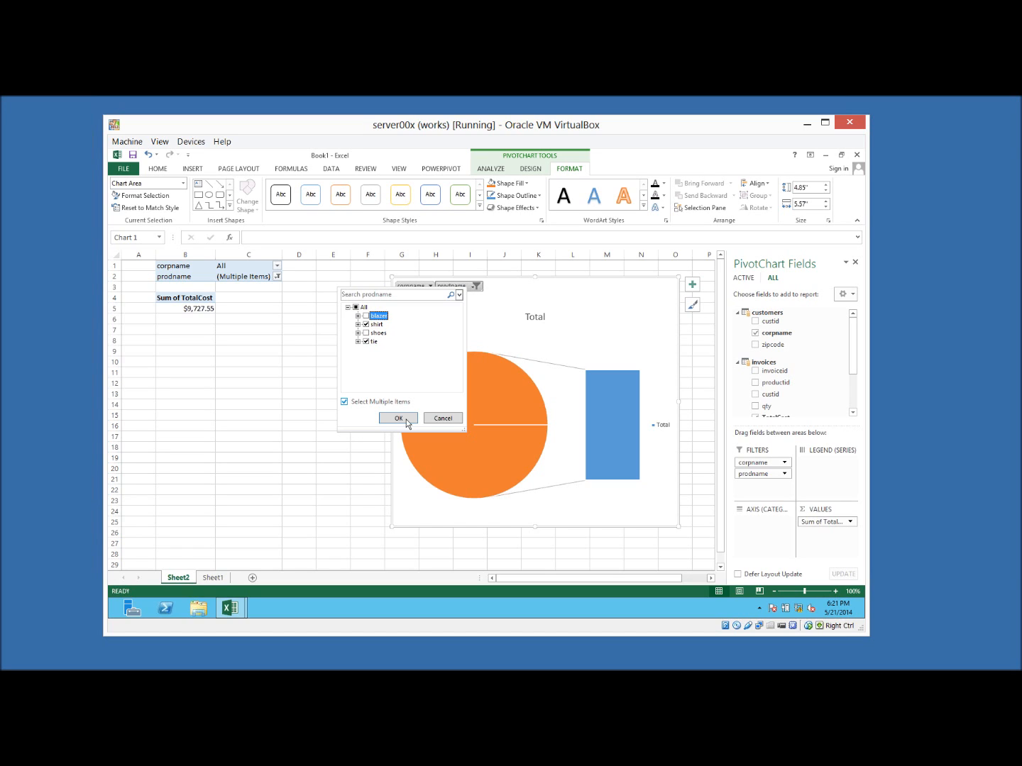
pyautogui.press('Return')
# - Exclude nbc and abc from the PivotChart's corpname filter
pyautogui.click(429, 285)
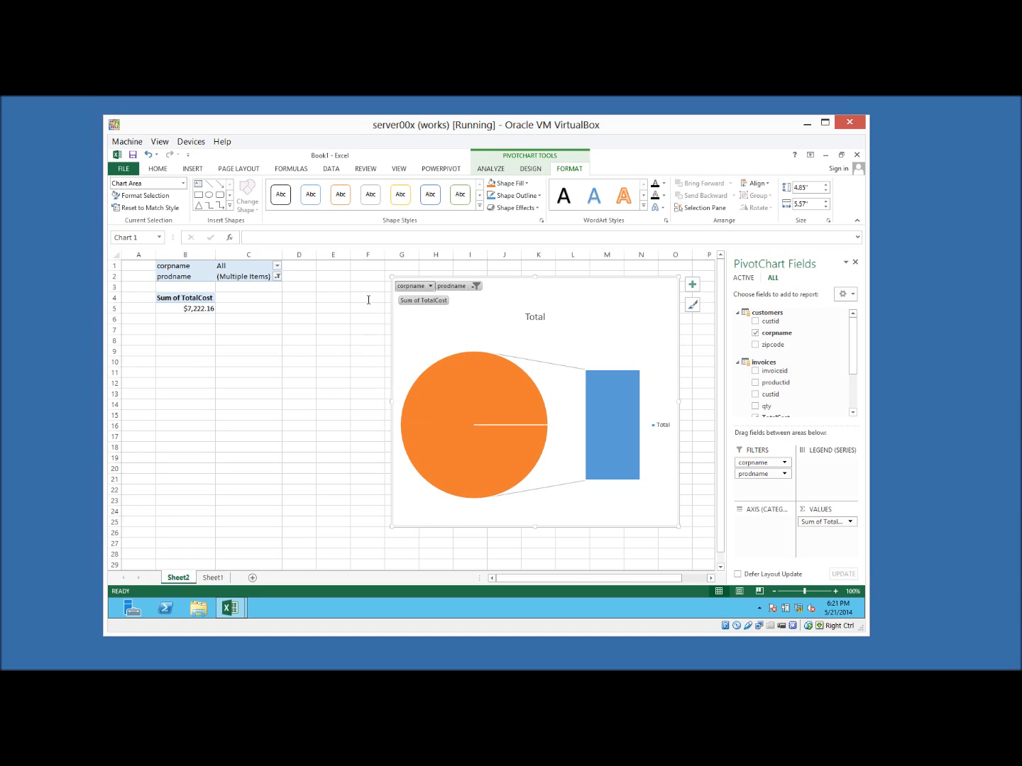
pyautogui.click(303, 308)
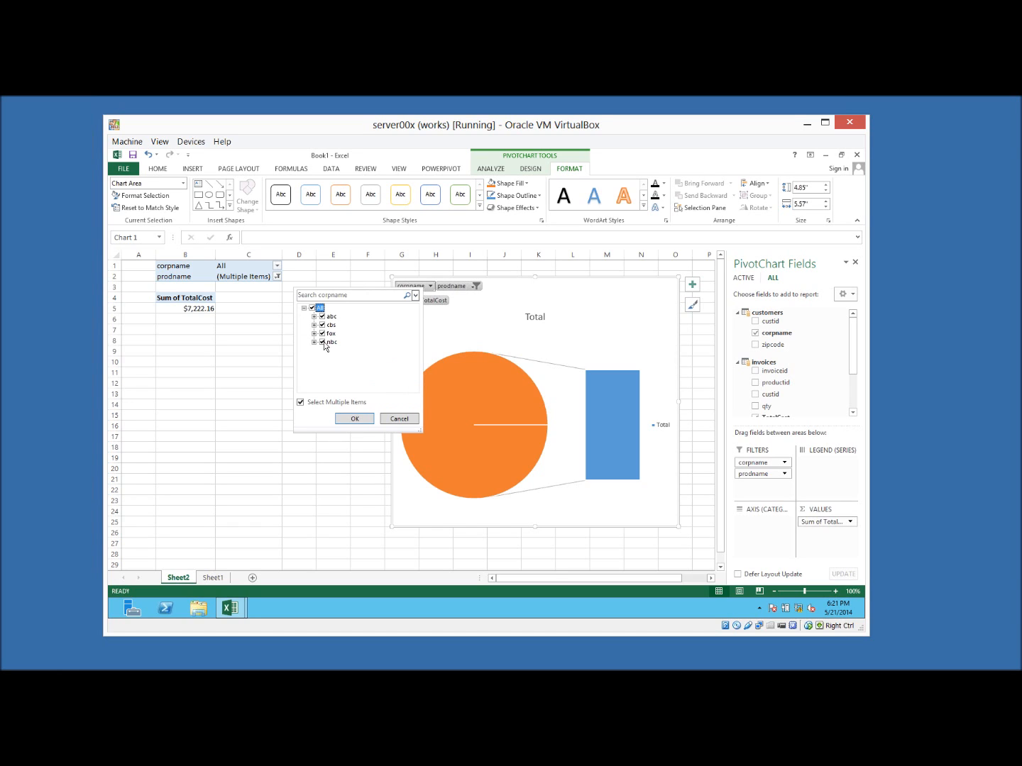
pyautogui.click(323, 342)
pyautogui.click(322, 316)
pyautogui.click(361, 420)
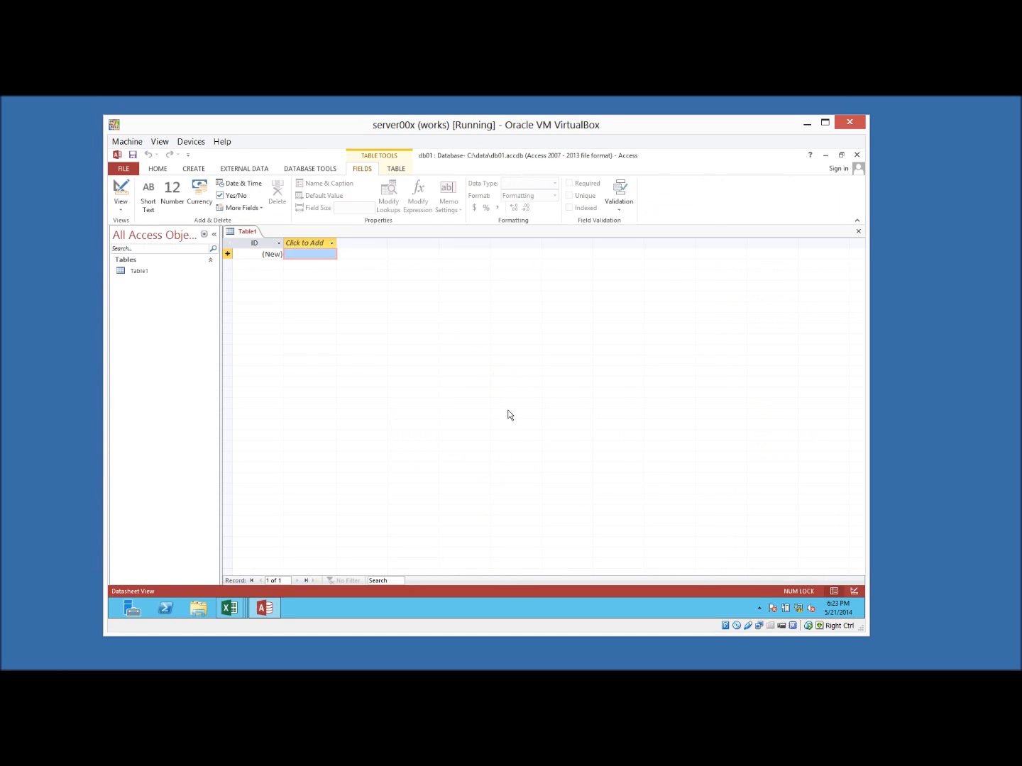
# - In the Access database db01, try to delete the open Table1
pyautogui.click(140, 271)
pyautogui.rightClick(140, 271)
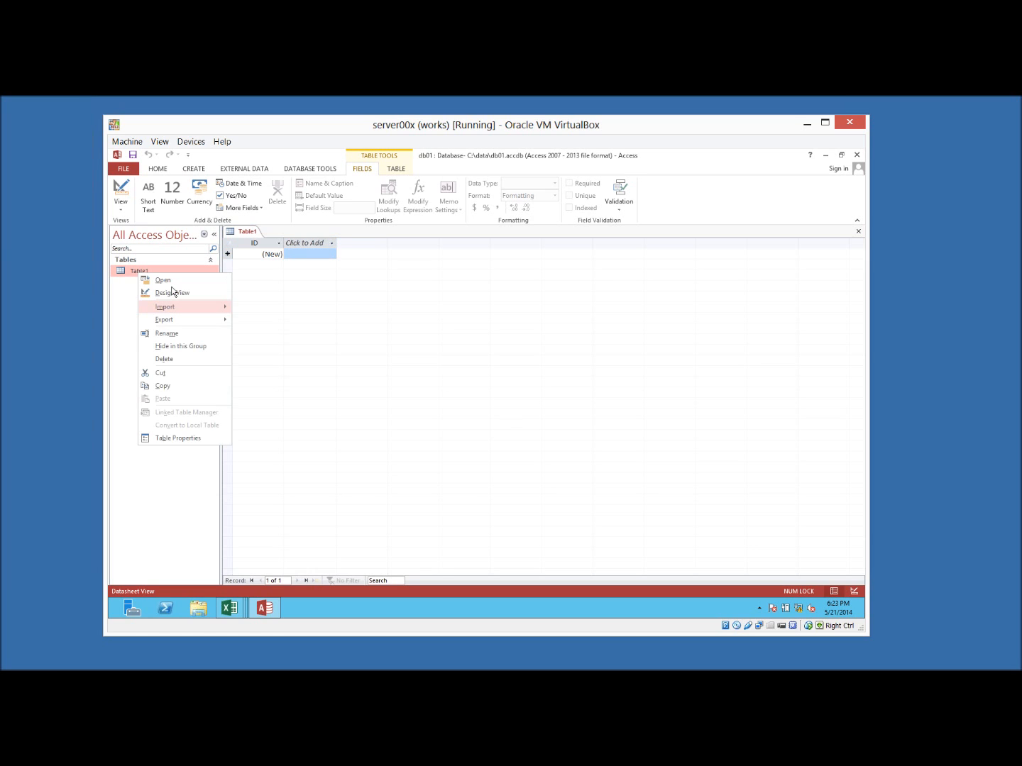
pyautogui.click(170, 362)
pyautogui.click(482, 410)
# - Start a text file import of C:\data\customers.txt into a new table in the current database
pyautogui.rightClick(143, 274)
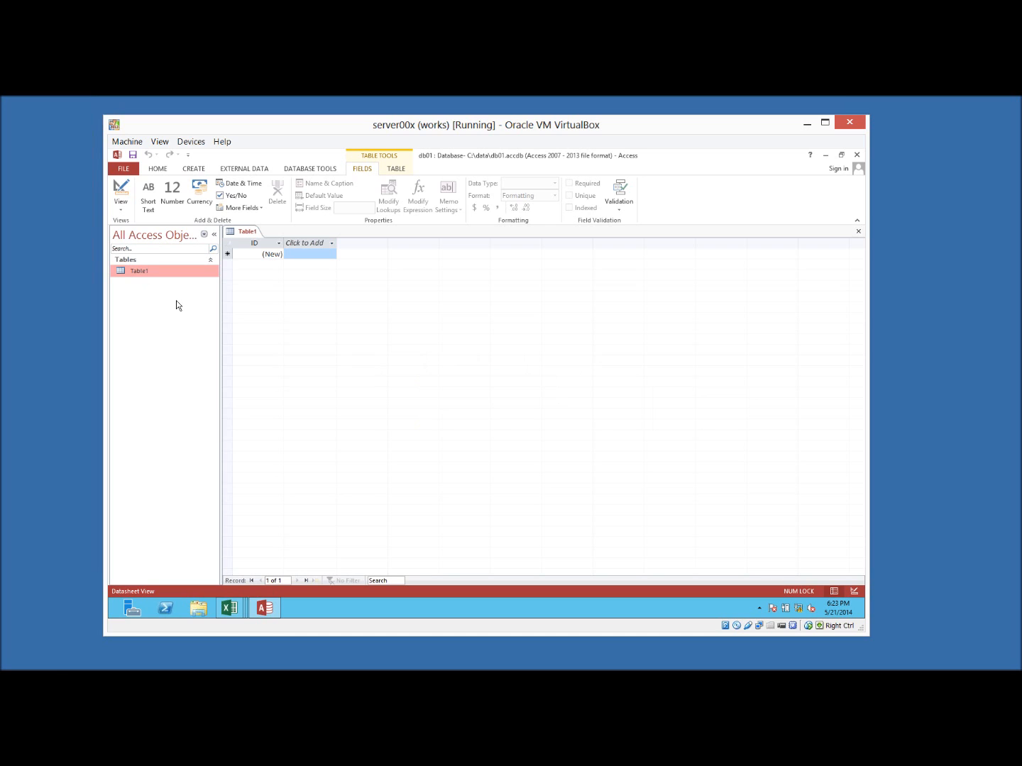
pyautogui.moveTo(188, 309)
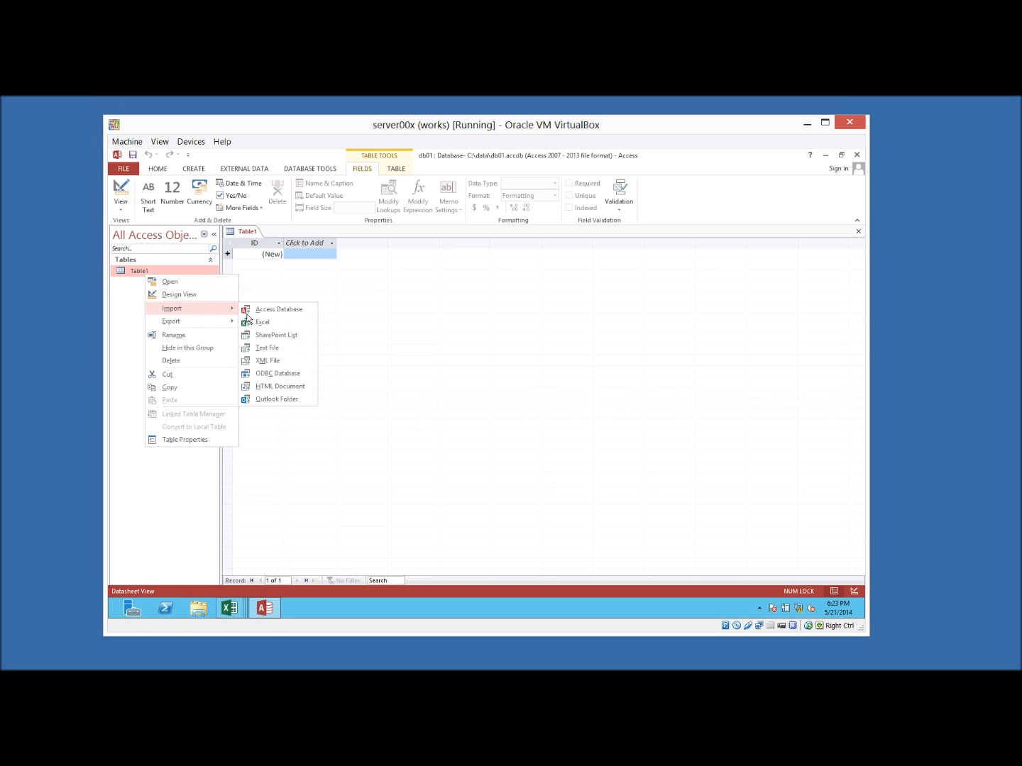
pyautogui.click(267, 347)
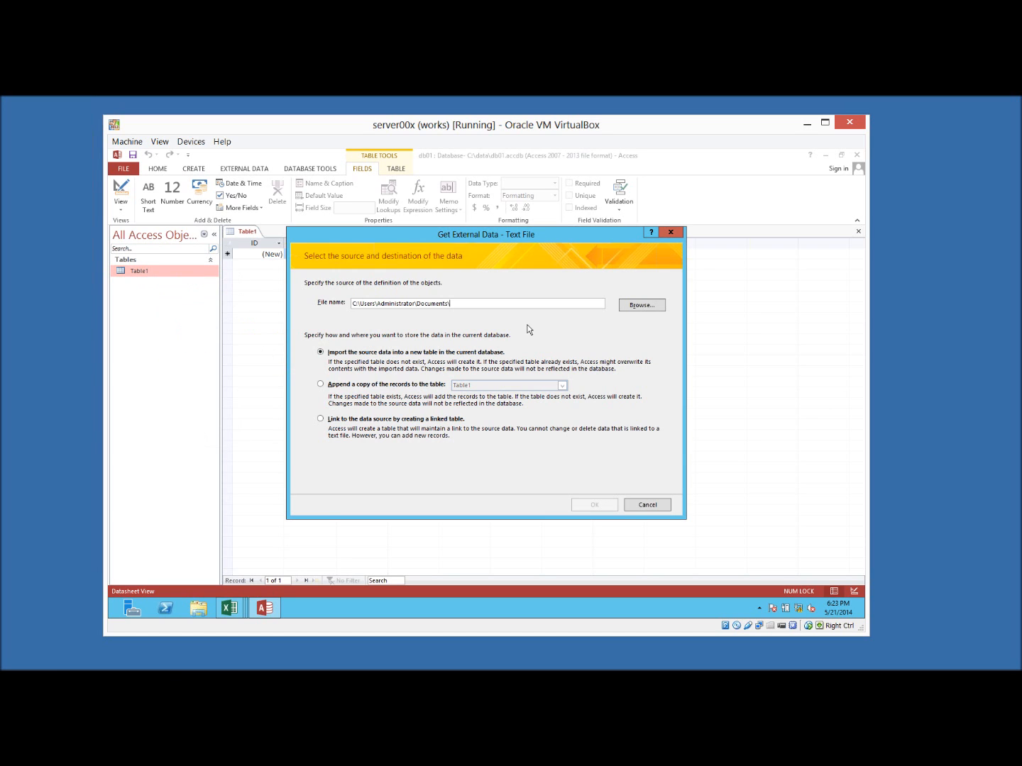
pyautogui.click(641, 305)
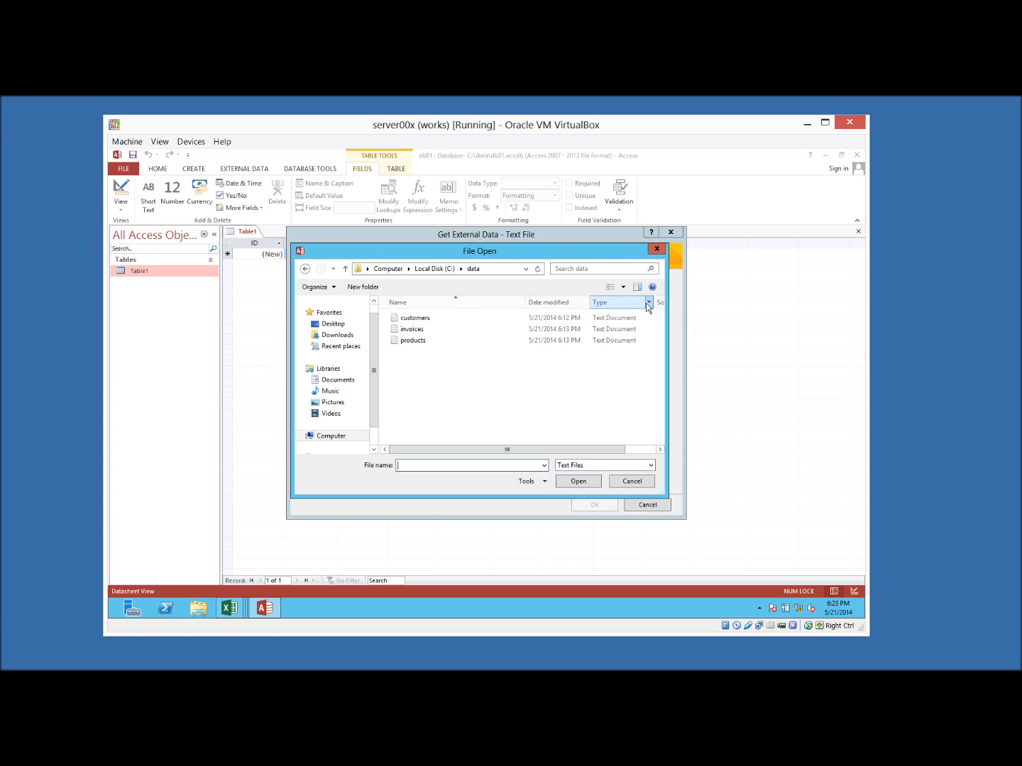
pyautogui.doubleClick(415, 318)
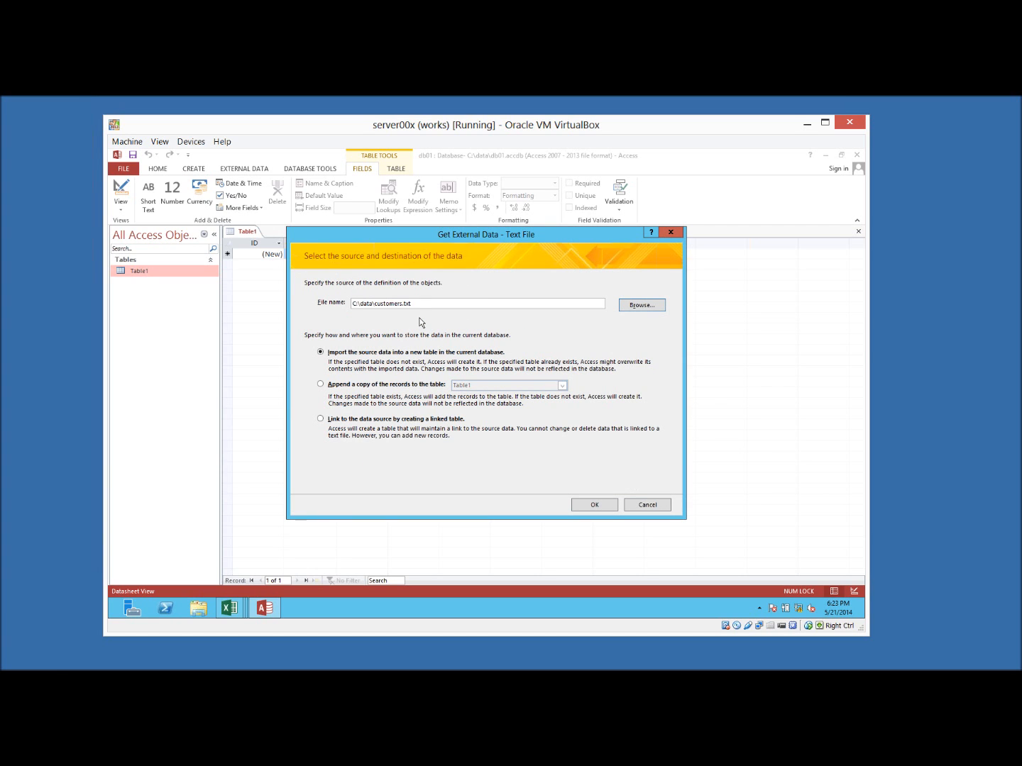
pyautogui.click(602, 506)
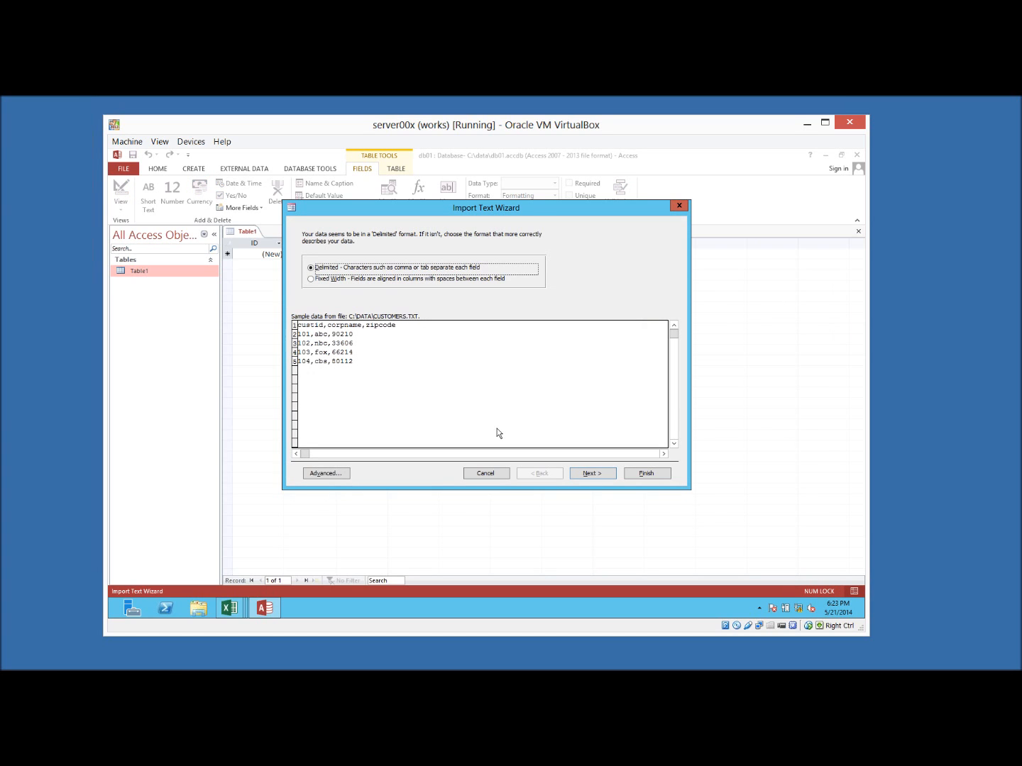
# - Import the comma-delimited data as Customers, using first-row field names and custid as primary key, without saving the import steps
pyautogui.click(586, 475)
pyautogui.click(335, 287)
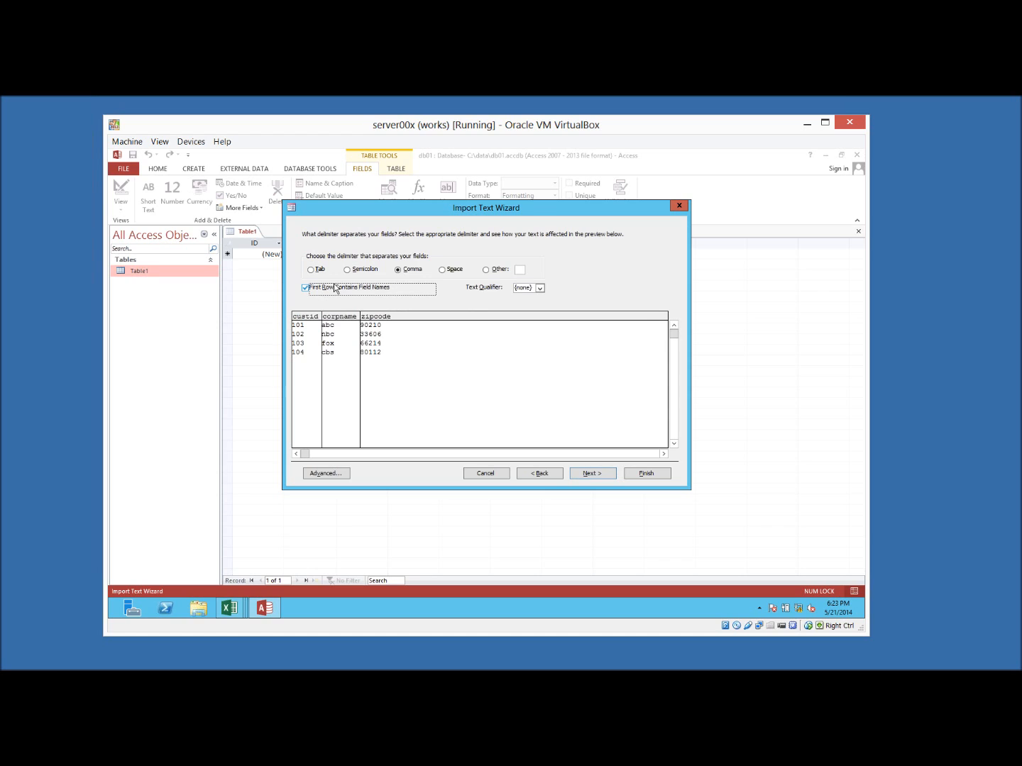
pyautogui.click(588, 472)
pyautogui.click(423, 273)
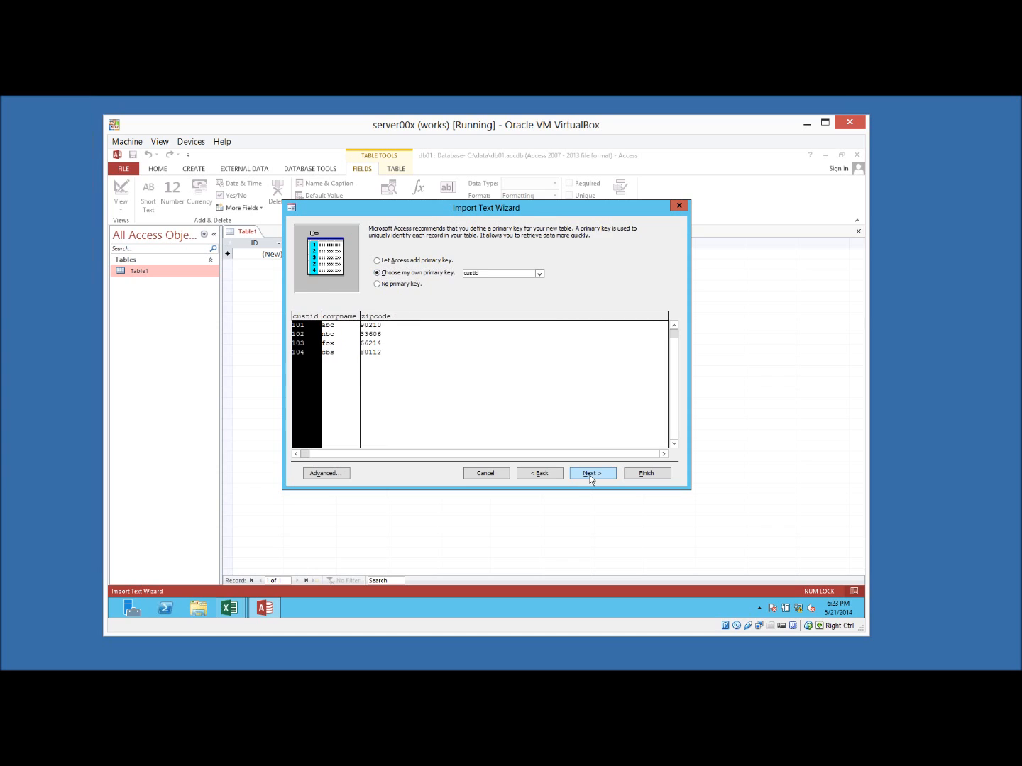
pyautogui.click(586, 475)
pyautogui.click(647, 472)
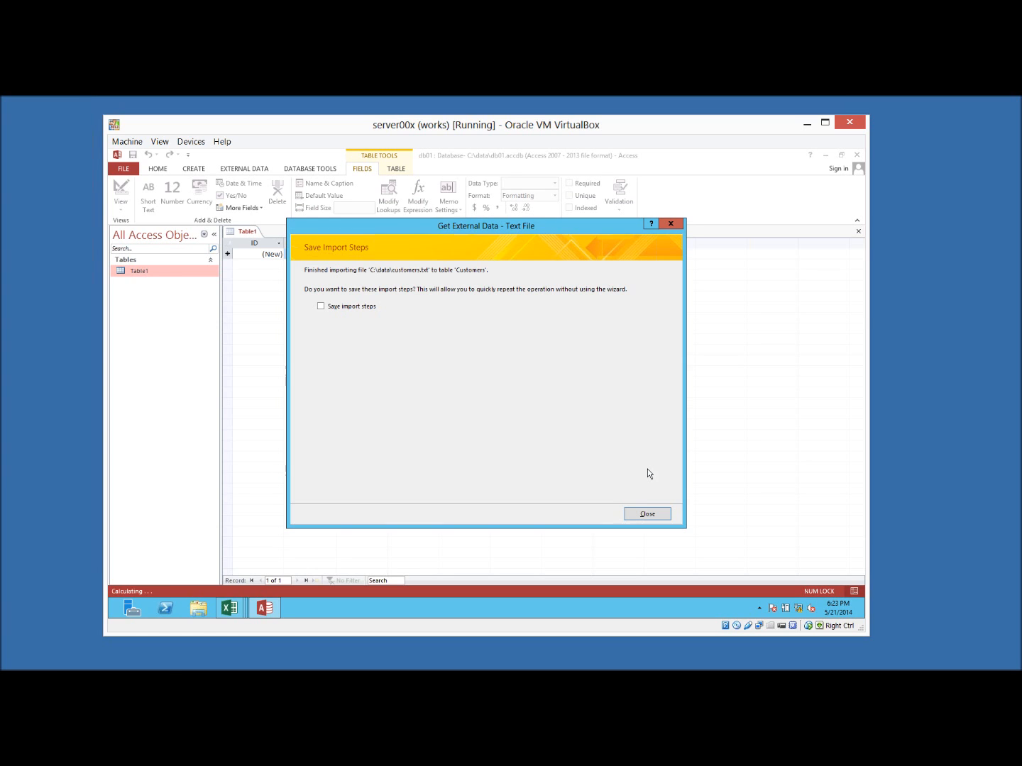
pyautogui.click(647, 513)
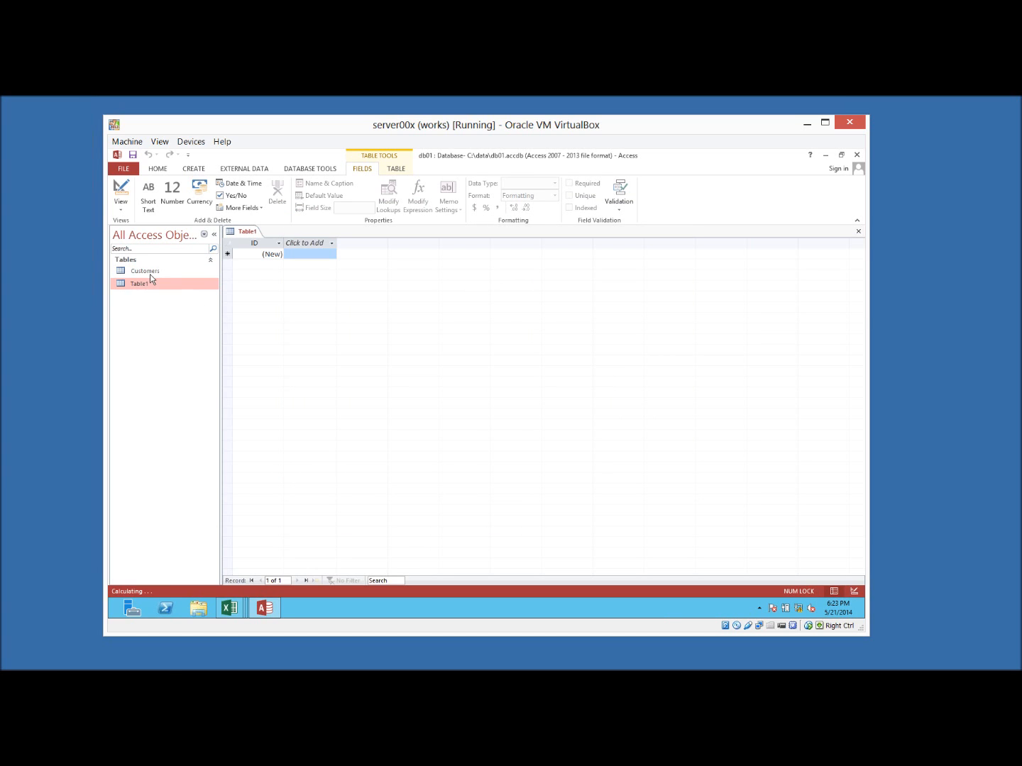
# - Try to delete Table1 again, and close the open unsaved table to discard it
pyautogui.rightClick(139, 285)
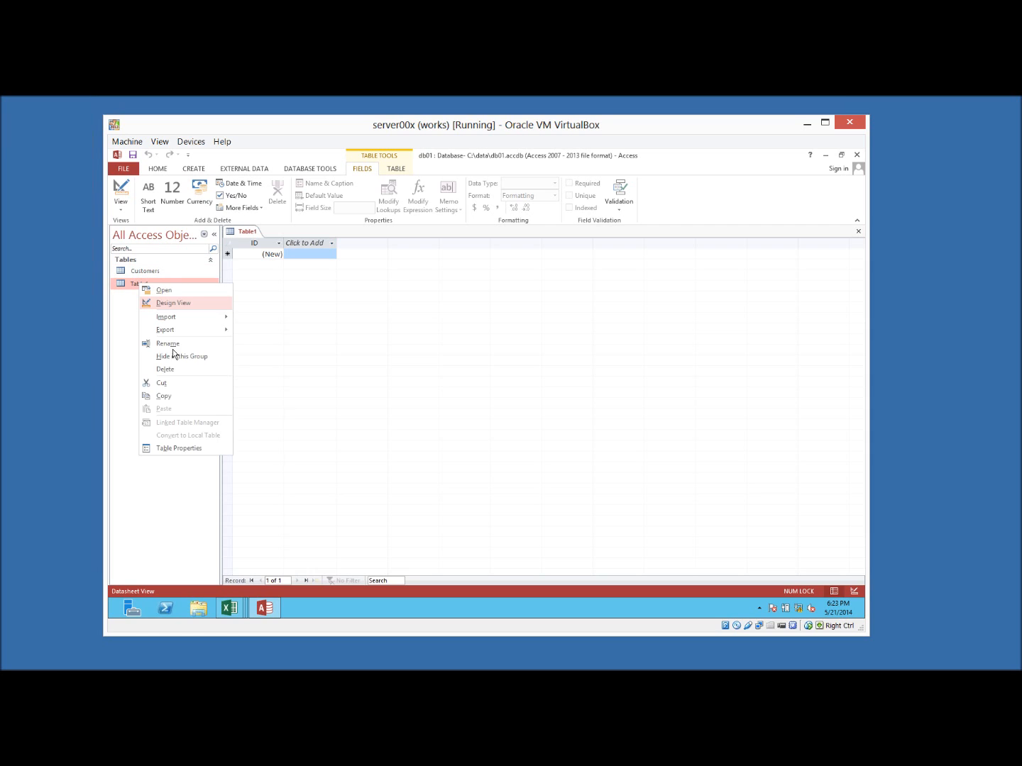
pyautogui.click(225, 372)
pyautogui.click(488, 411)
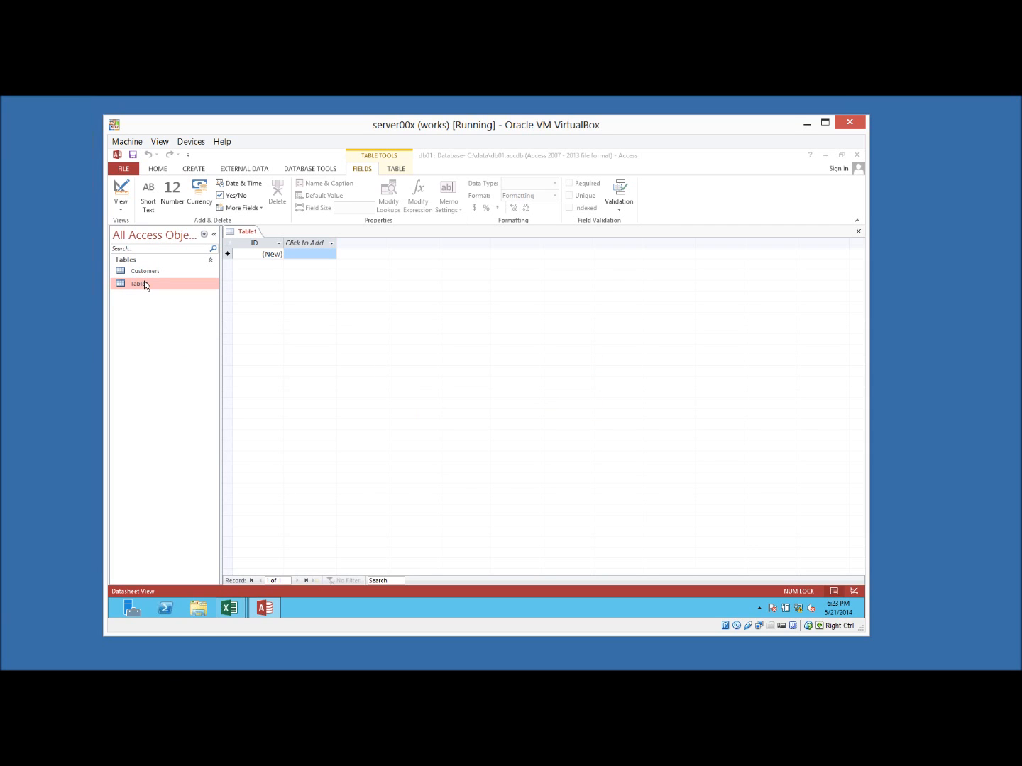
pyautogui.rightClick(142, 283)
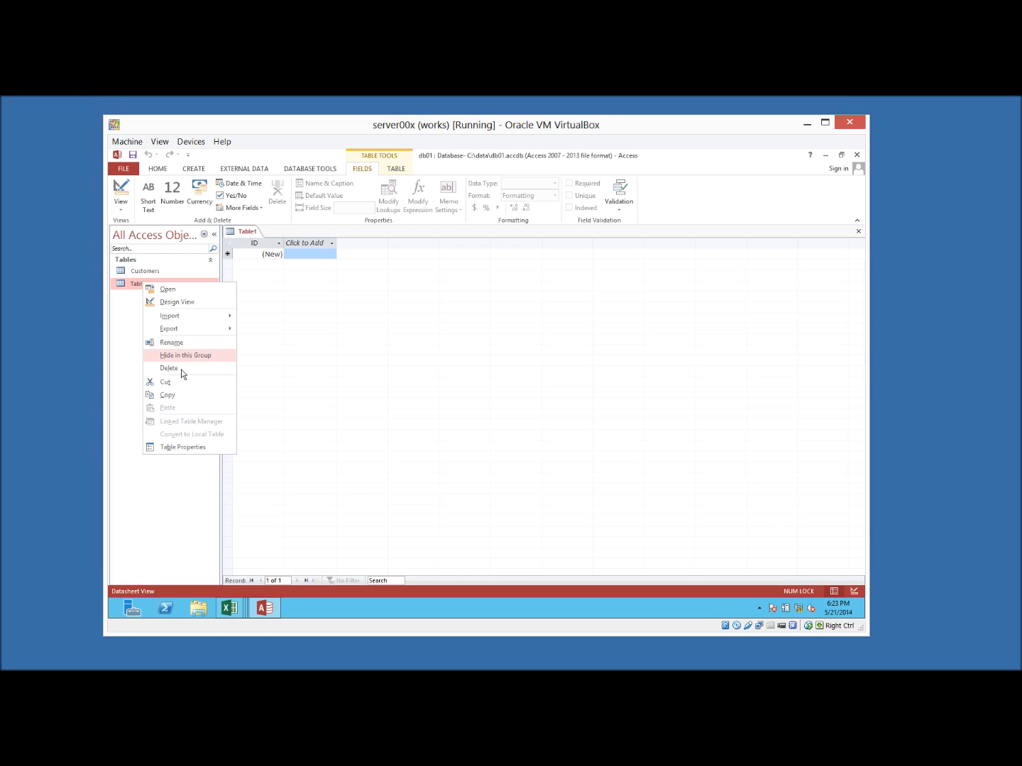
pyautogui.click(181, 369)
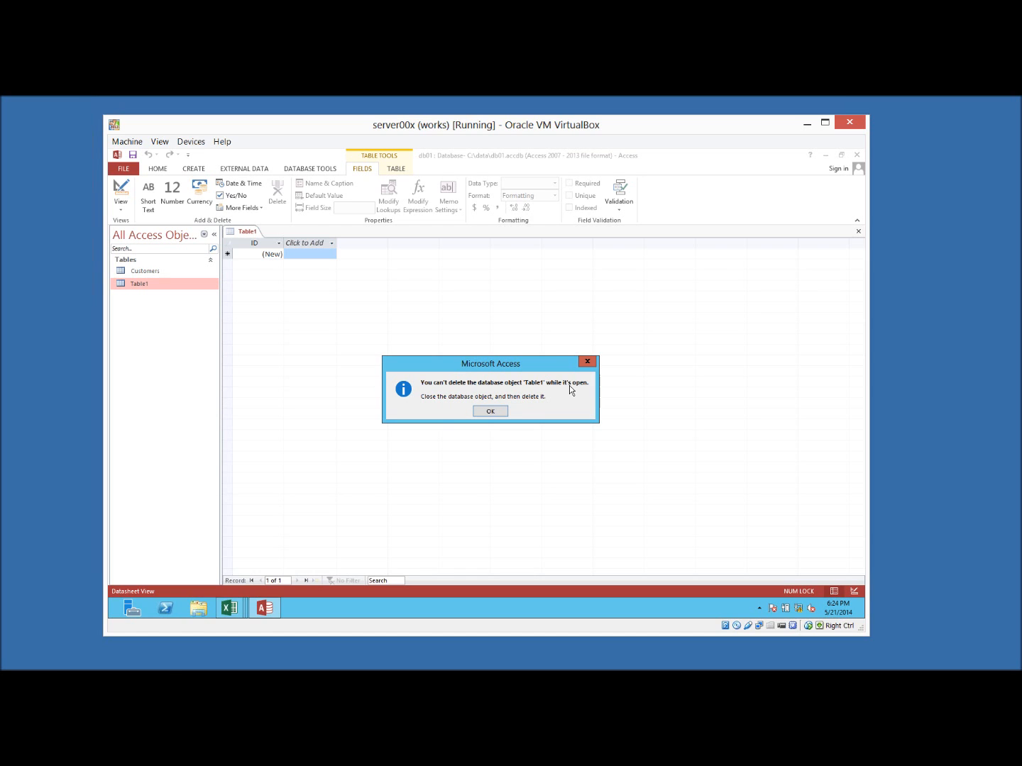
pyautogui.press('Return')
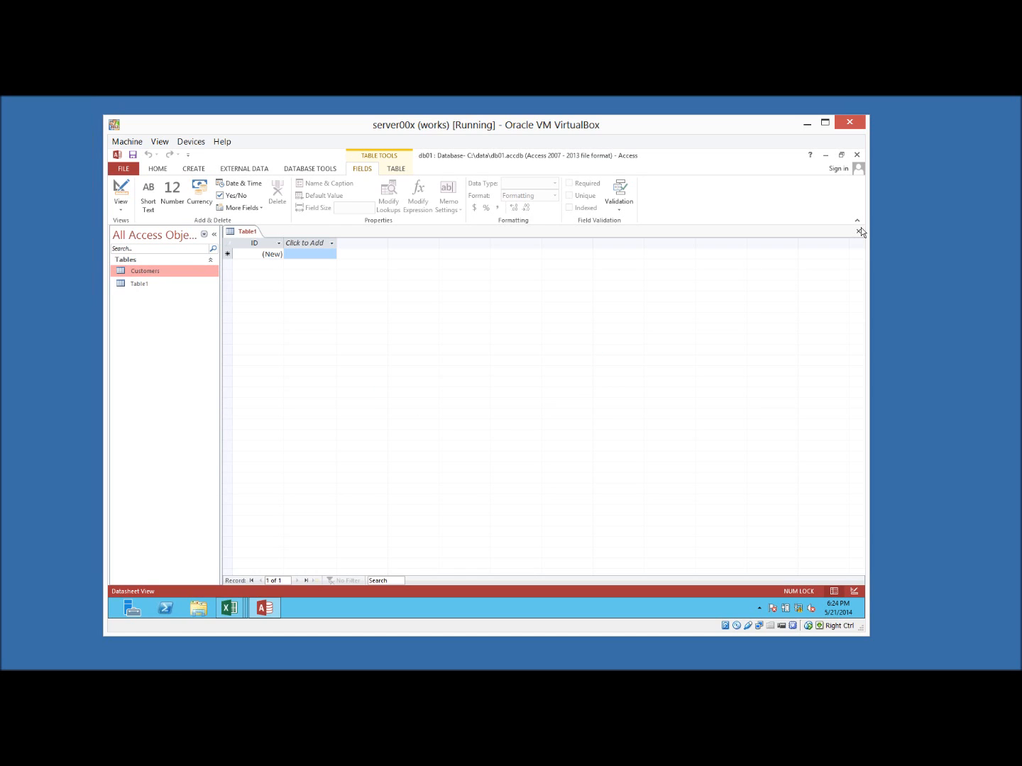
pyautogui.click(860, 231)
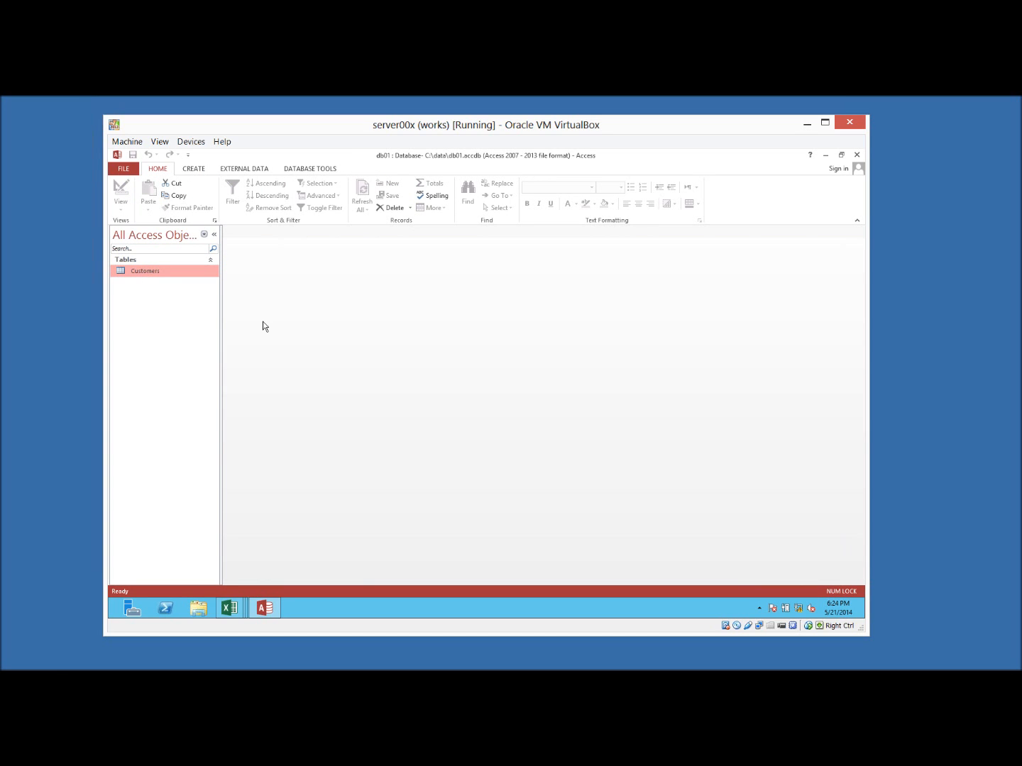
# - Start a text file import of C:\data\invoices.txt into a new table in the current database
pyautogui.rightClick(144, 271)
pyautogui.moveTo(198, 303)
pyautogui.click(266, 346)
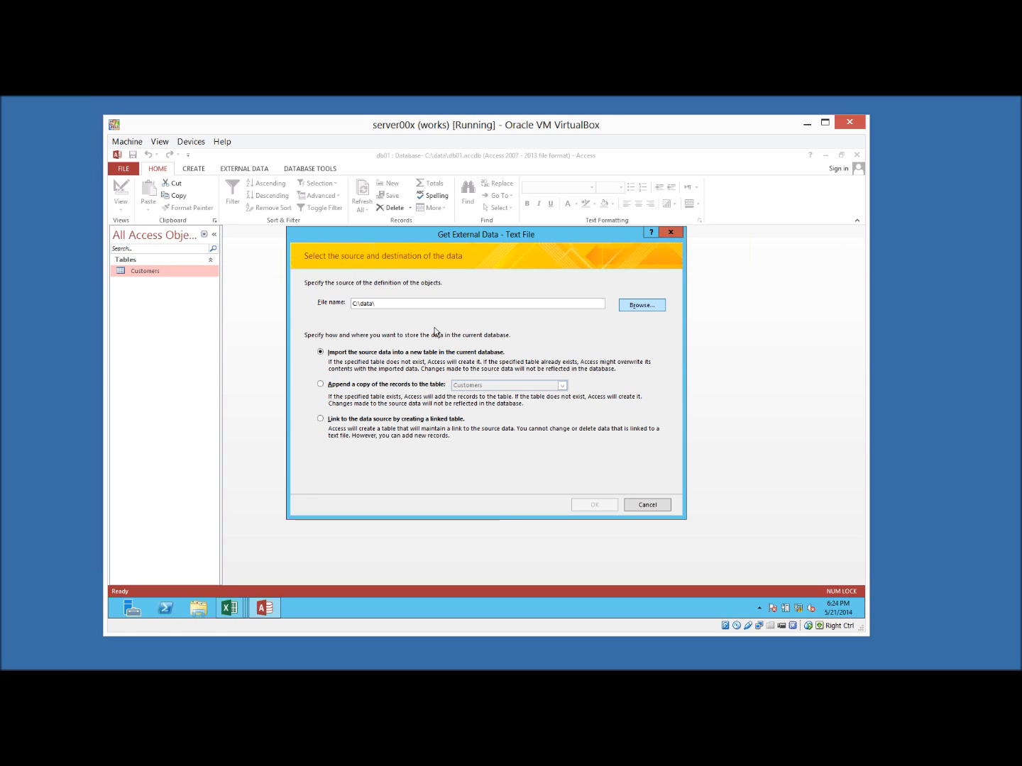
pyautogui.write('invoices.txt')
pyautogui.click(589, 505)
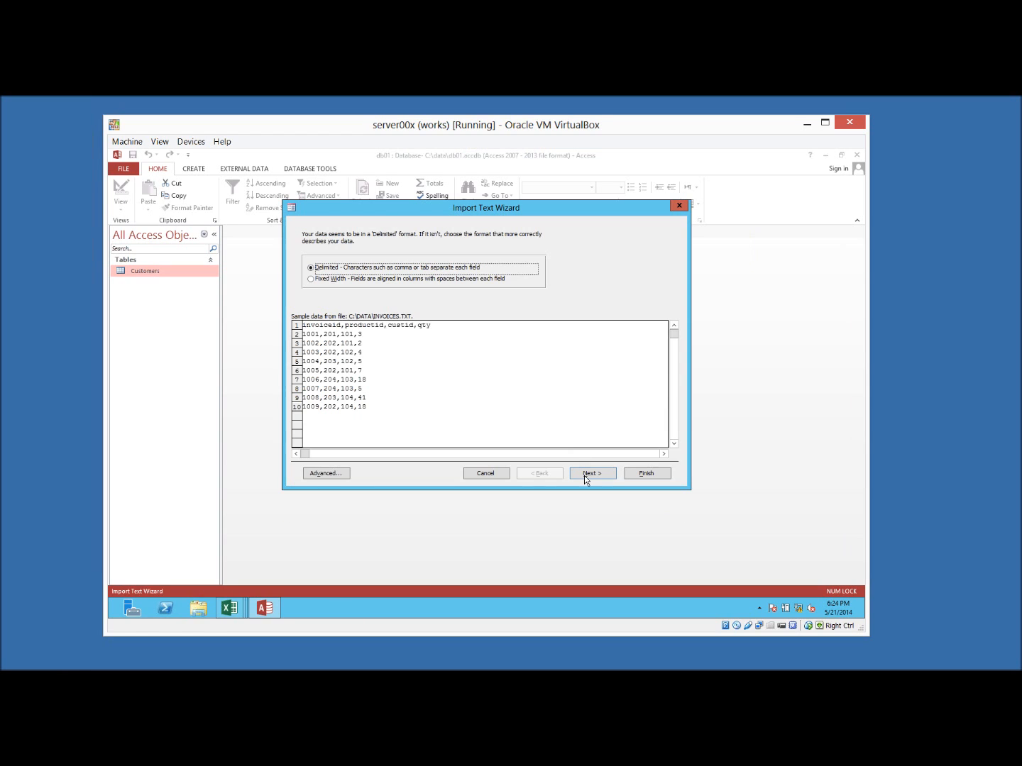
# - Import the comma-delimited data as Invoices, using first-row field names and invoiceid as primary key
pyautogui.click(593, 474)
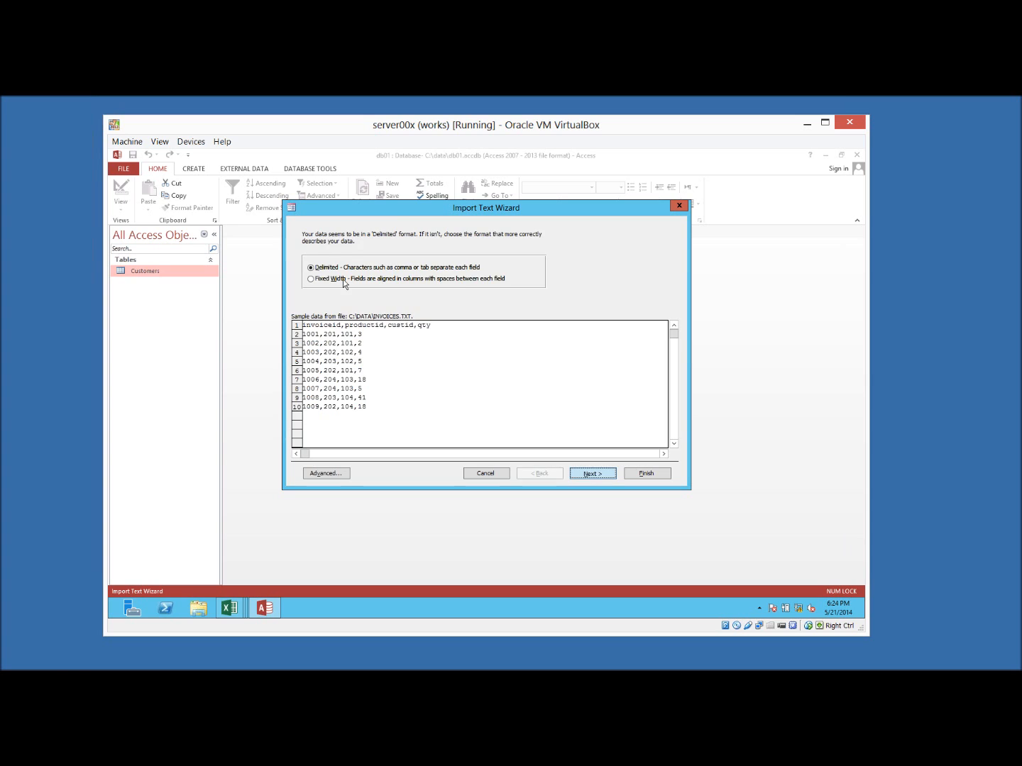
pyautogui.click(316, 289)
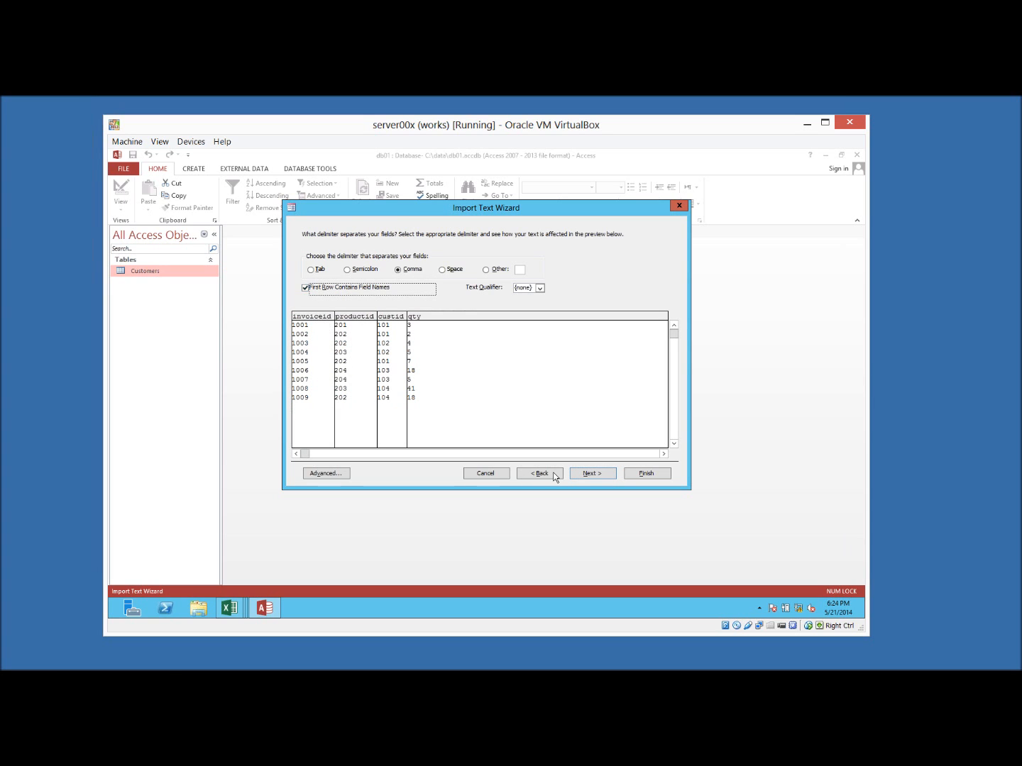
pyautogui.click(593, 473)
pyautogui.click(594, 473)
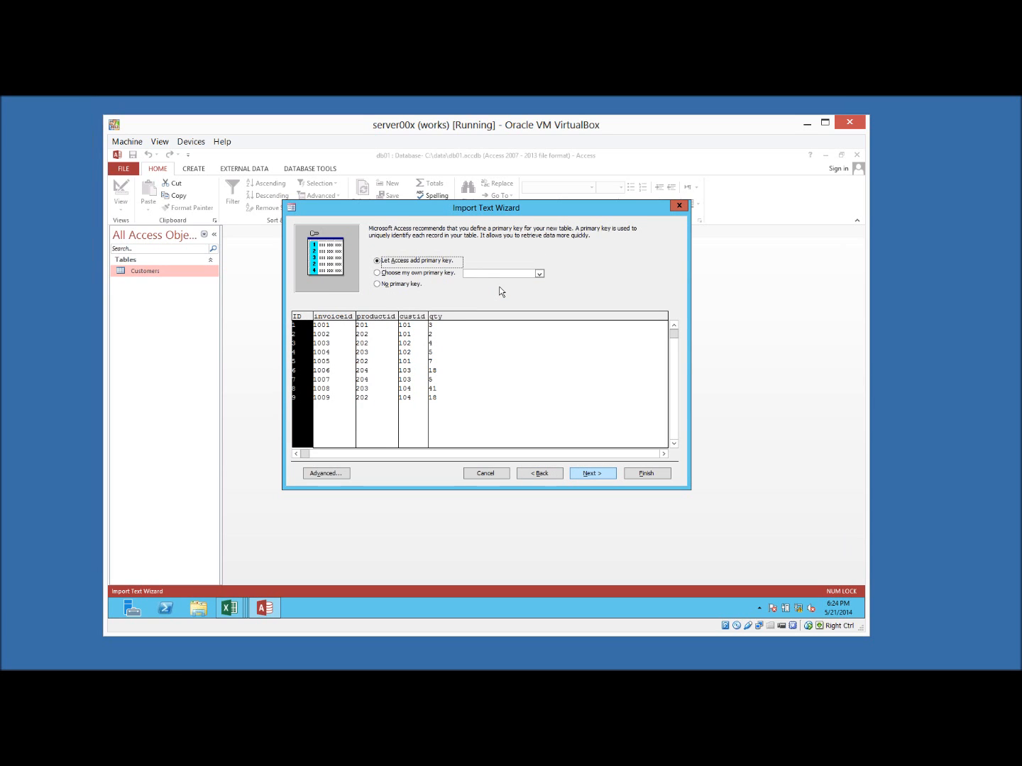
pyautogui.hotkey('alt', 'c')
pyautogui.click(587, 473)
pyautogui.click(643, 474)
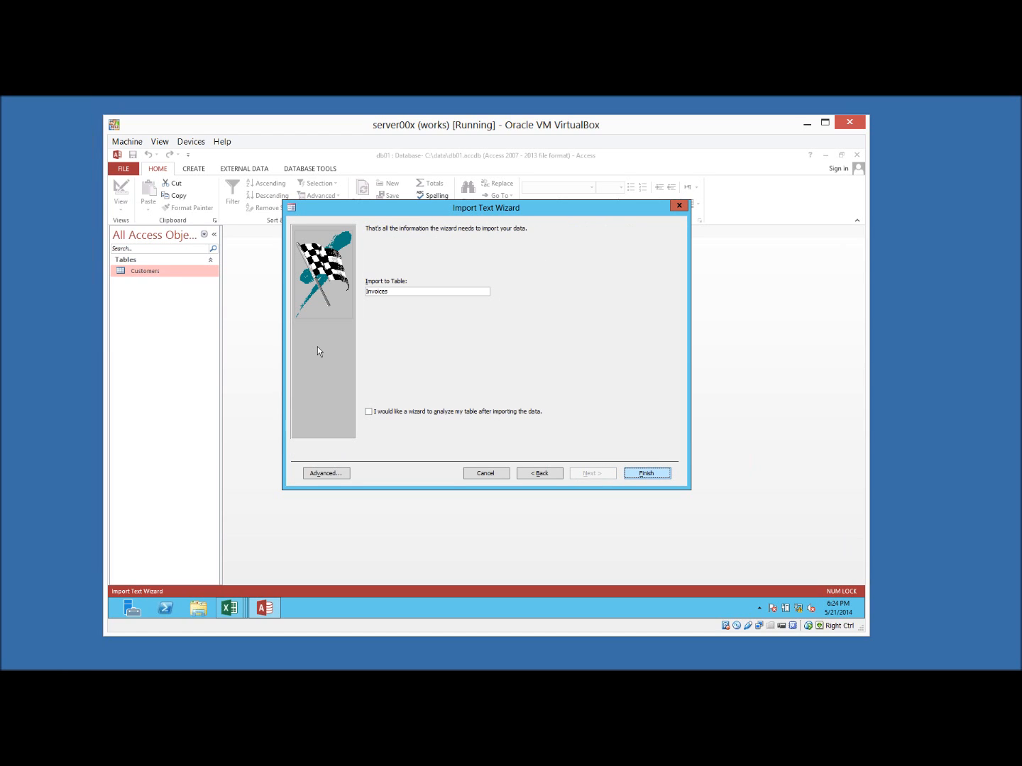
# - Start a text file import of C:\data\products.txt into a new table in the current database
pyautogui.rightClick(143, 271)
pyautogui.moveTo(170, 303)
pyautogui.click(265, 347)
pyautogui.click(643, 306)
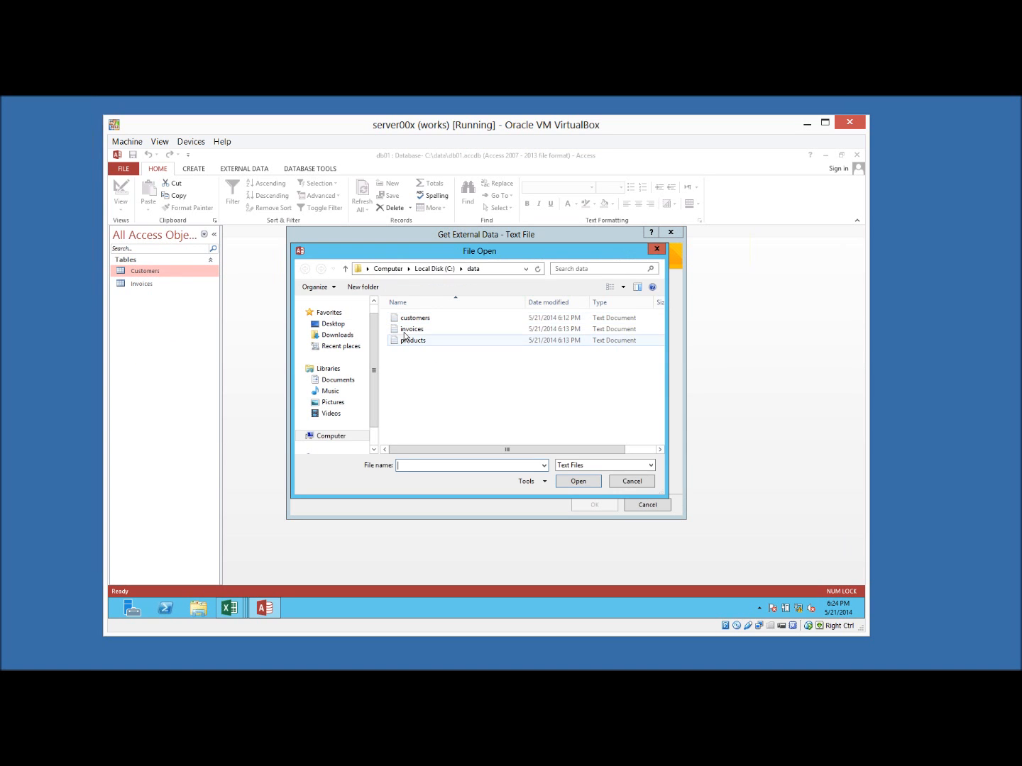
pyautogui.doubleClick(407, 341)
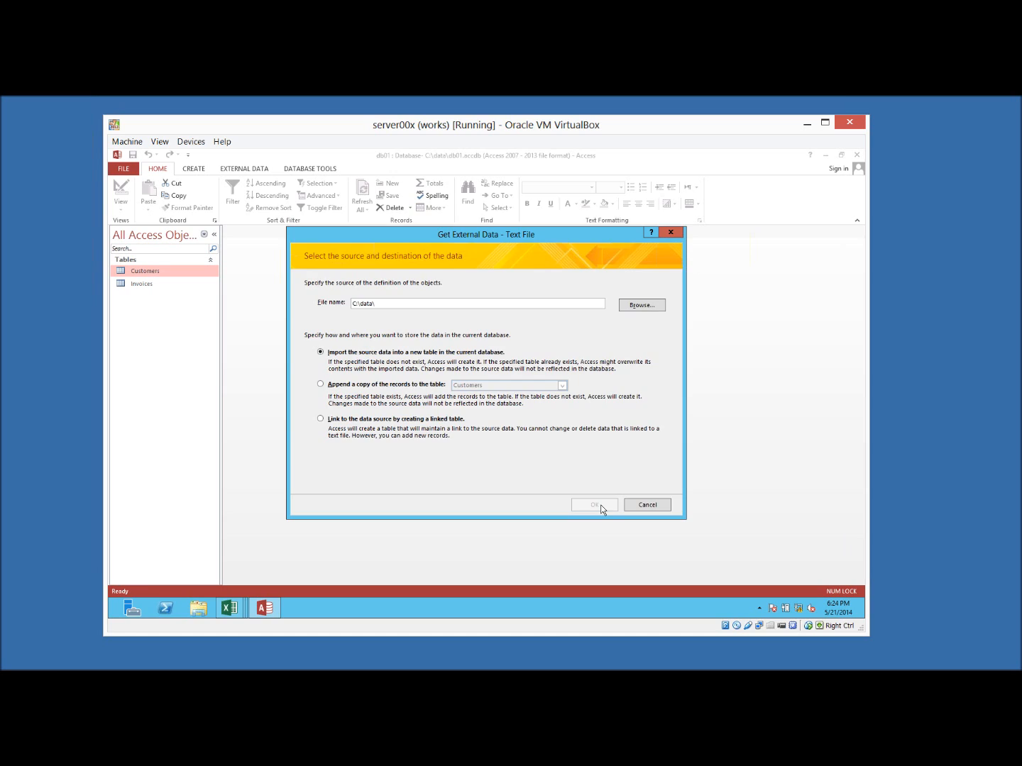
pyautogui.click(600, 506)
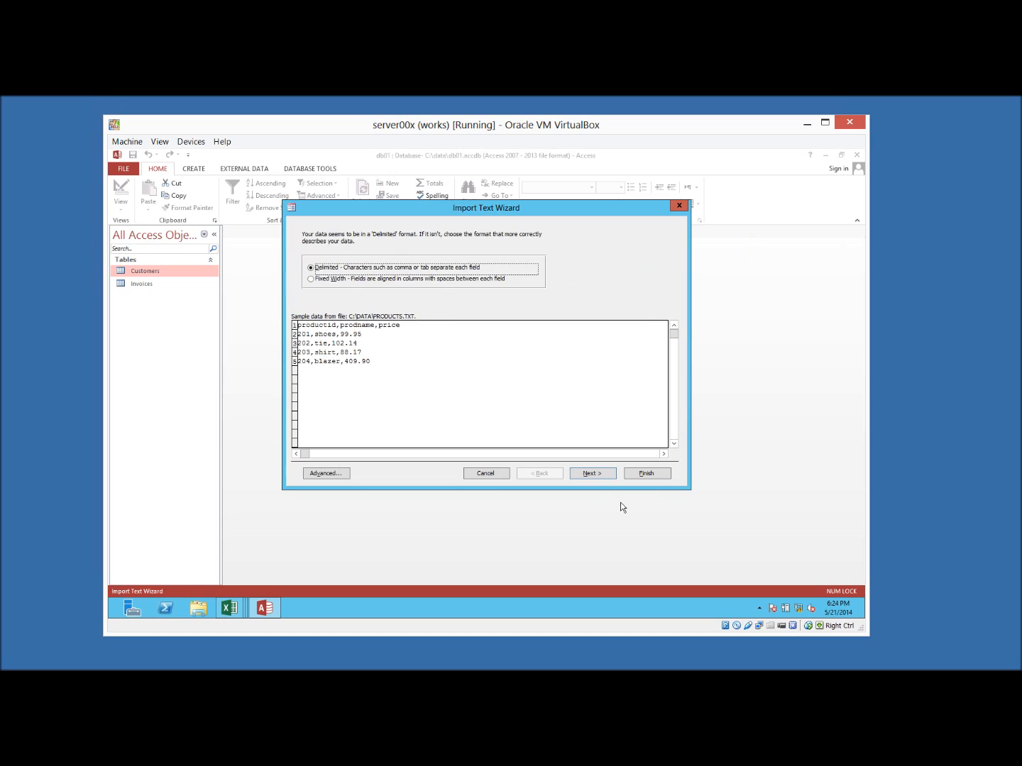
# - Import the comma-delimited data as Products, using first-row field names and productid as primary key, without saving the import steps
pyautogui.click(593, 474)
pyautogui.click(342, 287)
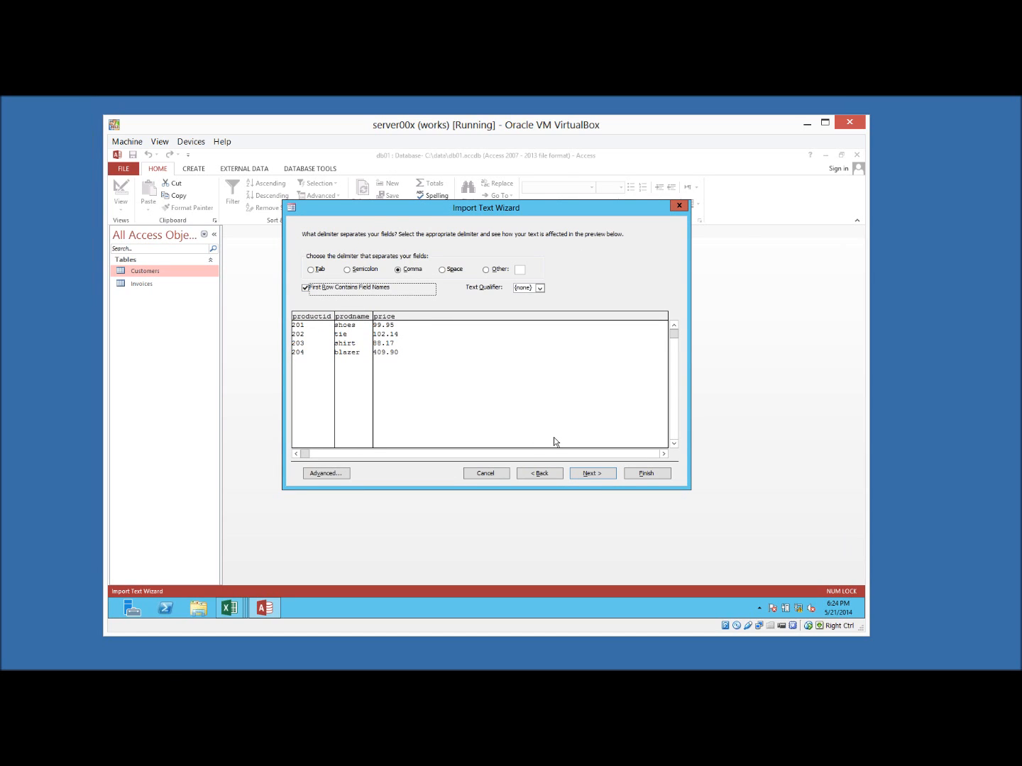
pyautogui.click(592, 473)
pyautogui.click(593, 474)
pyautogui.click(395, 274)
pyautogui.click(641, 474)
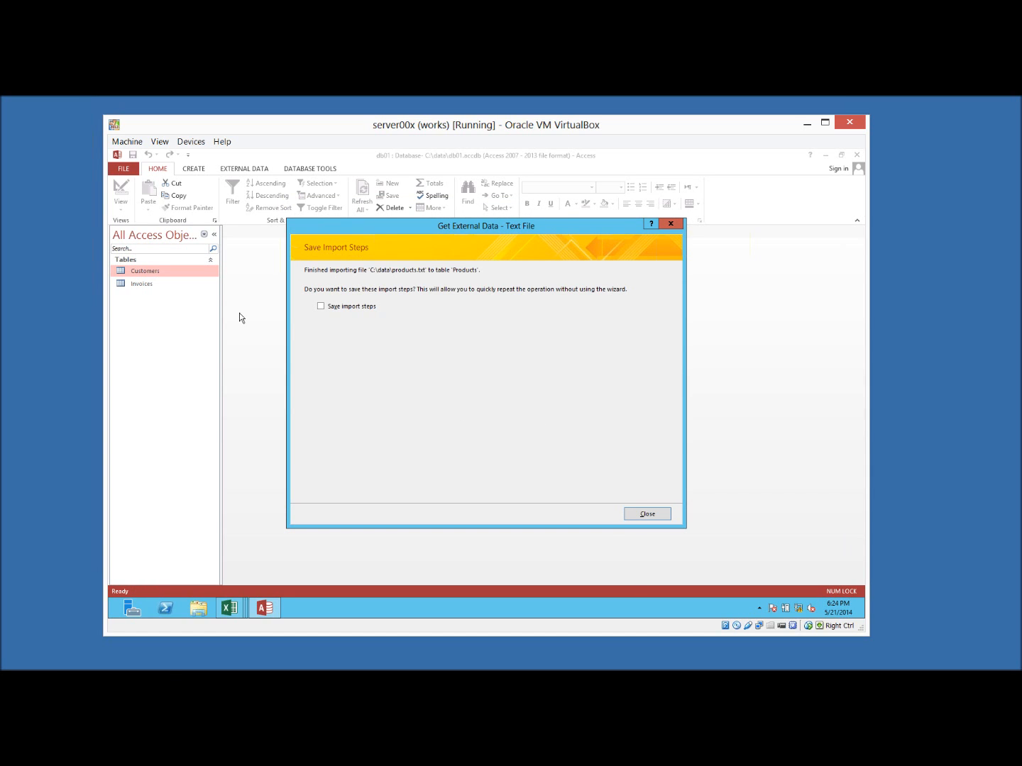
pyautogui.press('Return')
# - Open the Customers, Invoices and Products tables and compare their records and shared ID fields
pyautogui.doubleClick(148, 273)
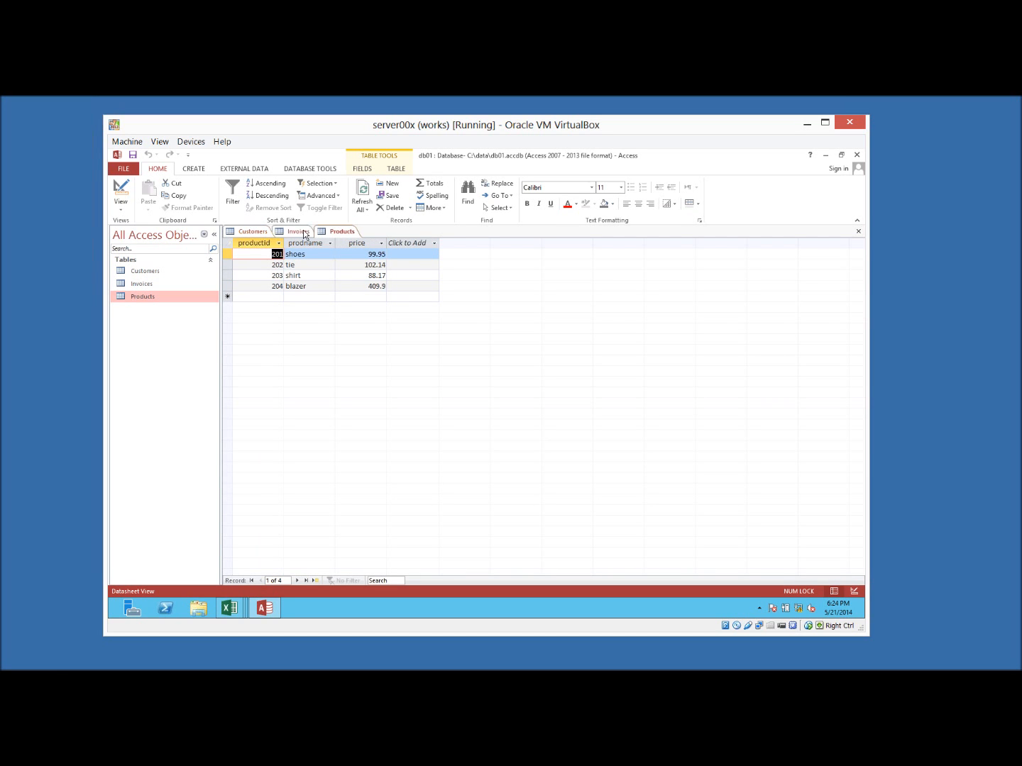
pyautogui.click(299, 233)
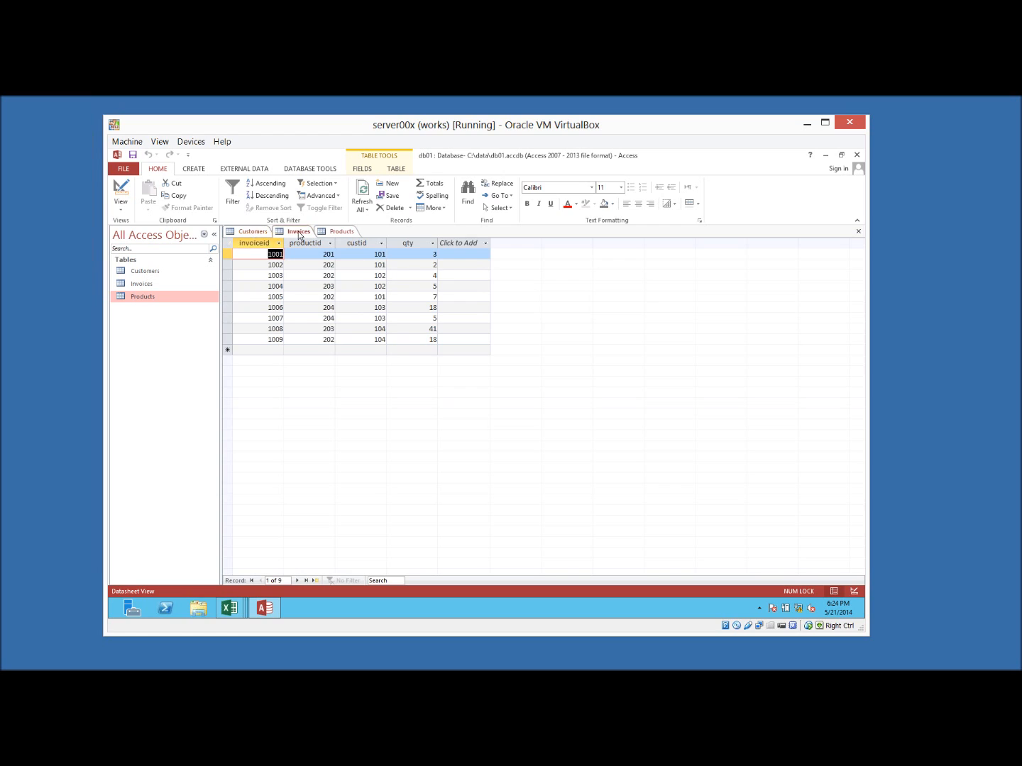
pyautogui.click(254, 232)
pyautogui.click(349, 234)
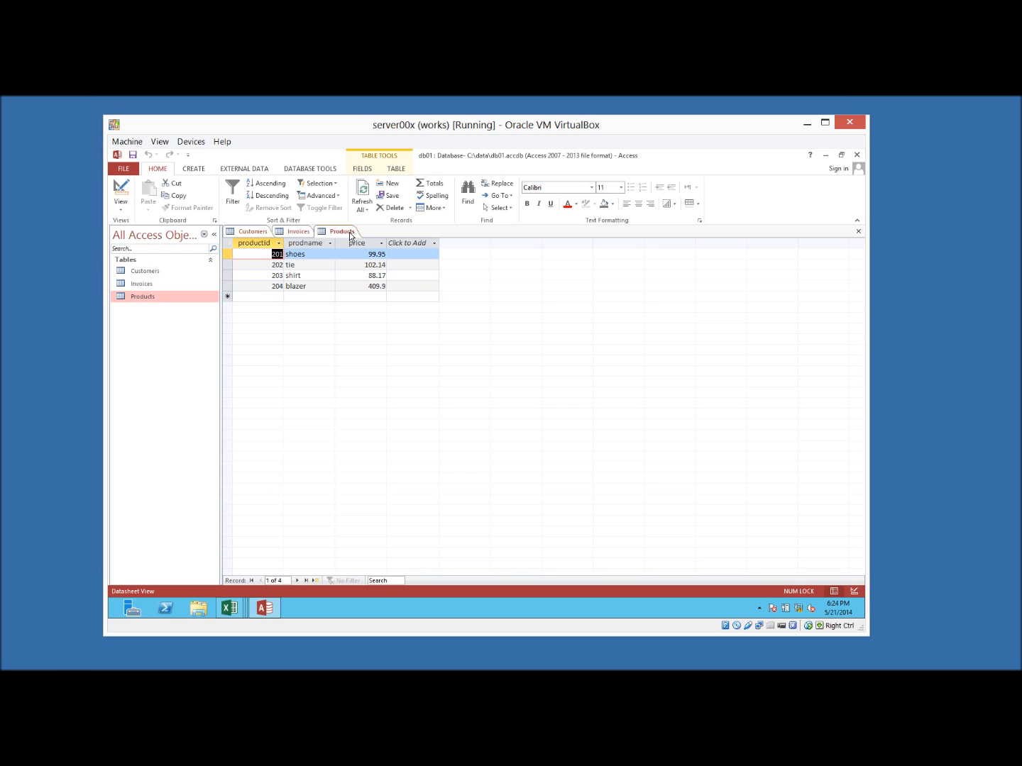
pyautogui.click(311, 170)
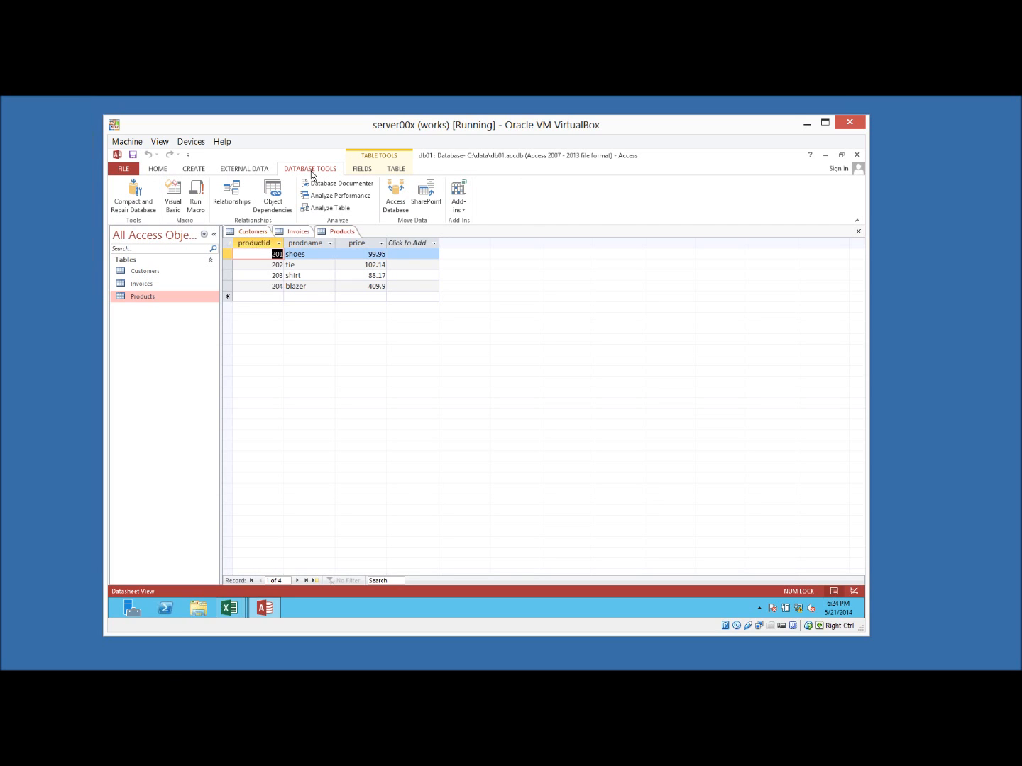
pyautogui.click(278, 233)
pyautogui.click(258, 236)
pyautogui.click(280, 234)
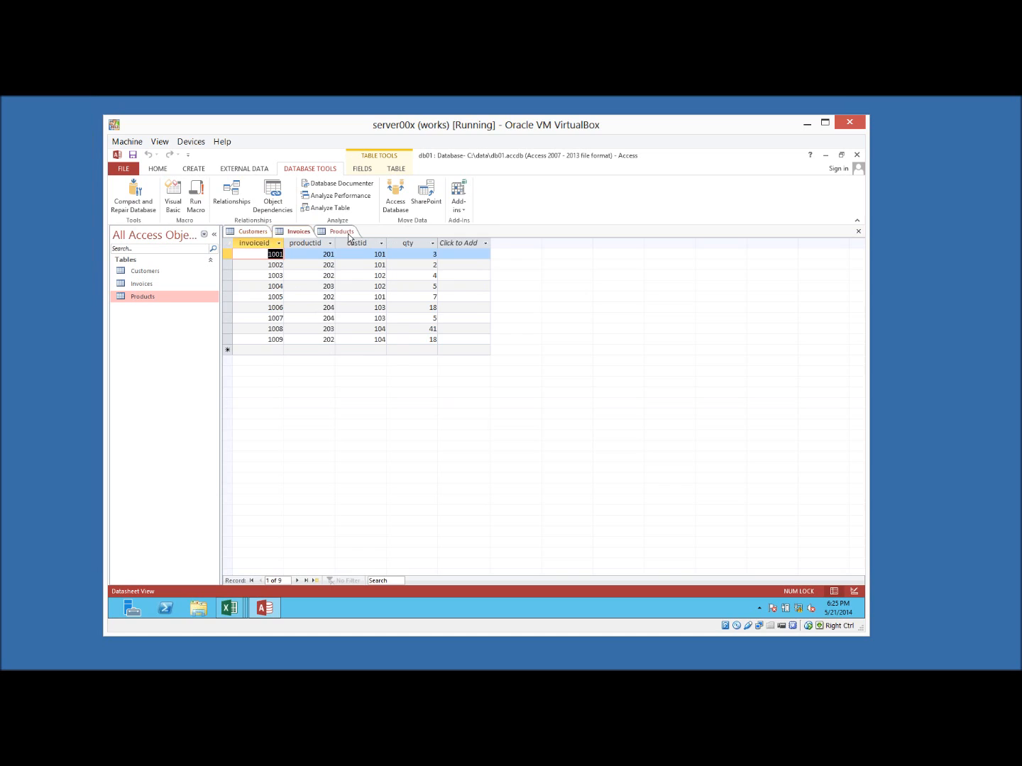
pyautogui.click(349, 234)
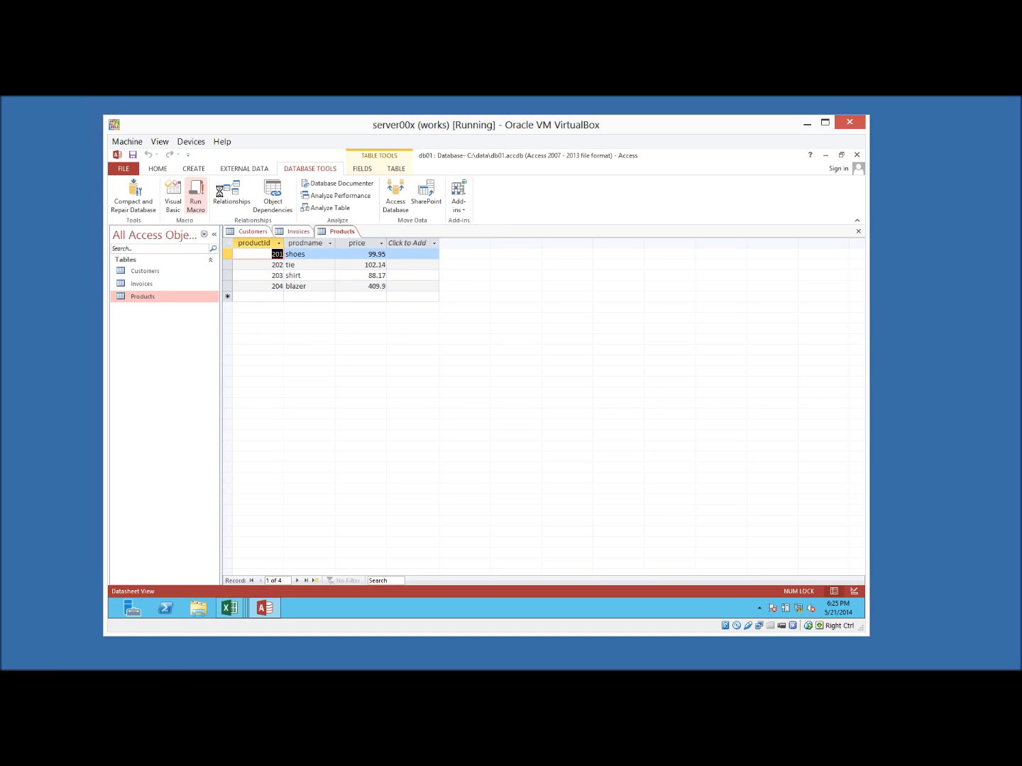
# - Open the database relationships view and add the Customers, Invoices and Products tables to it
pyautogui.click(221, 192)
pyautogui.click(510, 401)
pyautogui.click(429, 288)
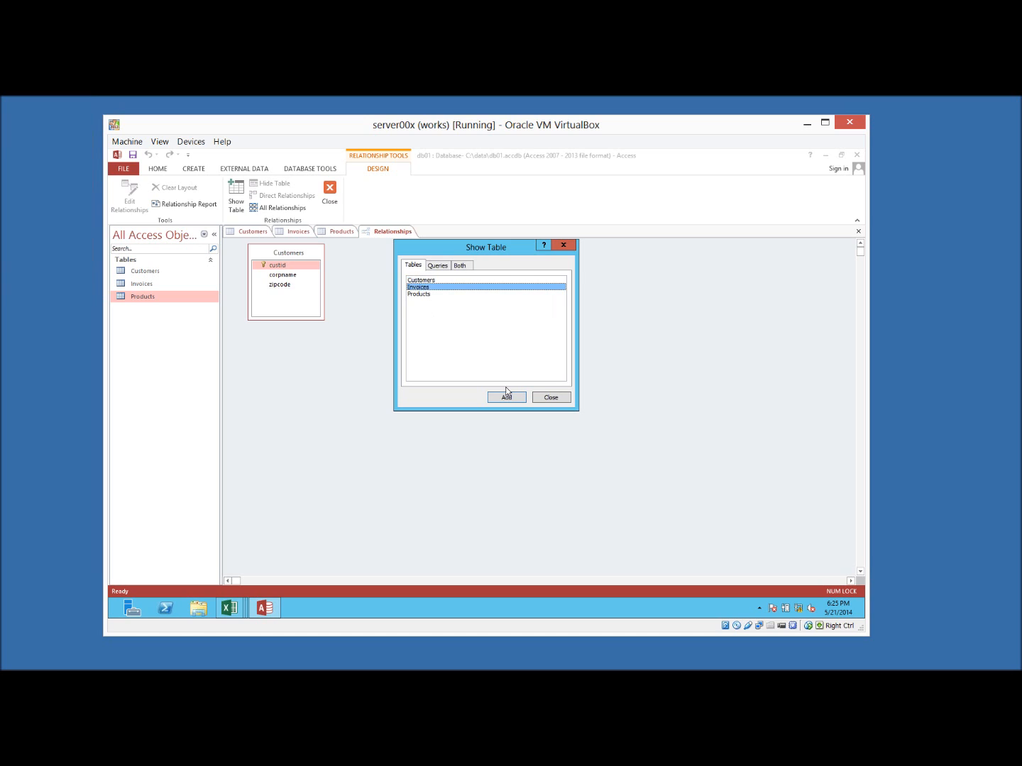
pyautogui.click(501, 395)
pyautogui.click(431, 294)
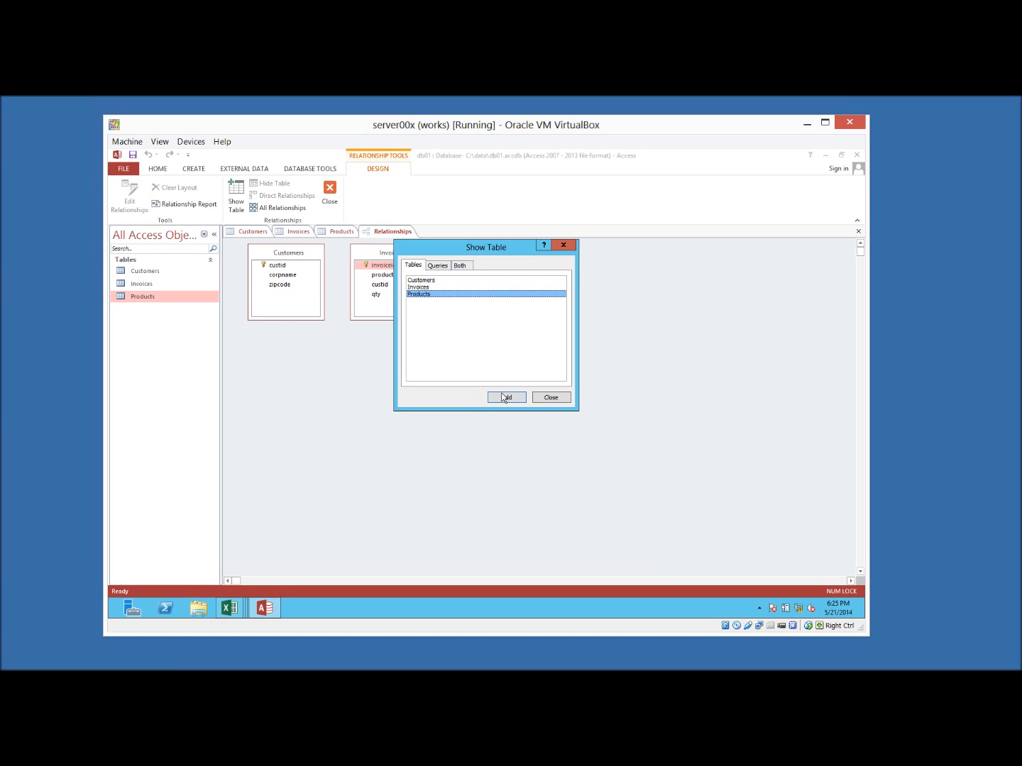
pyautogui.press('Return')
pyautogui.click(540, 396)
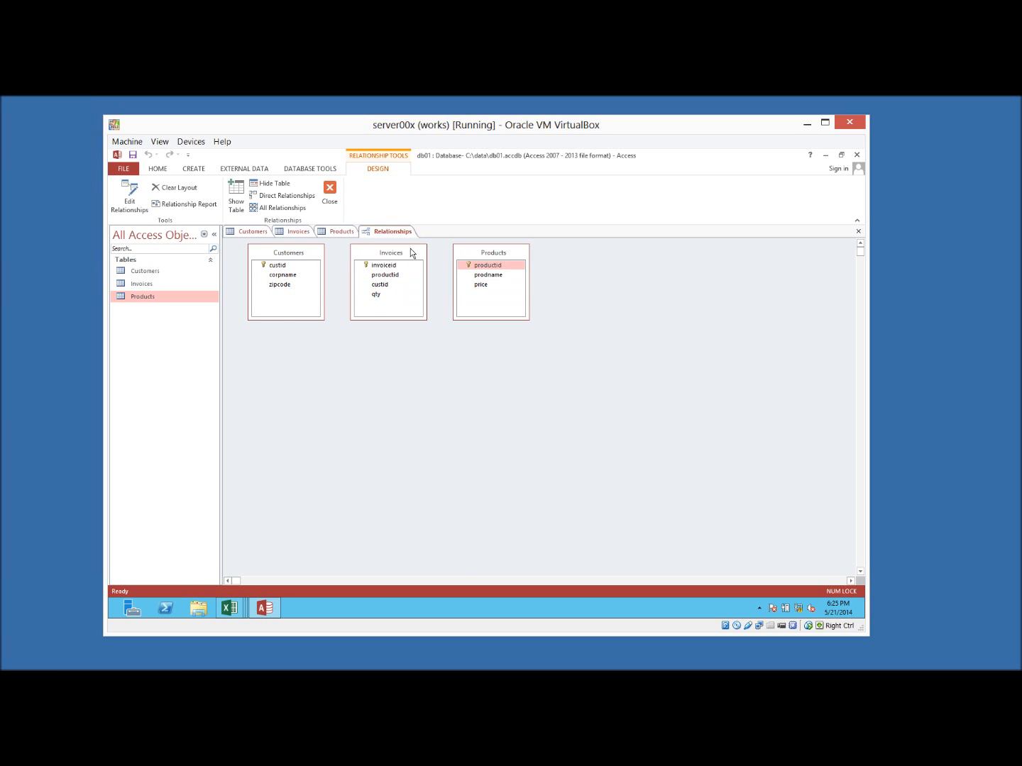
# - Relate Invoices to Customers on custid and to Products on productid, arranging the three table boxes with Invoices below the others
pyautogui.moveTo(391, 253); pyautogui.dragTo(303, 274)
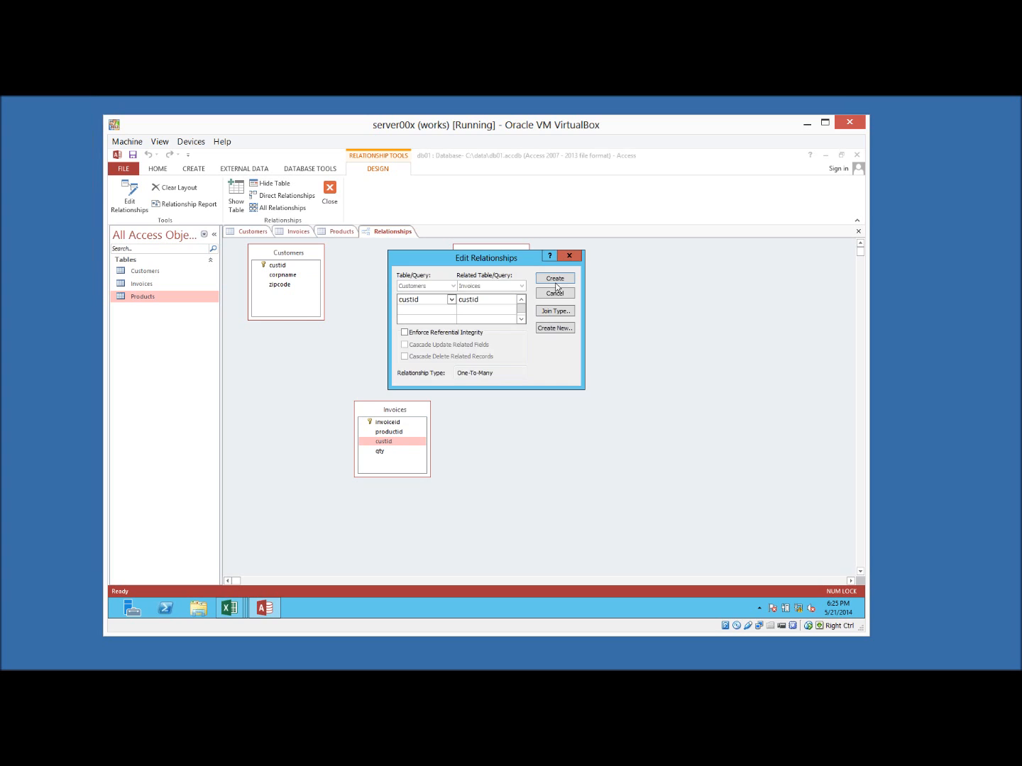
pyautogui.click(559, 279)
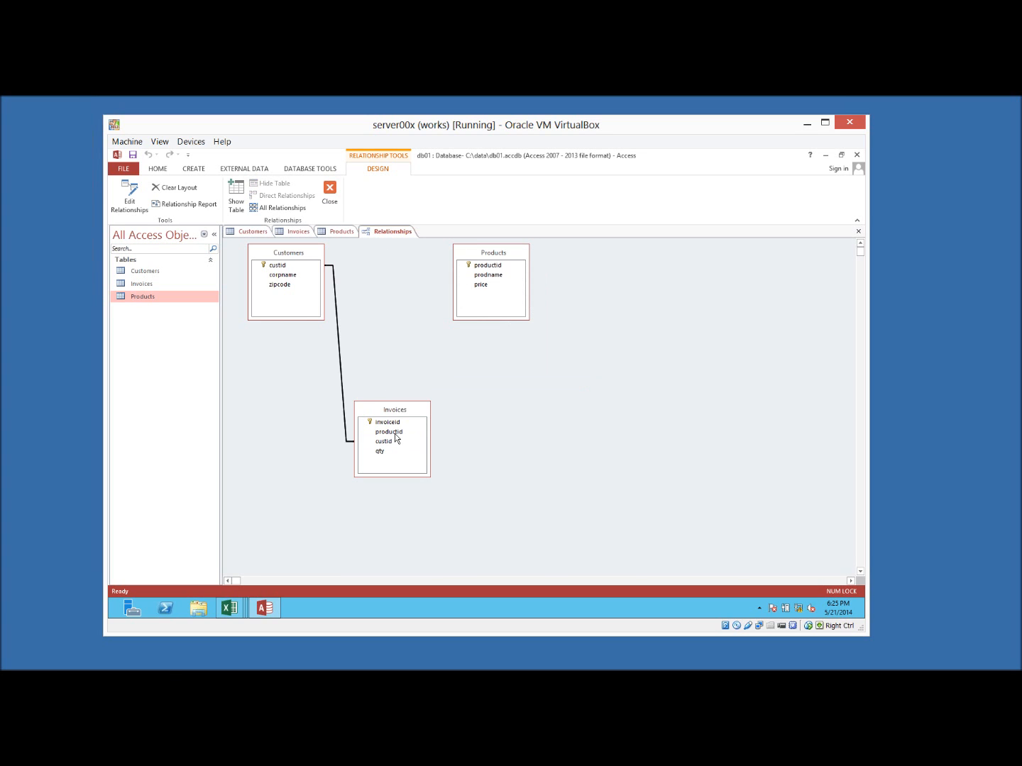
pyautogui.moveTo(395, 438); pyautogui.dragTo(540, 287)
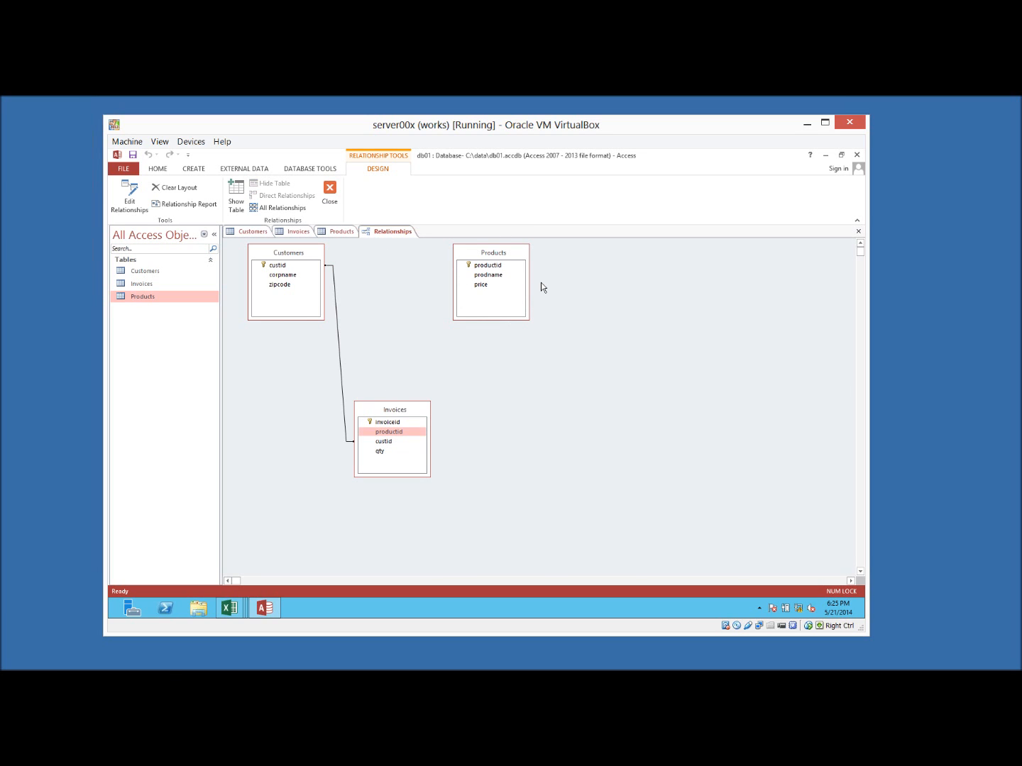
pyautogui.click(555, 278)
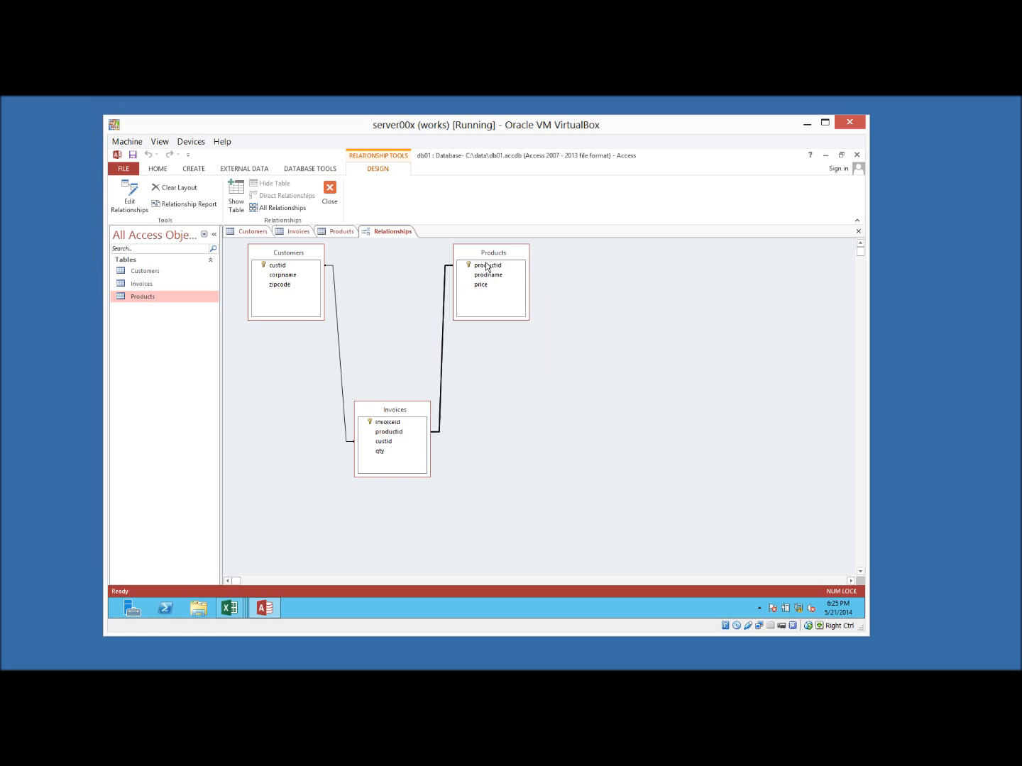
pyautogui.moveTo(494, 252); pyautogui.dragTo(521, 249)
pyautogui.moveTo(308, 251); pyautogui.dragTo(333, 251)
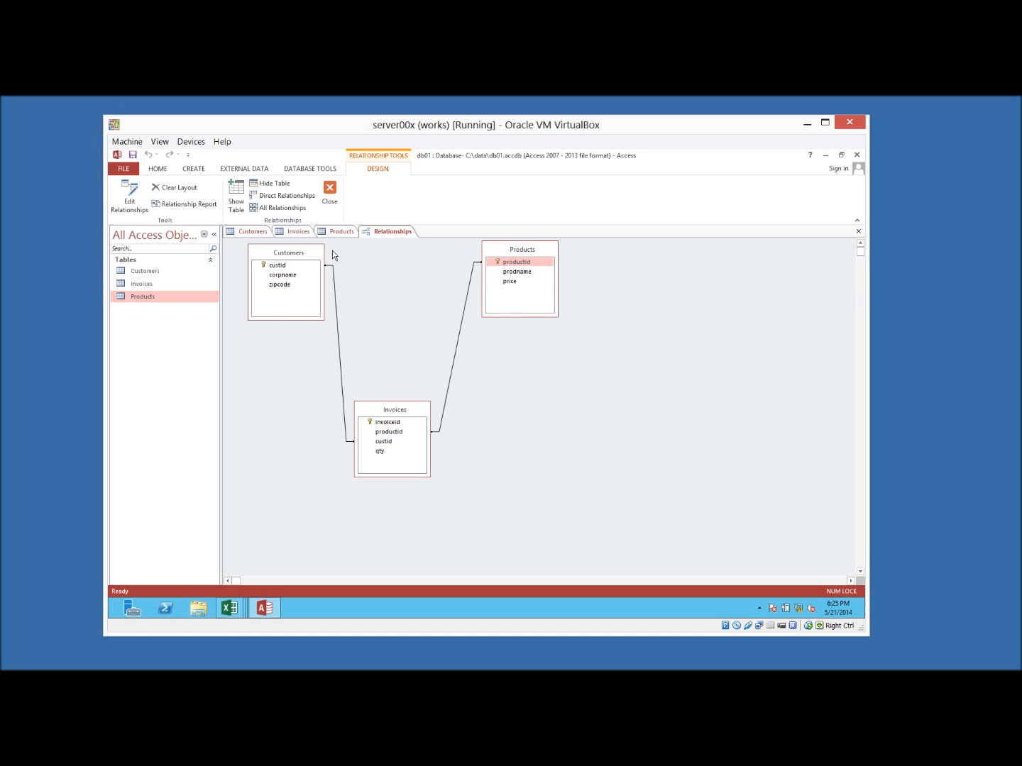
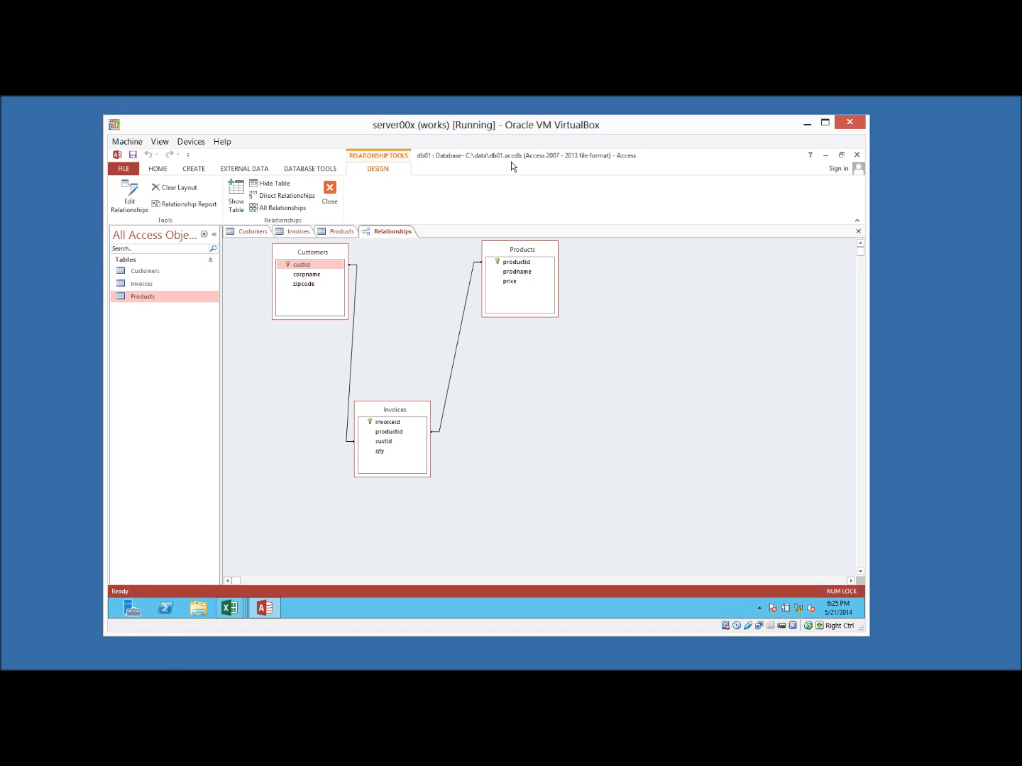
# - Switch to the blank Excel workbook Book2 and open its PowerPivot data model window
pyautogui.click(825, 155)
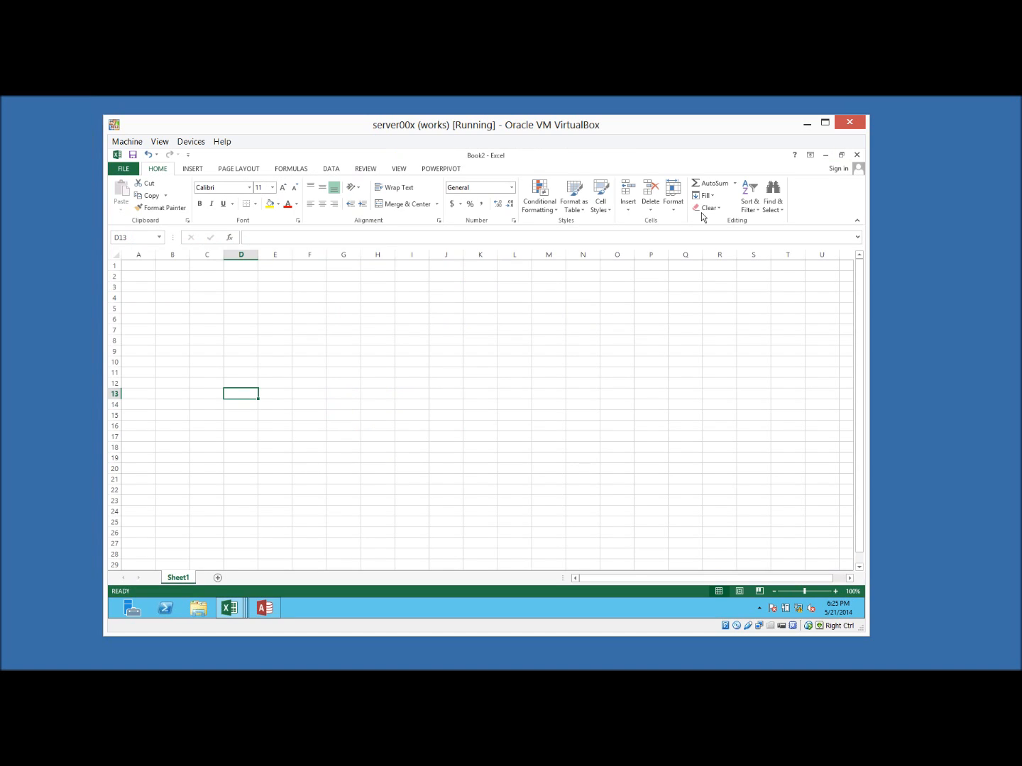
pyautogui.click(172, 298)
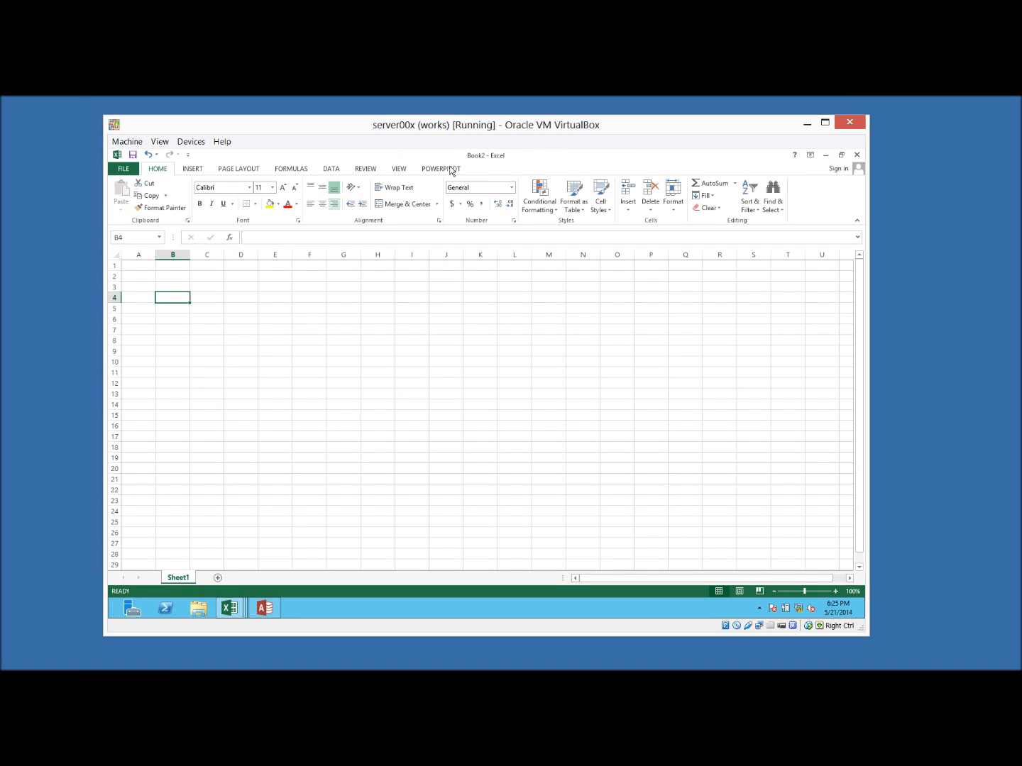
pyautogui.click(449, 169)
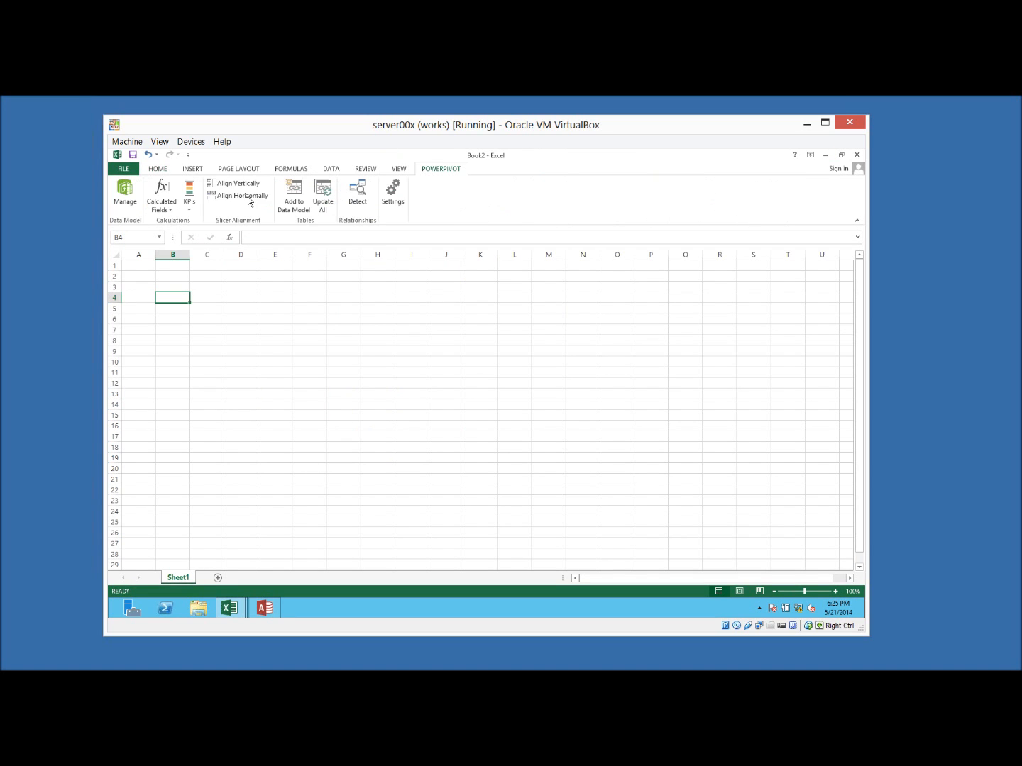
pyautogui.click(127, 193)
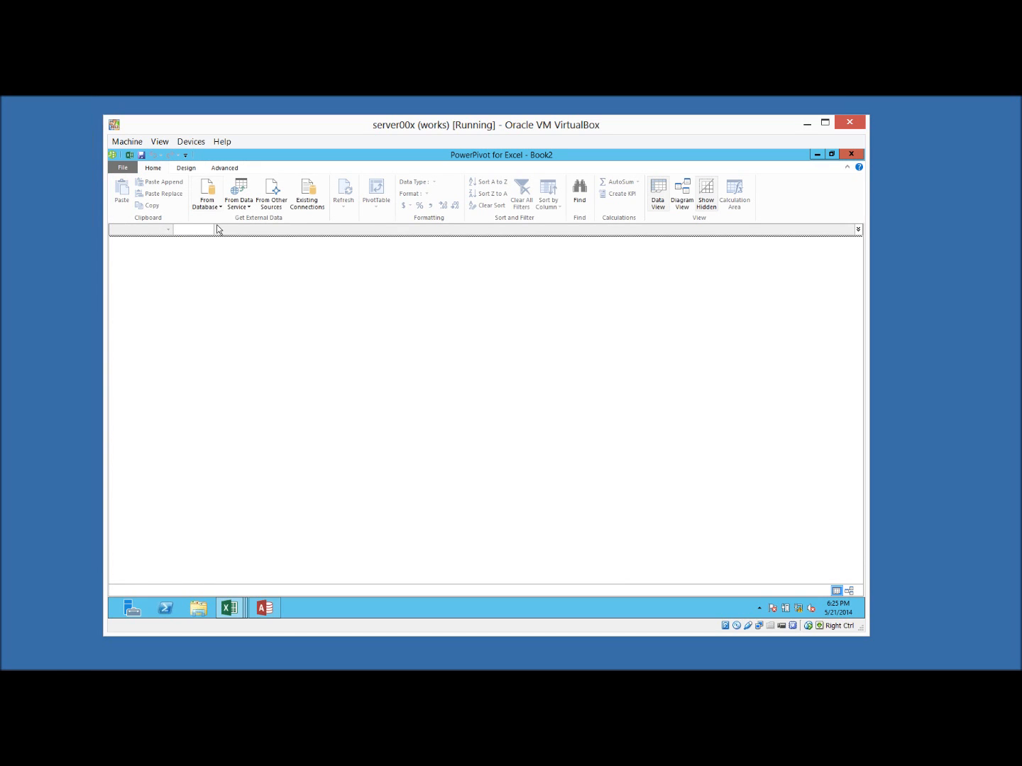
pyautogui.click(207, 202)
pyautogui.click(218, 230)
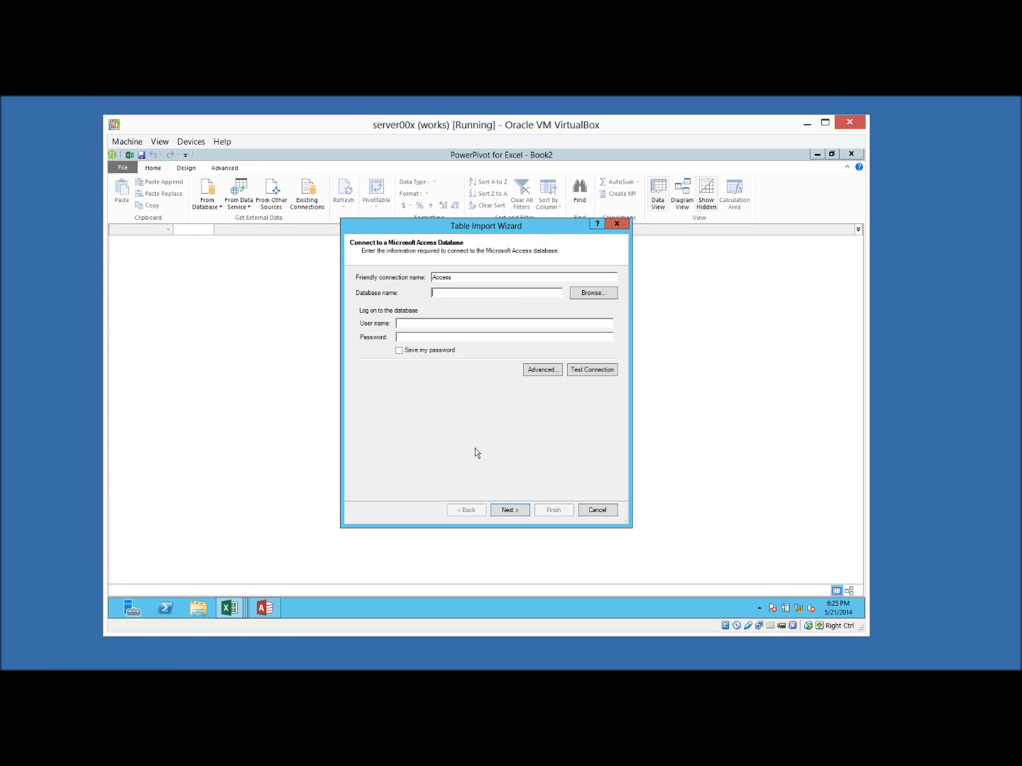
pyautogui.click(596, 509)
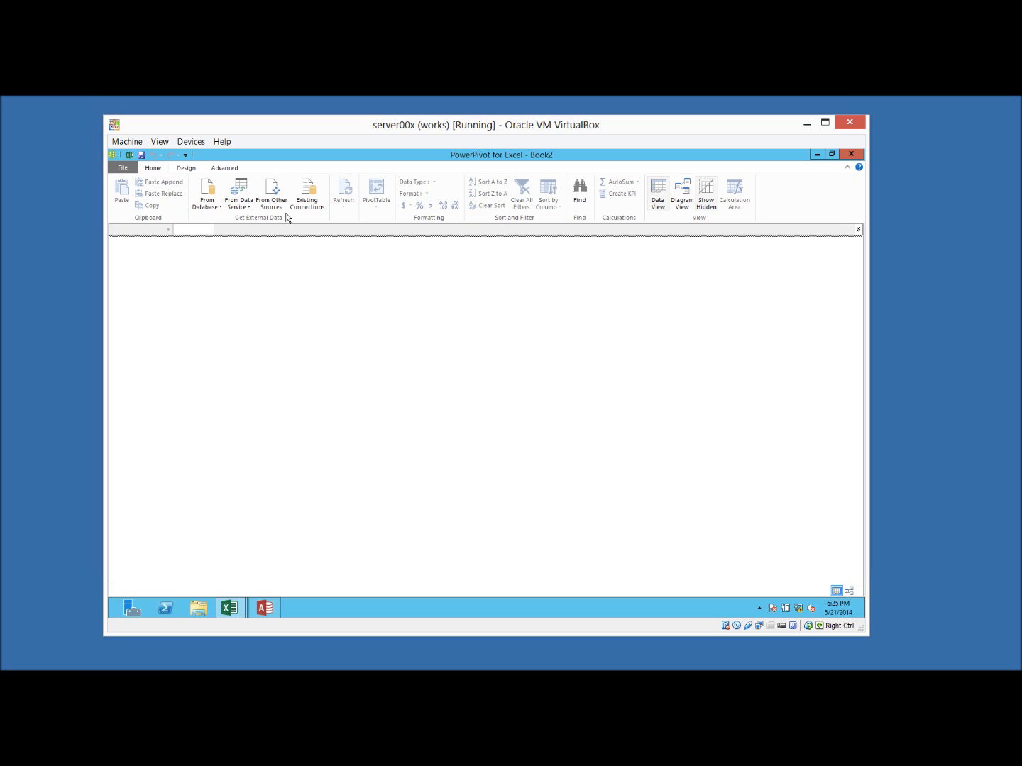
pyautogui.click(279, 203)
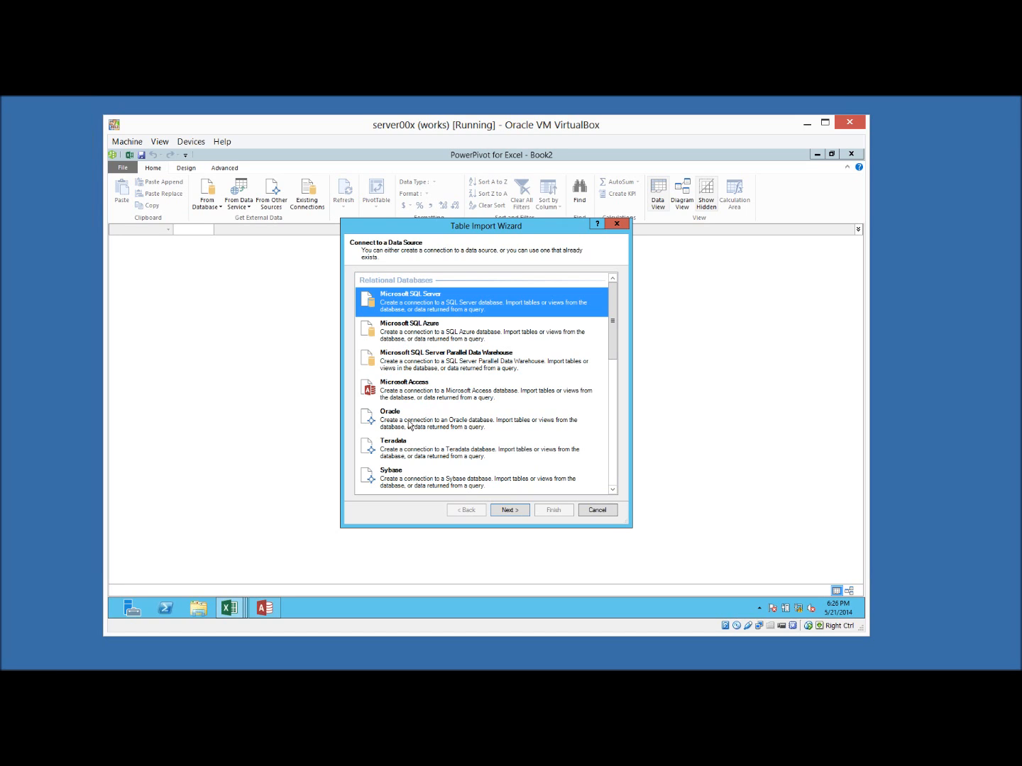
pyautogui.click(596, 511)
# - Start an Access import into PowerPivot and choose C:\data\db01 as the source, closing the database in Access to release the file
pyautogui.click(206, 199)
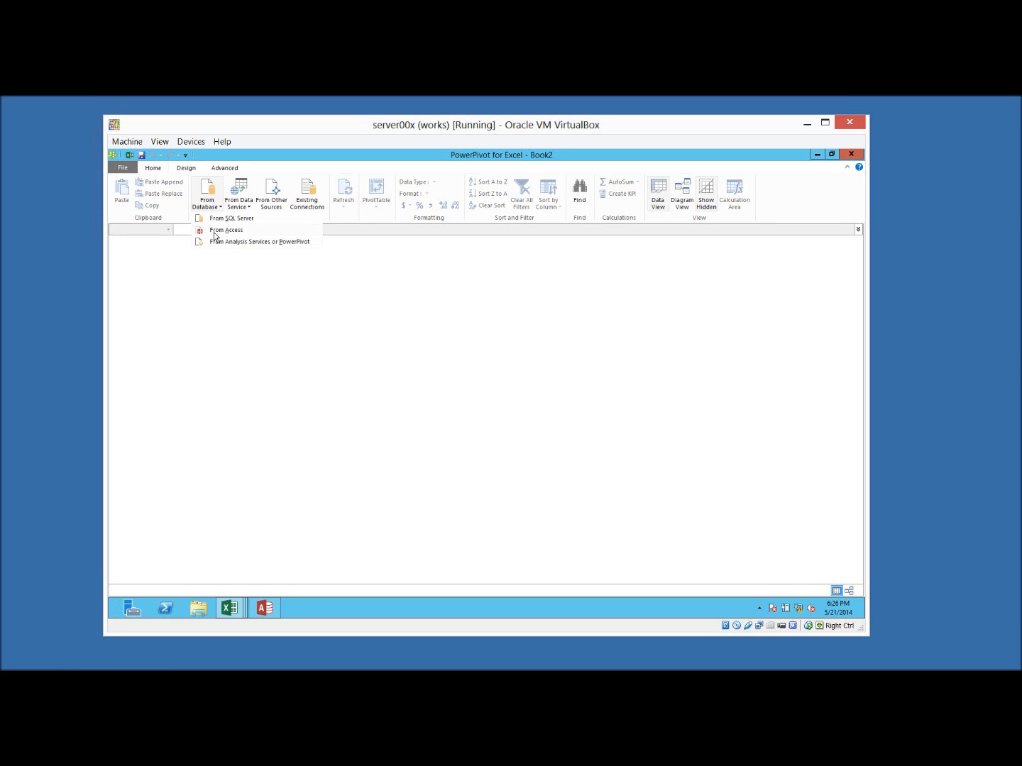
pyautogui.click(226, 230)
pyautogui.click(592, 293)
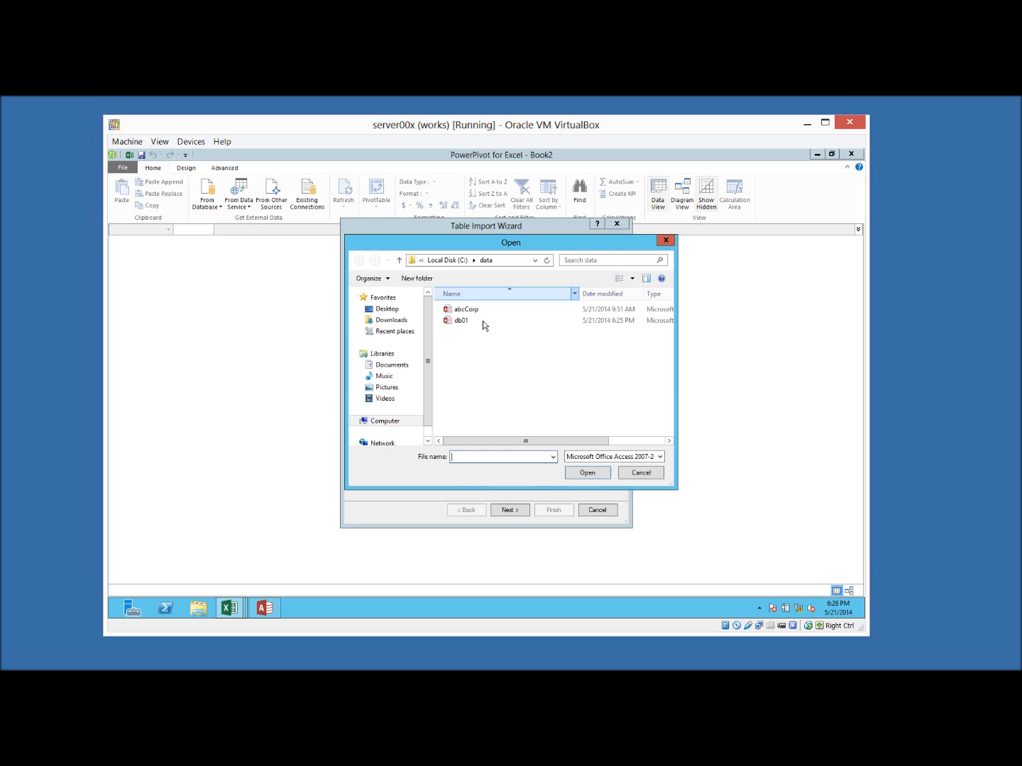
pyautogui.doubleClick(479, 321)
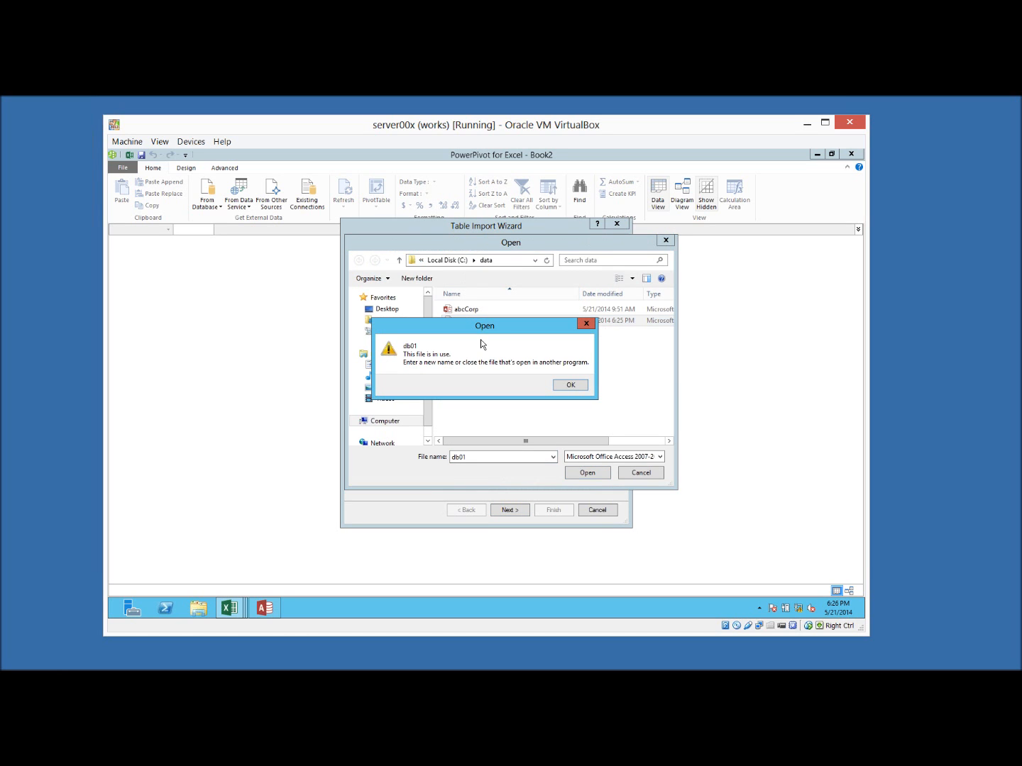
pyautogui.click(568, 385)
pyautogui.click(264, 608)
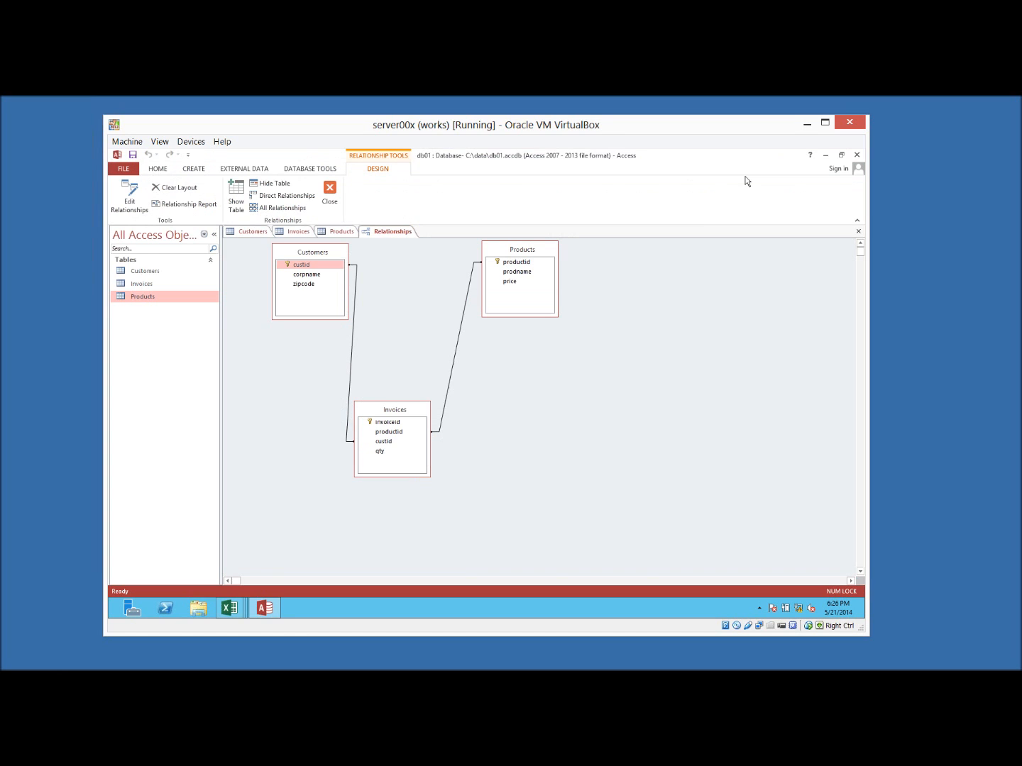
pyautogui.click(855, 156)
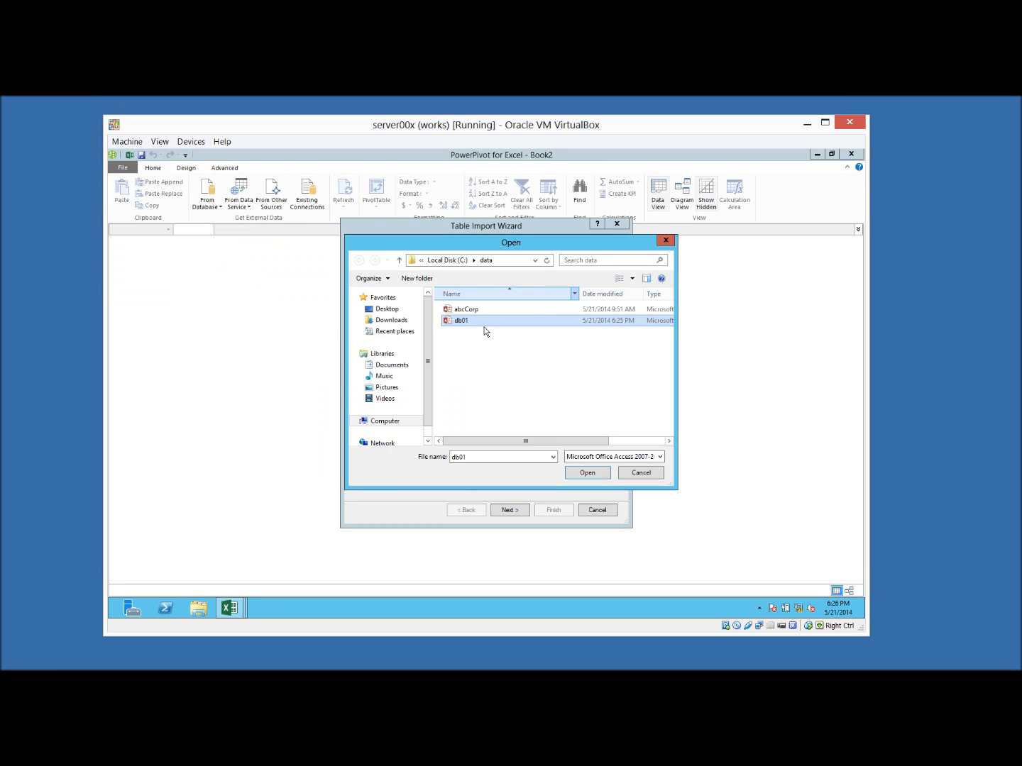
pyautogui.press('Return')
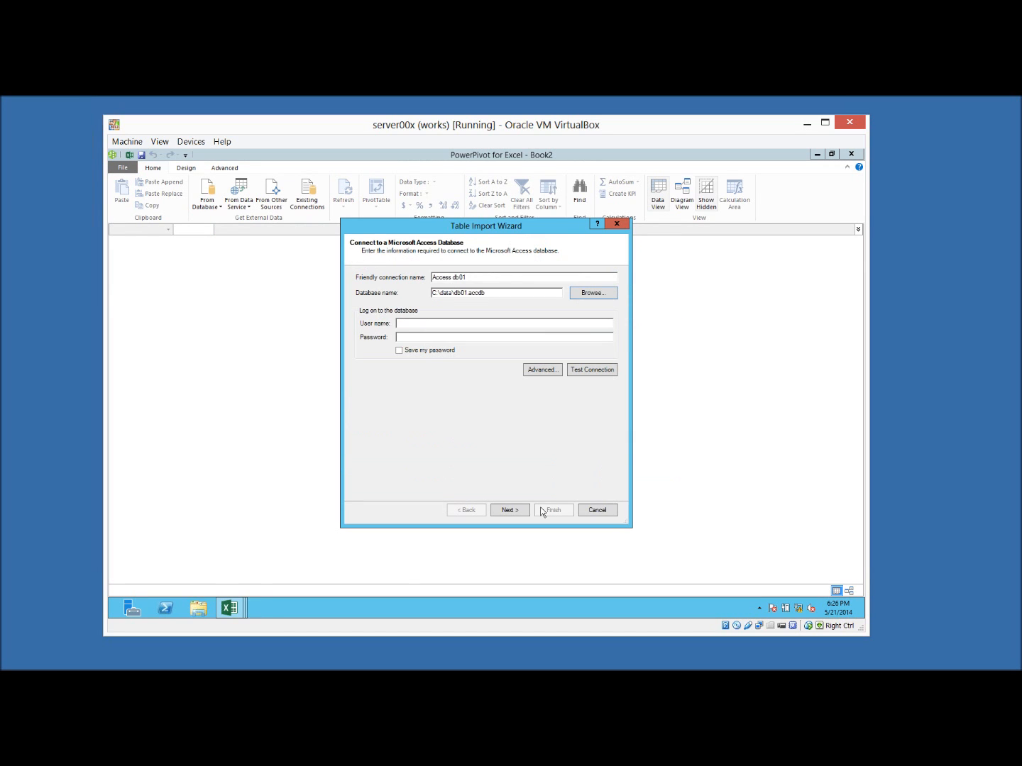
# - Import all three tables, Customers, Invoices and Products, from the db01 connection by choosing them from the list of tables and views
pyautogui.click(412, 324)
pyautogui.press('Return')
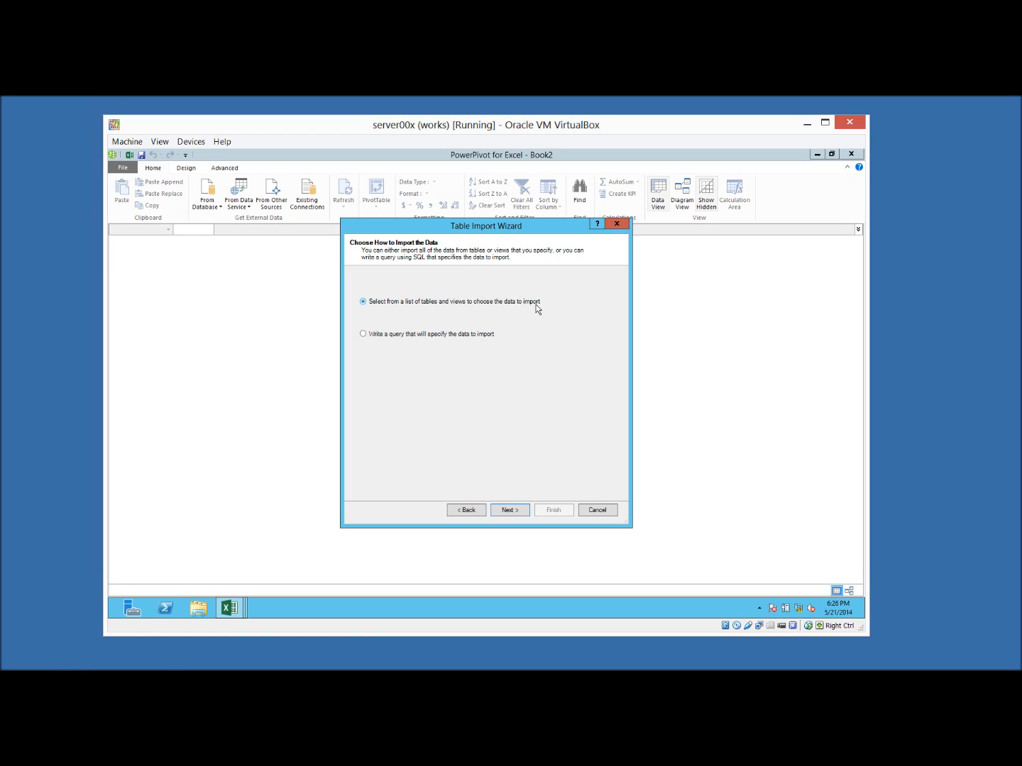
pyautogui.click(510, 510)
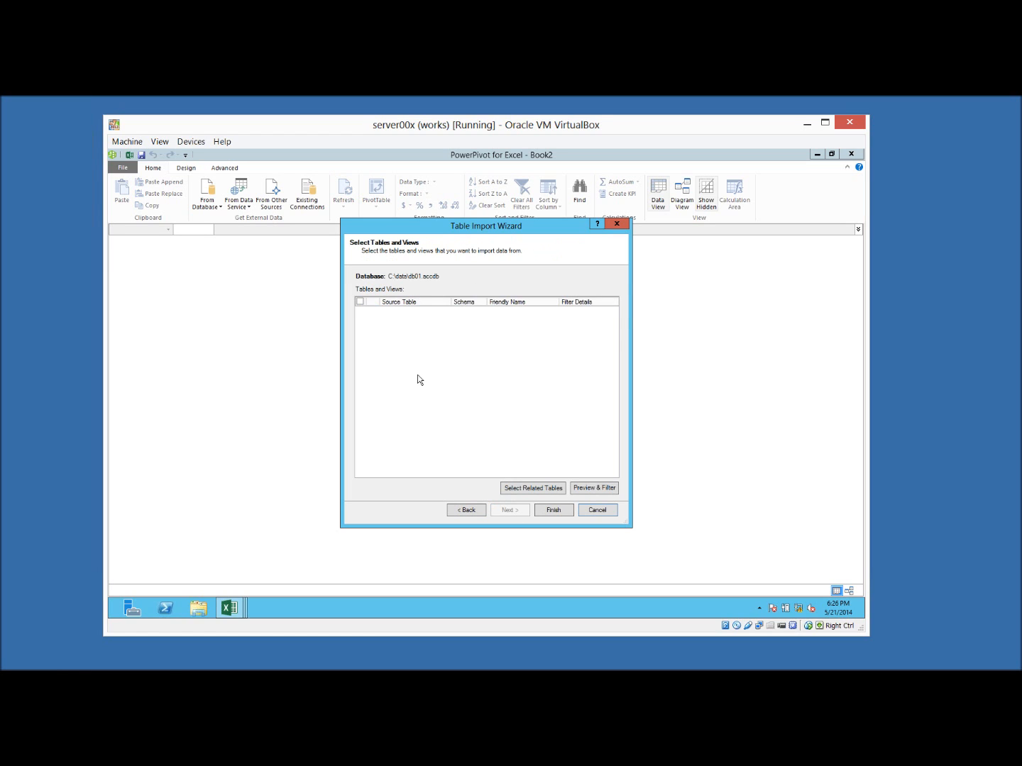
pyautogui.click(360, 302)
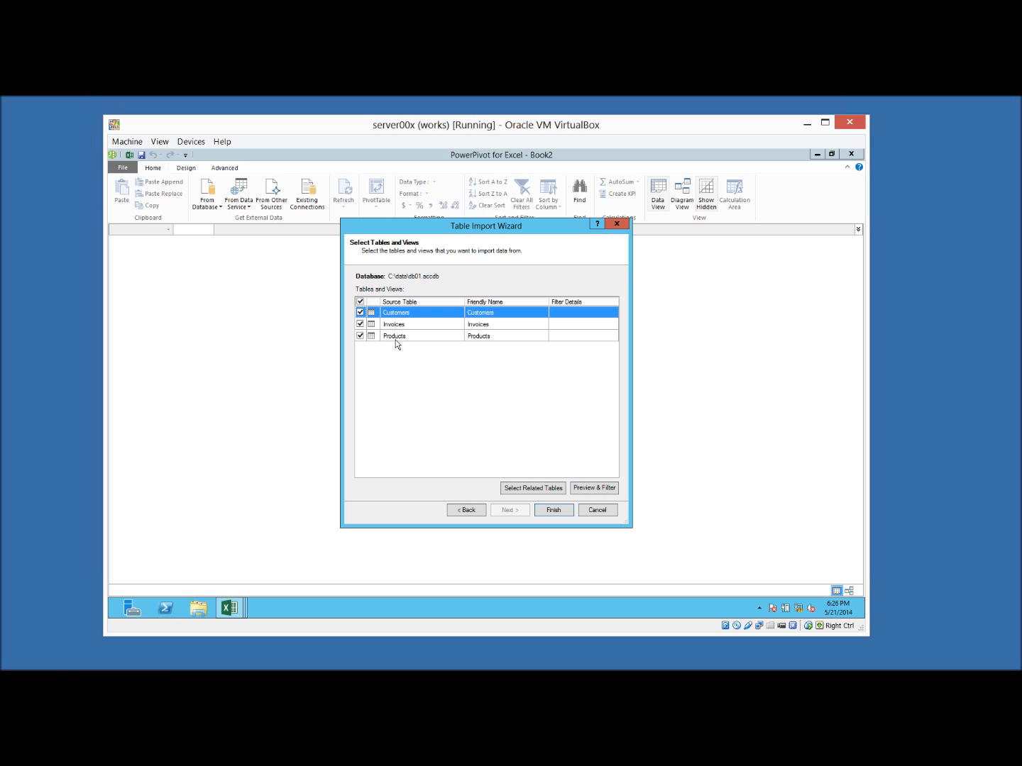
pyautogui.click(553, 510)
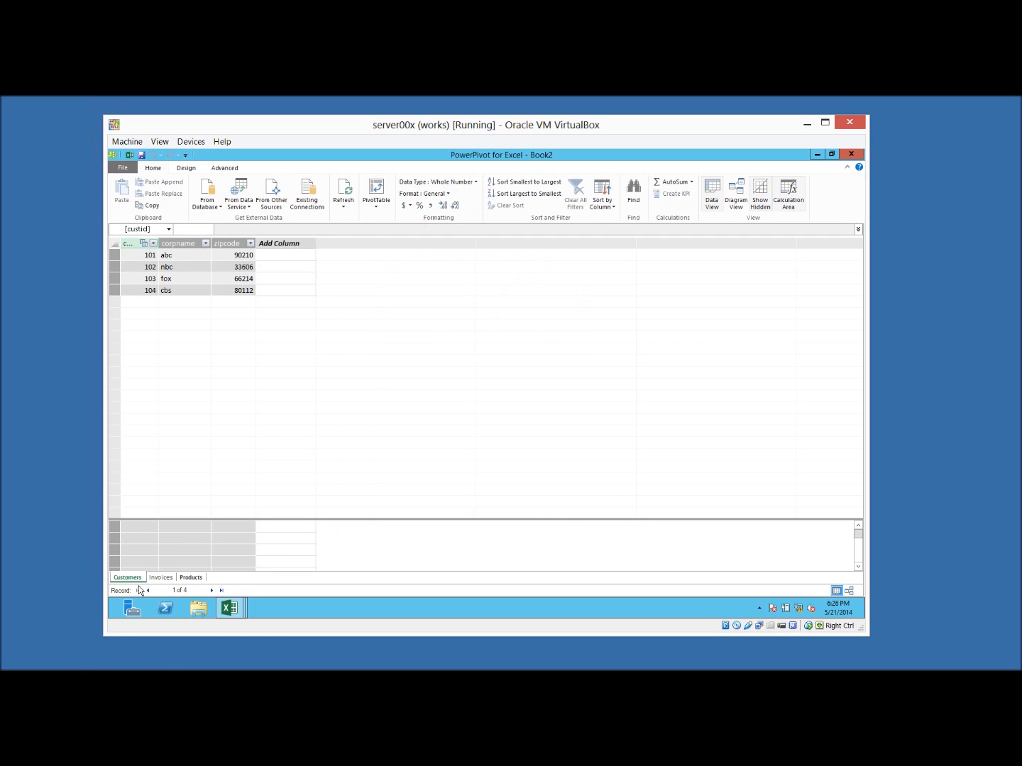
# - Widen the ID columns in the Products, Invoices and Customers tables to show their full names, and inspect the relationship markers
pyautogui.click(156, 576)
pyautogui.click(191, 577)
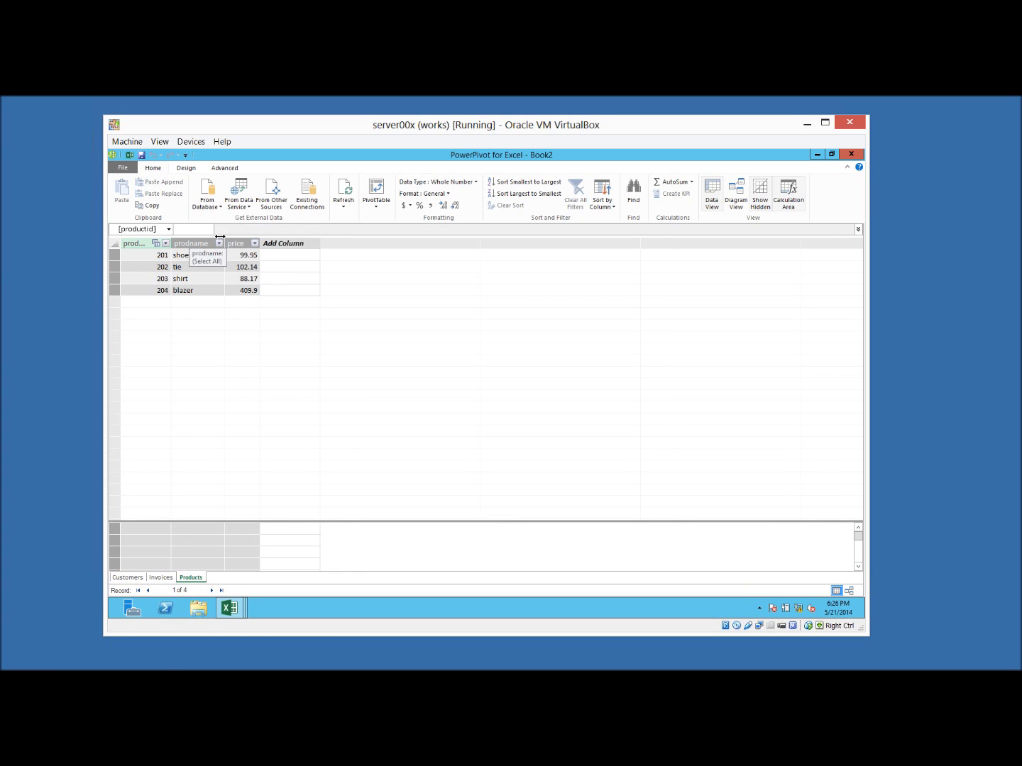
pyautogui.doubleClick(171, 244)
pyautogui.moveTo(203, 243)
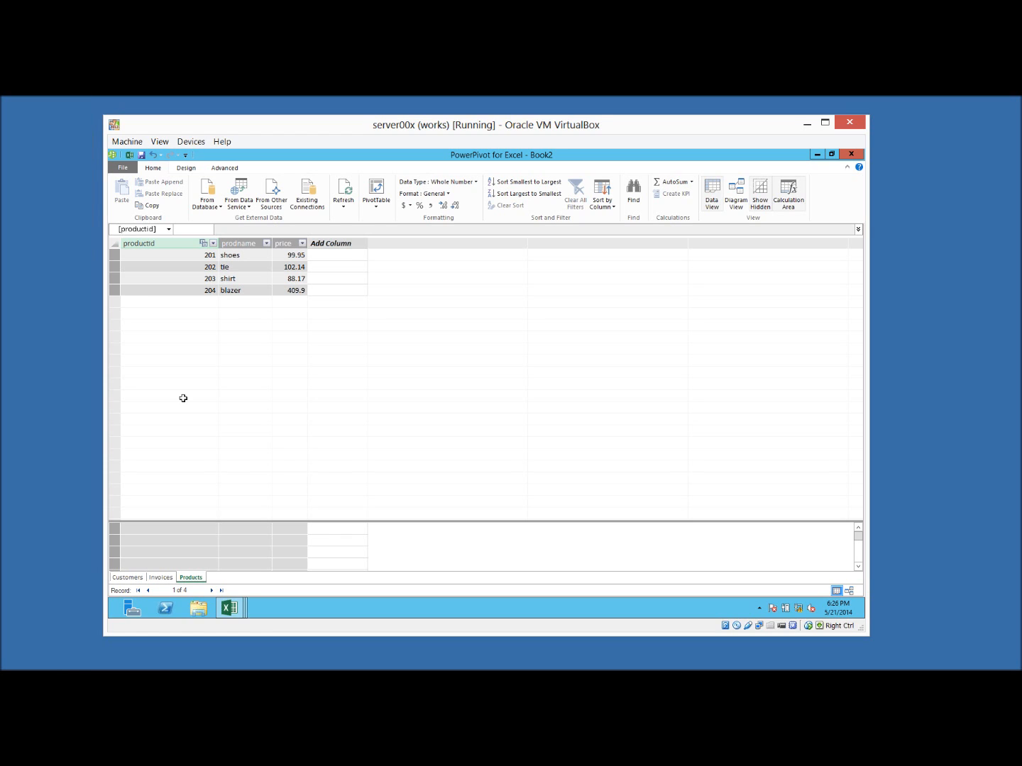
pyautogui.click(171, 578)
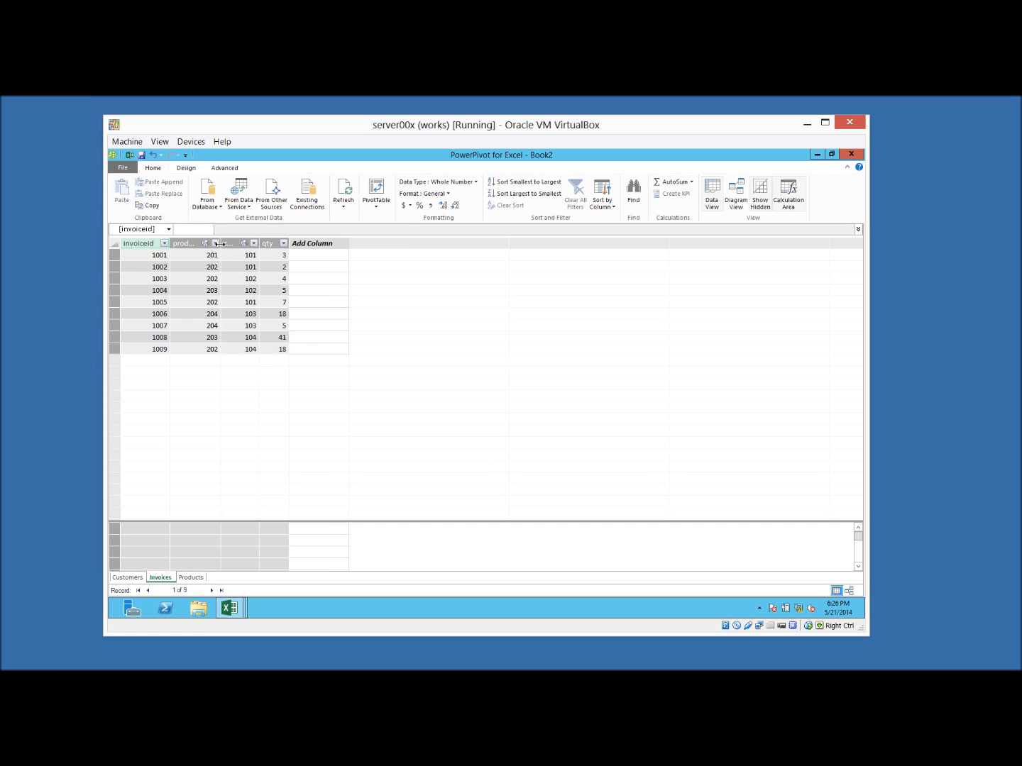
pyautogui.moveTo(220, 243); pyautogui.dragTo(341, 244)
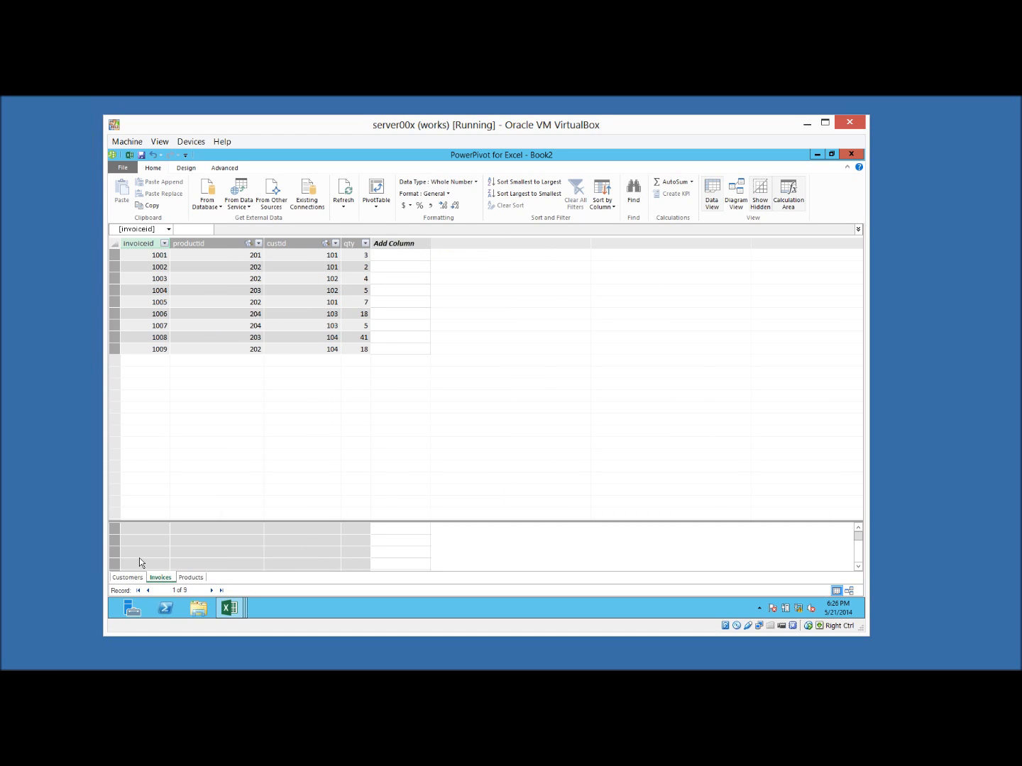
pyautogui.moveTo(160, 243); pyautogui.dragTo(216, 244)
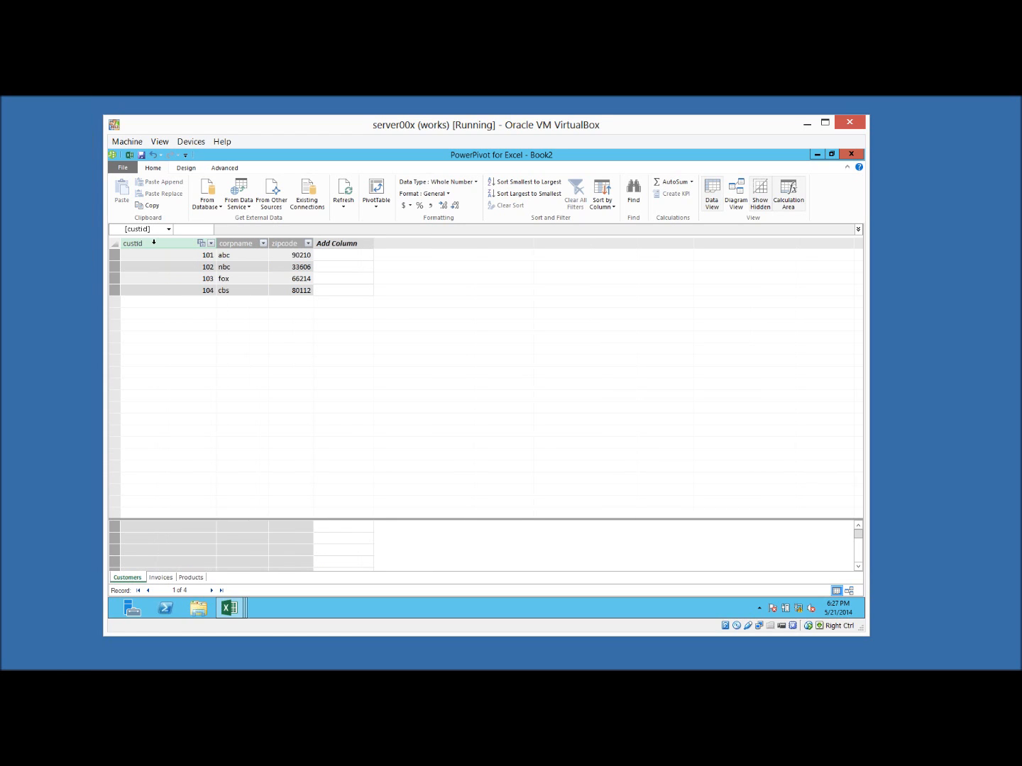
pyautogui.moveTo(200, 242)
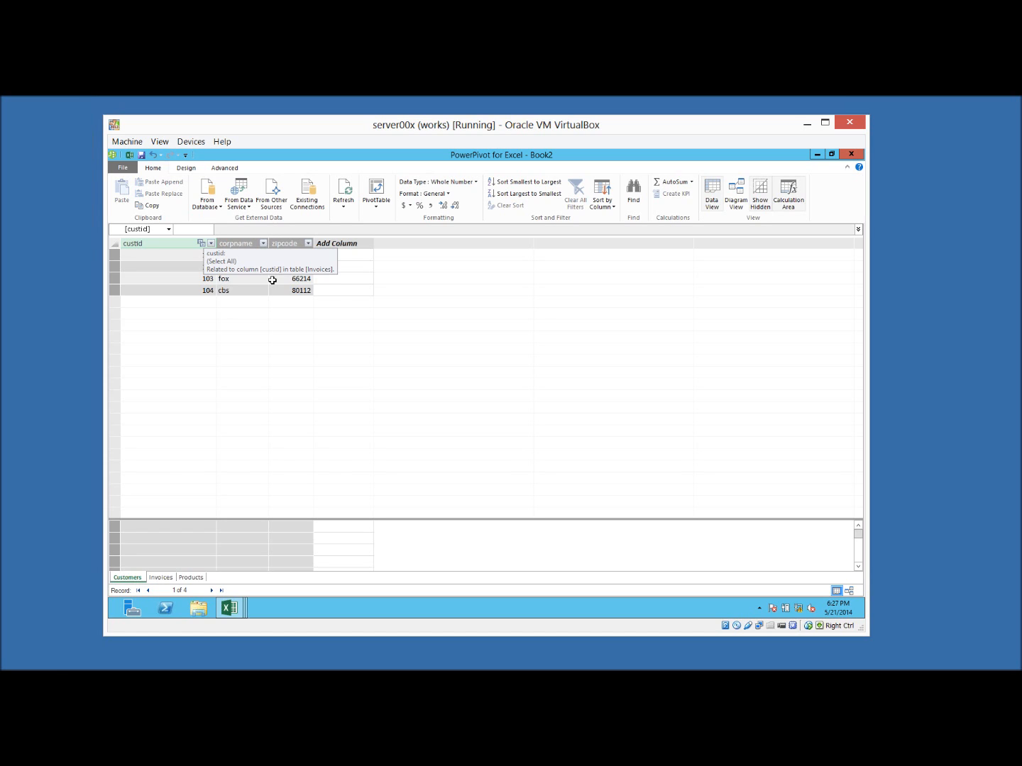
# - Show the data model as a diagram and arrange Invoices below and between Customers and Products
pyautogui.click(734, 199)
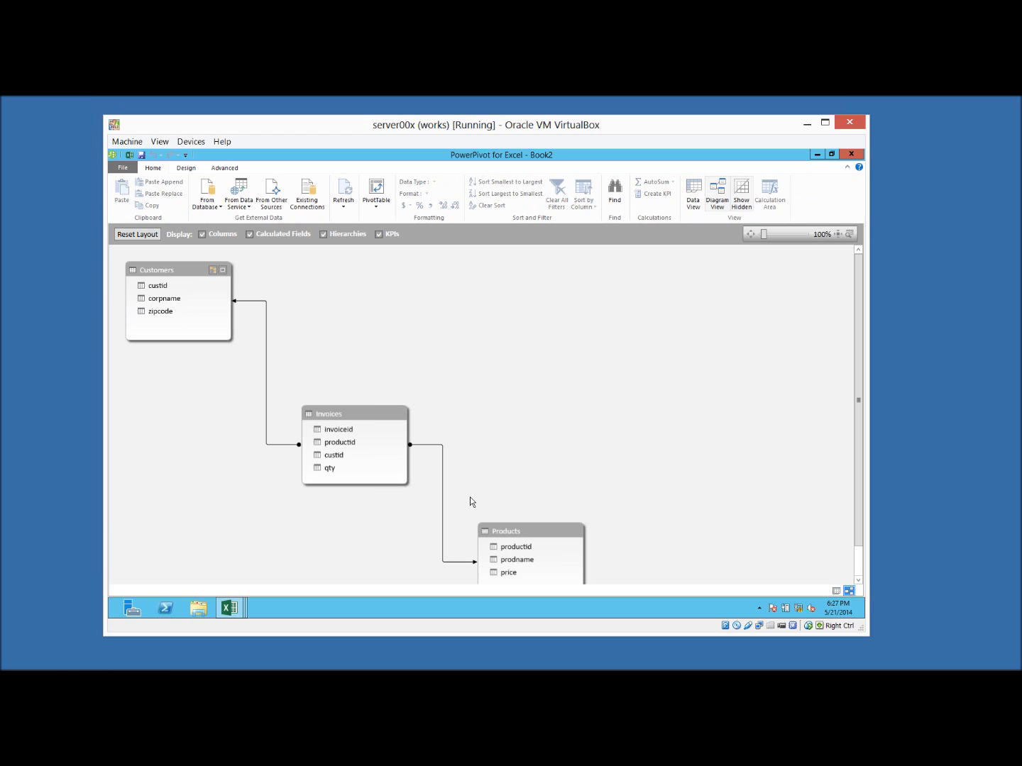
pyautogui.moveTo(334, 414); pyautogui.dragTo(337, 297)
pyautogui.moveTo(482, 530); pyautogui.dragTo(388, 435)
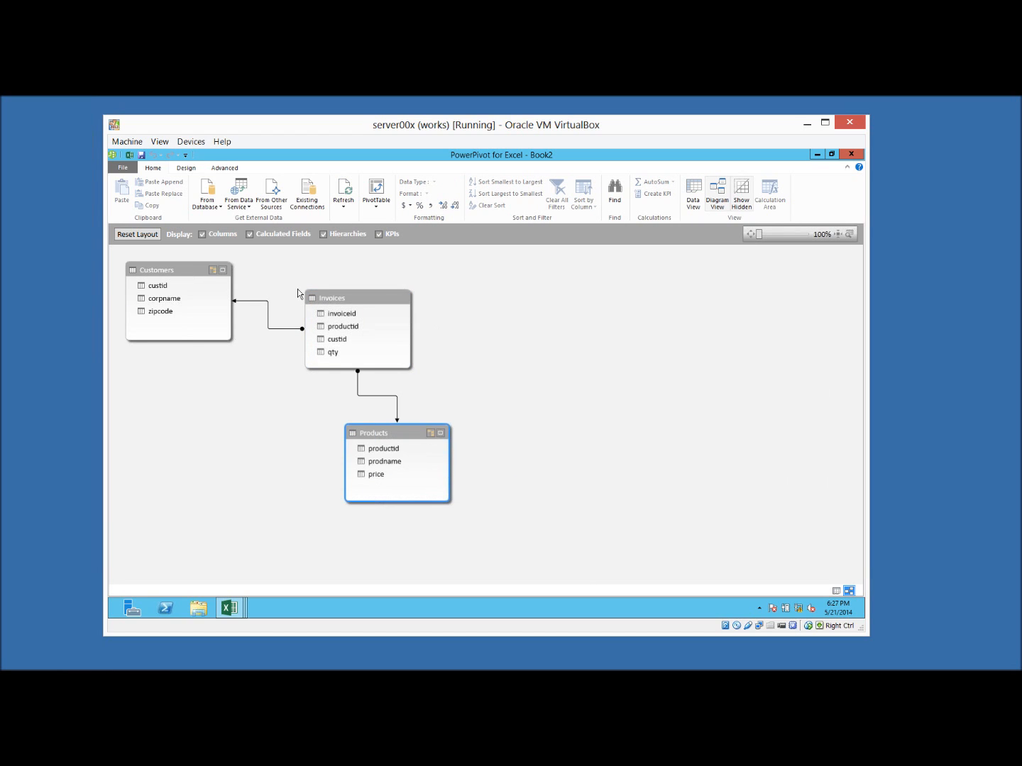
pyautogui.moveTo(351, 298); pyautogui.dragTo(203, 456)
pyautogui.moveTo(375, 431); pyautogui.dragTo(411, 290)
pyautogui.moveTo(211, 463); pyautogui.dragTo(359, 481)
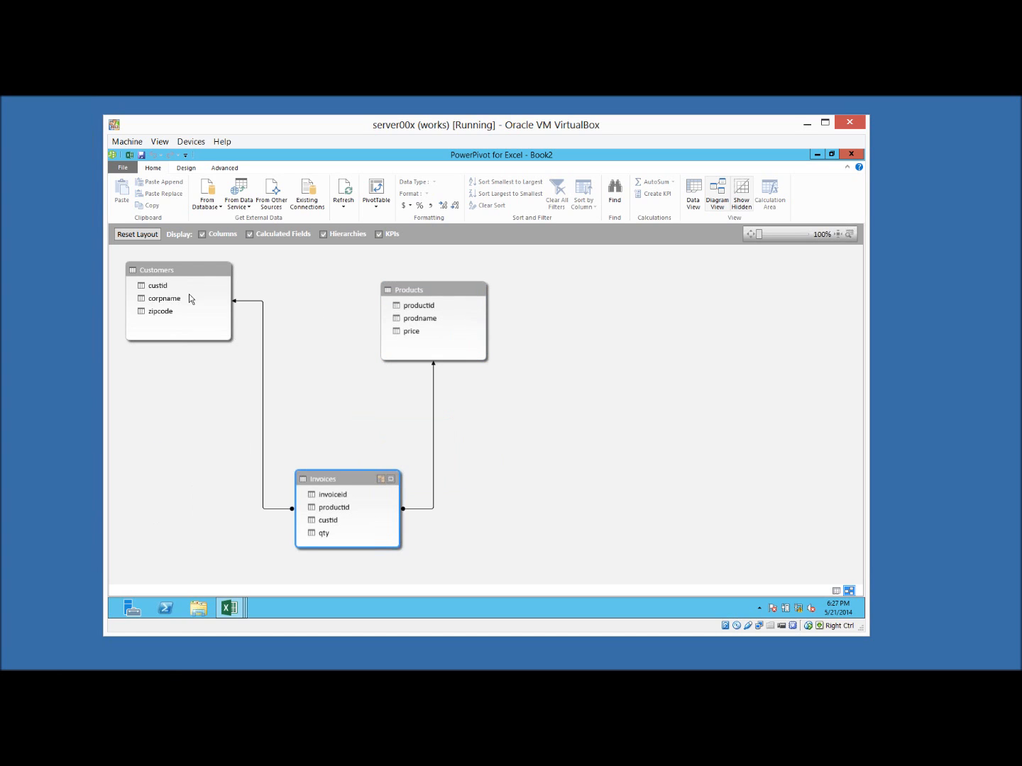
pyautogui.moveTo(436, 285); pyautogui.dragTo(538, 281)
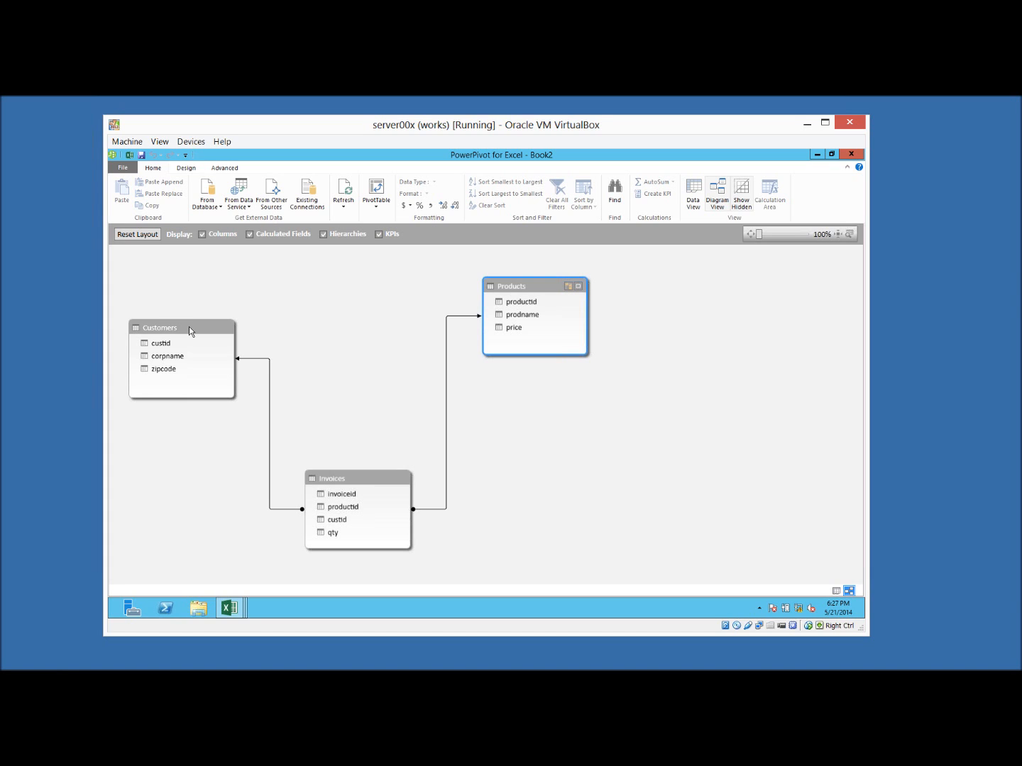
pyautogui.moveTo(189, 327); pyautogui.dragTo(206, 293)
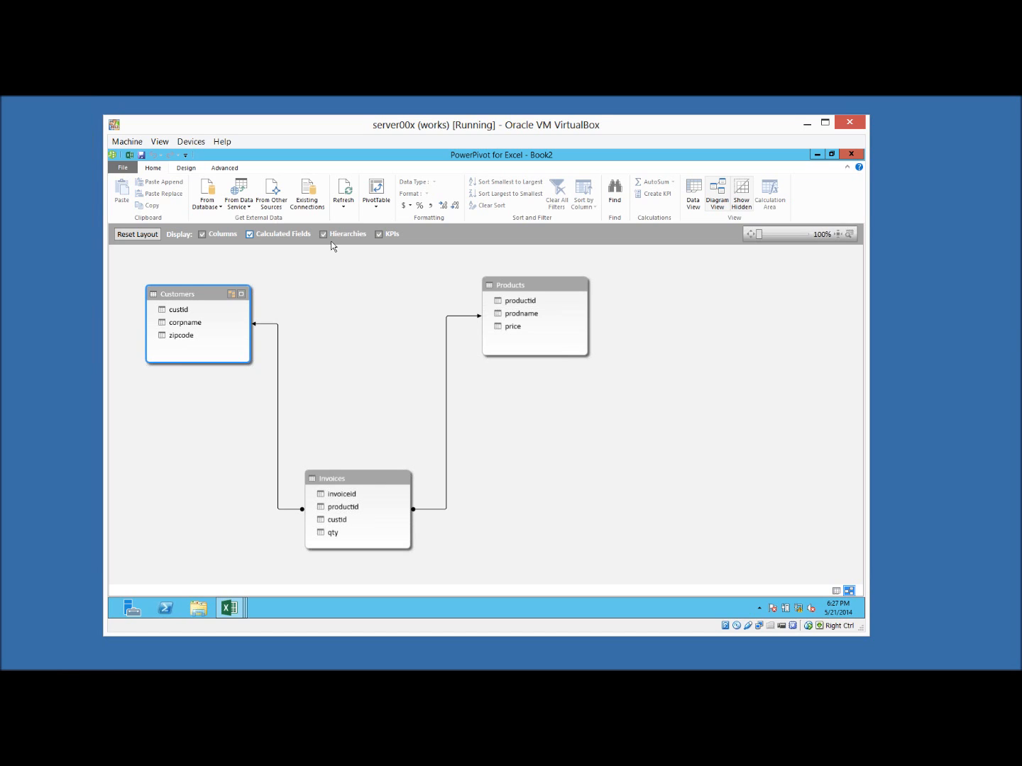
# - Insert a horizontal chart and table report from the data model on the existing worksheet
pyautogui.click(376, 206)
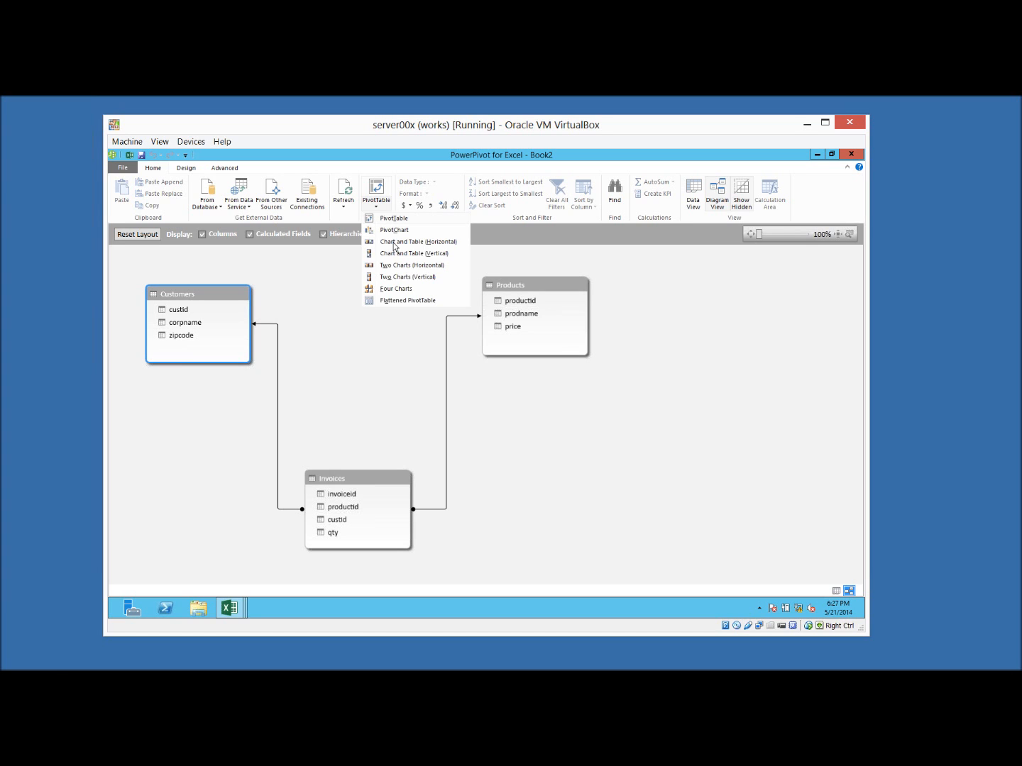
pyautogui.click(394, 243)
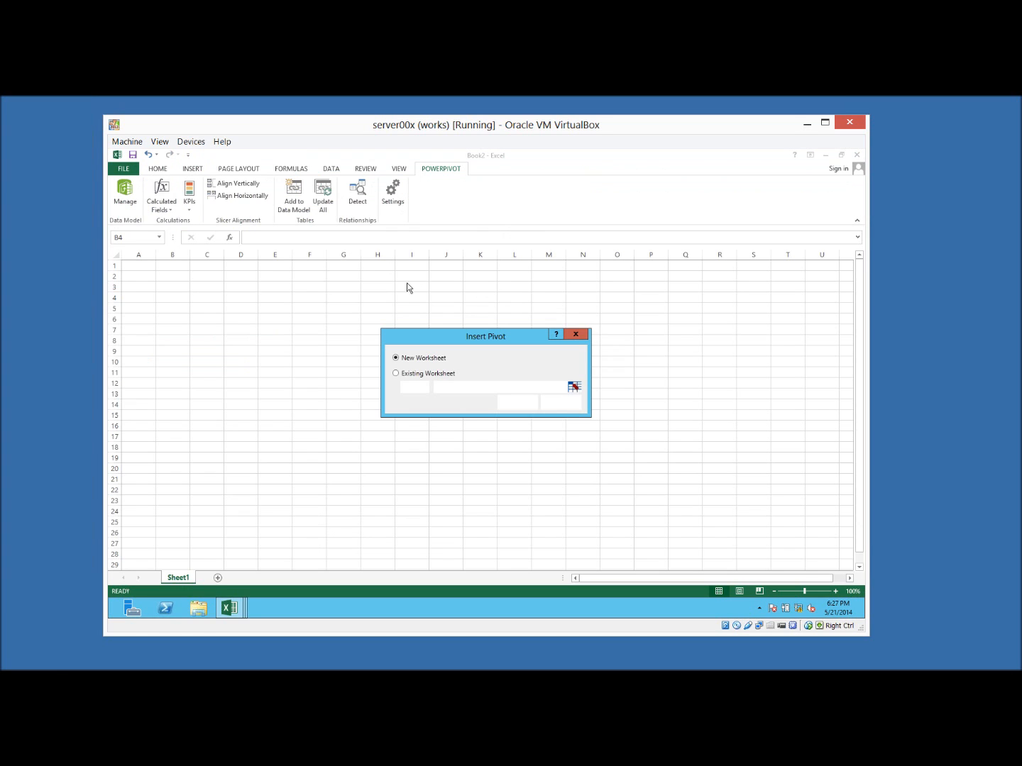
pyautogui.click(396, 374)
pyautogui.click(519, 403)
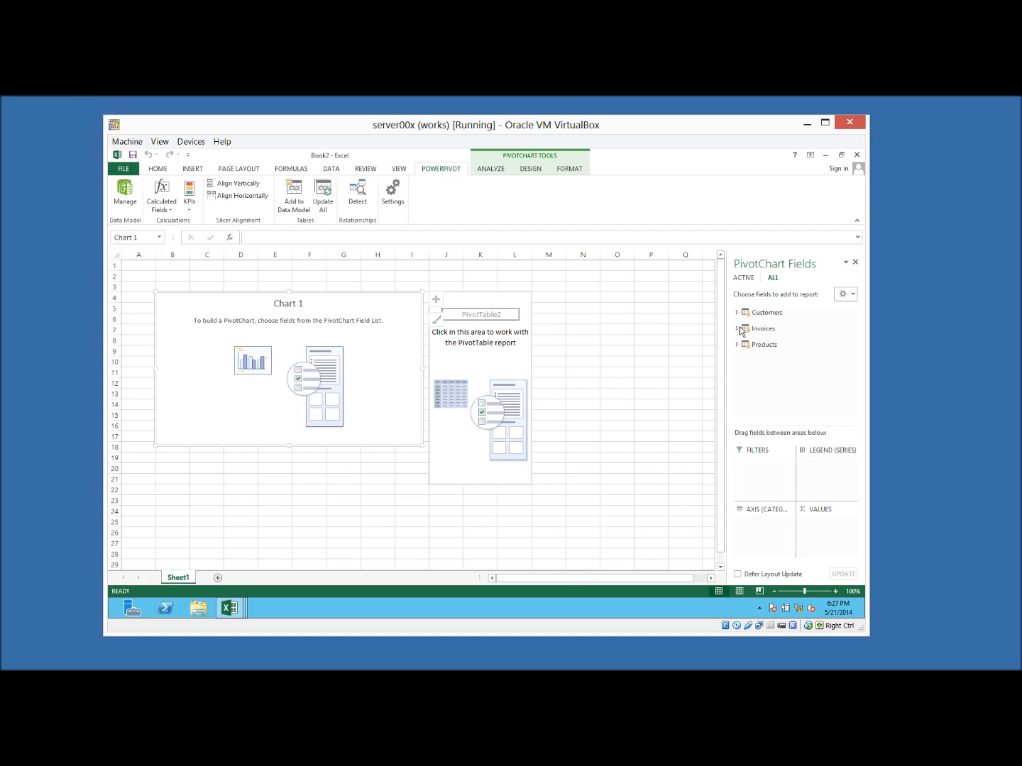
# - Build the PivotChart with prodname and corpname as axis categories and the sum of qty as values
pyautogui.click(738, 329)
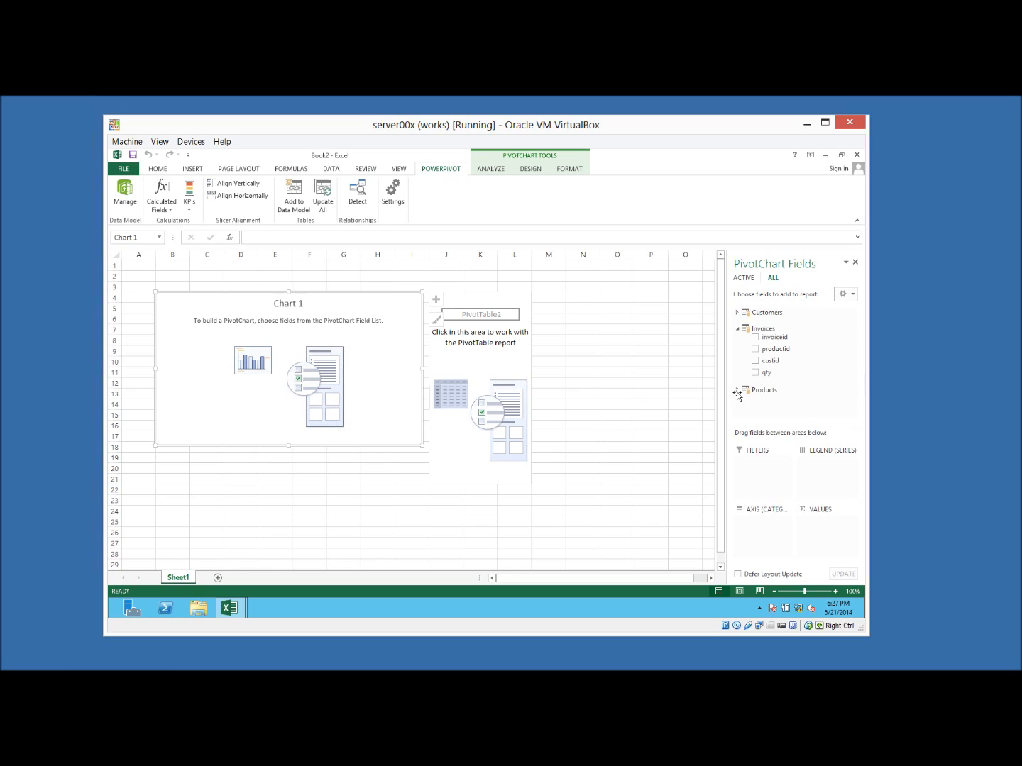
pyautogui.click(737, 391)
pyautogui.click(755, 400)
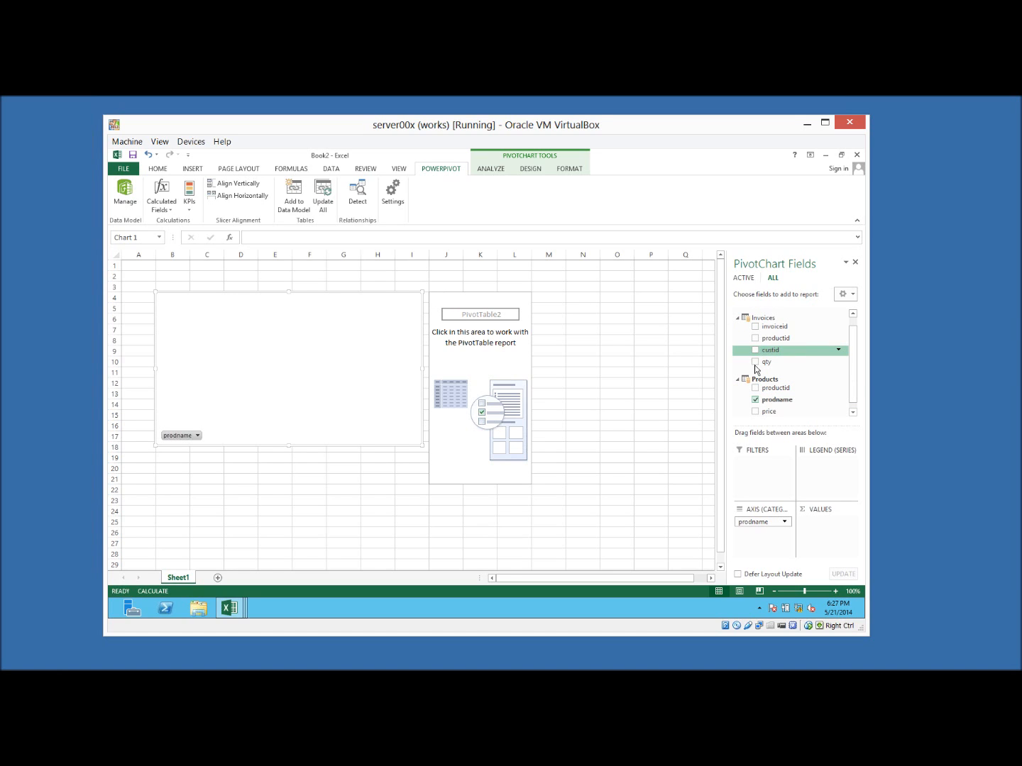
pyautogui.click(755, 363)
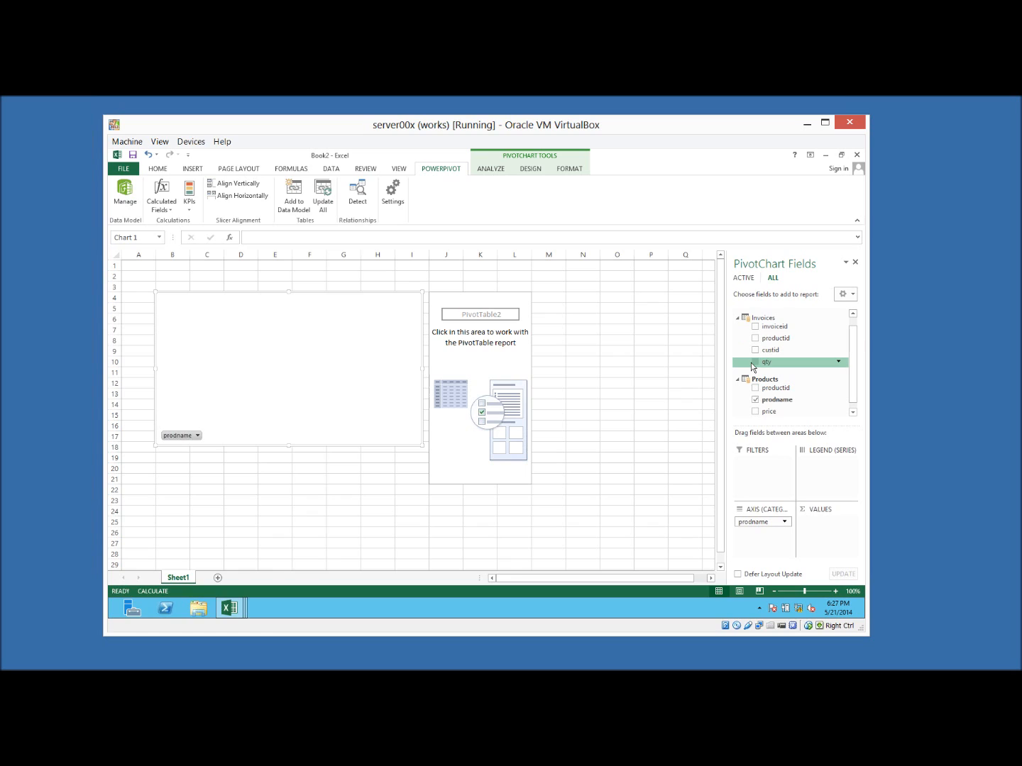
pyautogui.click(852, 413)
pyautogui.click(852, 313)
pyautogui.click(737, 313)
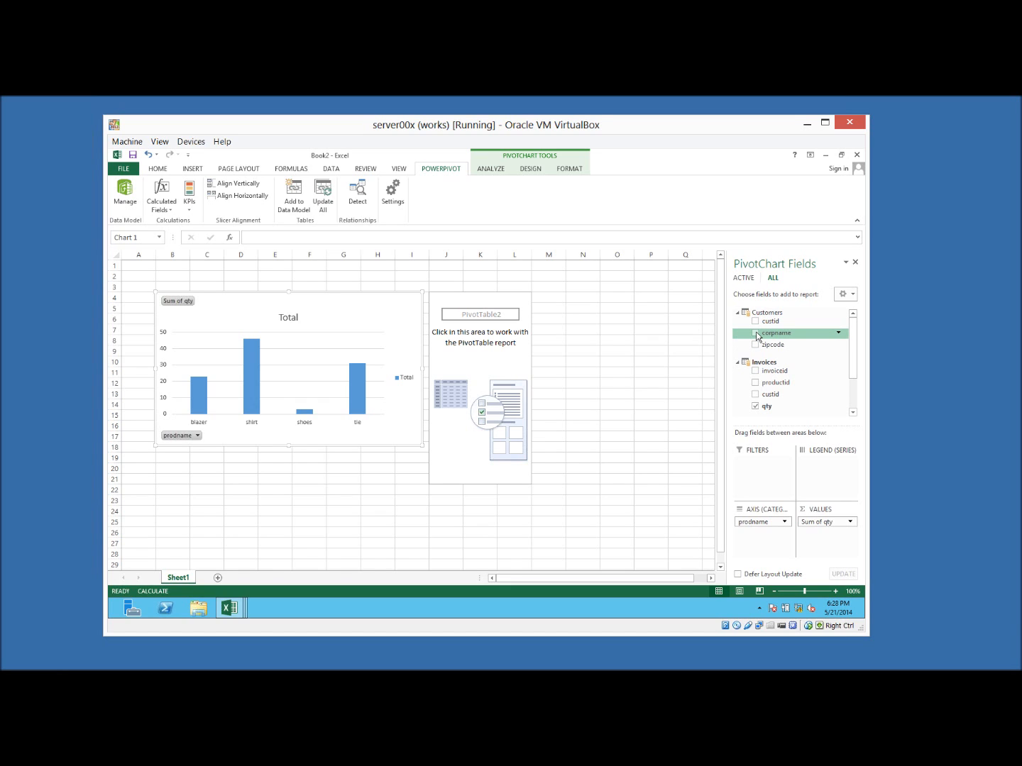
pyautogui.click(755, 334)
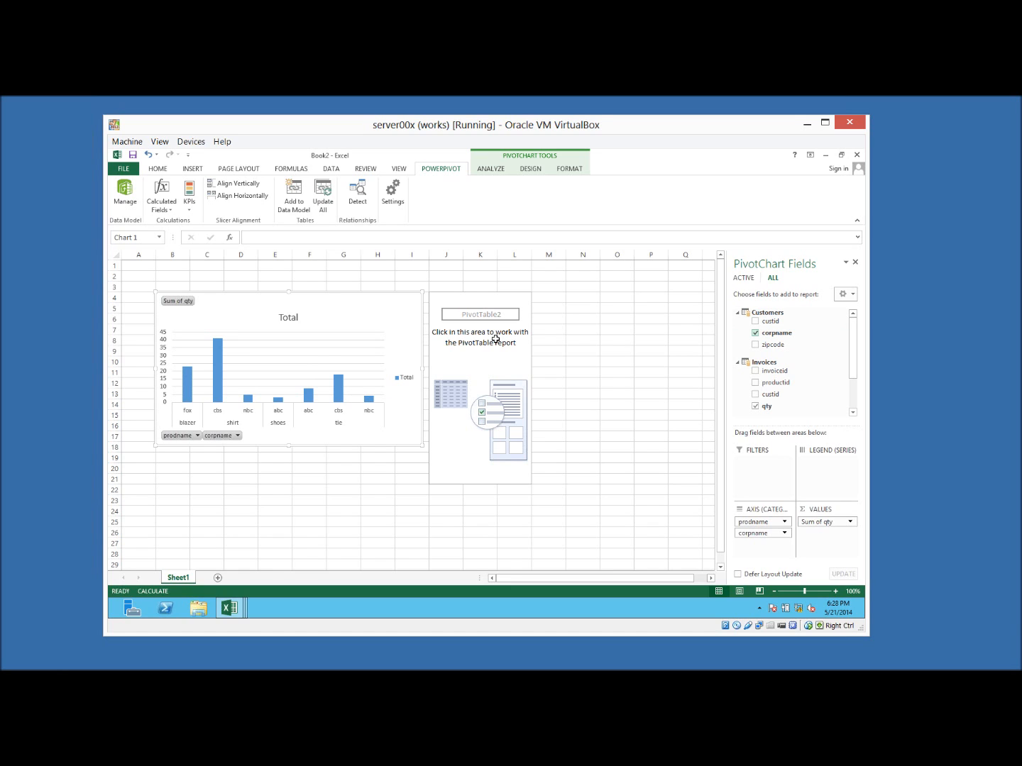
# - Move the PivotChart slightly up and to the left, away from the empty PivotTable
pyautogui.click(495, 342)
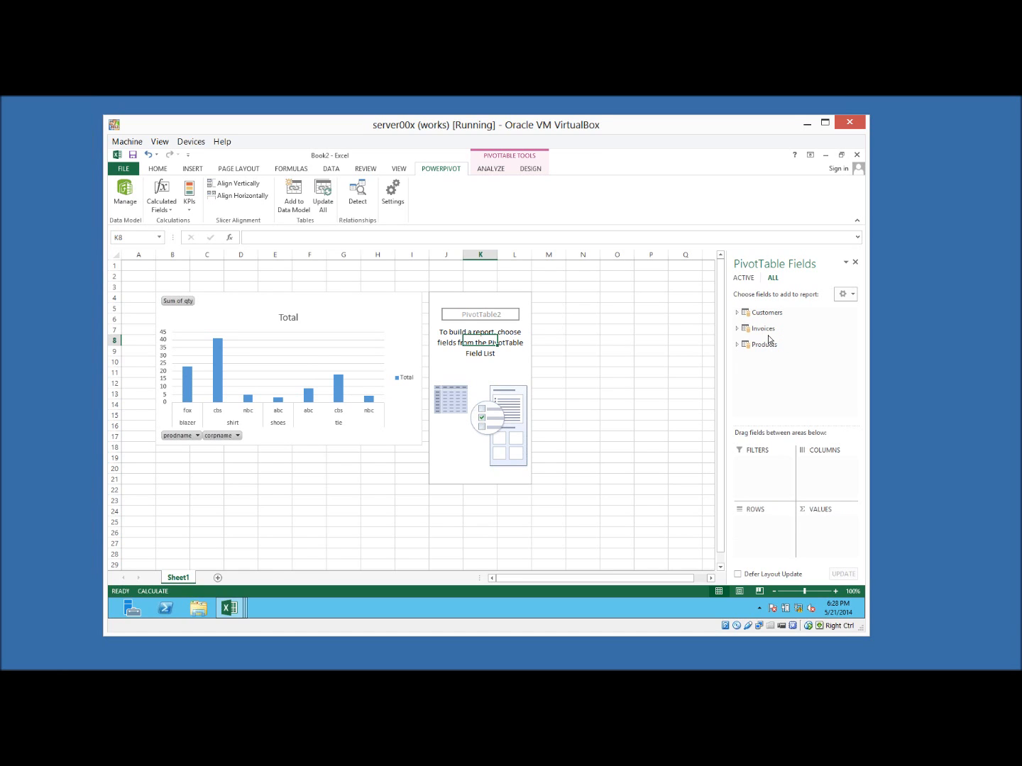
pyautogui.click(341, 305)
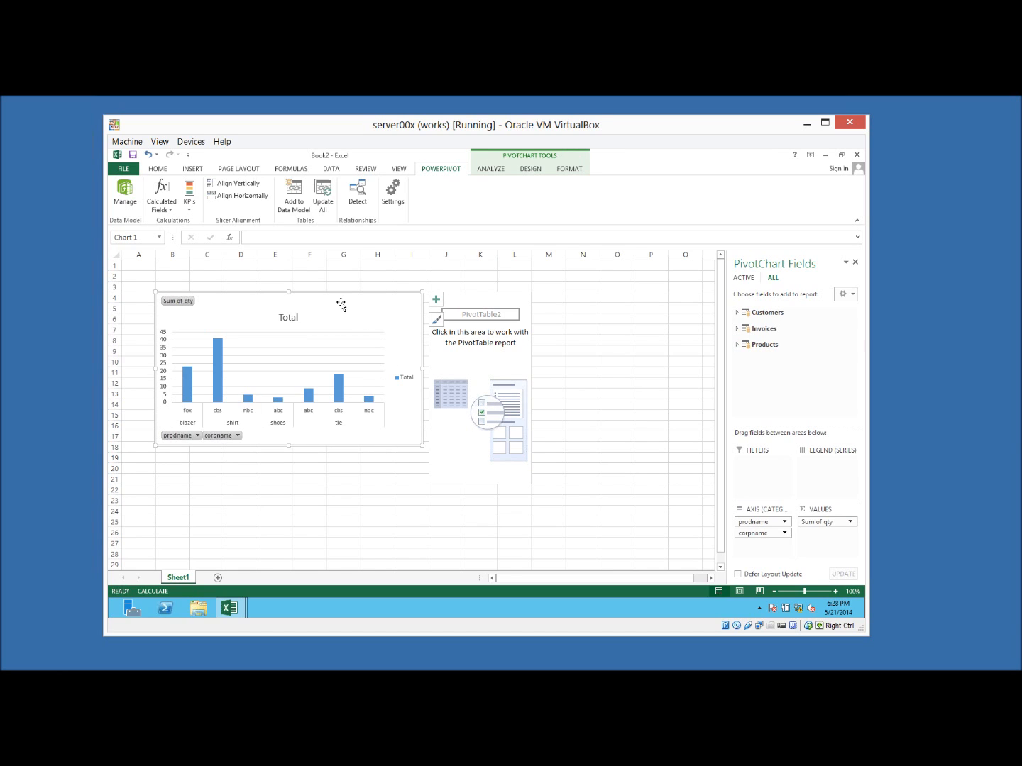
pyautogui.moveTo(341, 305); pyautogui.dragTo(327, 294)
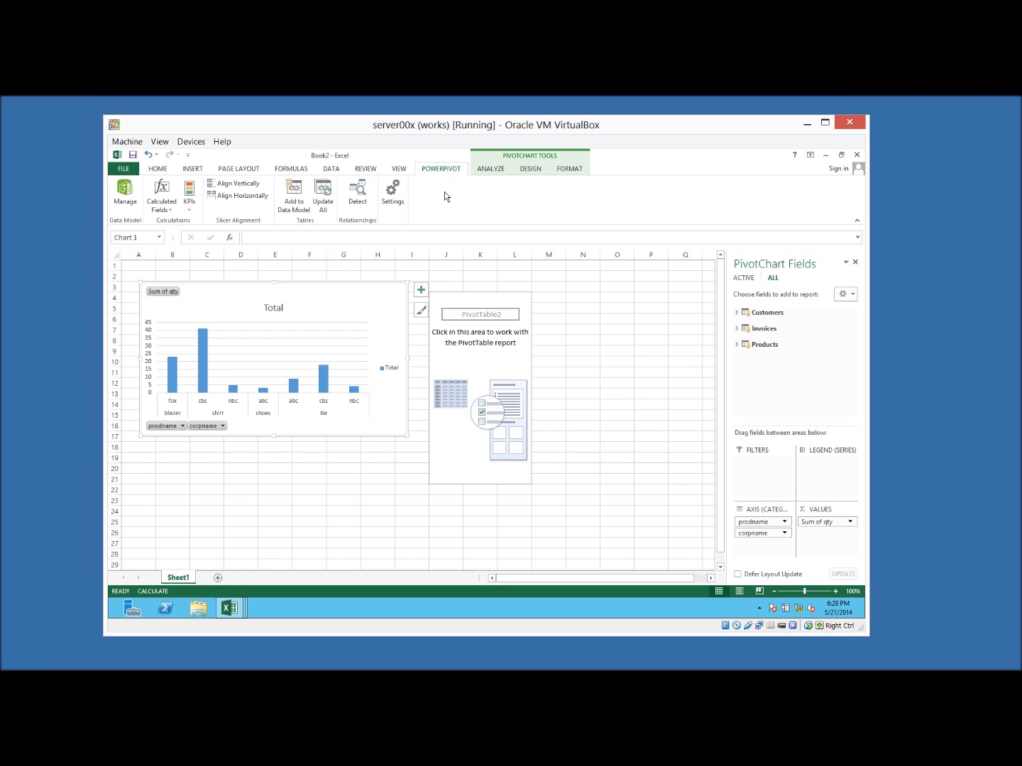
# - Switch to the PowerPivot window, show the Invoices table in data view and select the first cell of its empty new column
pyautogui.click(488, 170)
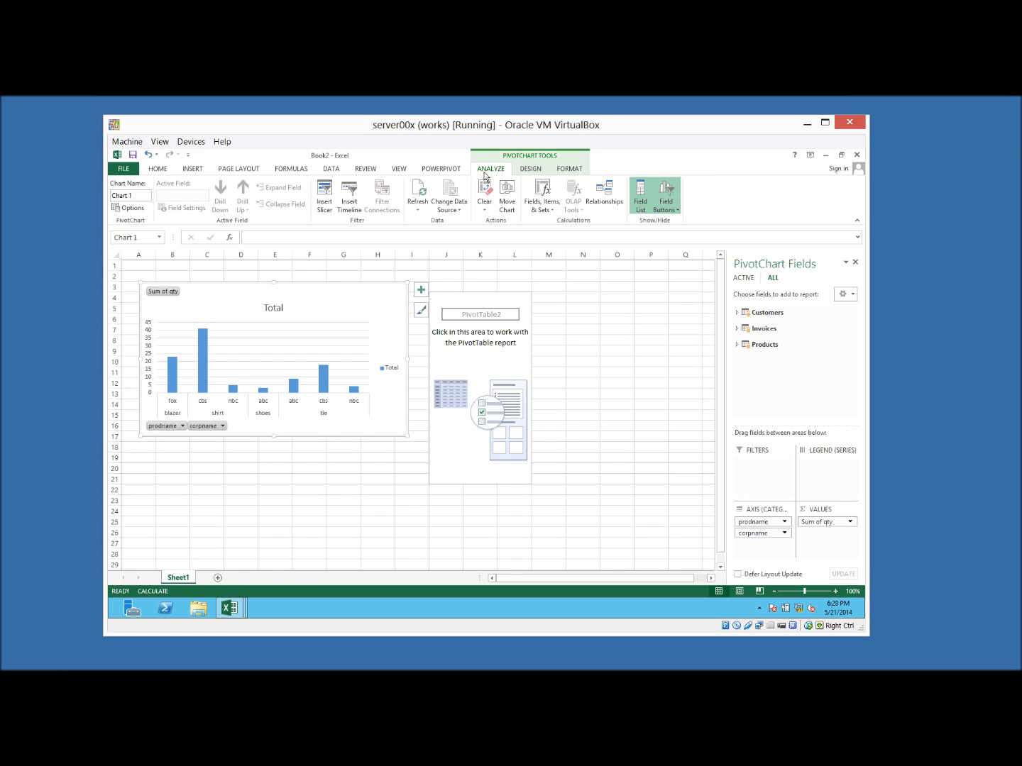
pyautogui.click(823, 157)
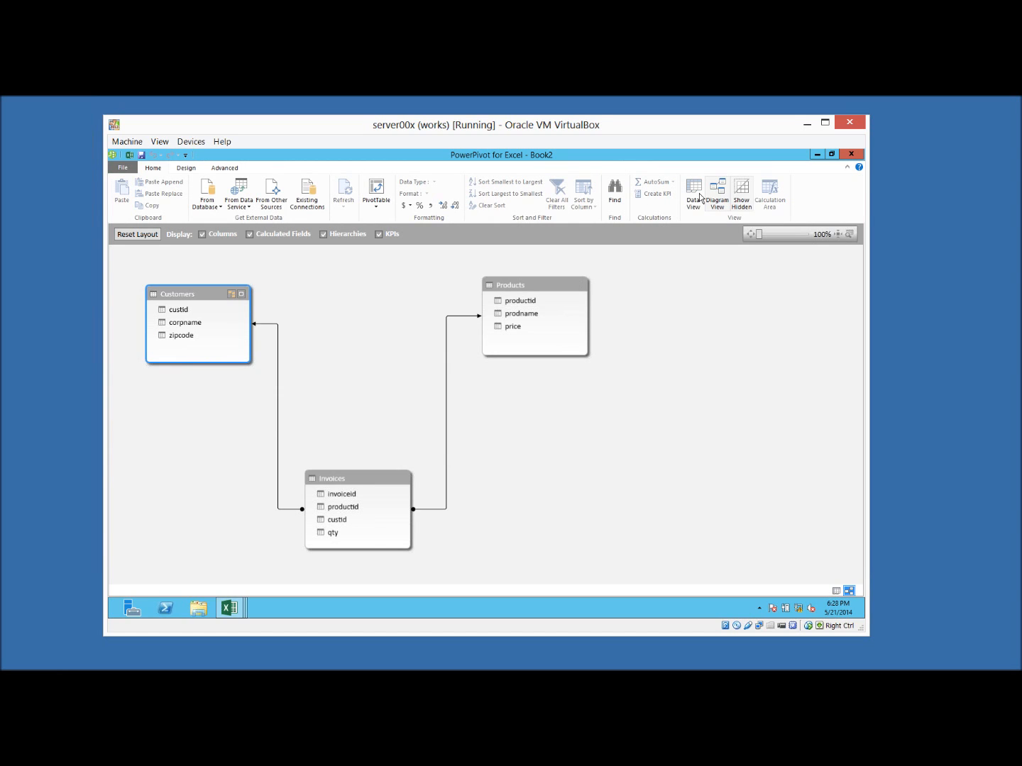
pyautogui.click(698, 198)
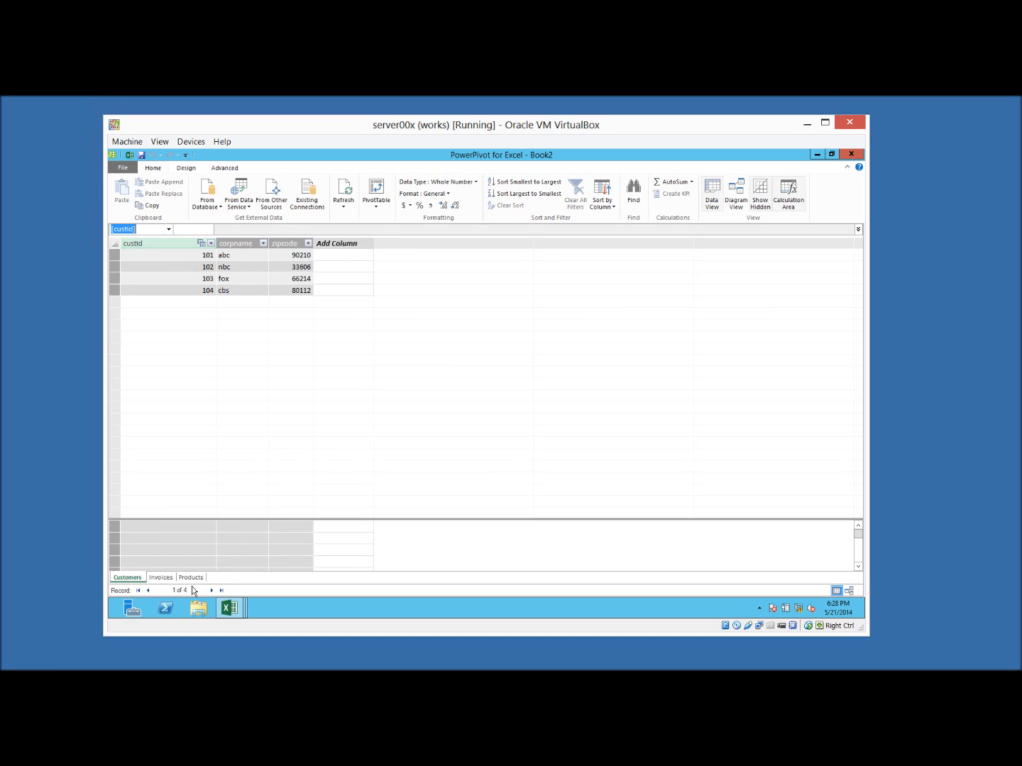
pyautogui.click(170, 580)
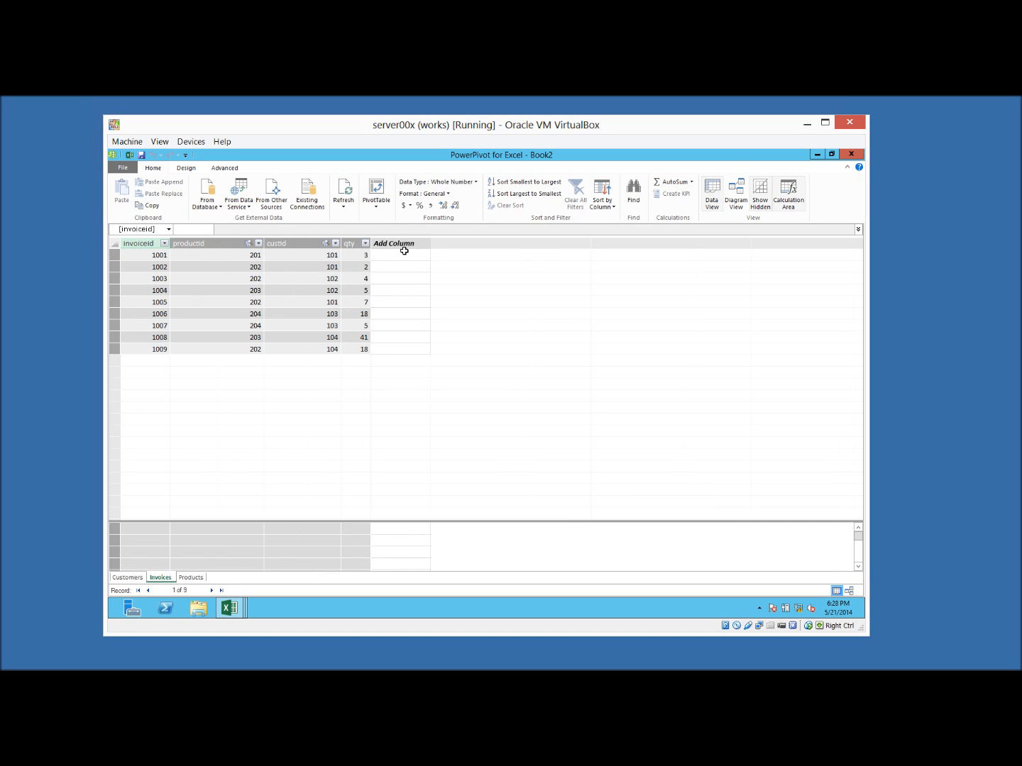
pyautogui.click(404, 254)
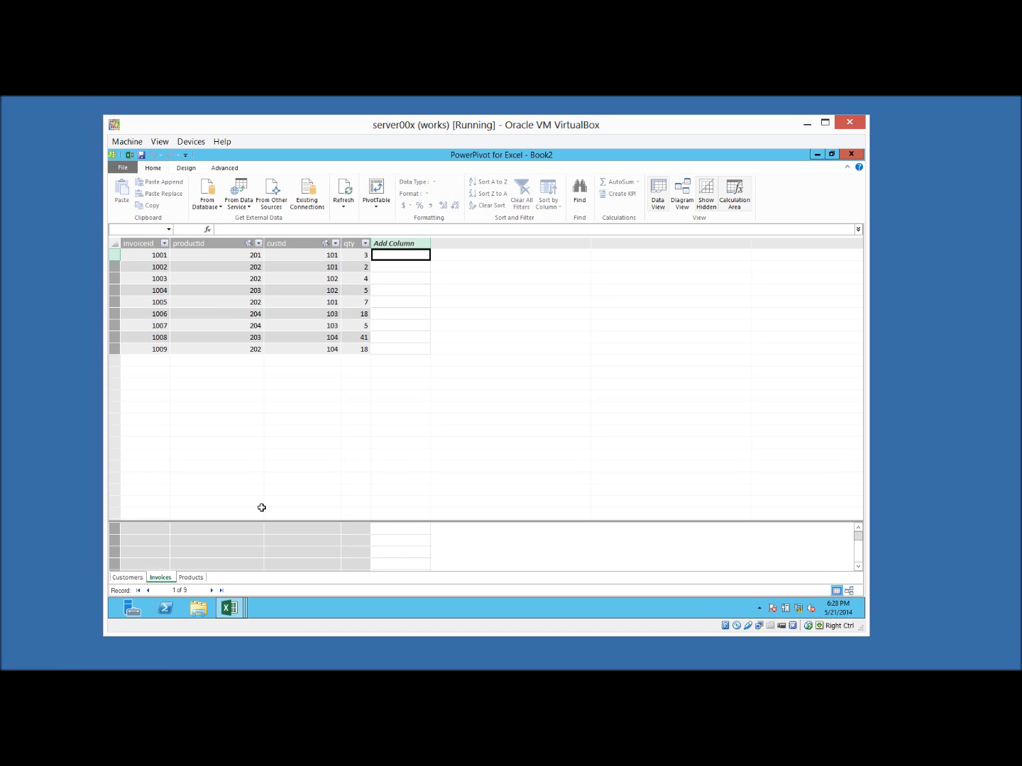
# - Return to the Book2 workbook and check which Invoices fields are available to the PivotChart
pyautogui.click(233, 616)
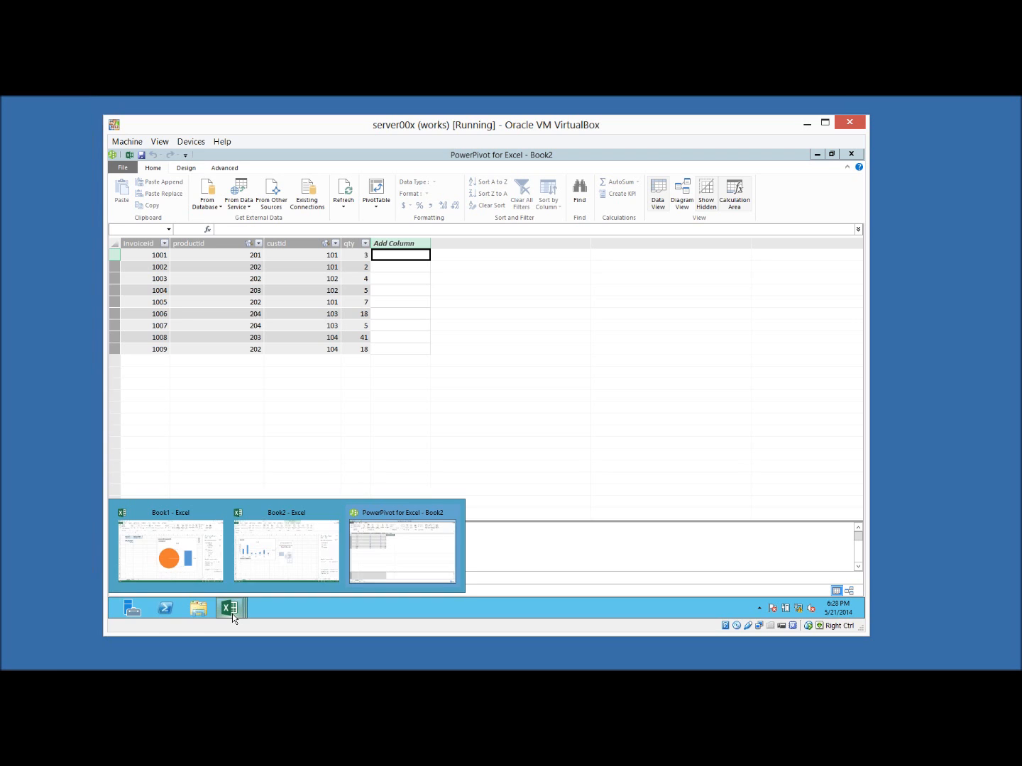
pyautogui.click(293, 518)
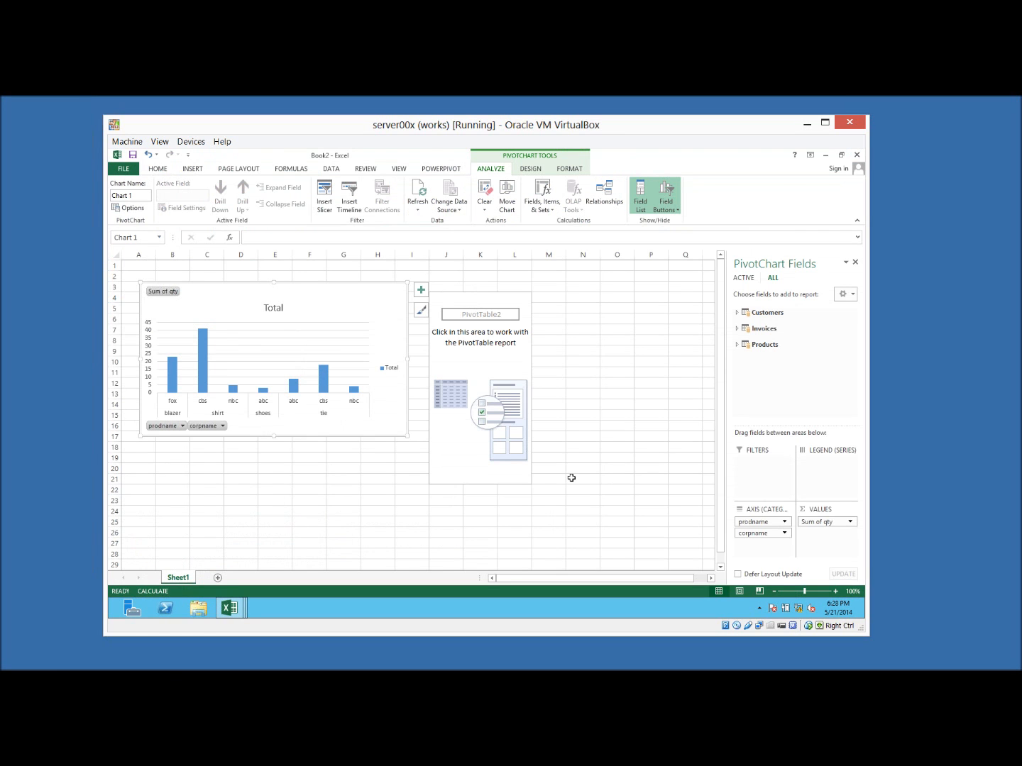
pyautogui.click(752, 329)
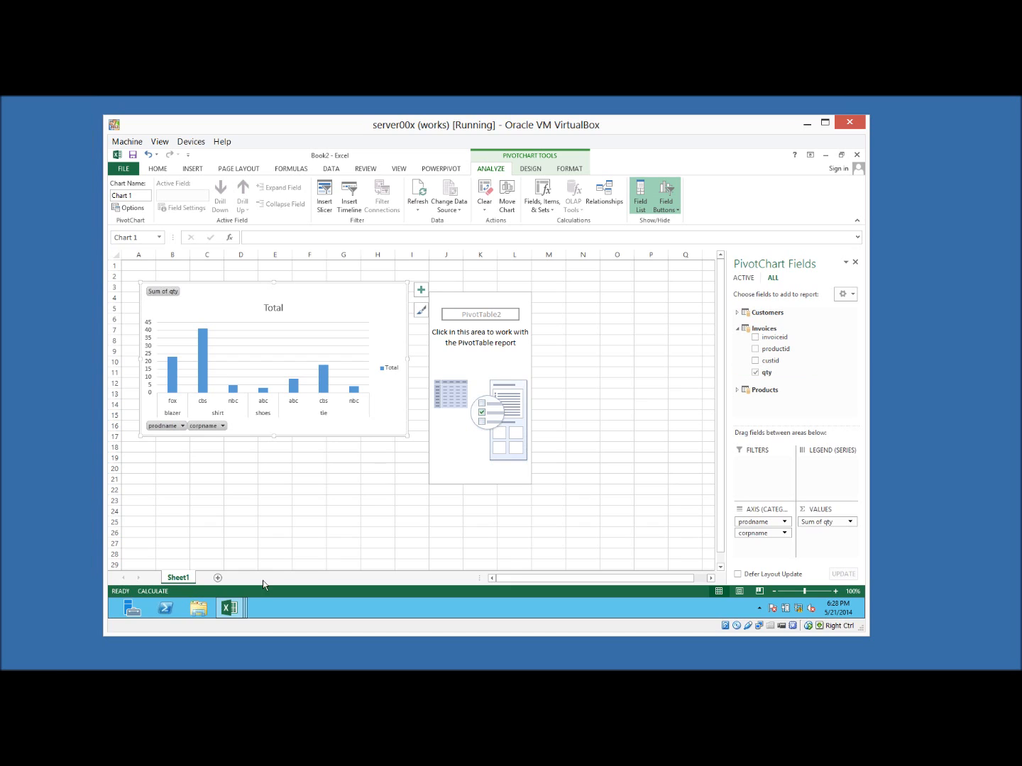
pyautogui.click(231, 610)
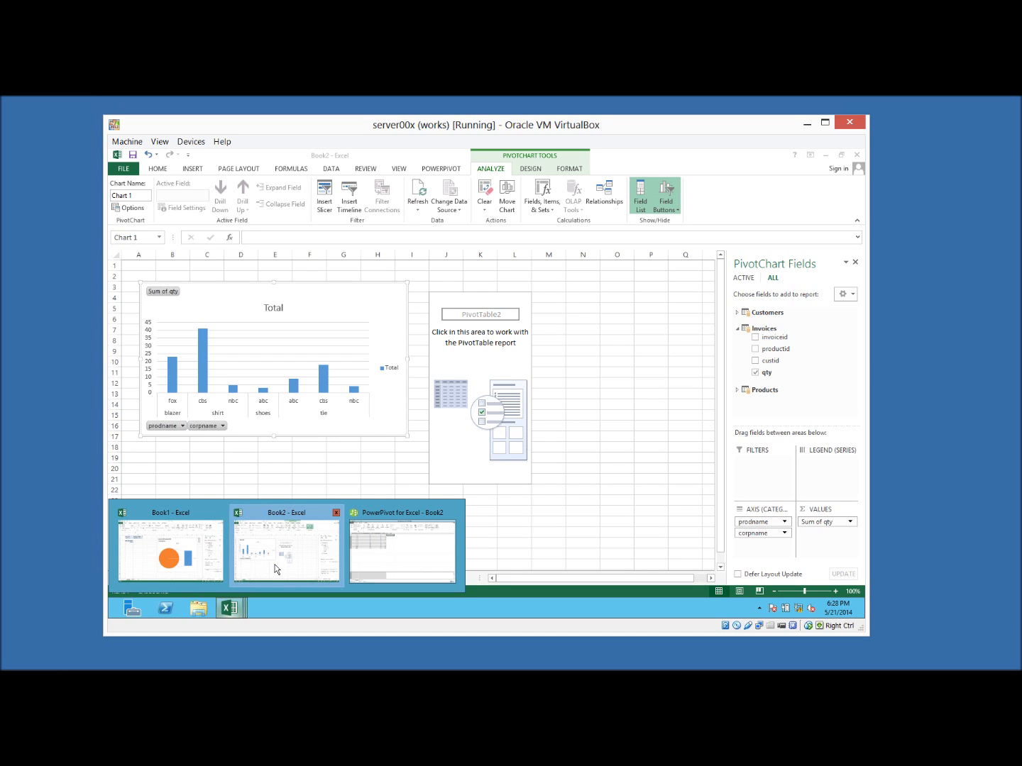
pyautogui.click(275, 569)
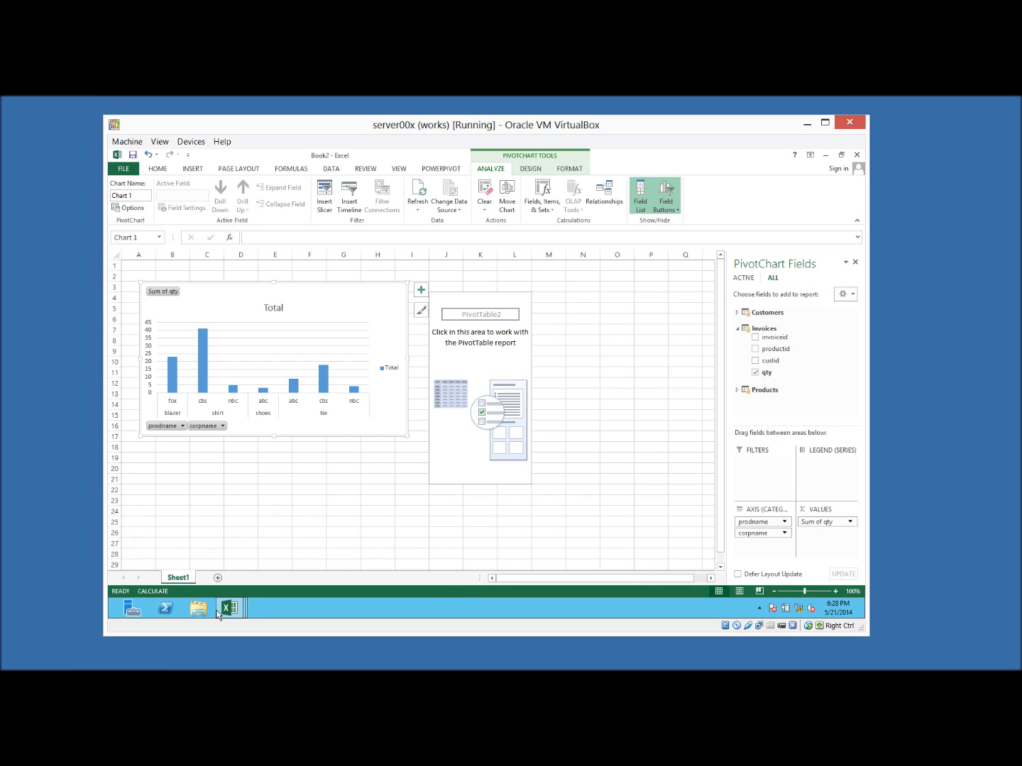
# - In the PowerPivot window, add a calculated column to Invoices with the formula =related(Products[price]) * [qty]
pyautogui.click(224, 612)
pyautogui.click(402, 546)
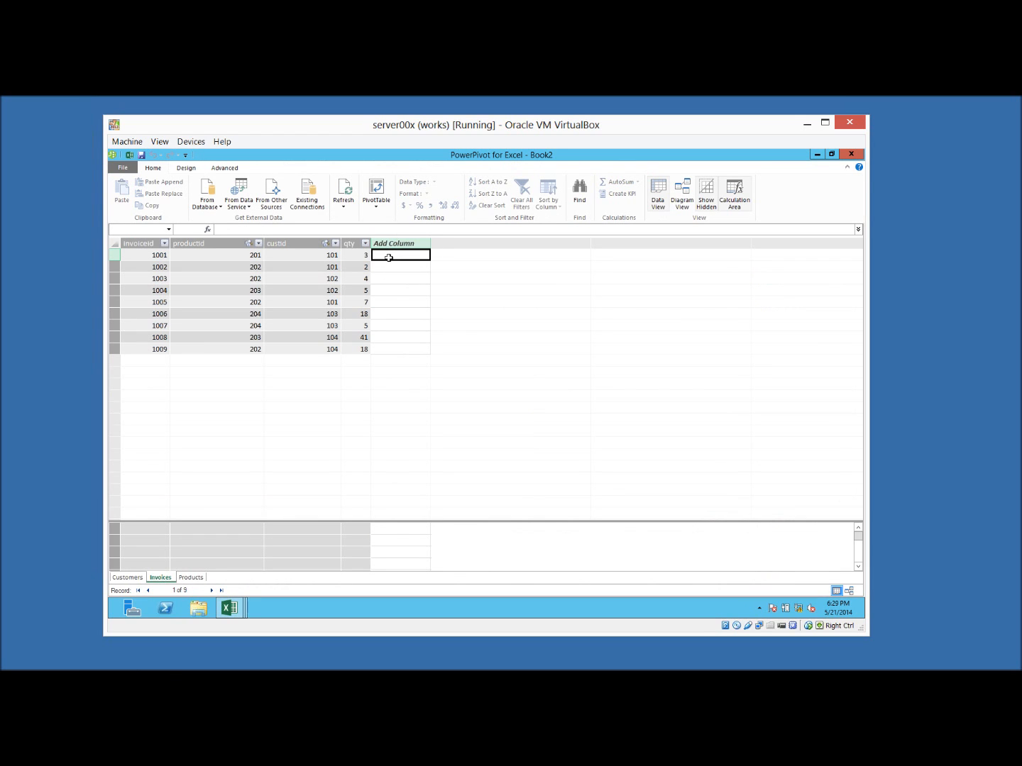
pyautogui.write('=related')
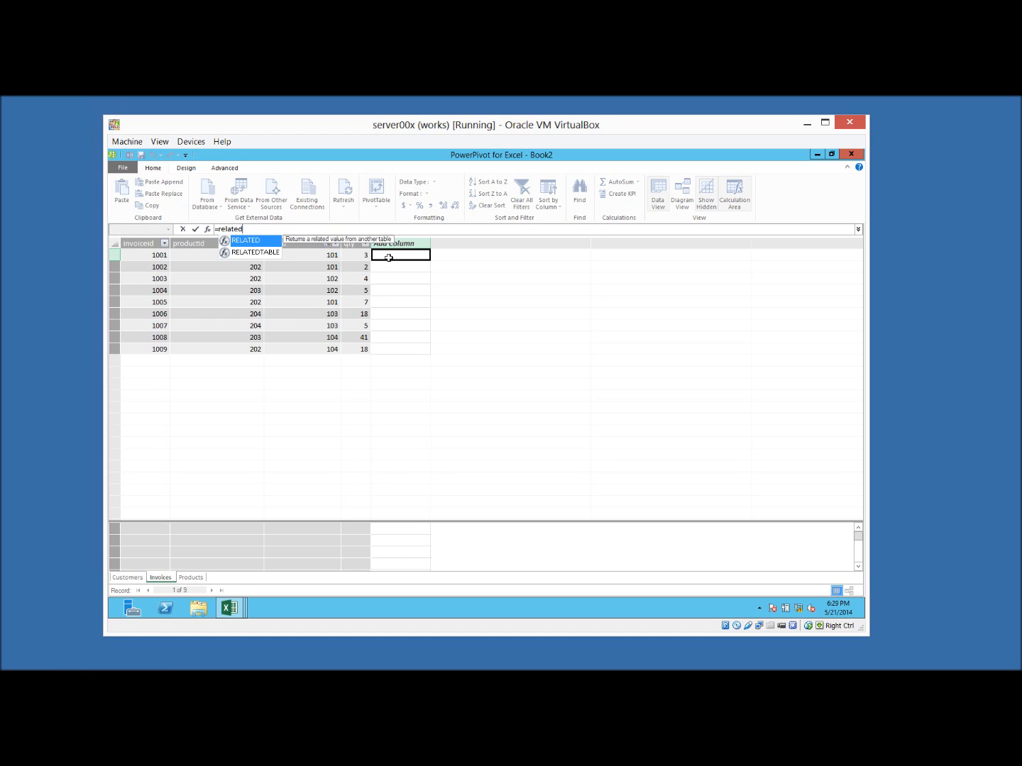
pyautogui.write('(')
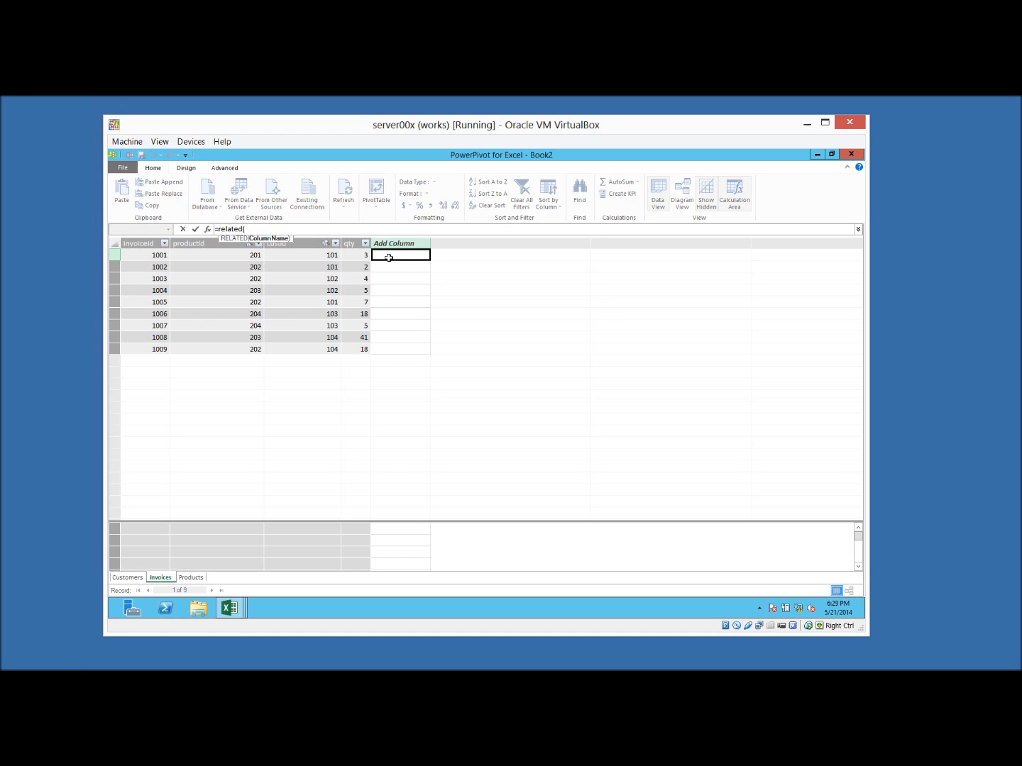
pyautogui.write('pro')
pyautogui.press('Down')
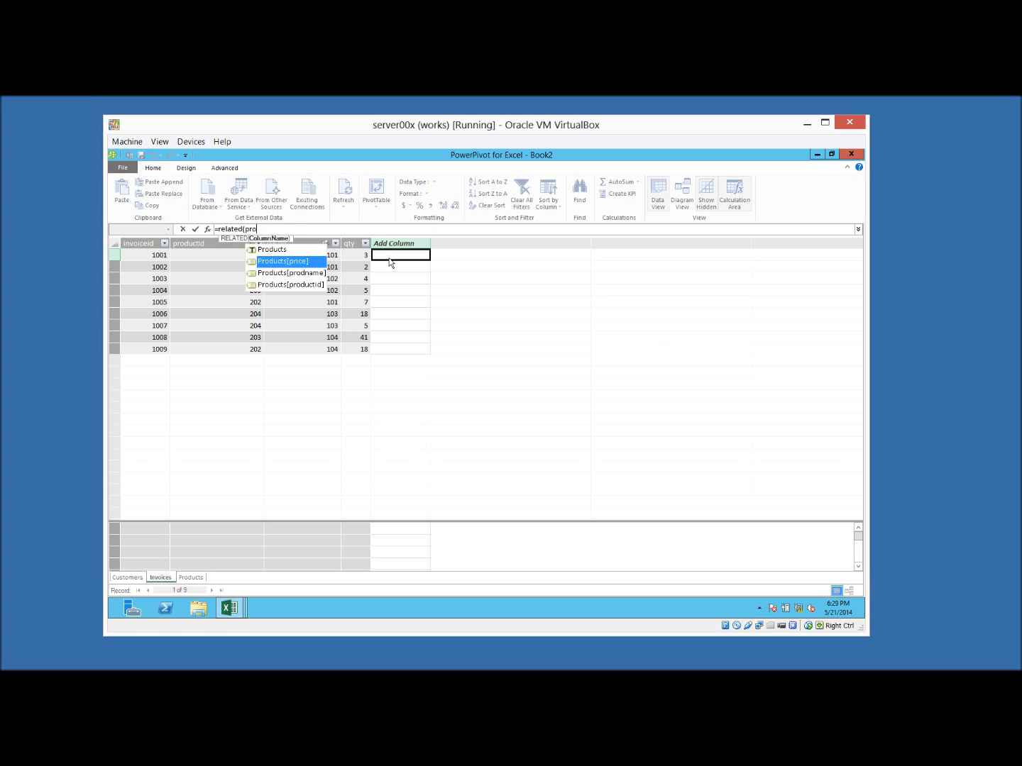
pyautogui.press('Return')
pyautogui.press('Return')
pyautogui.press('Return')
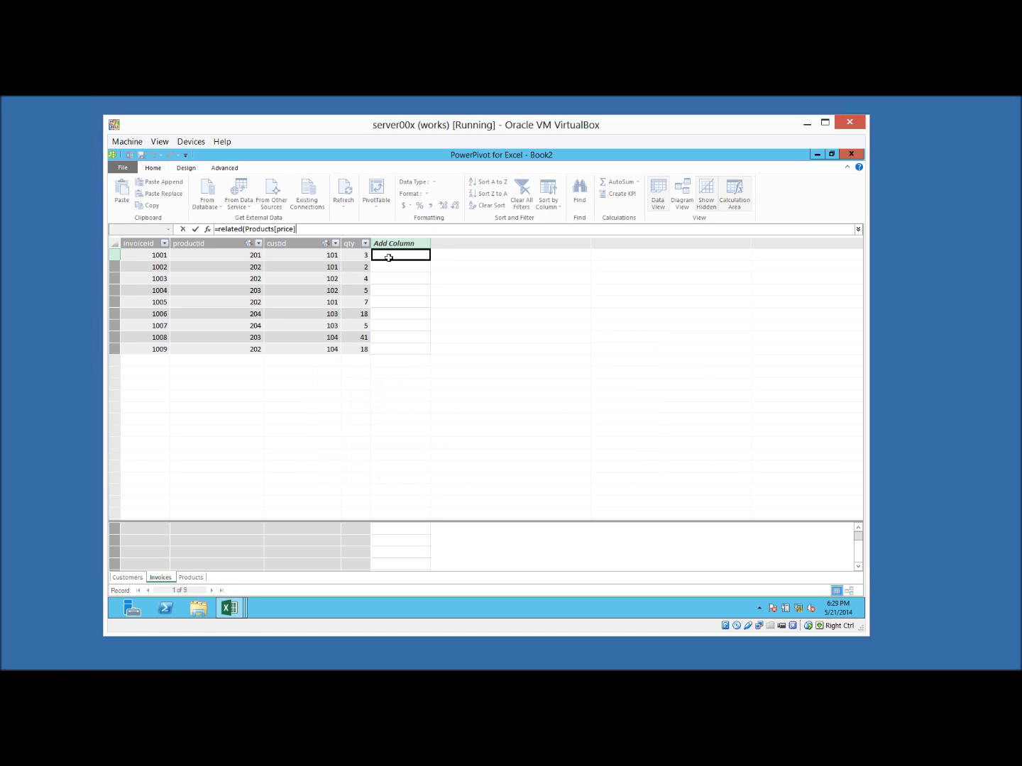
pyautogui.write(') * [')
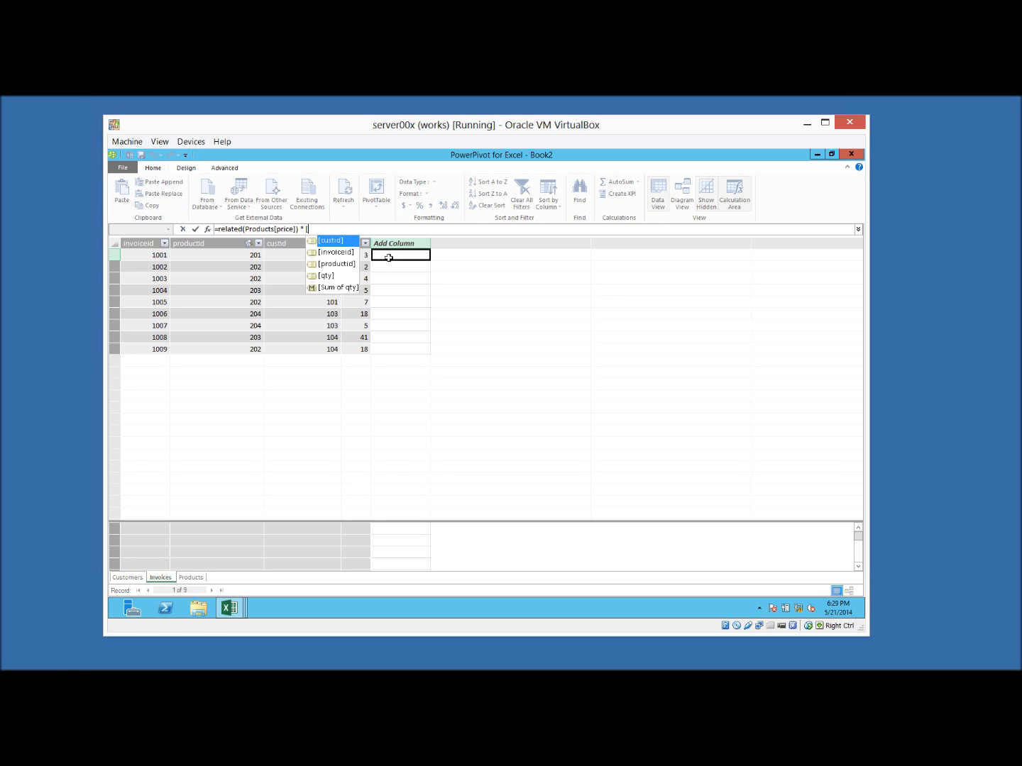
pyautogui.write('qty]')
pyautogui.press('Return')
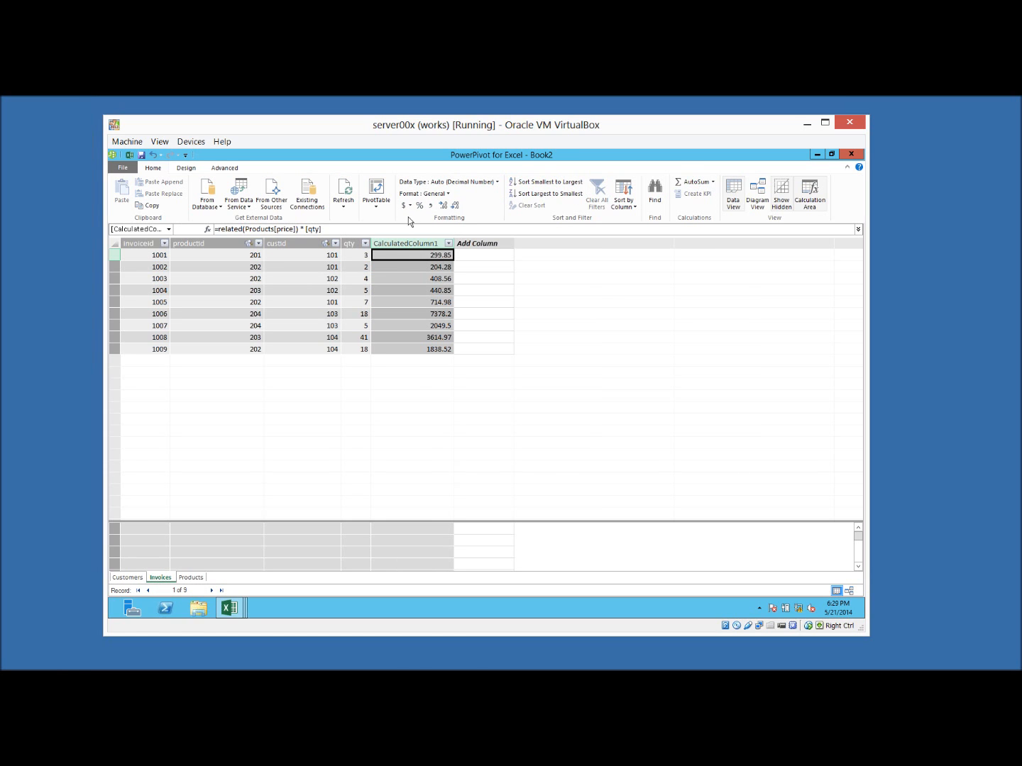
# - Format the calculated column as English (United States) currency and rename it TotalCost
pyautogui.click(409, 206)
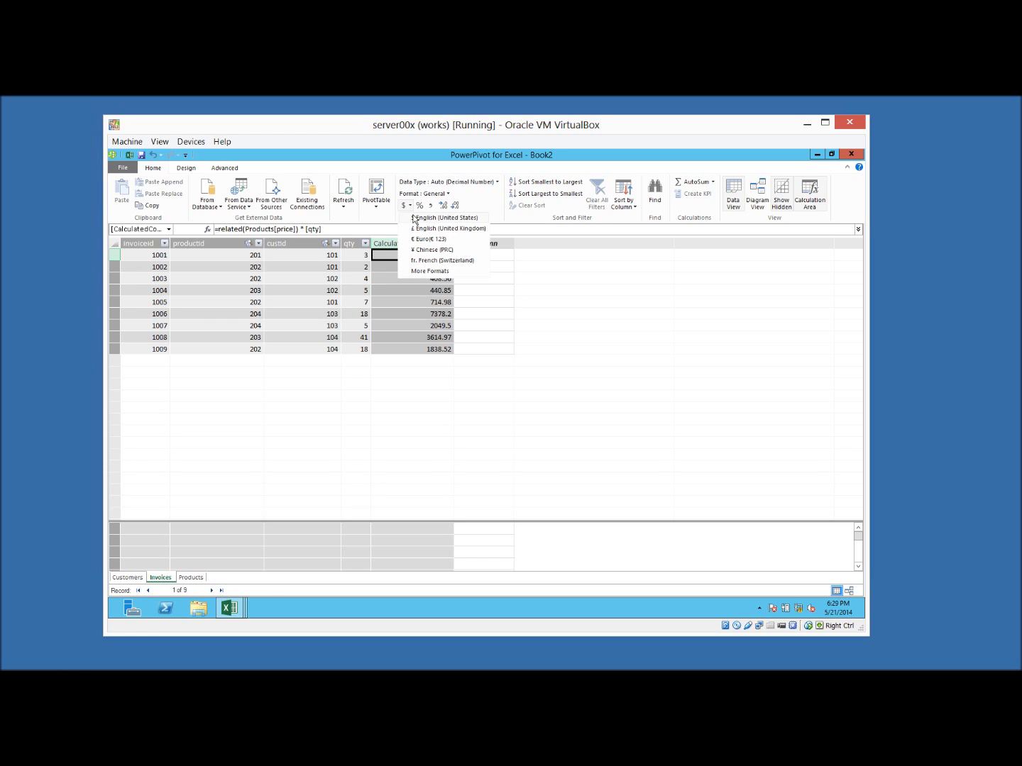
pyautogui.click(415, 218)
pyautogui.doubleClick(410, 243)
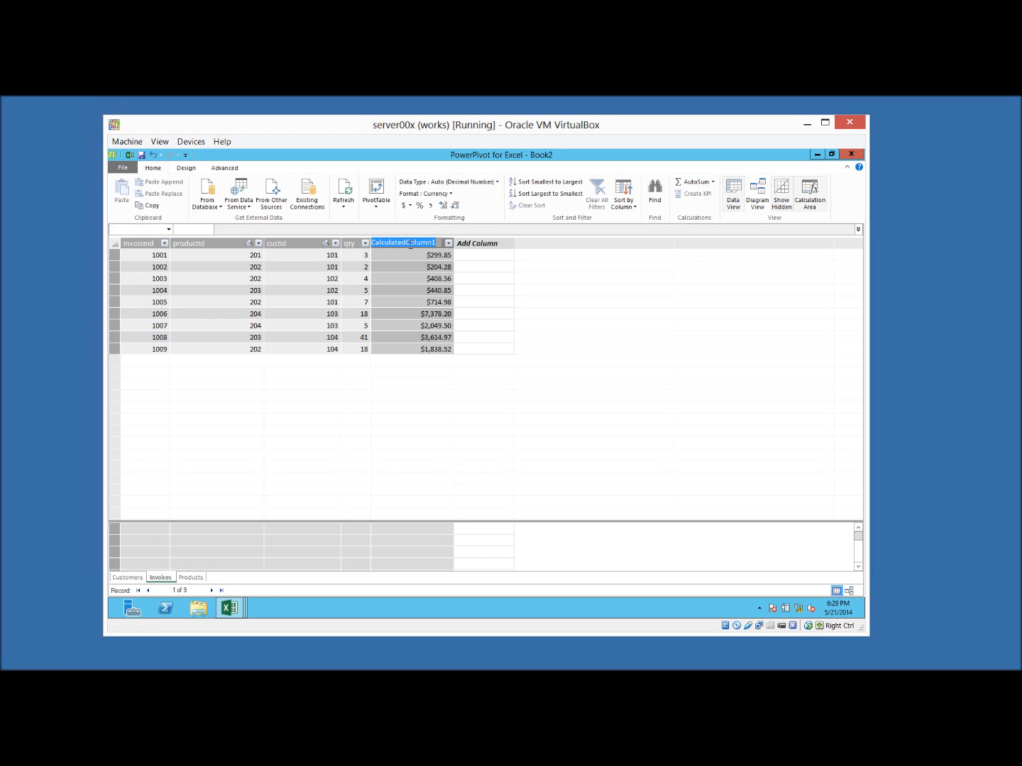
pyautogui.write('TotalCost')
pyautogui.press('Return')
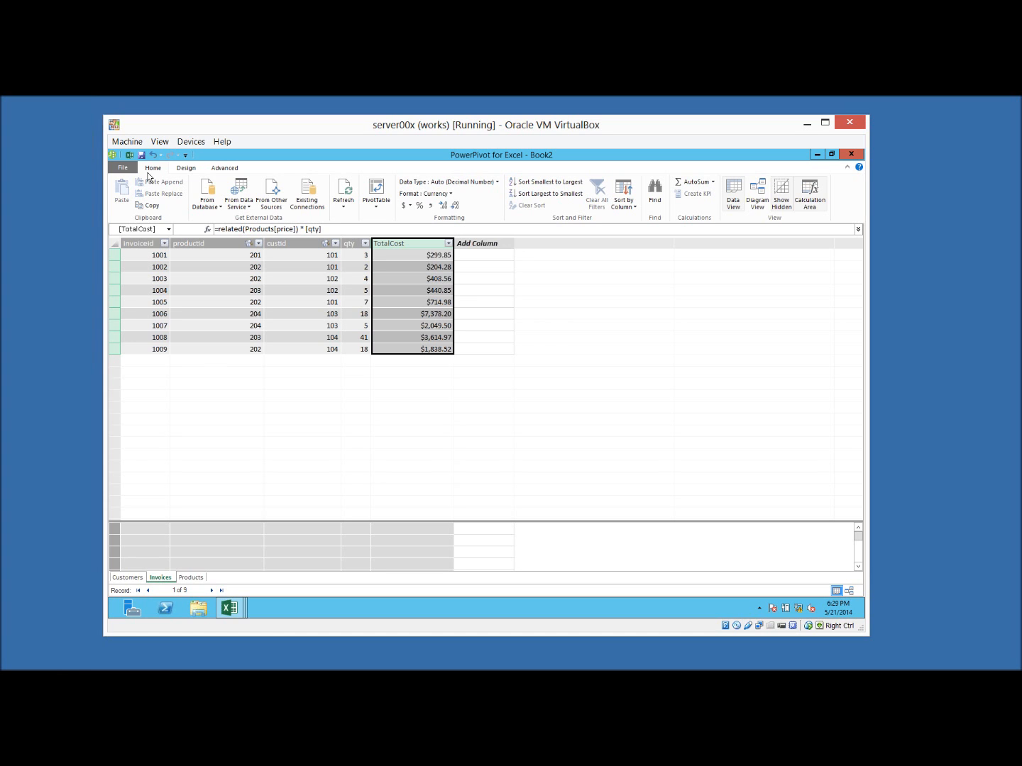
# - Switch back to the Excel workbook and save it as c:\data\pt
pyautogui.click(130, 154)
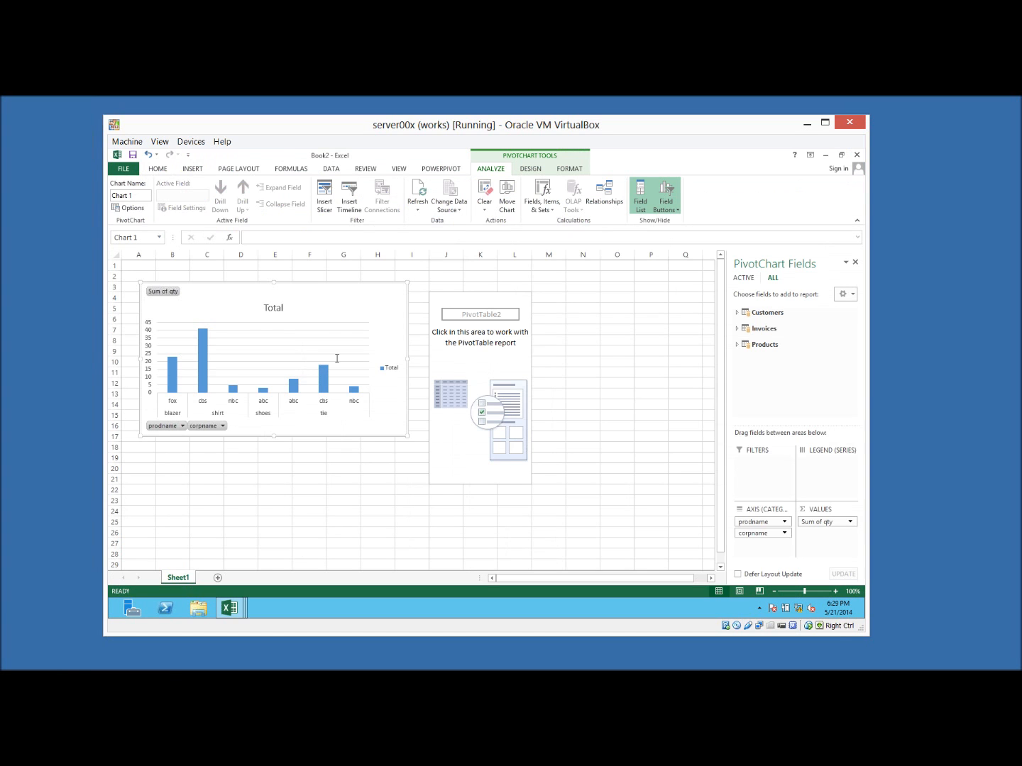
pyautogui.press('F12')
pyautogui.write('c:\\data\\')
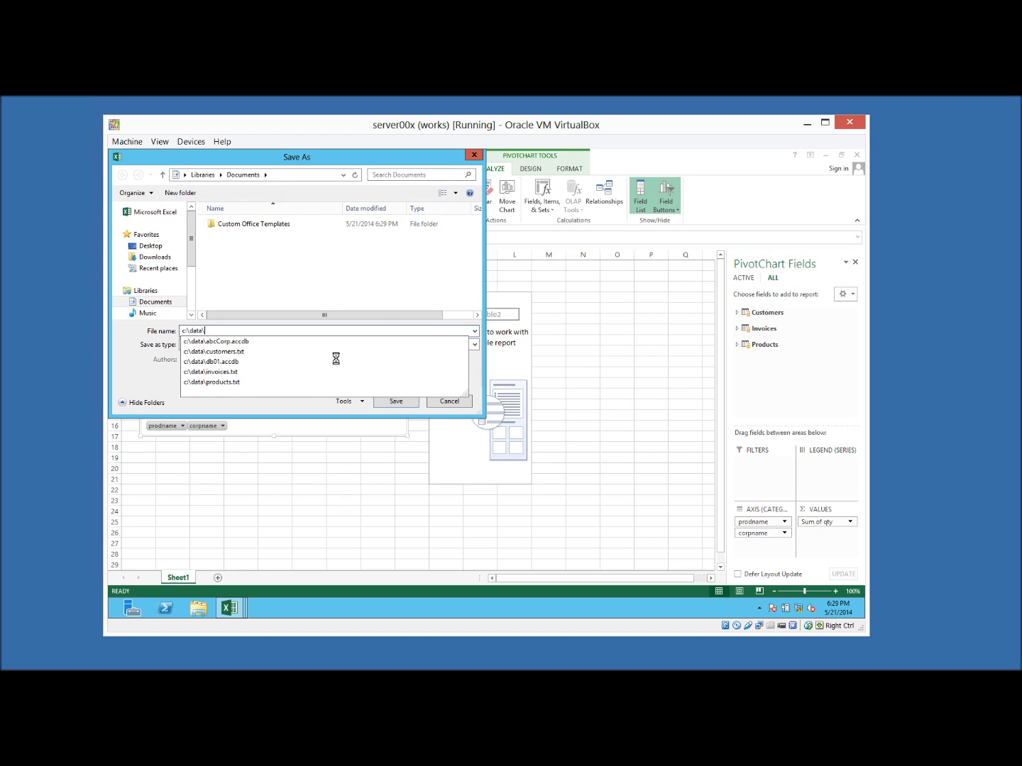
pyautogui.write('pt')
pyautogui.press('Return')
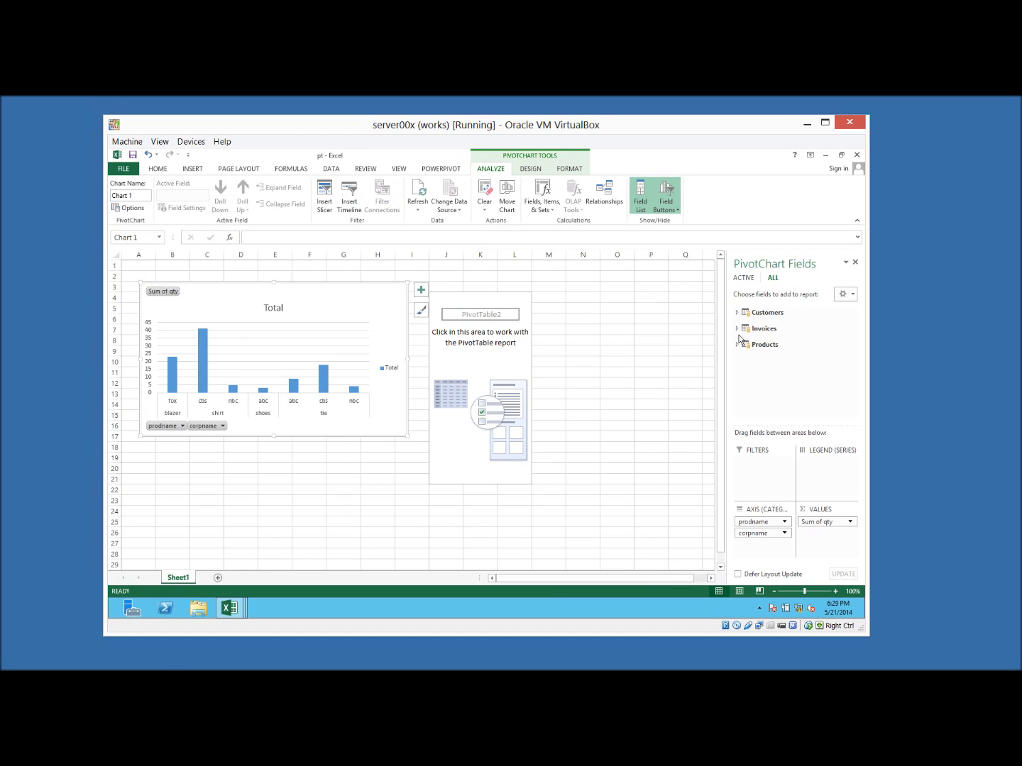
# - Replace qty with TotalCost from Invoices as the PivotChart's value field
pyautogui.click(737, 330)
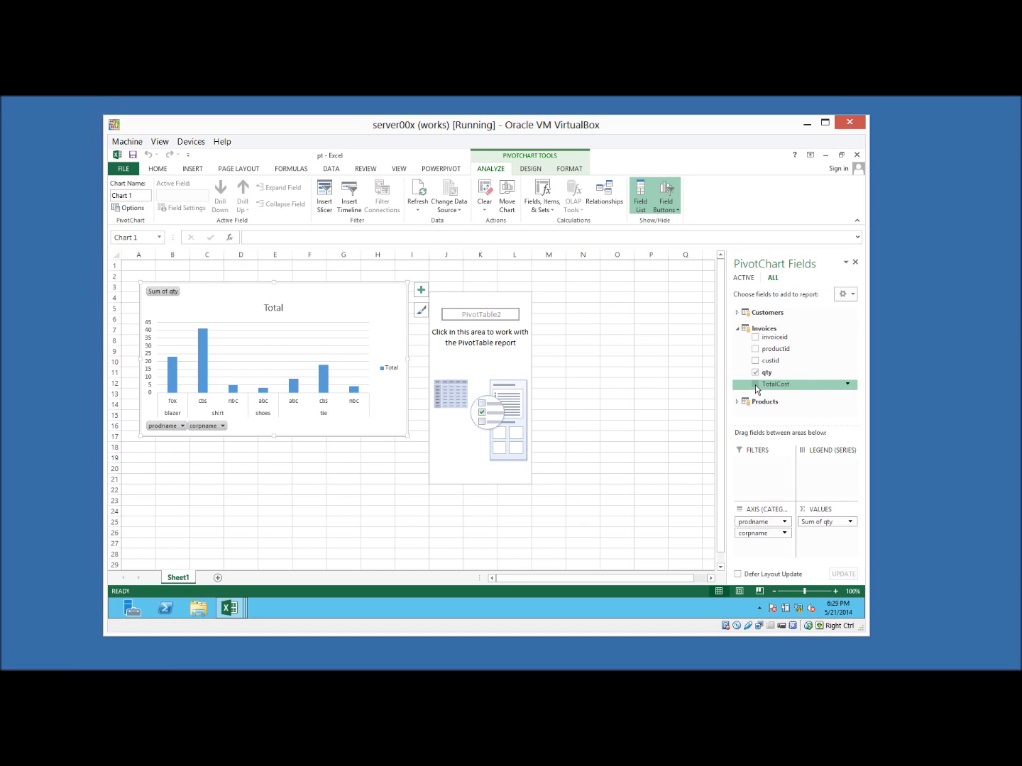
pyautogui.click(756, 386)
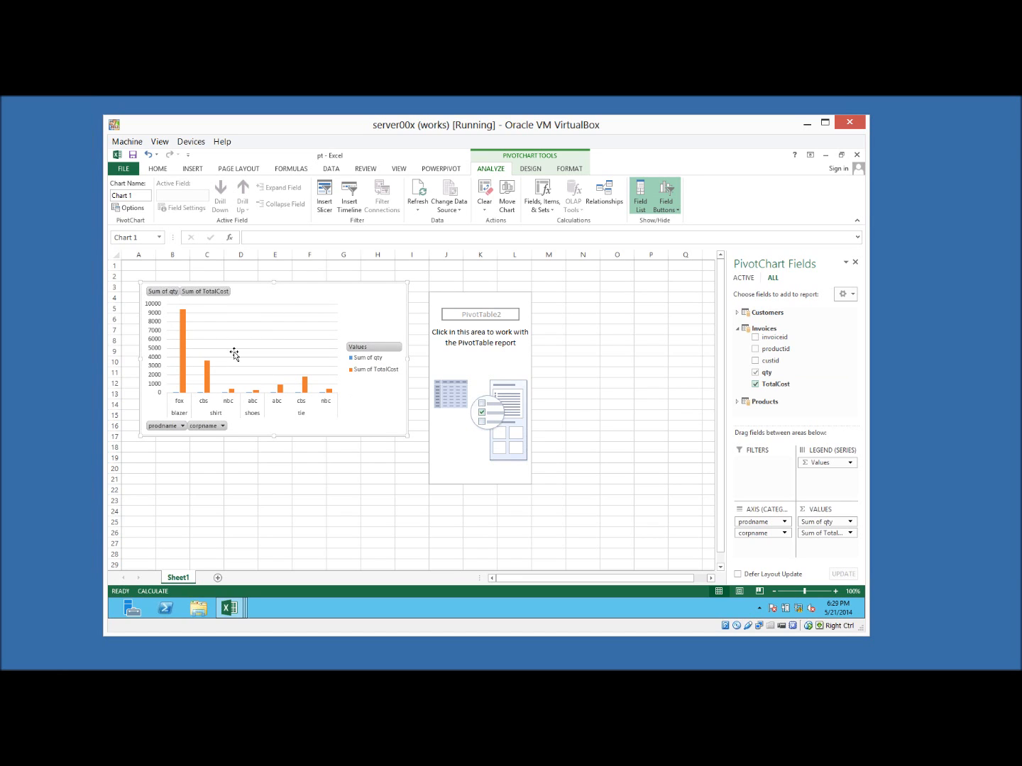
pyautogui.click(755, 374)
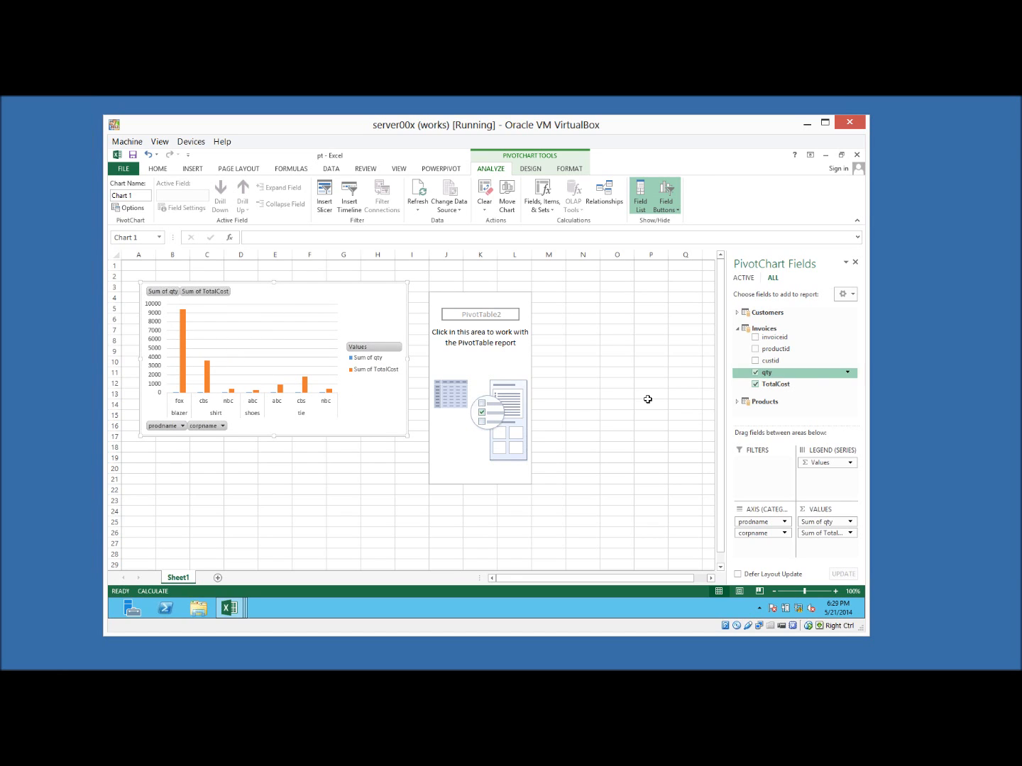
# - Build the empty PivotTable with prodname and corpname as rows and the sum of TotalCost as values
pyautogui.click(477, 362)
pyautogui.moveTo(736, 348); pyautogui.dragTo(741, 361)
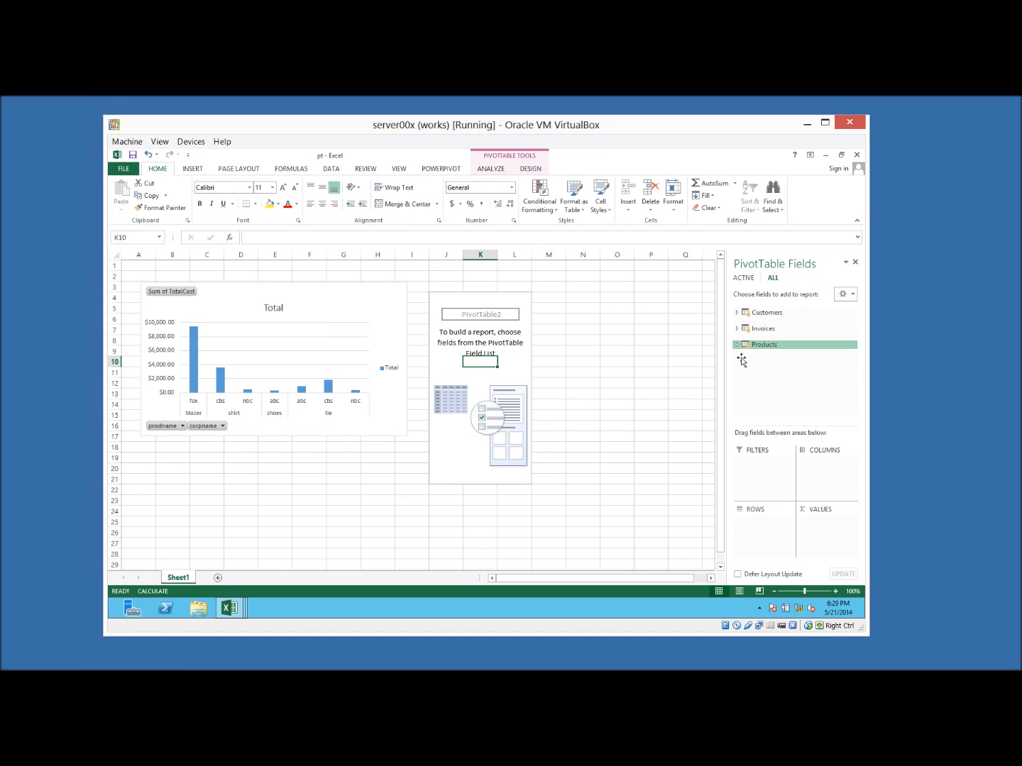
pyautogui.click(737, 345)
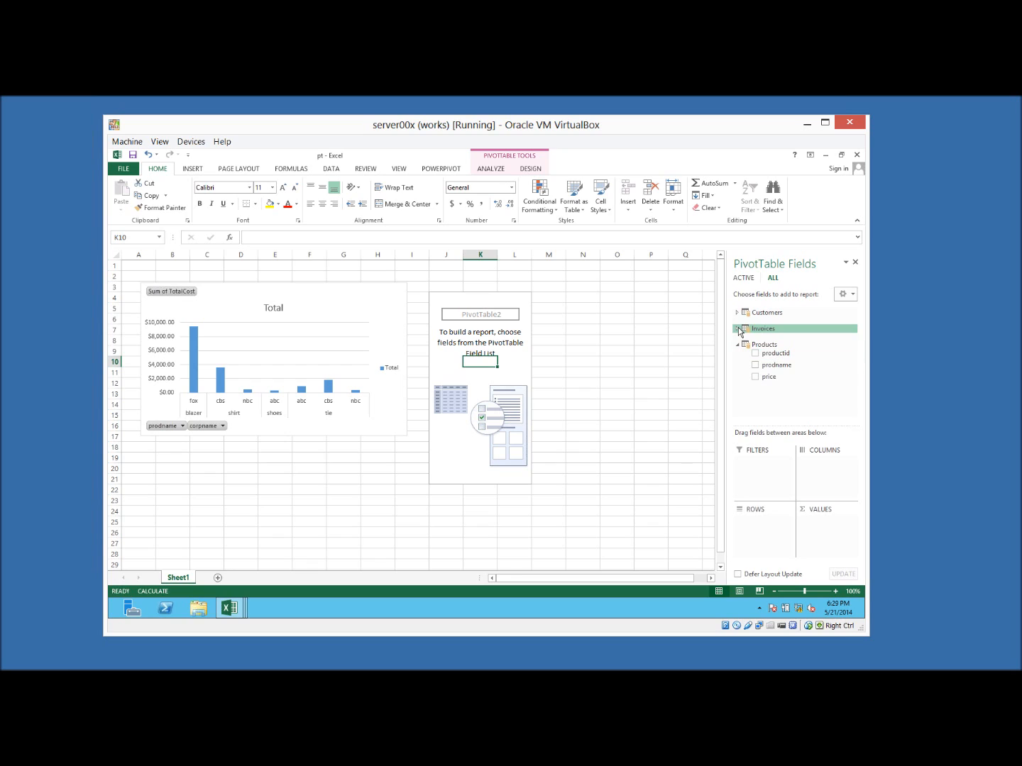
pyautogui.click(754, 365)
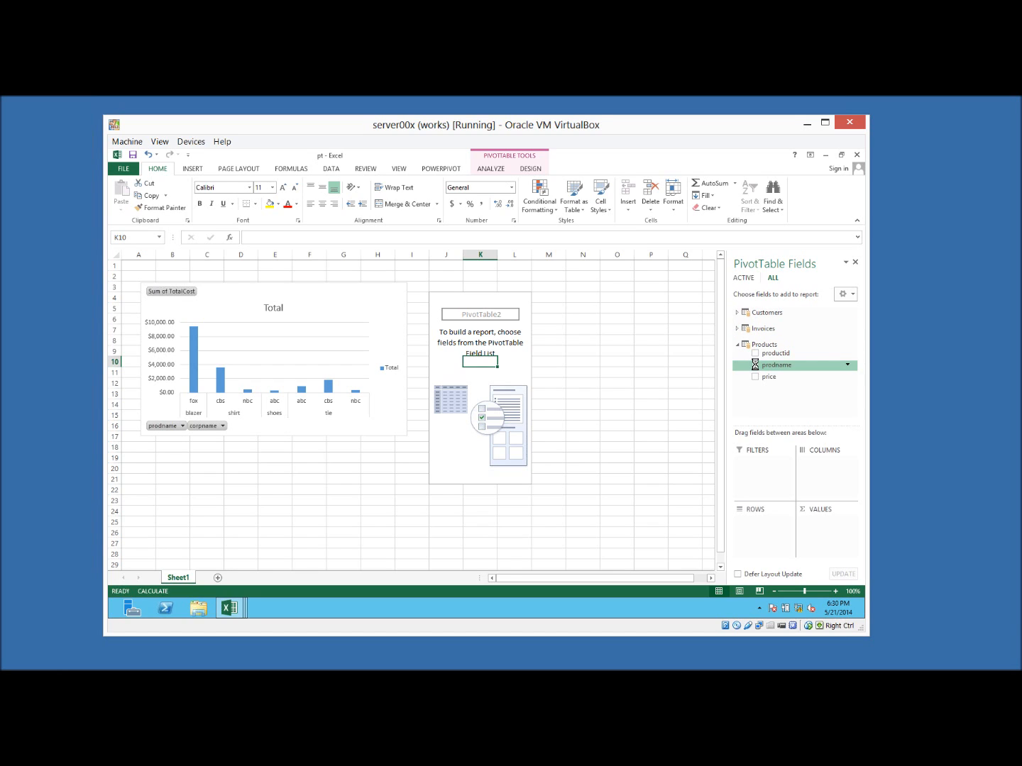
pyautogui.click(737, 329)
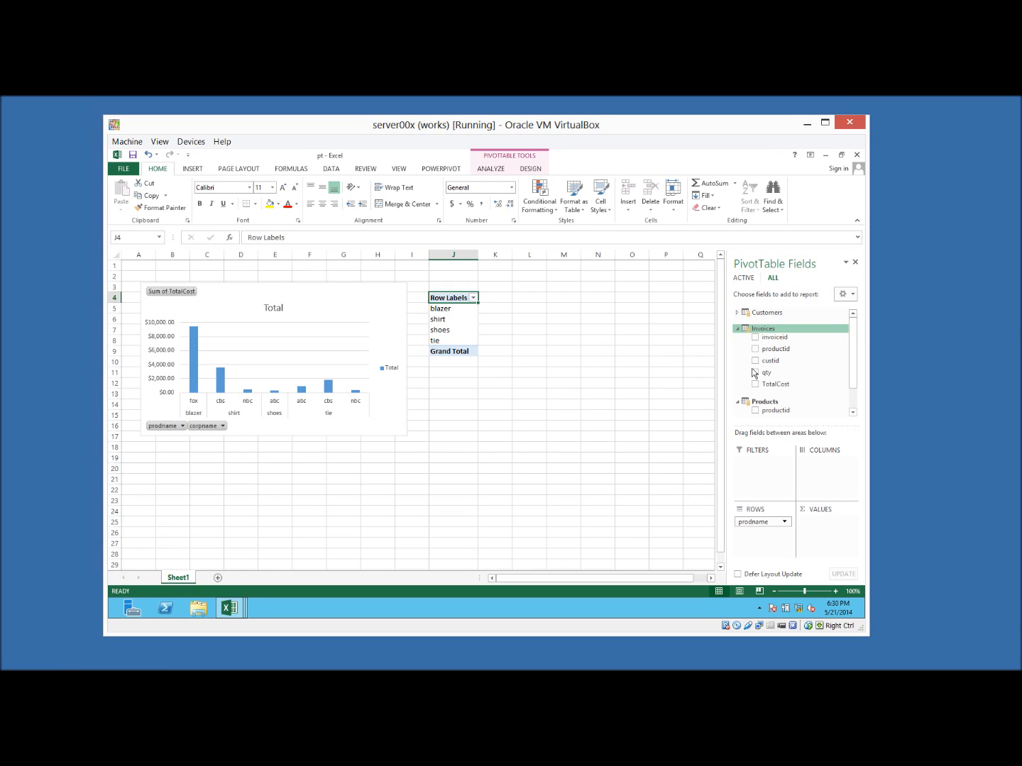
pyautogui.click(755, 384)
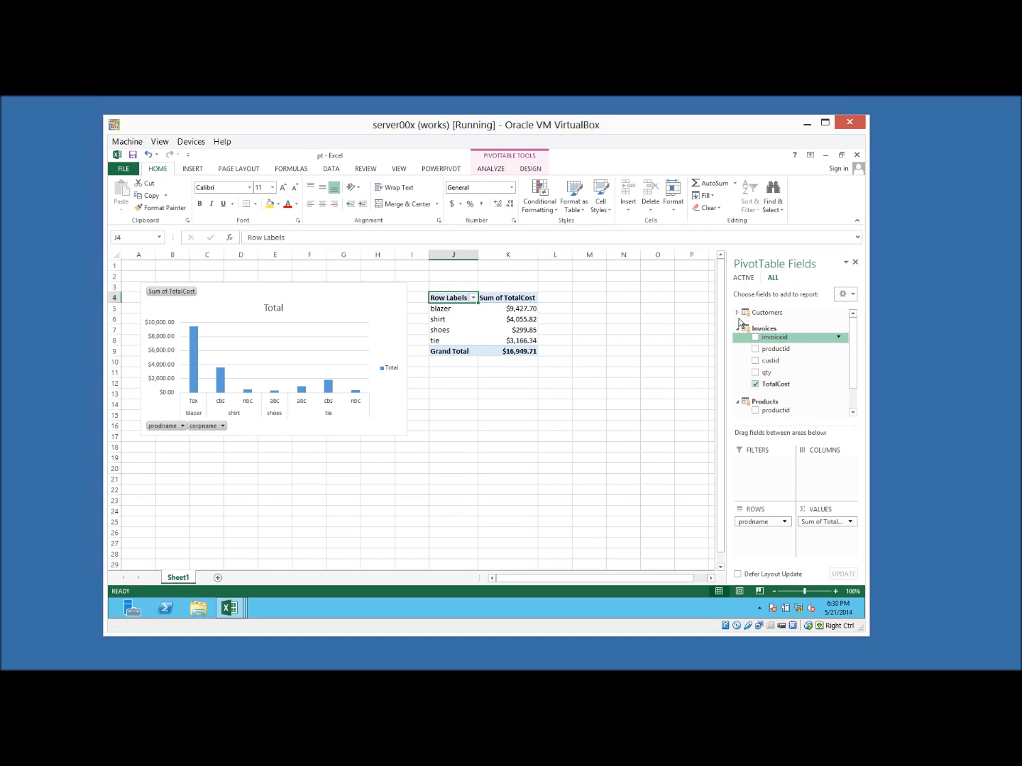
pyautogui.click(737, 312)
pyautogui.click(754, 333)
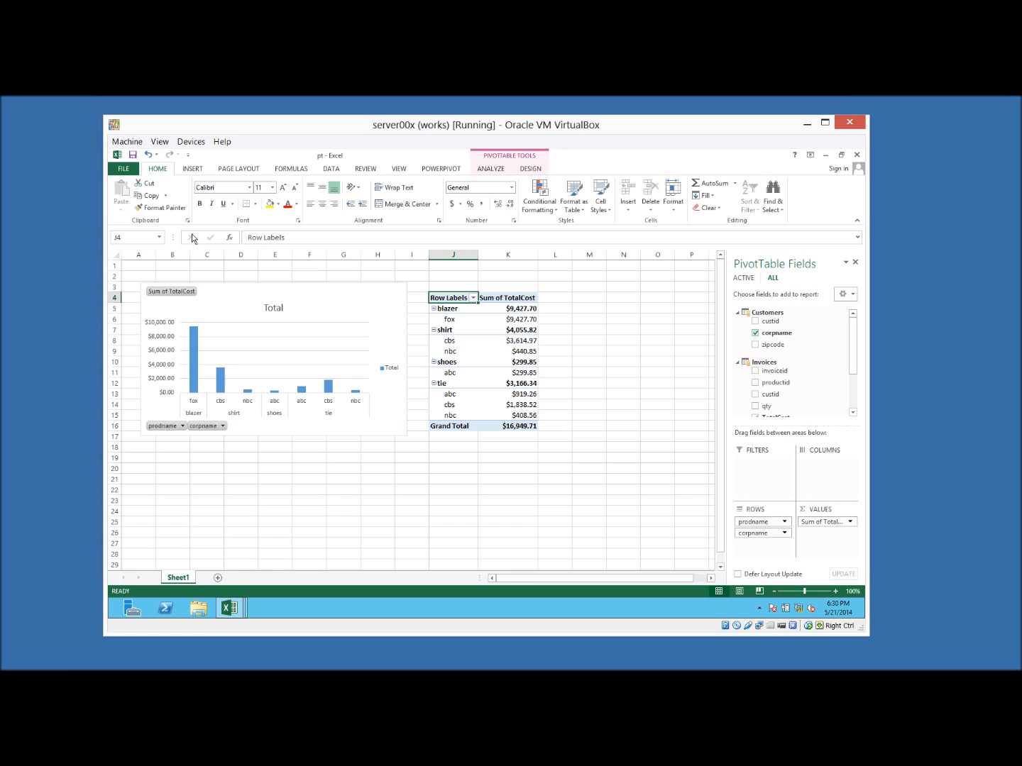
# - Enable the Power View COM add-in through the Excel options
pyautogui.click(122, 169)
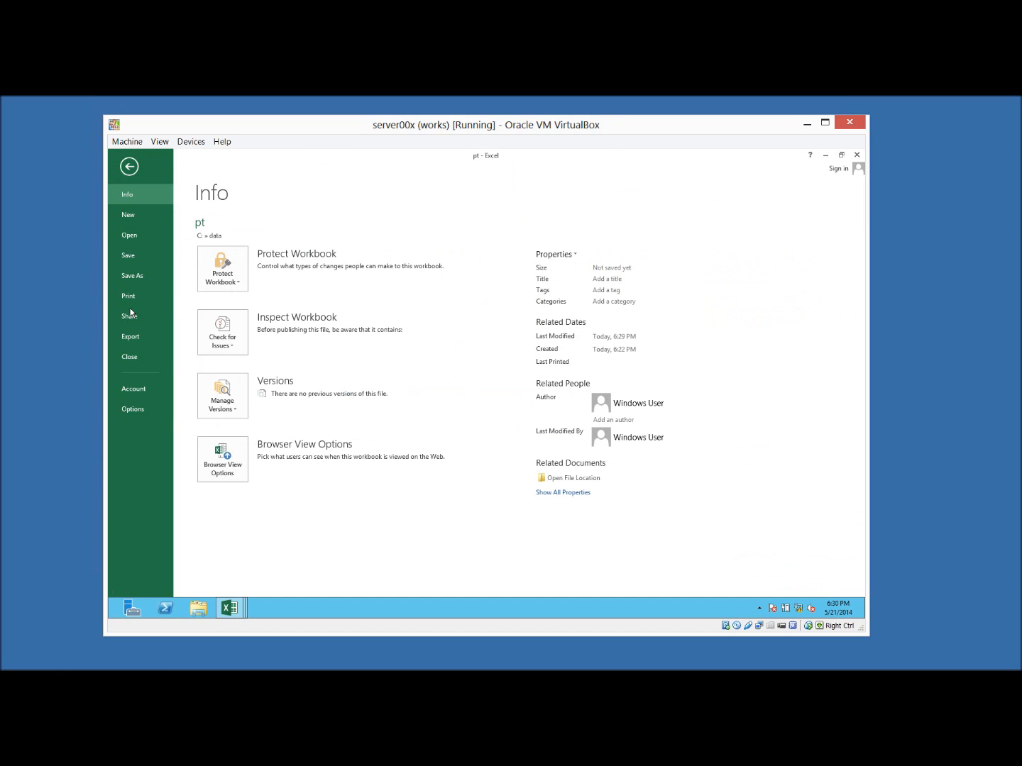
pyautogui.click(133, 409)
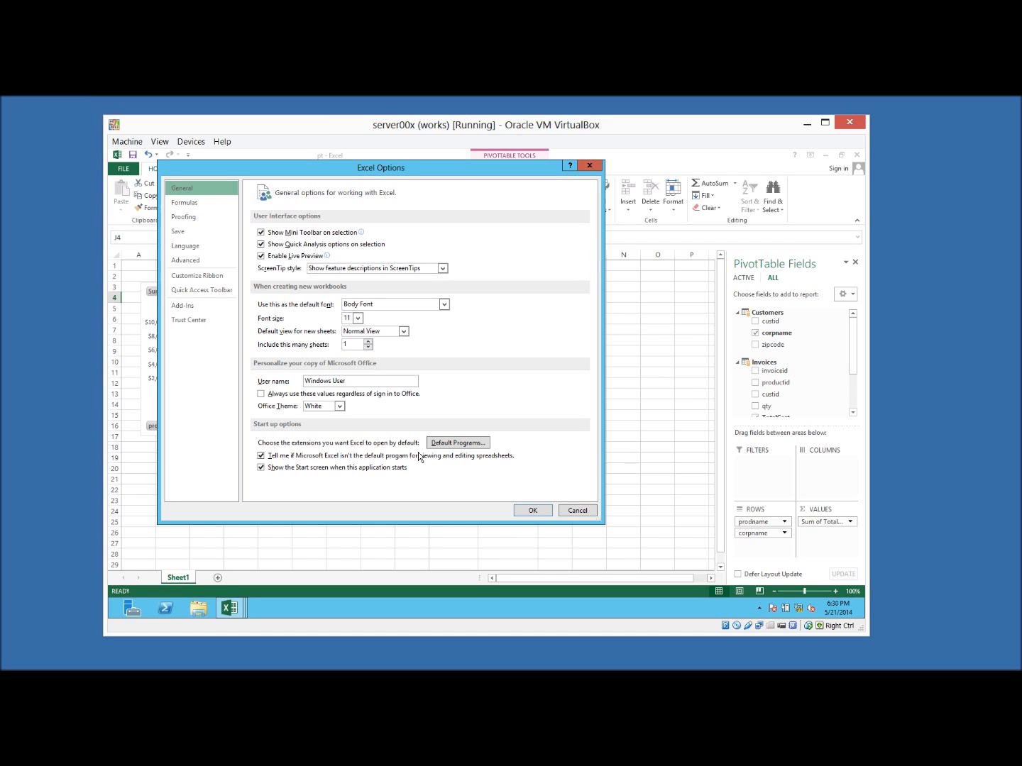
pyautogui.click(182, 306)
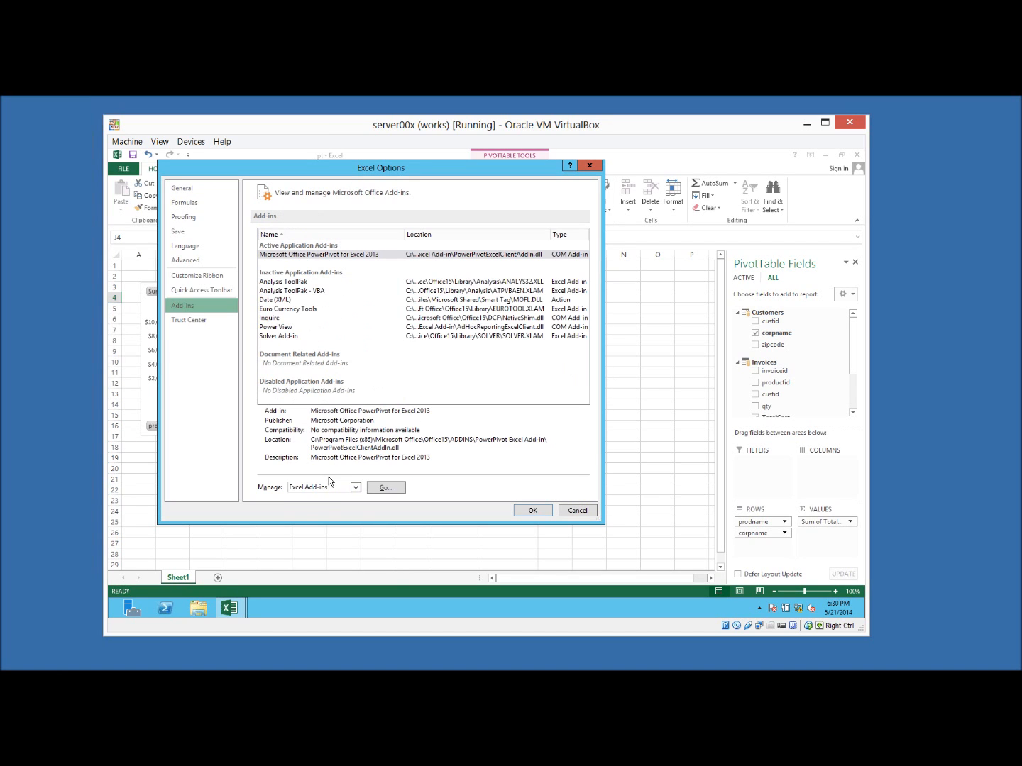
pyautogui.click(324, 488)
pyautogui.click(323, 503)
pyautogui.click(376, 488)
pyautogui.click(227, 314)
pyautogui.click(240, 315)
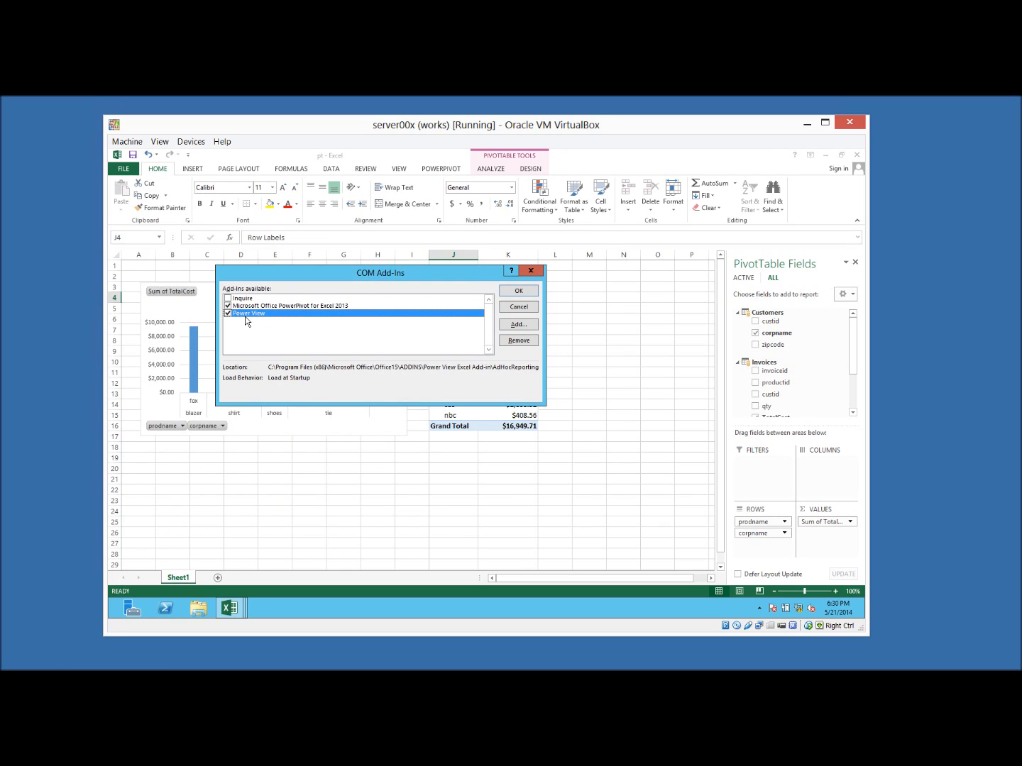
pyautogui.click(519, 290)
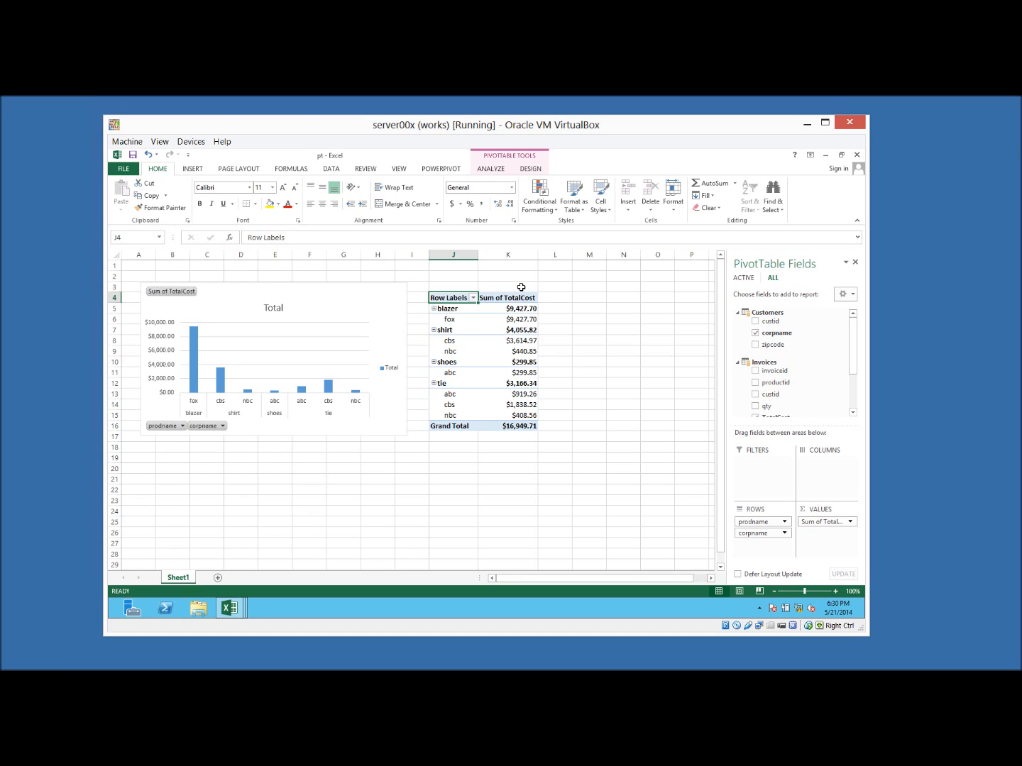
pyautogui.click(344, 169)
pyautogui.click(365, 170)
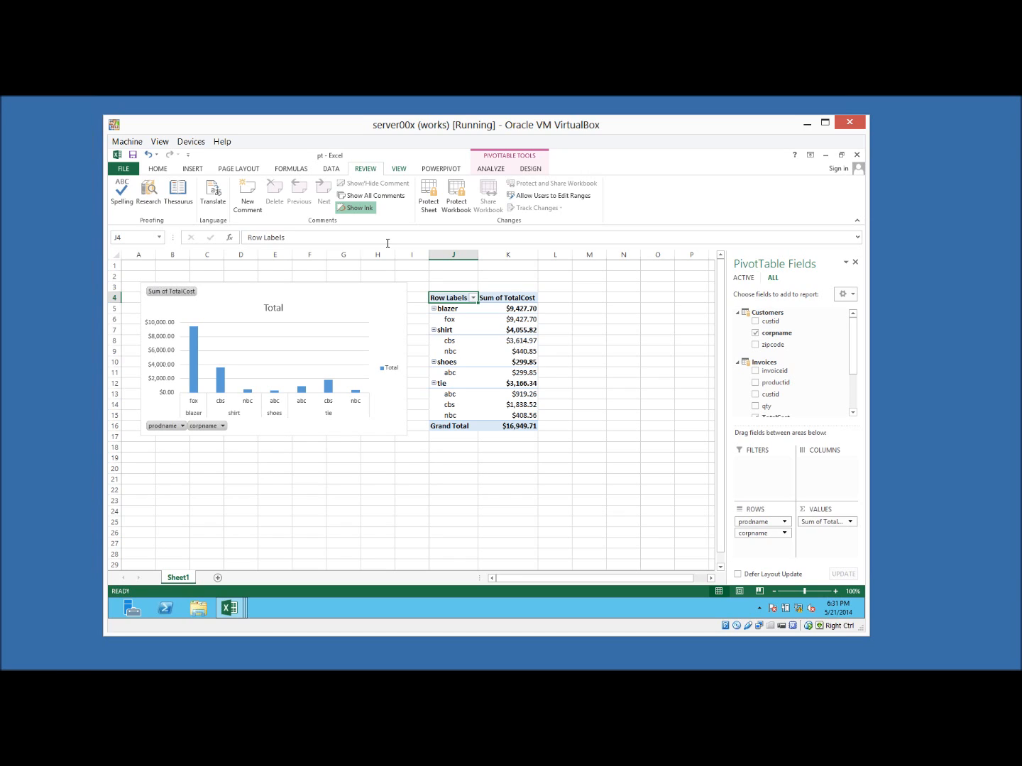
pyautogui.click(468, 308)
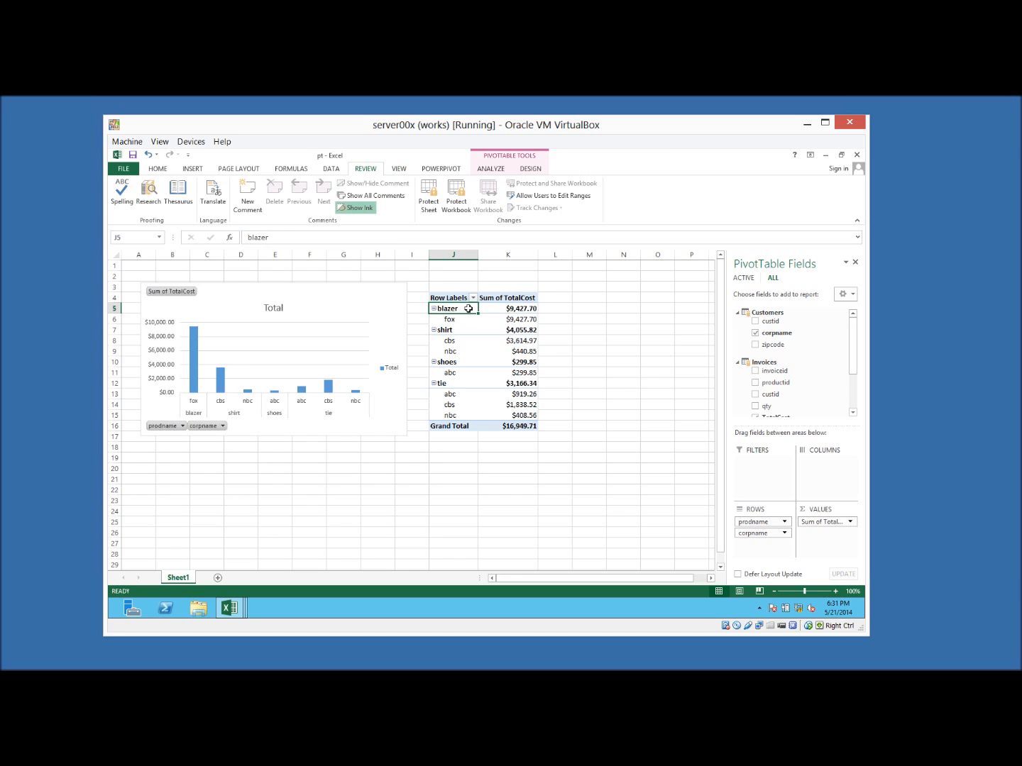
pyautogui.click(456, 321)
pyautogui.click(454, 310)
pyautogui.click(451, 343)
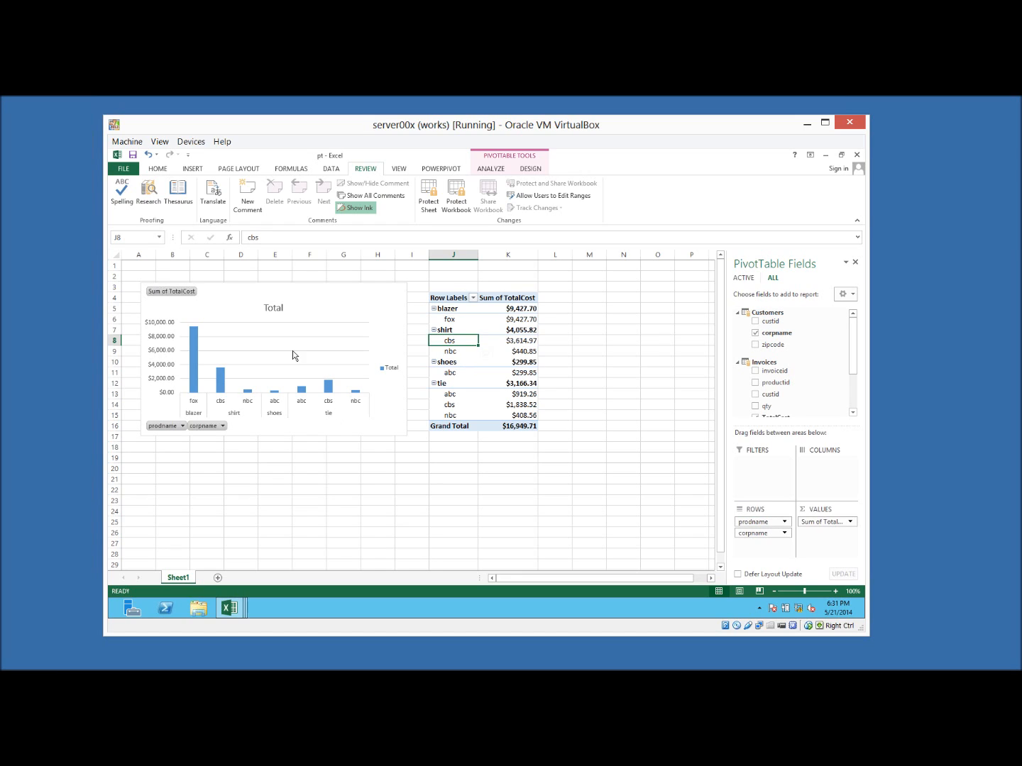
# - Move prodname from the PivotChart's axis to its filters and filter the chart to shirt
pyautogui.moveTo(752, 525); pyautogui.dragTo(747, 464)
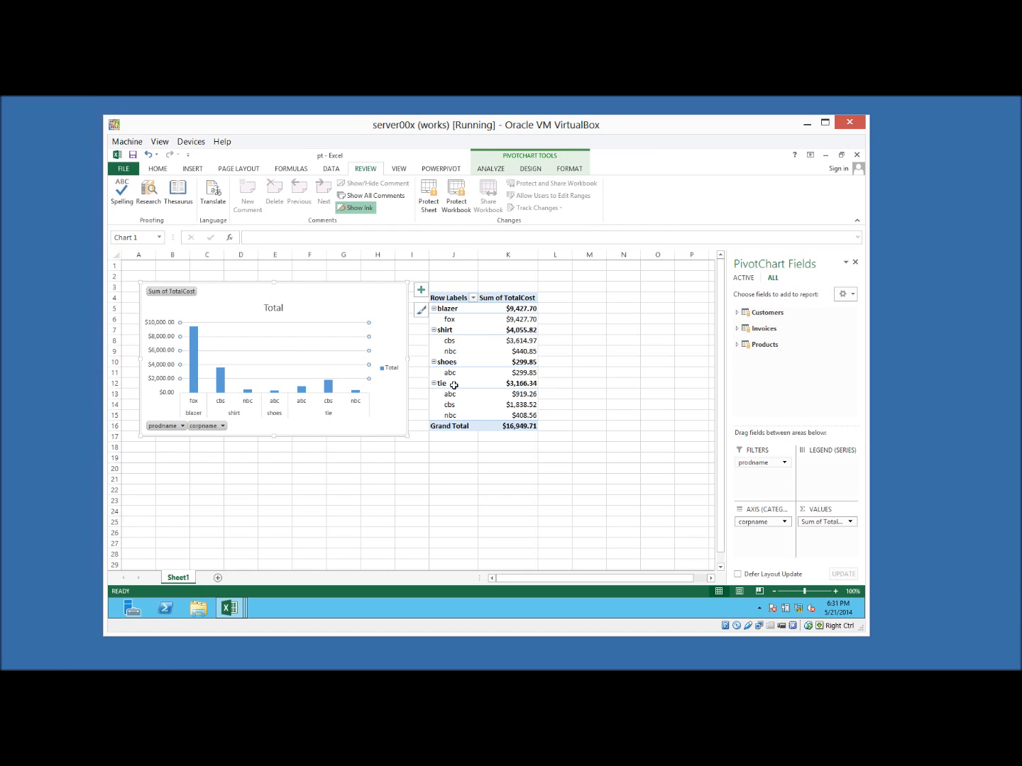
pyautogui.click(173, 291)
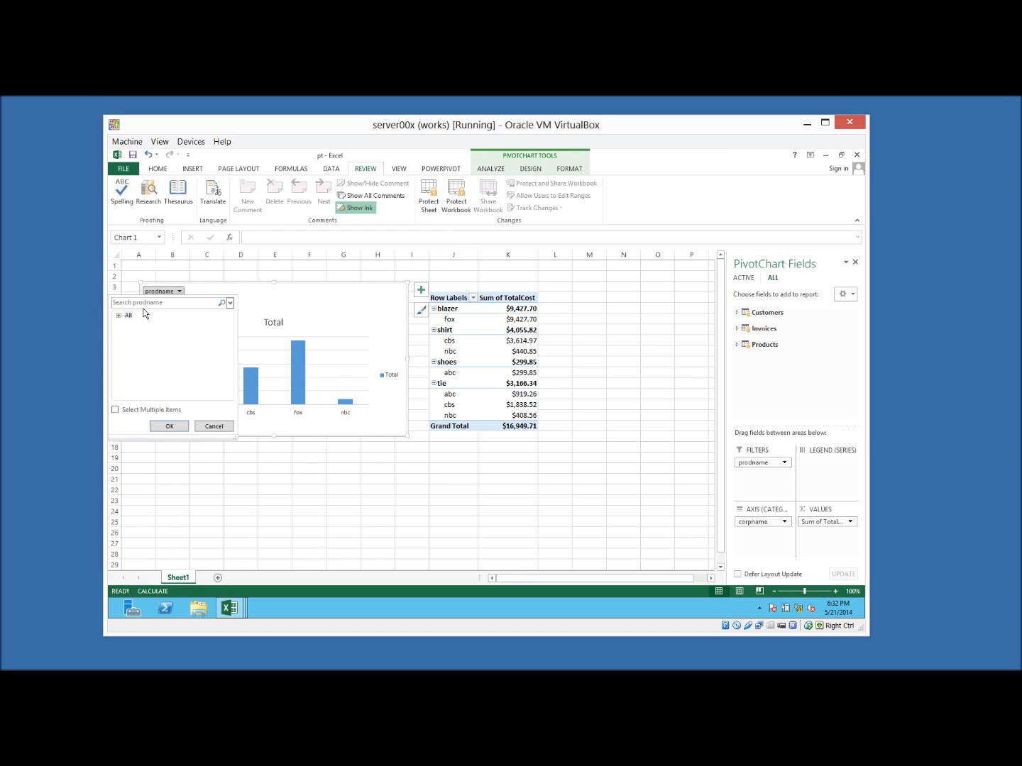
pyautogui.click(128, 323)
pyautogui.click(140, 332)
pyautogui.click(170, 427)
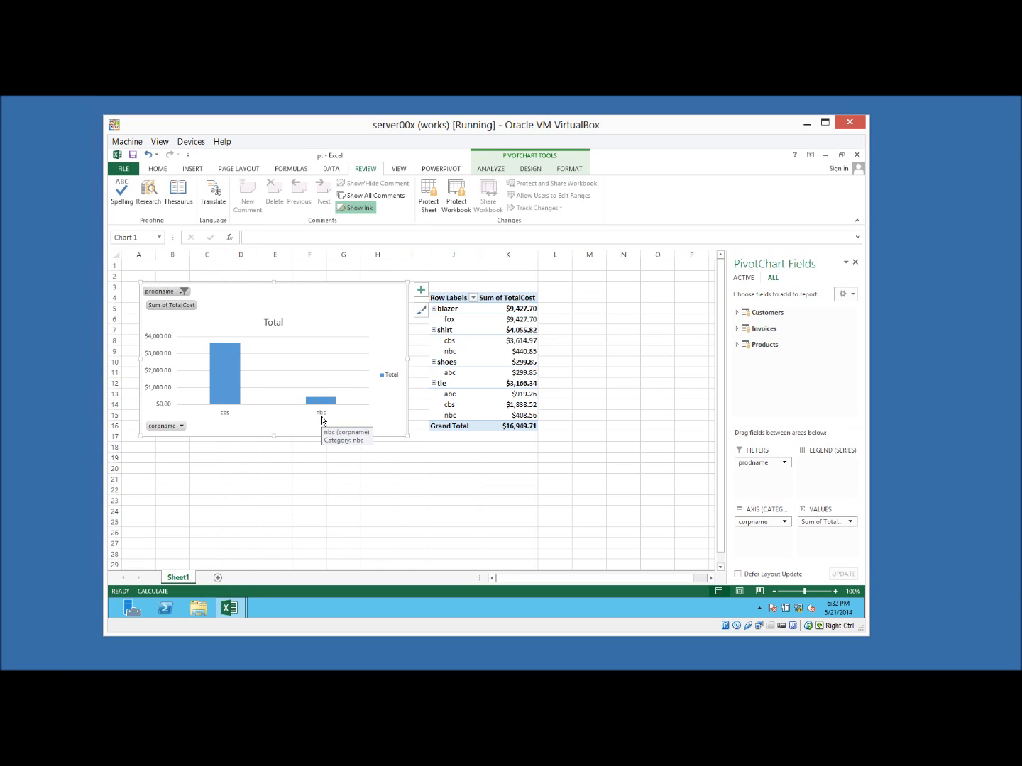
# - Change the PivotChart's prodname filter to shoes and leave the corpname filter as it is
pyautogui.click(172, 291)
pyautogui.click(142, 338)
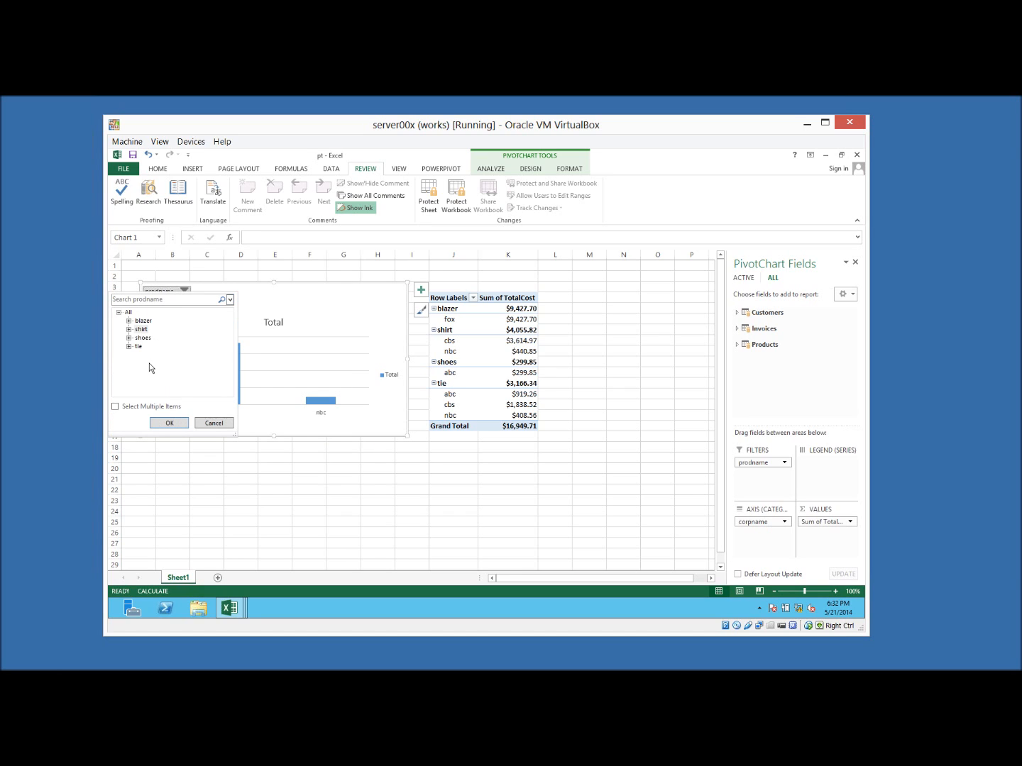
pyautogui.press('Return')
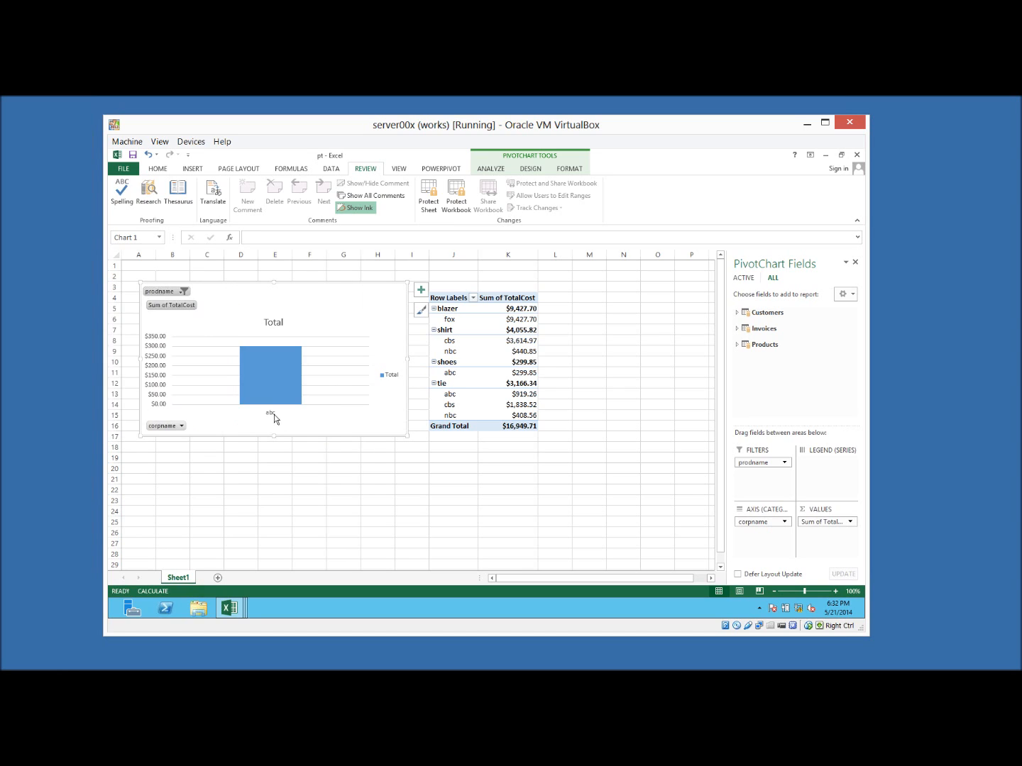
pyautogui.click(180, 426)
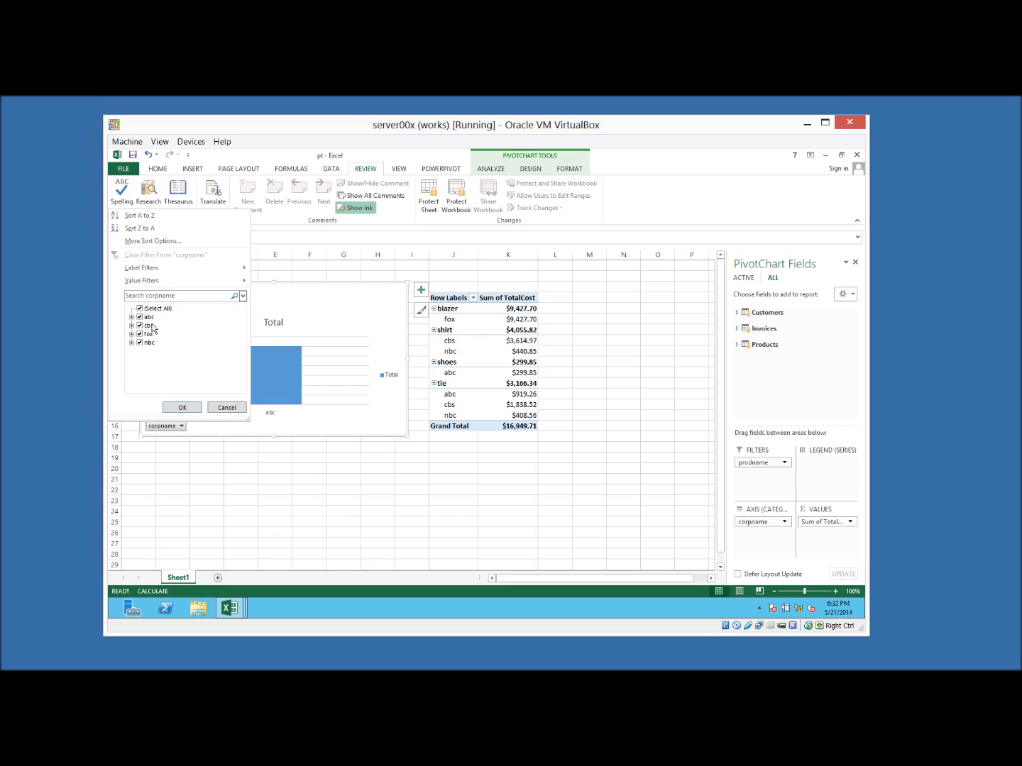
pyautogui.click(227, 408)
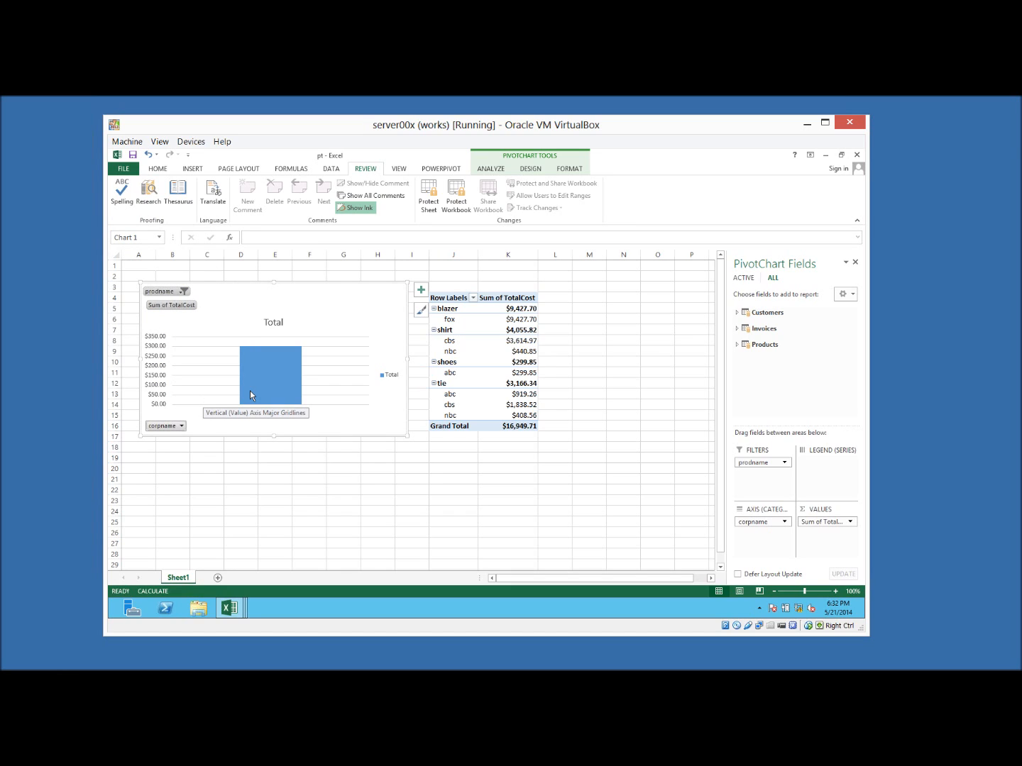
# - Move corpname from the PivotTable's rows to its filters and filter the table to cbs
pyautogui.click(475, 342)
pyautogui.click(507, 330)
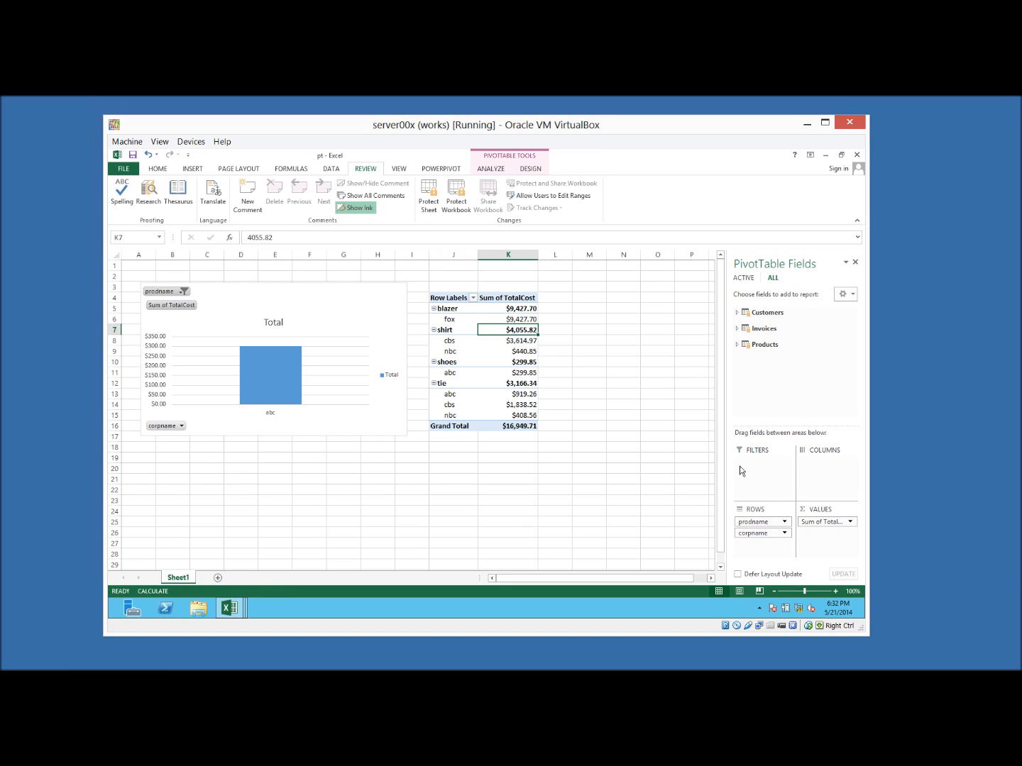
pyautogui.moveTo(758, 539); pyautogui.dragTo(594, 422)
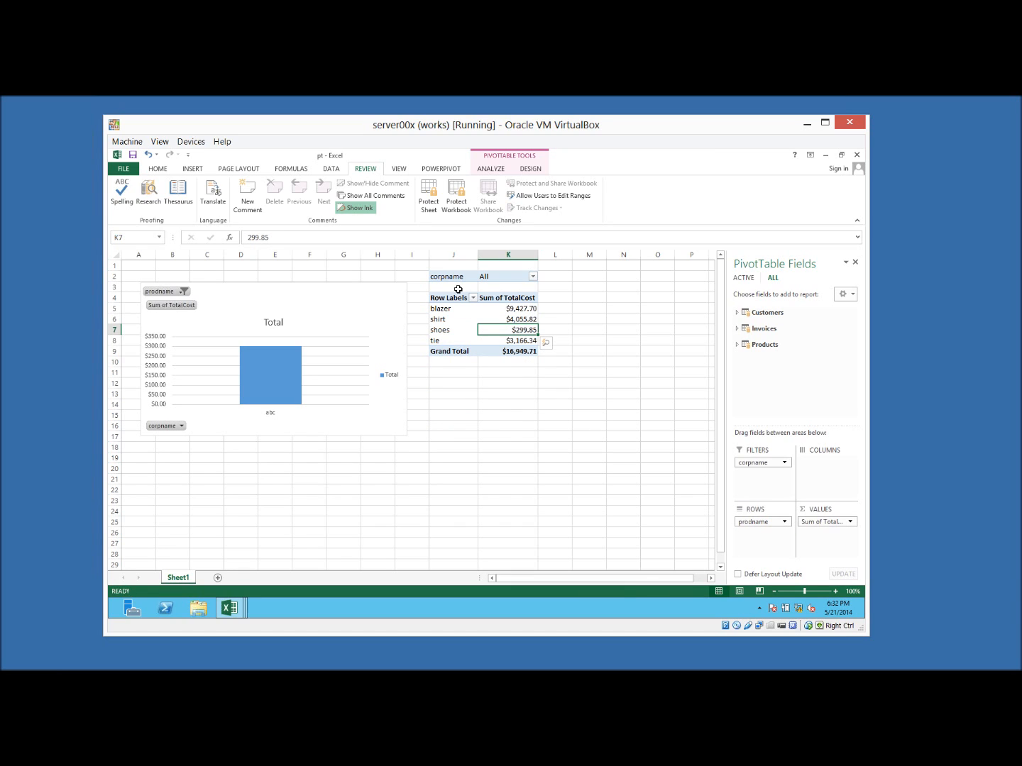
pyautogui.click(534, 276)
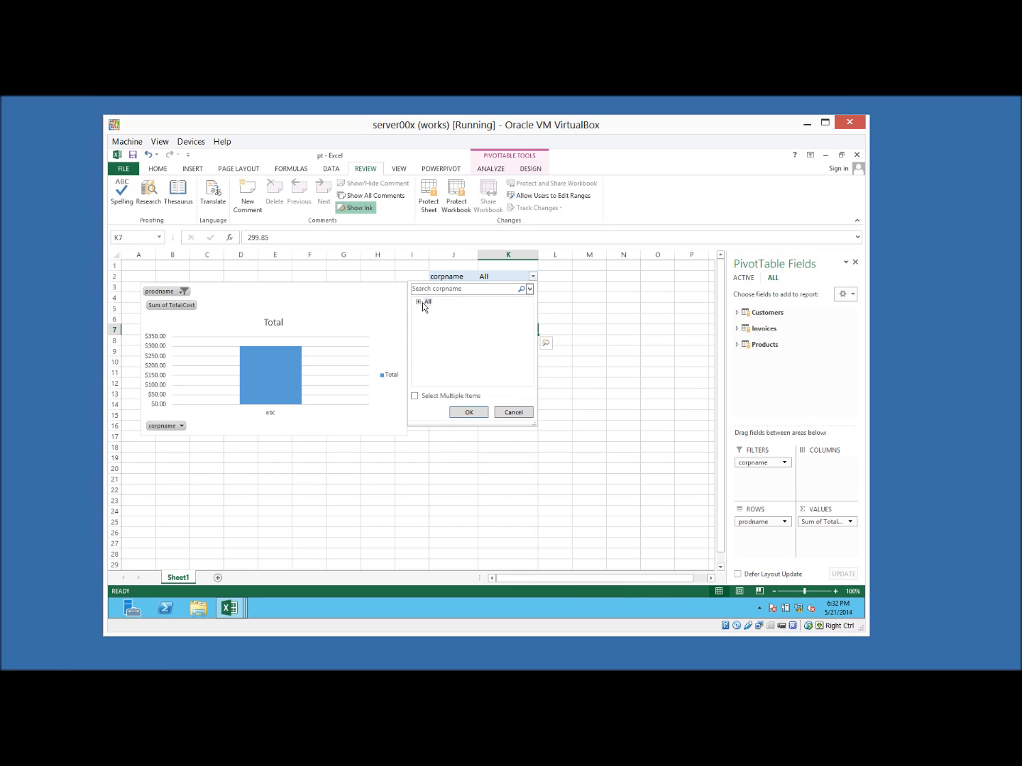
pyautogui.click(419, 302)
pyautogui.click(438, 318)
pyautogui.click(464, 411)
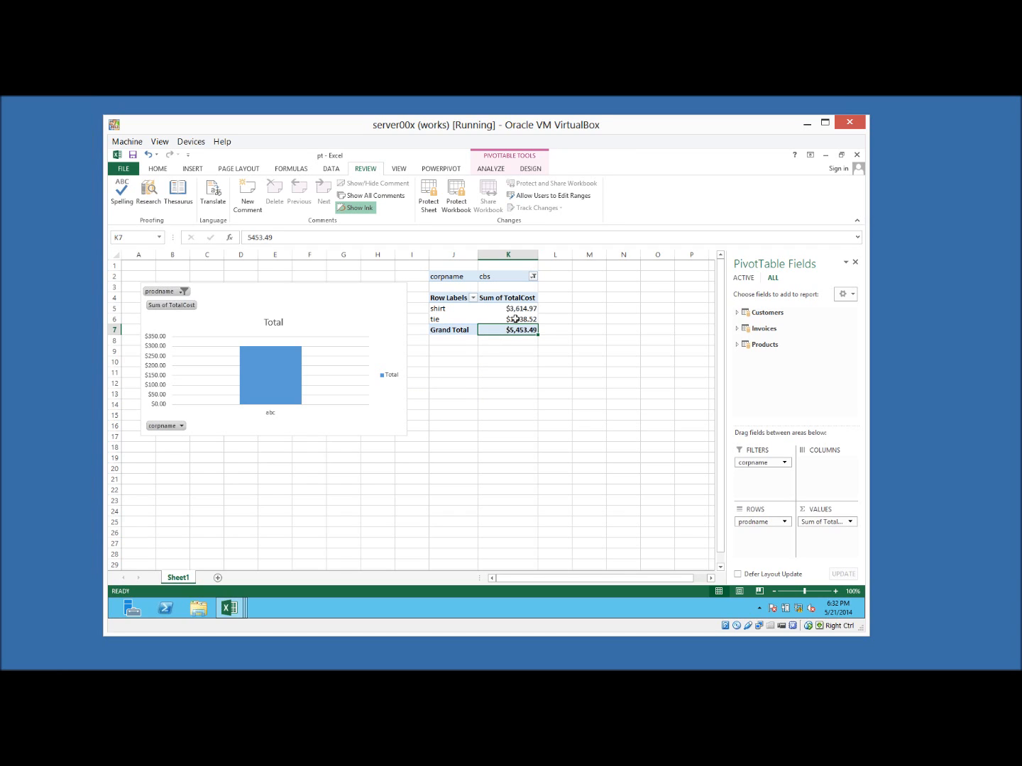
pyautogui.click(511, 310)
pyautogui.click(515, 321)
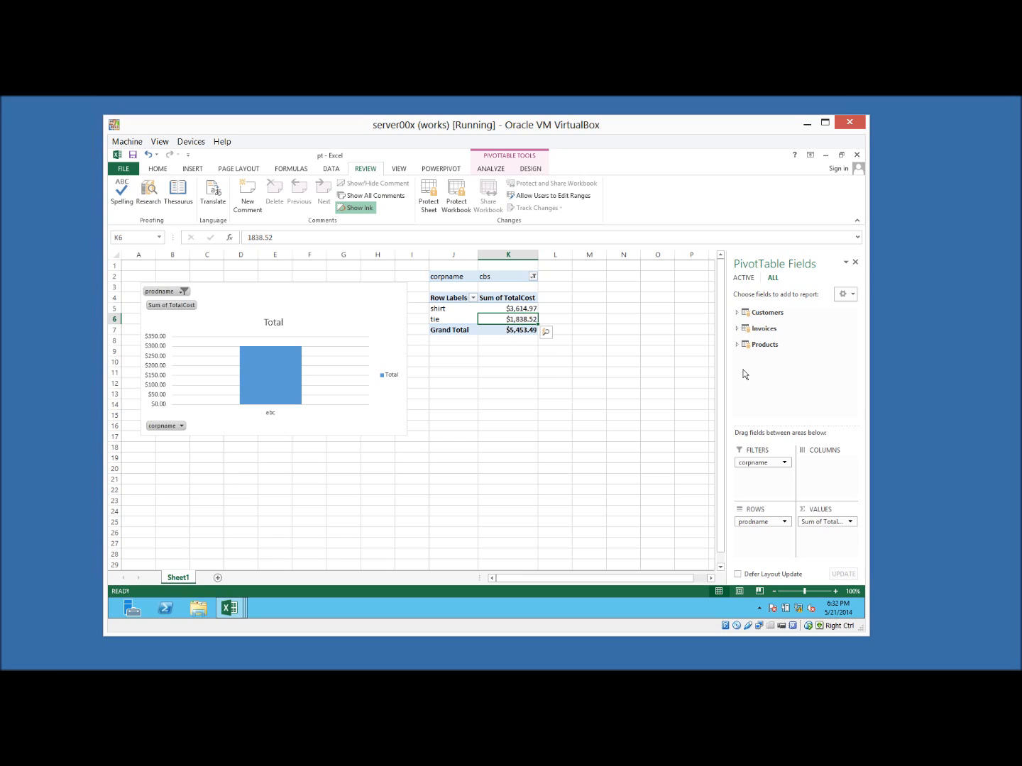
# - Add price from the Products table as a second summed value in the PivotTable
pyautogui.click(737, 346)
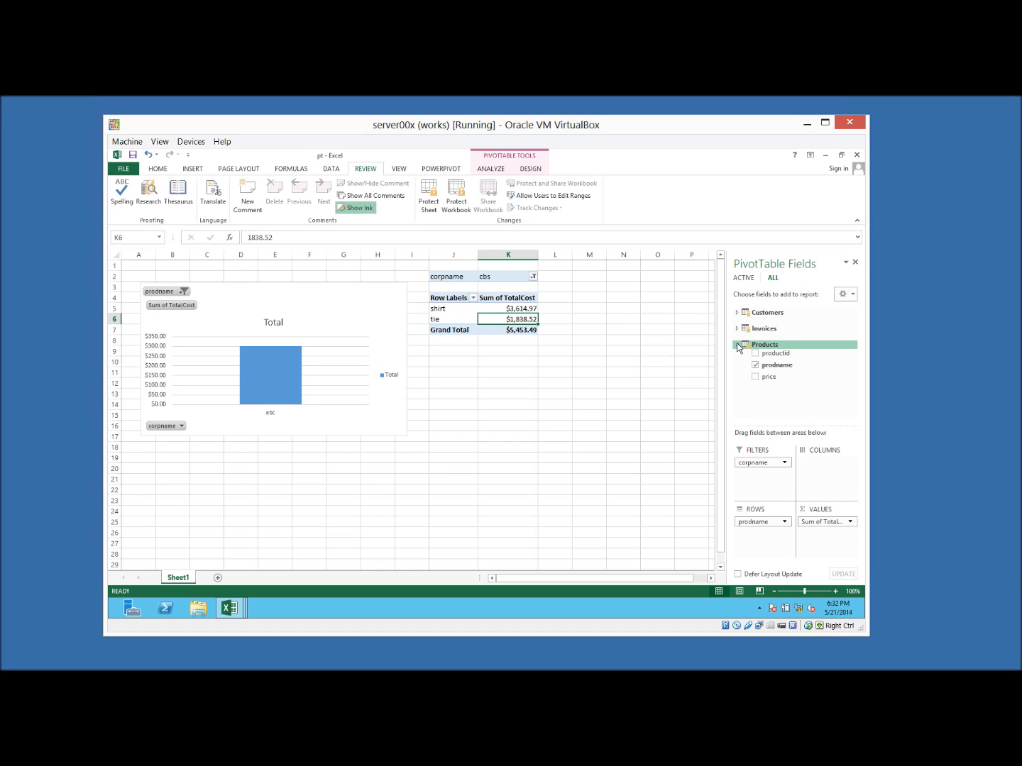
pyautogui.click(756, 378)
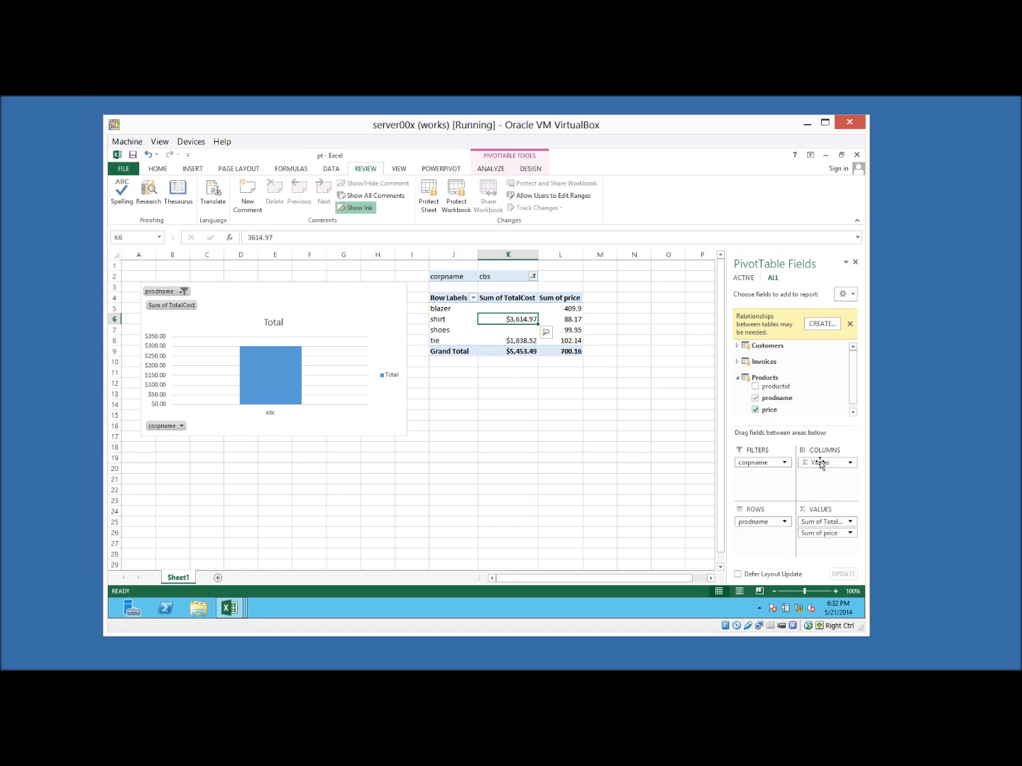
pyautogui.click(573, 310)
pyautogui.click(573, 322)
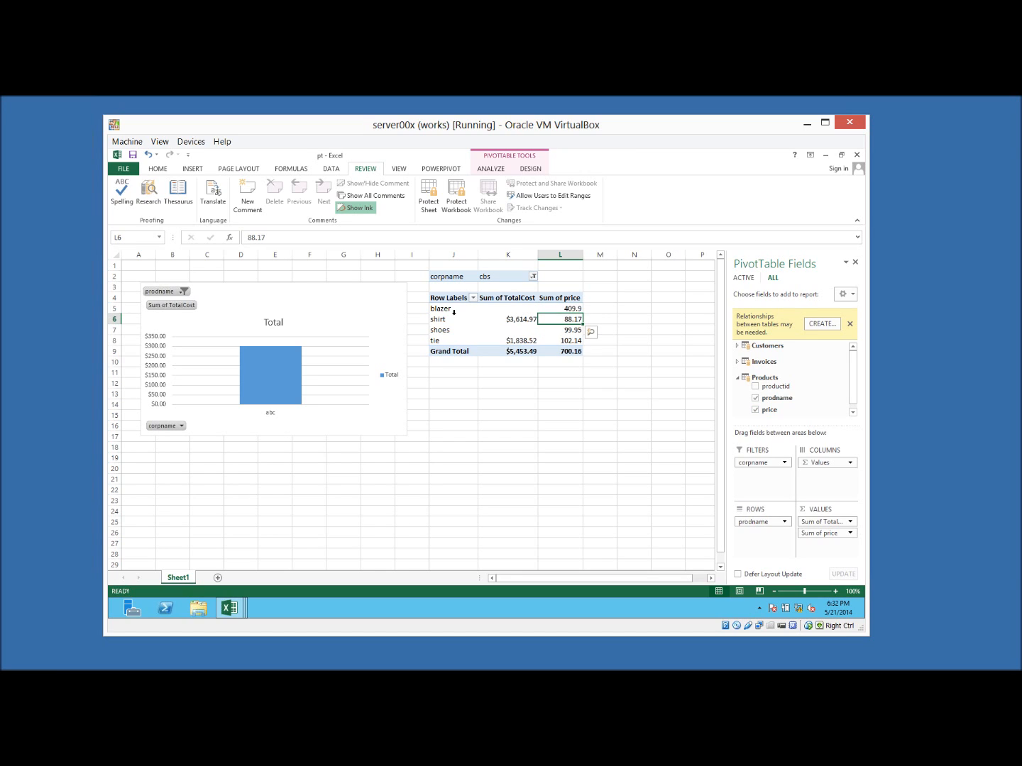
pyautogui.press('Down')
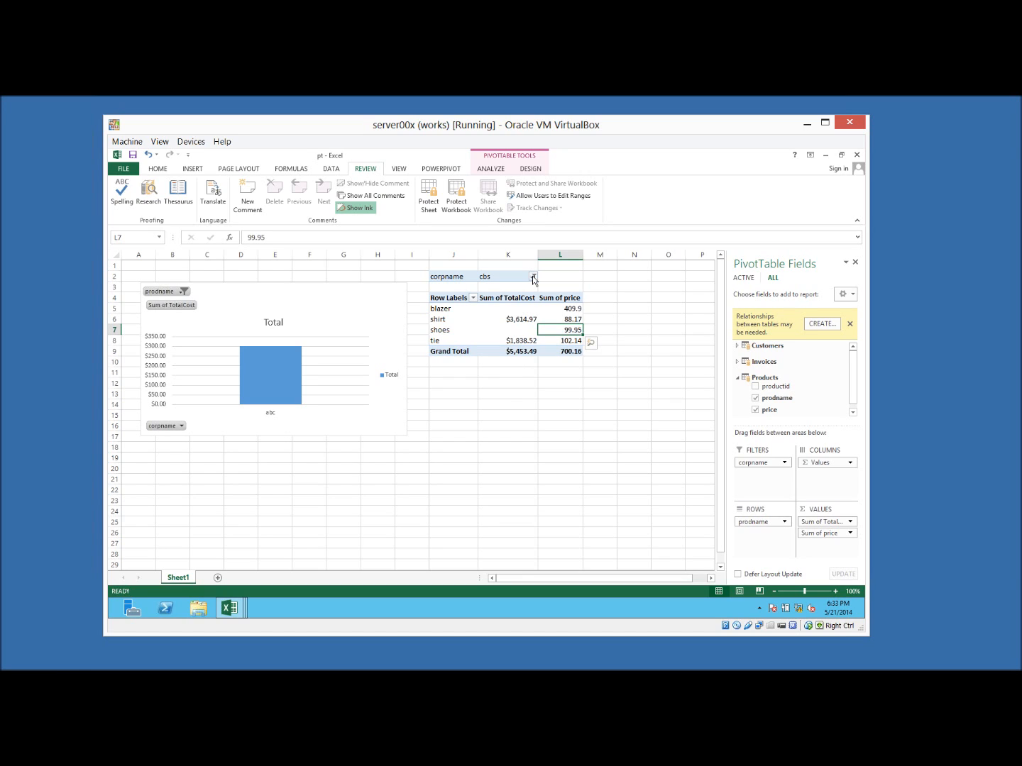
# - Reset the PivotTable's corpname filter to All and add qty from Invoices as another summed value
pyautogui.click(533, 277)
pyautogui.click(565, 310)
pyautogui.press('Down')
pyautogui.press('Down')
pyautogui.press('Down')
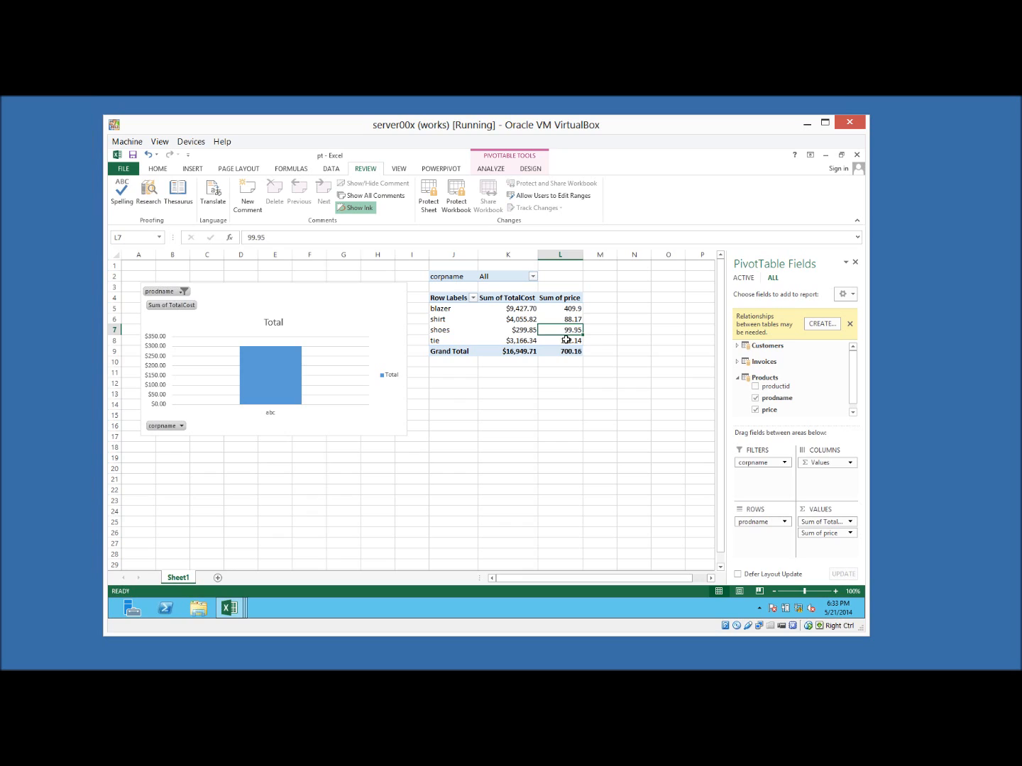
pyautogui.click(737, 362)
pyautogui.click(755, 400)
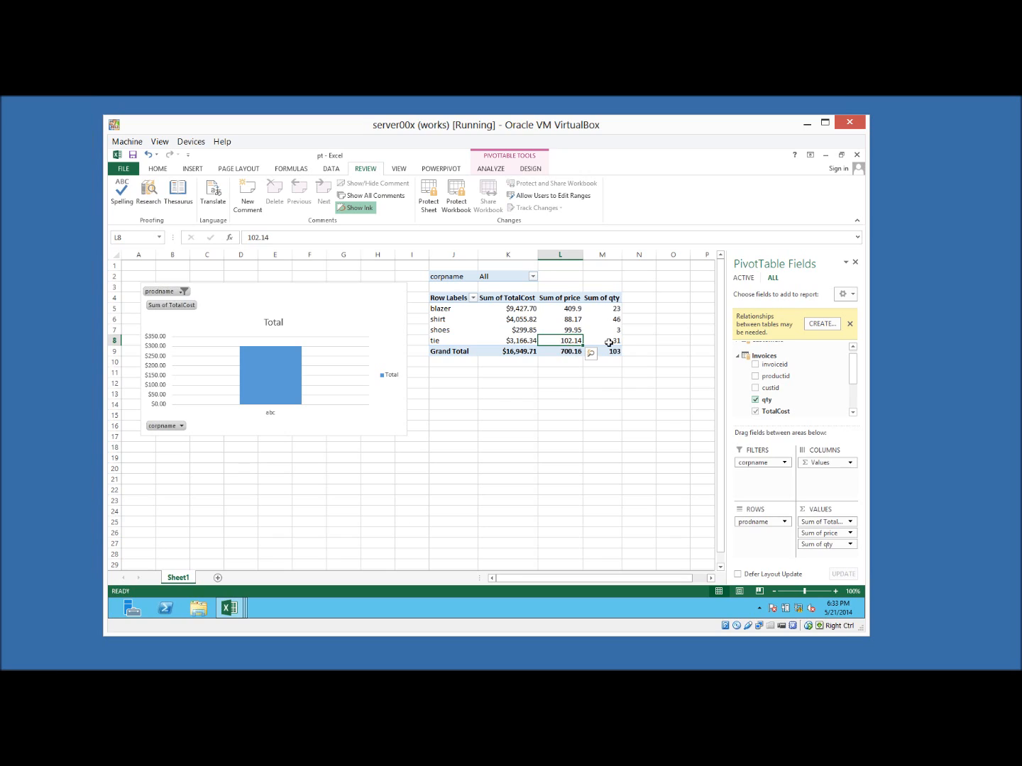
# - Compare the TotalCost, price and qty values for tie, shoes, shirt and blazer in the PivotTable
pyautogui.click(609, 342)
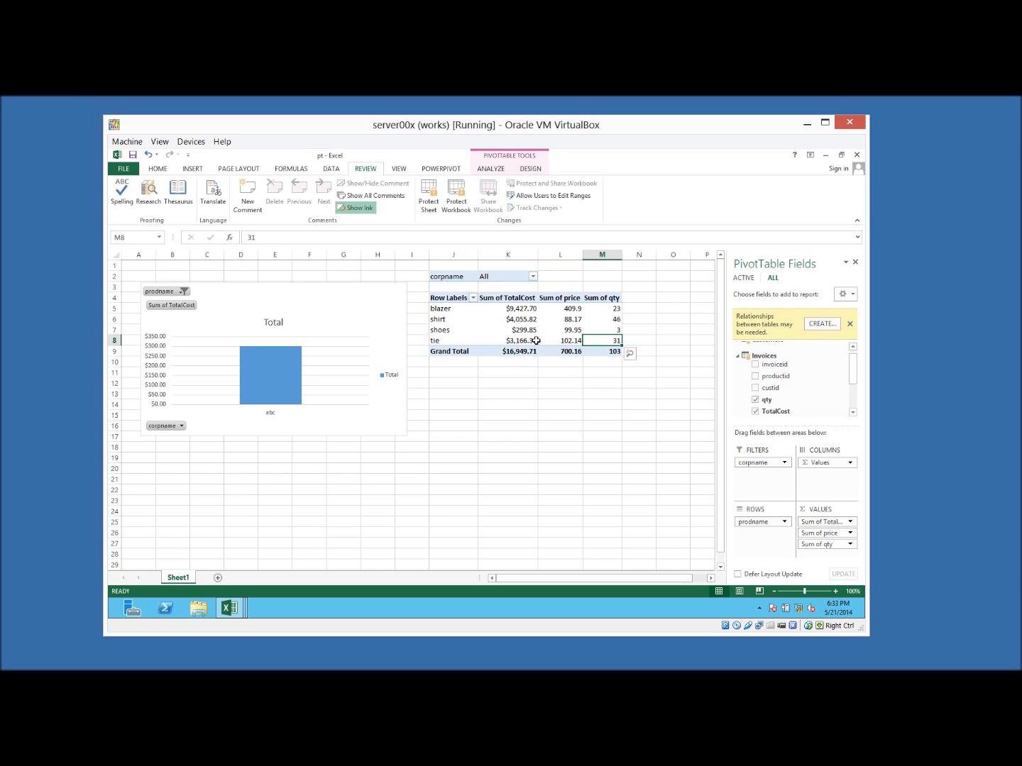
pyautogui.click(533, 341)
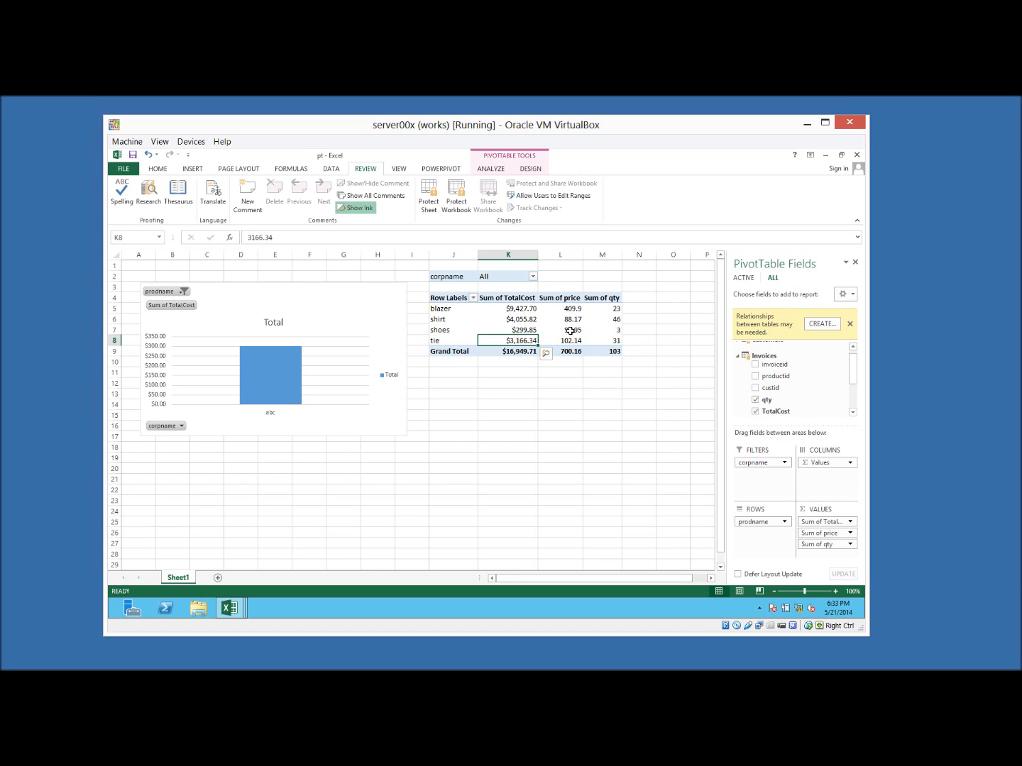
pyautogui.click(571, 329)
pyautogui.click(608, 332)
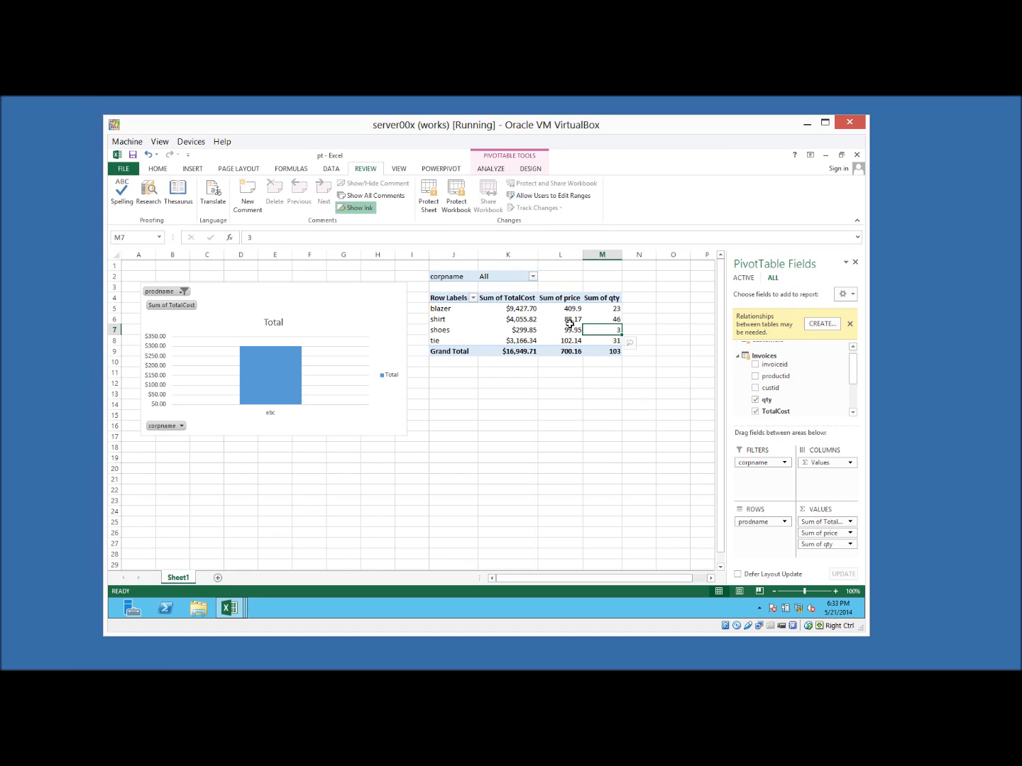
pyautogui.click(529, 330)
pyautogui.click(540, 319)
pyautogui.click(603, 319)
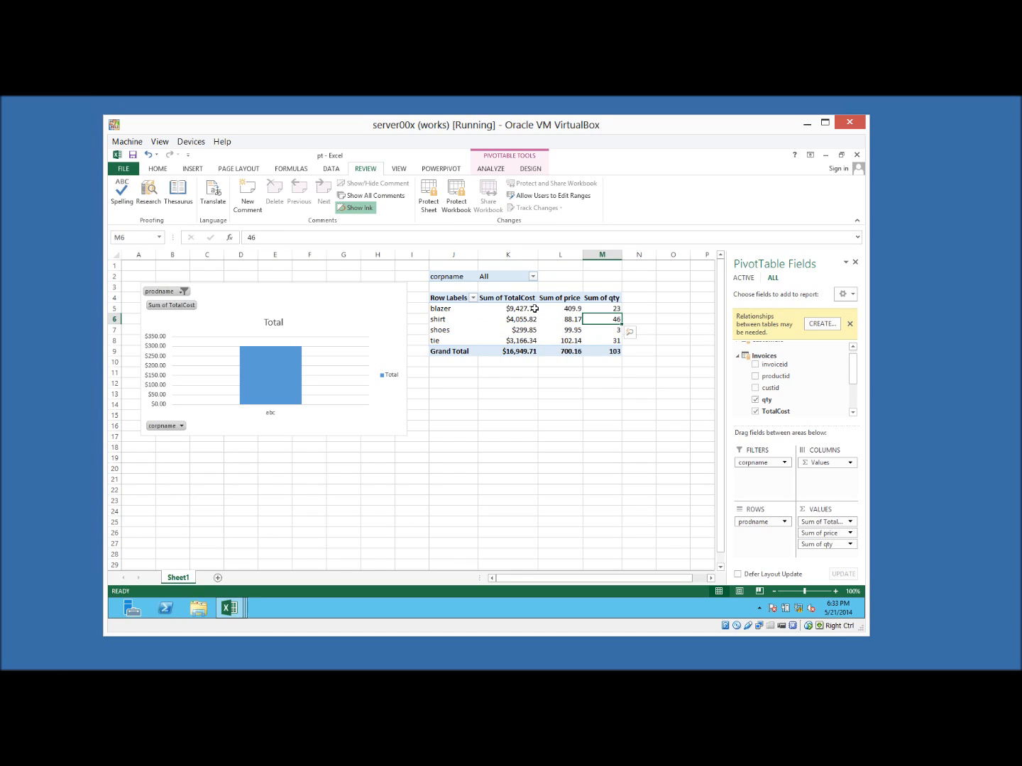
pyautogui.click(534, 309)
pyautogui.click(570, 310)
pyautogui.click(611, 312)
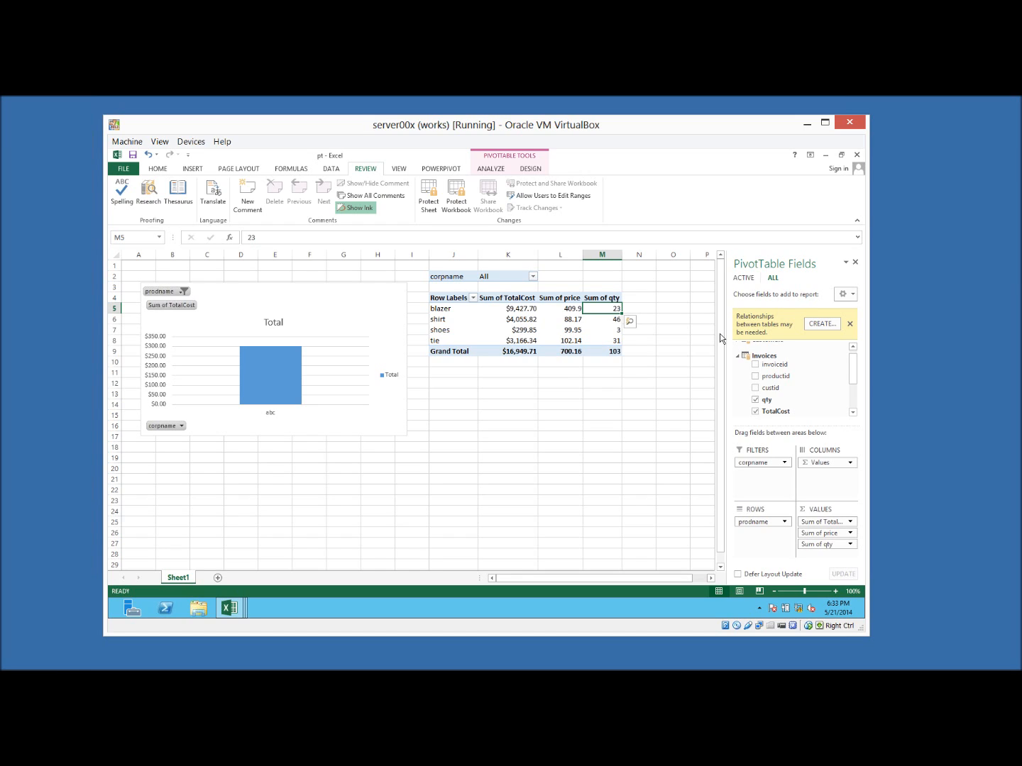
# - Dismiss the table relationships notice in the PivotTable field list
pyautogui.click(850, 324)
pyautogui.moveTo(791, 343); pyautogui.dragTo(662, 400)
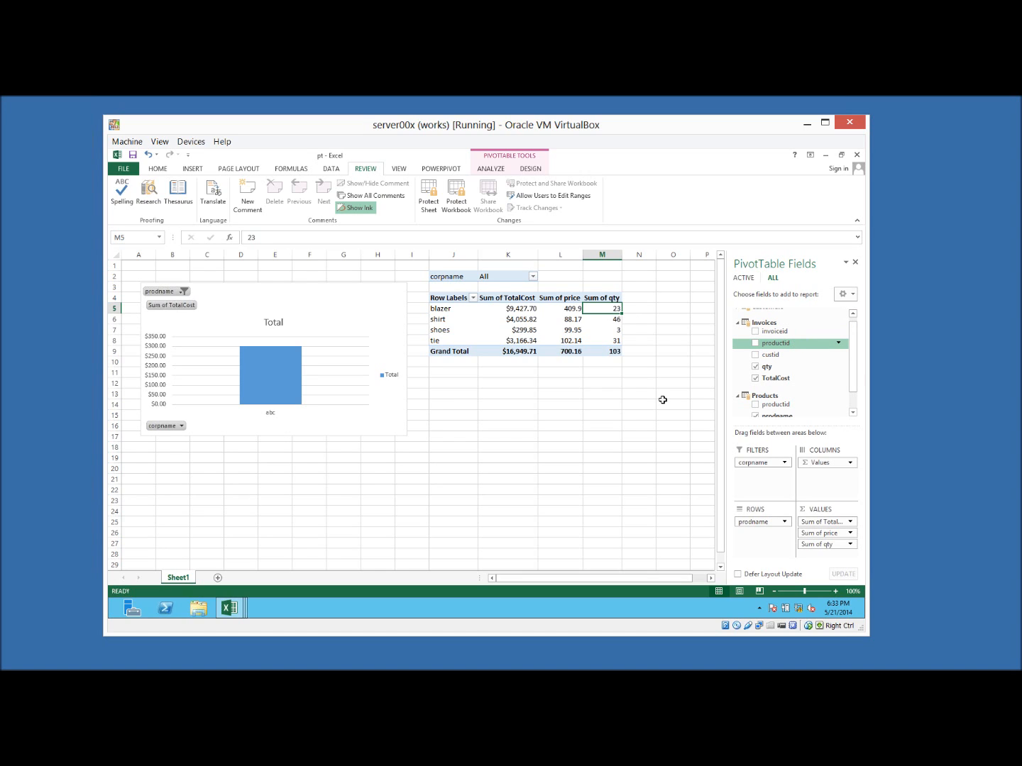
pyautogui.moveTo(662, 400); pyautogui.dragTo(528, 423)
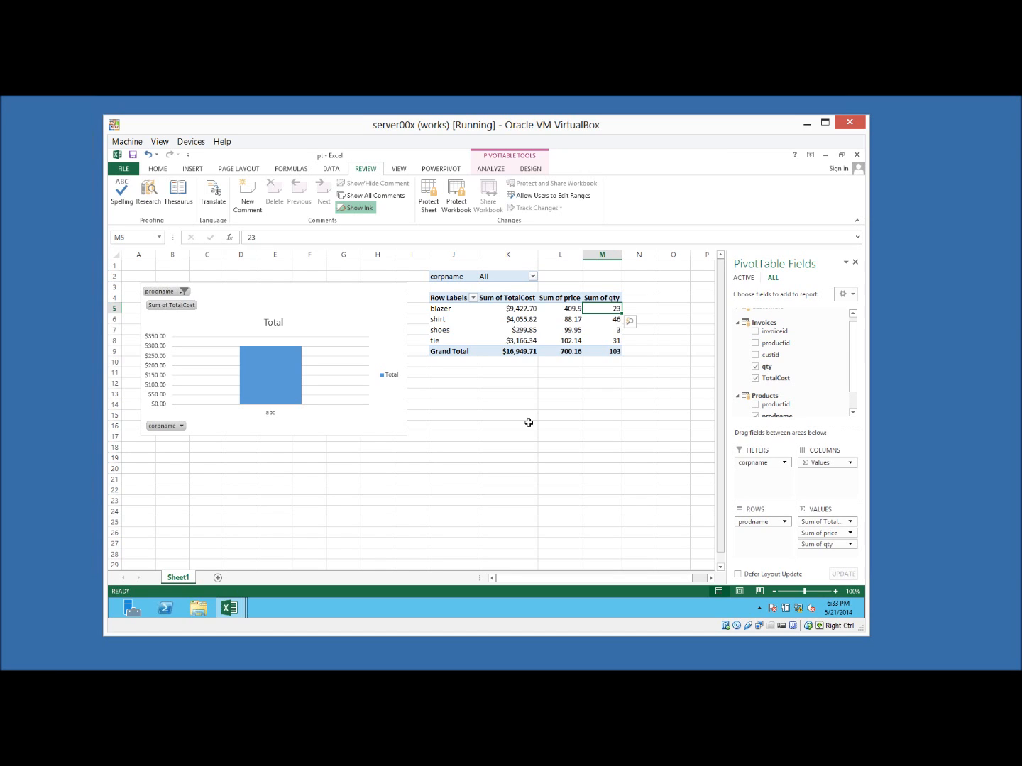